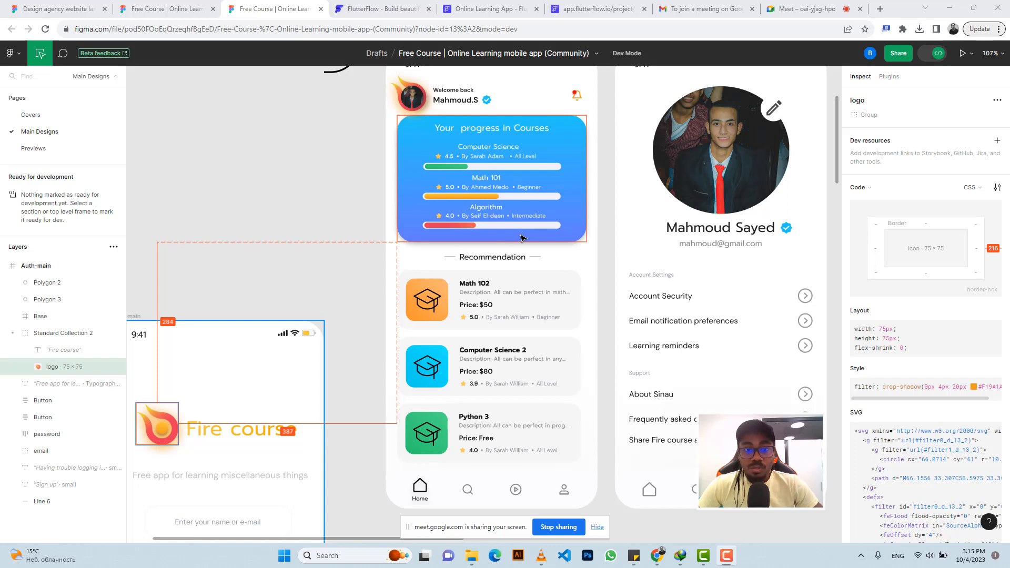
Switch to the FlutterFlow project and create a blank page named "dashboard", matching the Figma frame's name.
scroll(500, 221, "up", 2)
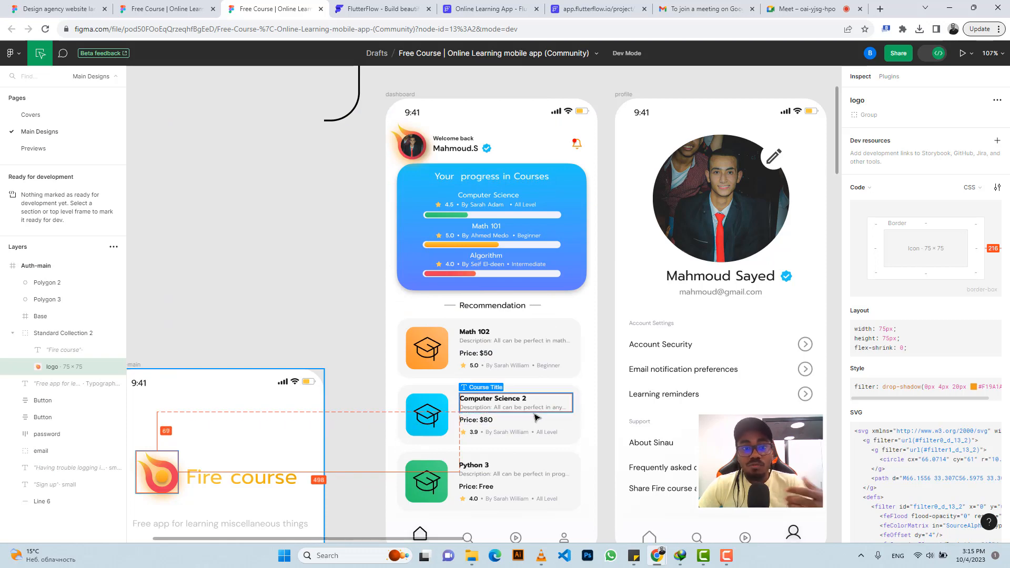
left_click(493, 7)
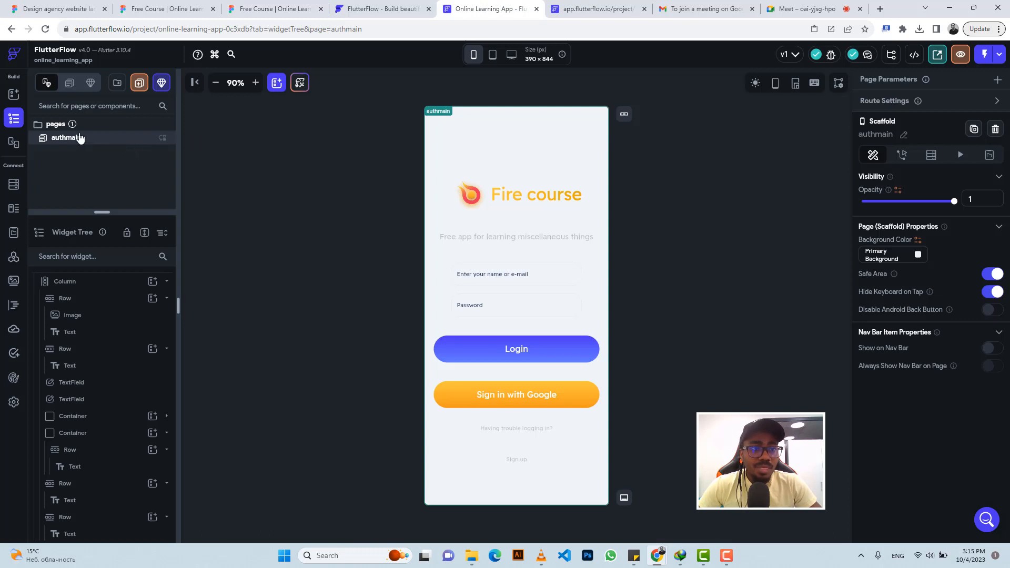
left_click(139, 84)
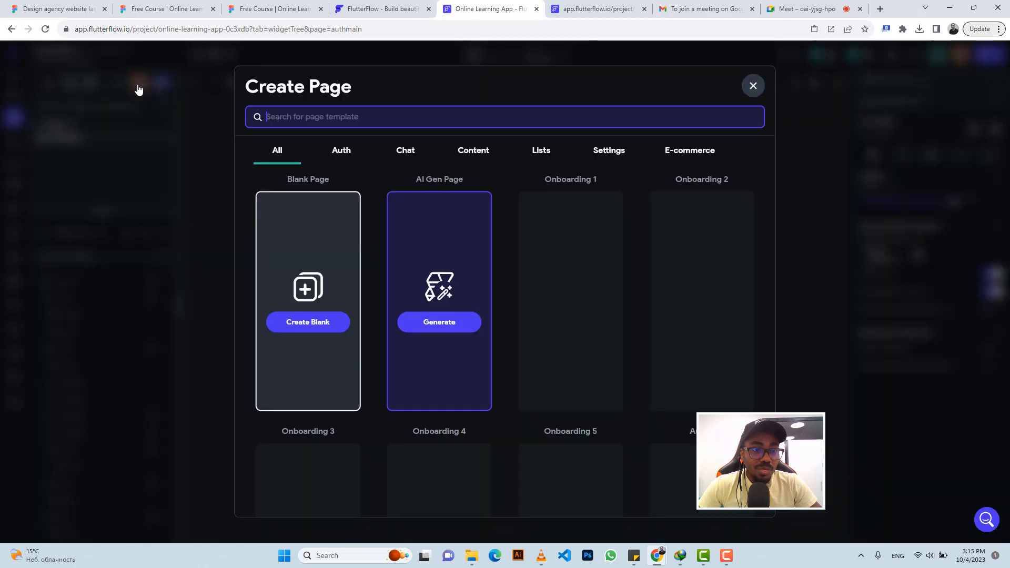
left_click(298, 323)
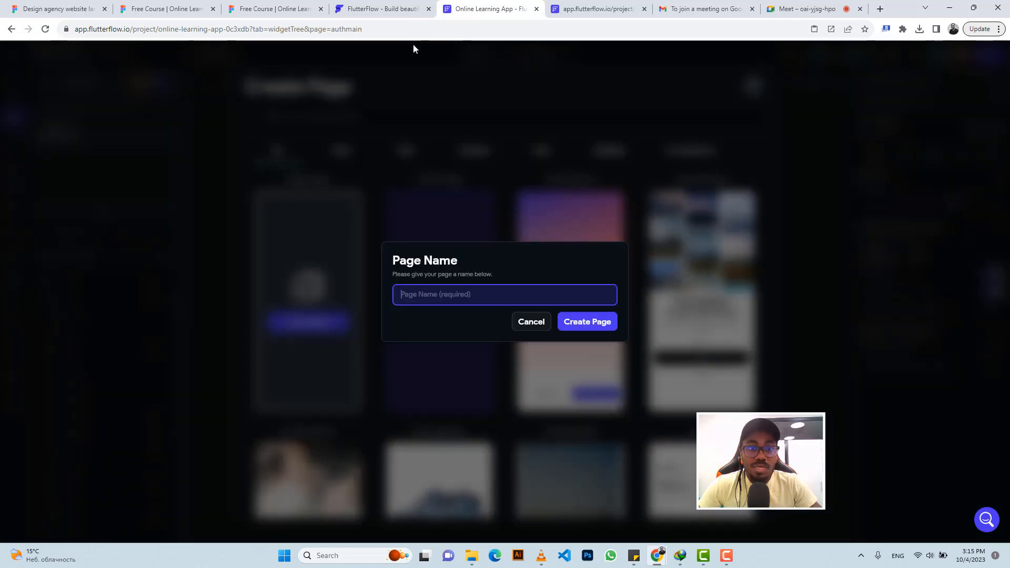
left_click(271, 9)
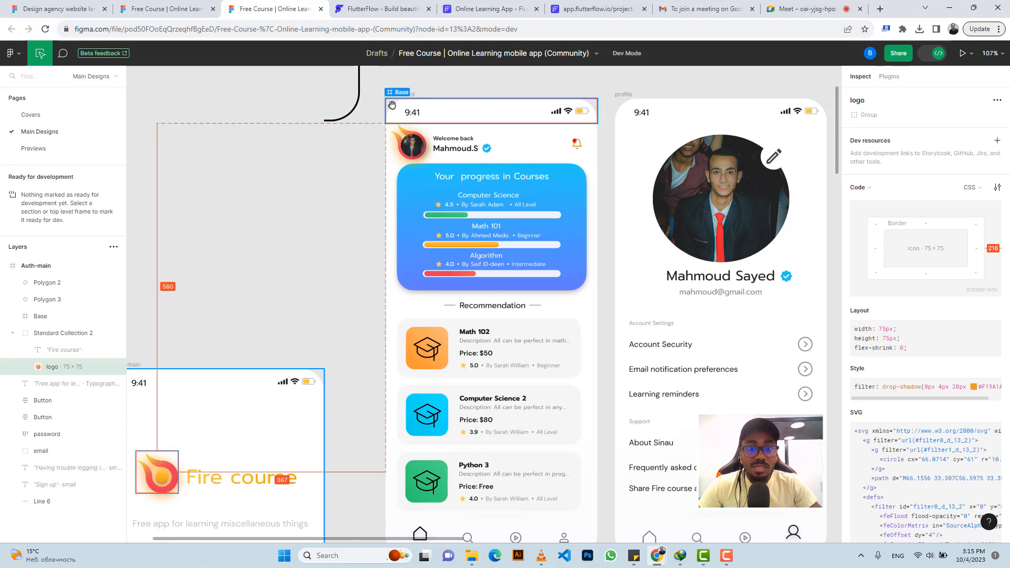
left_click(489, 9)
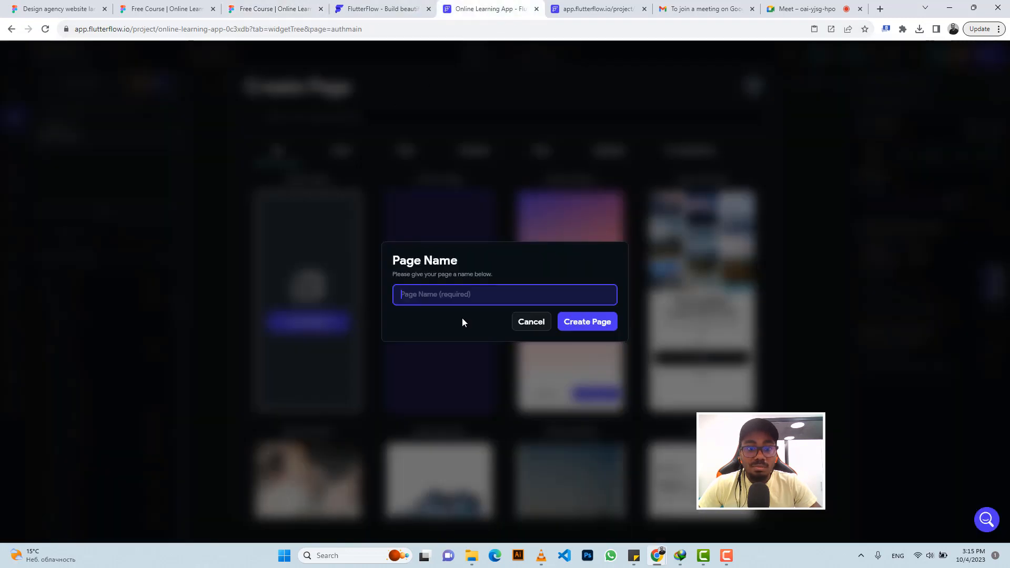
type("dashboa")
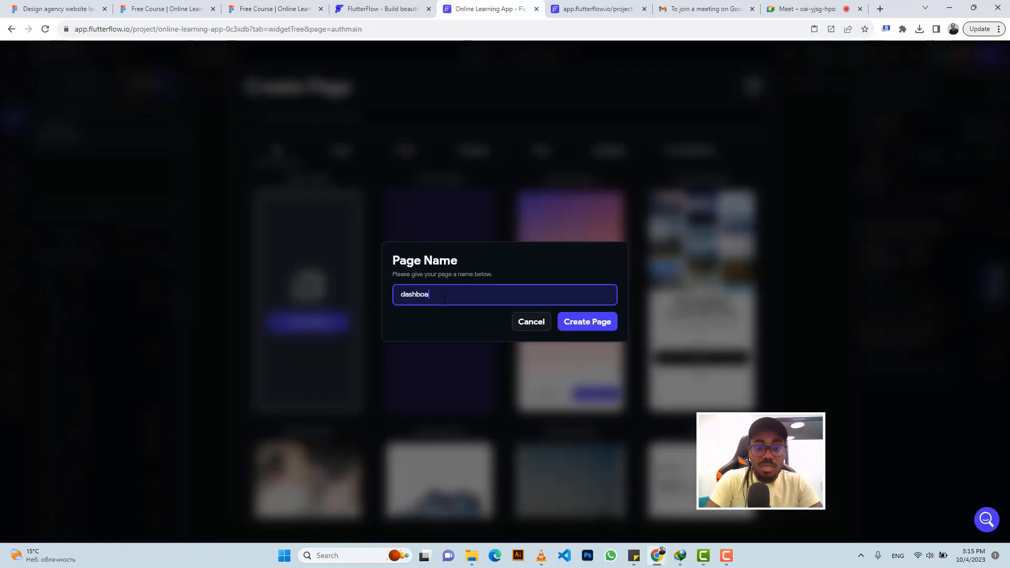
type("rd")
left_click(577, 323)
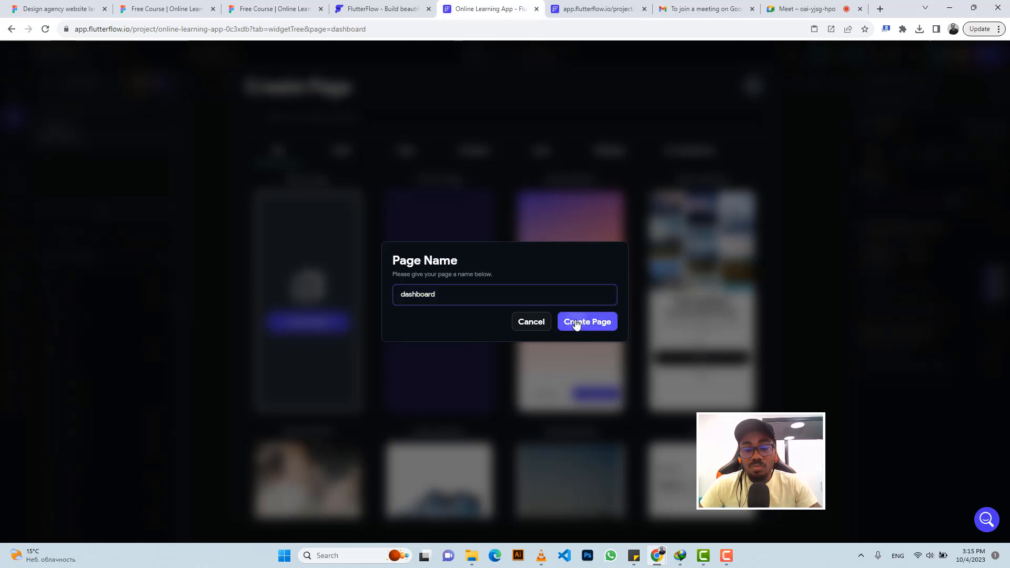
Delete the new page's app bar and set the preview canvas width to 375 px at 100% zoom.
left_click(501, 120)
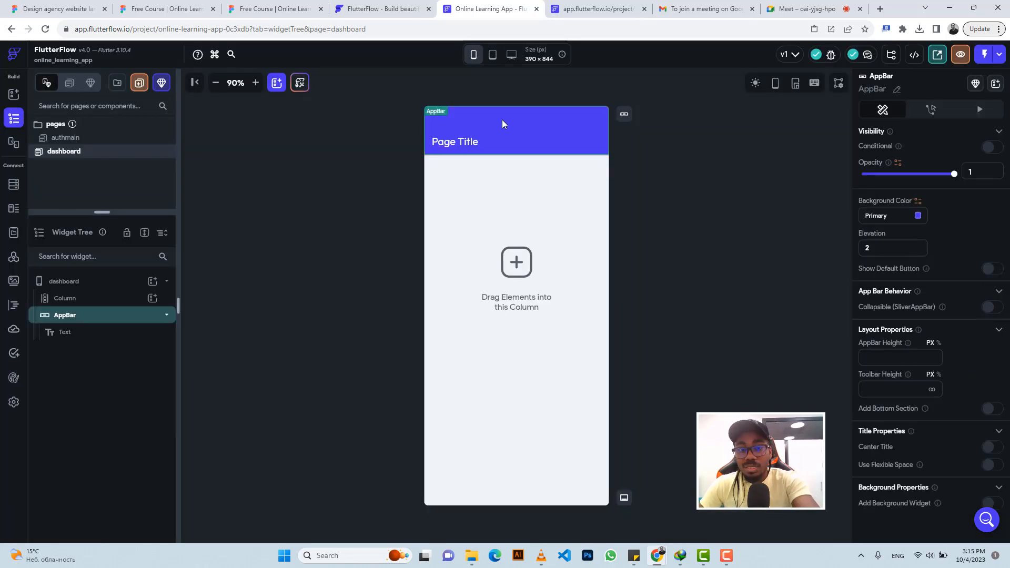
key("Delete")
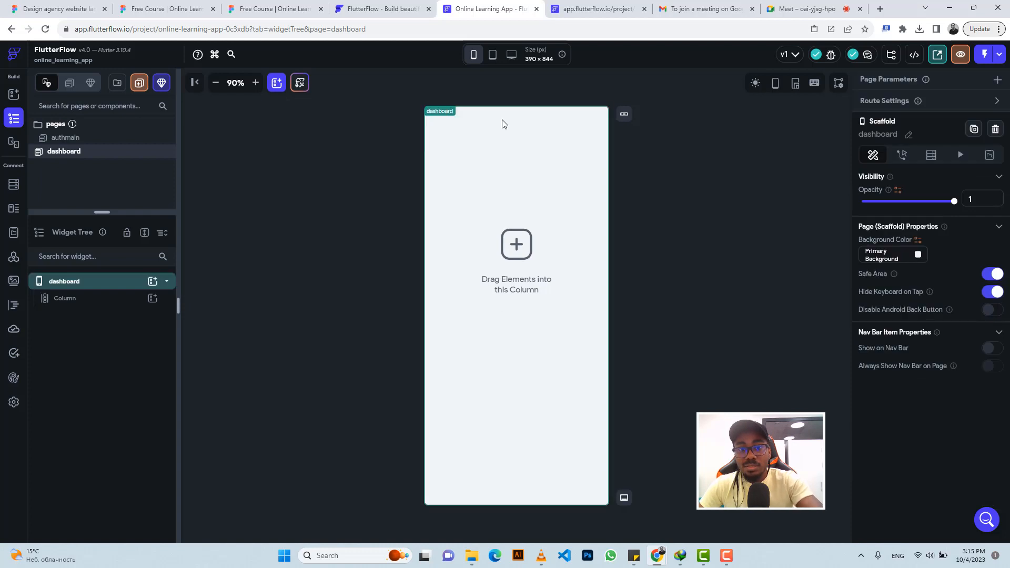
left_click(533, 61)
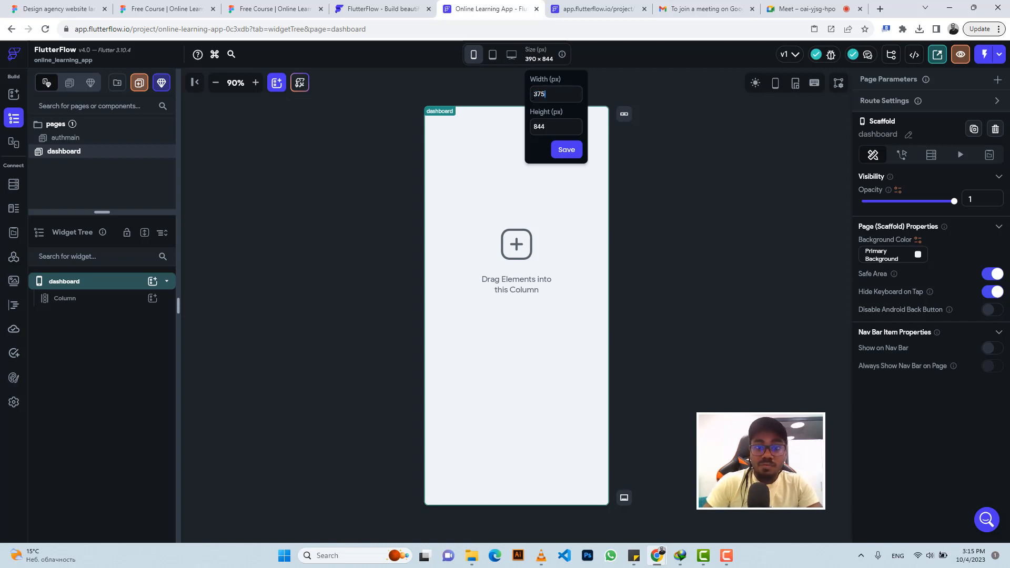
type("375")
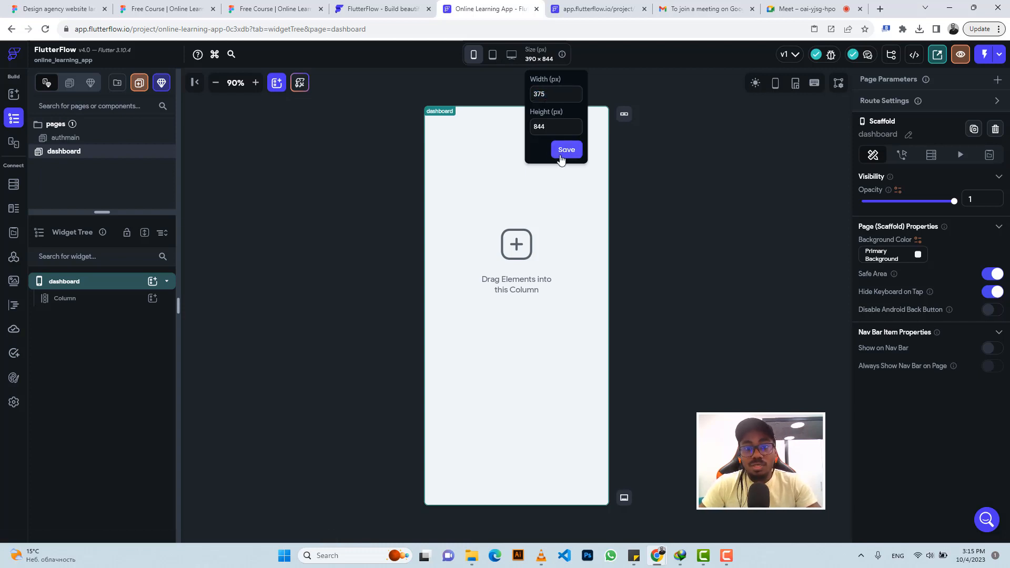
left_click(559, 158)
left_click(255, 84)
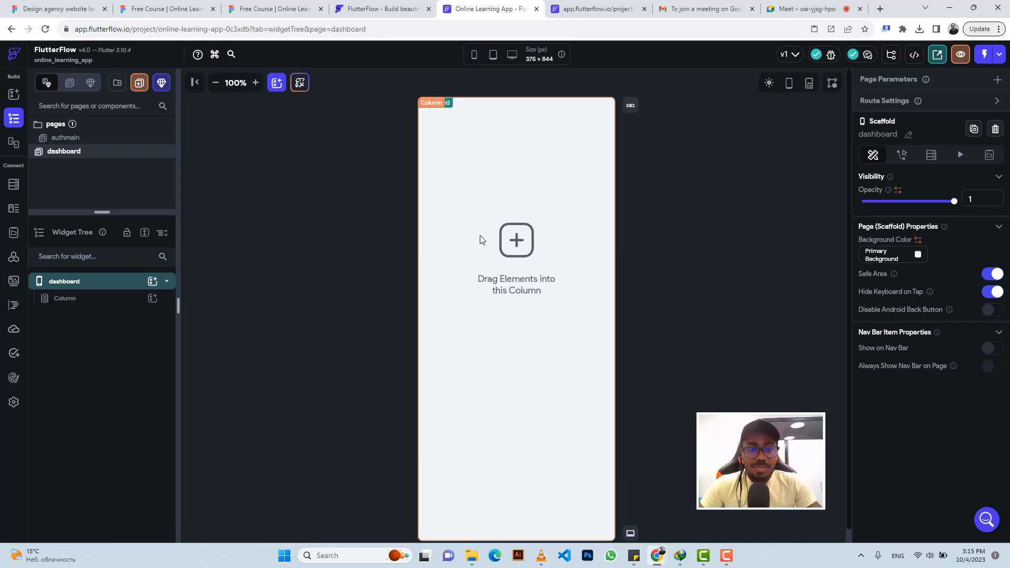
Replace the dashboard page's default Column with a newly added Column.
left_click(70, 298)
key("Delete")
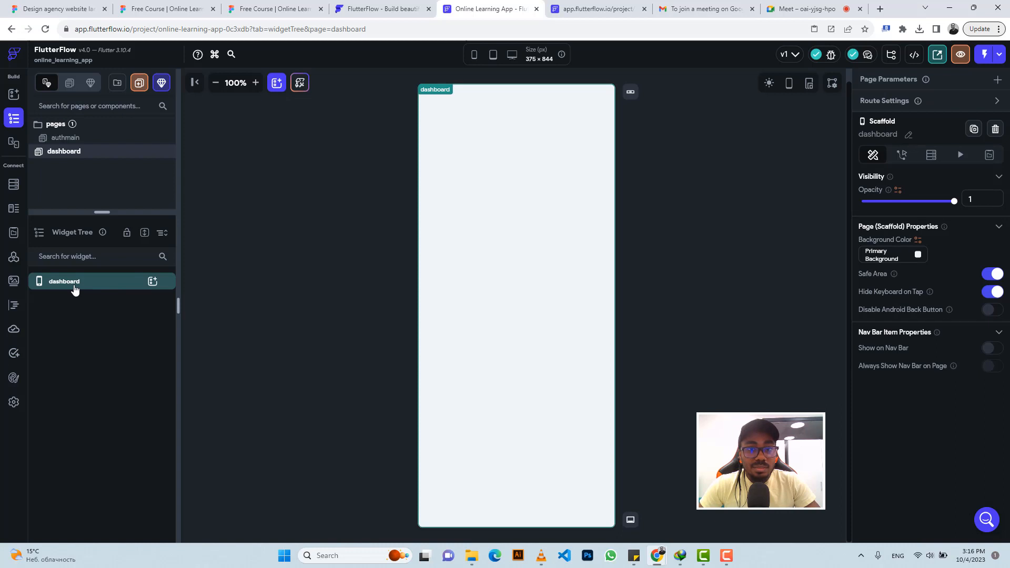
left_click(151, 283)
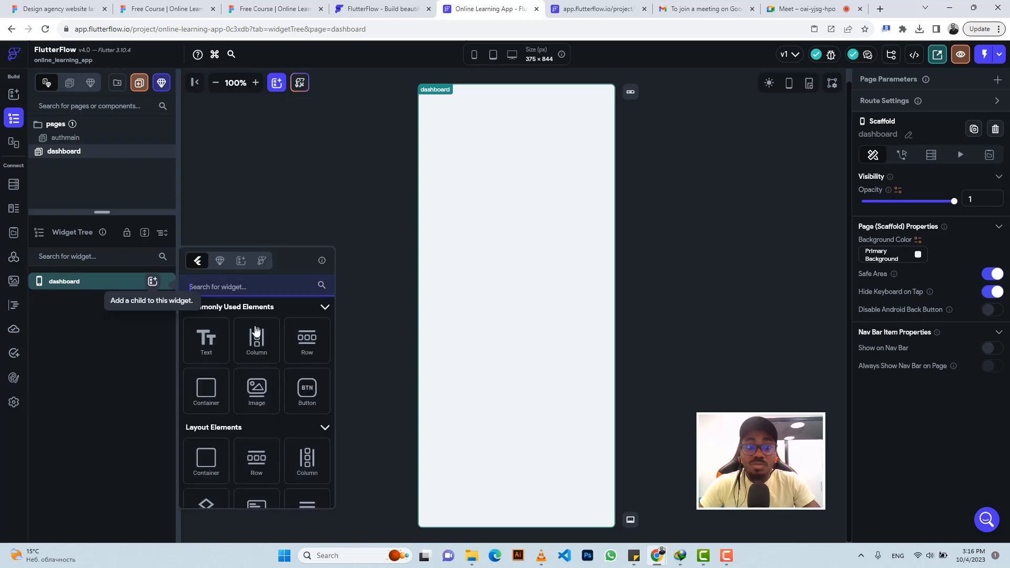
left_click(259, 350)
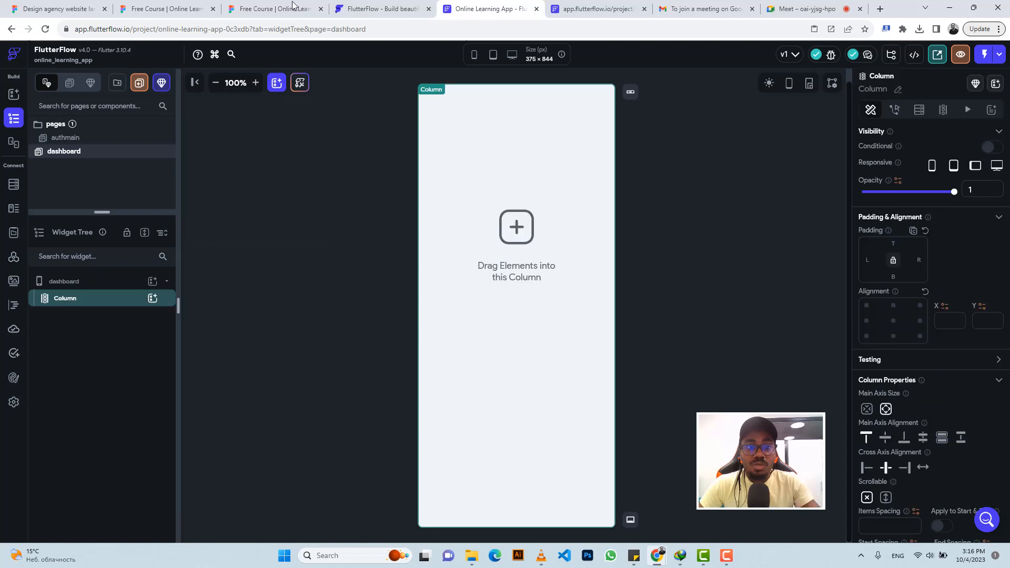
Switch to the Figma design and export the flame vector around the dashboard's profile picture as a 2x PNG.
left_click(281, 13)
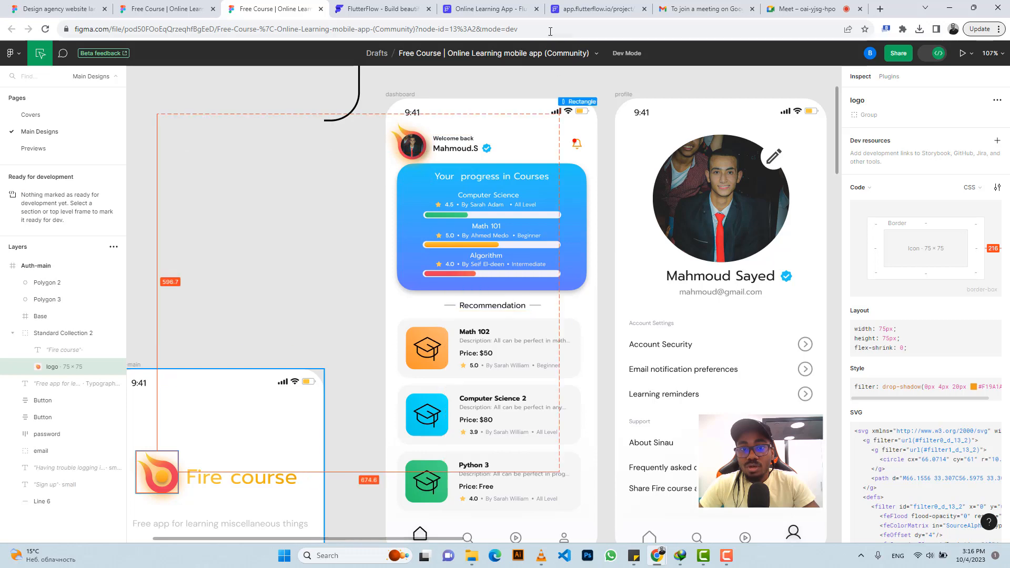
left_click(485, 9)
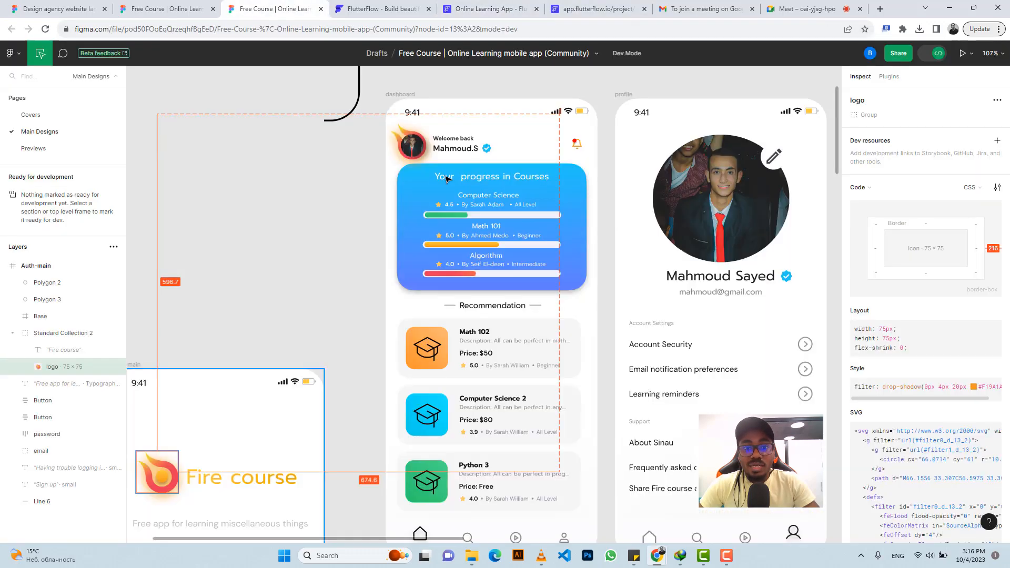
left_click(269, 8)
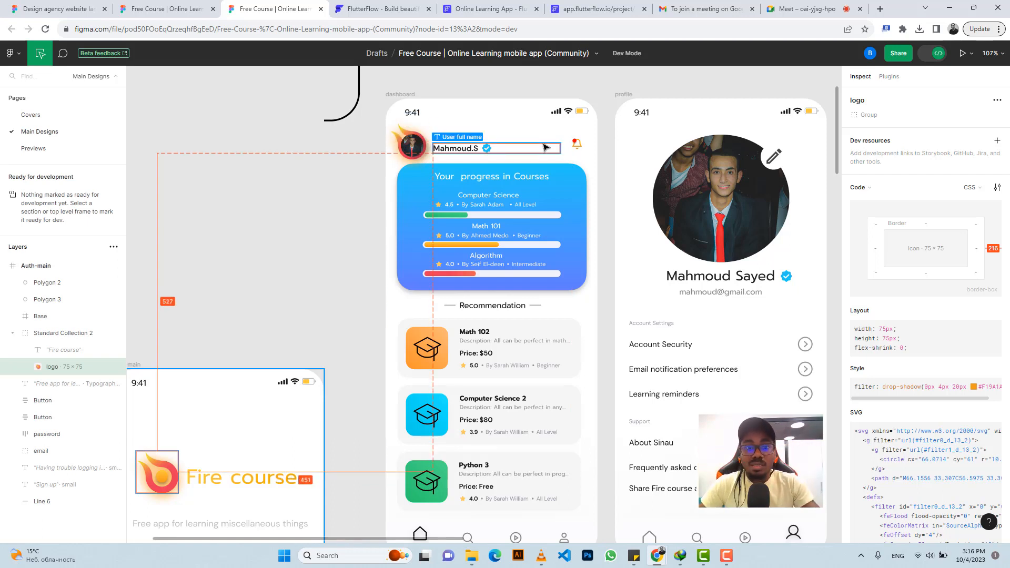
left_click(406, 136)
scroll(405, 132, "down", 1)
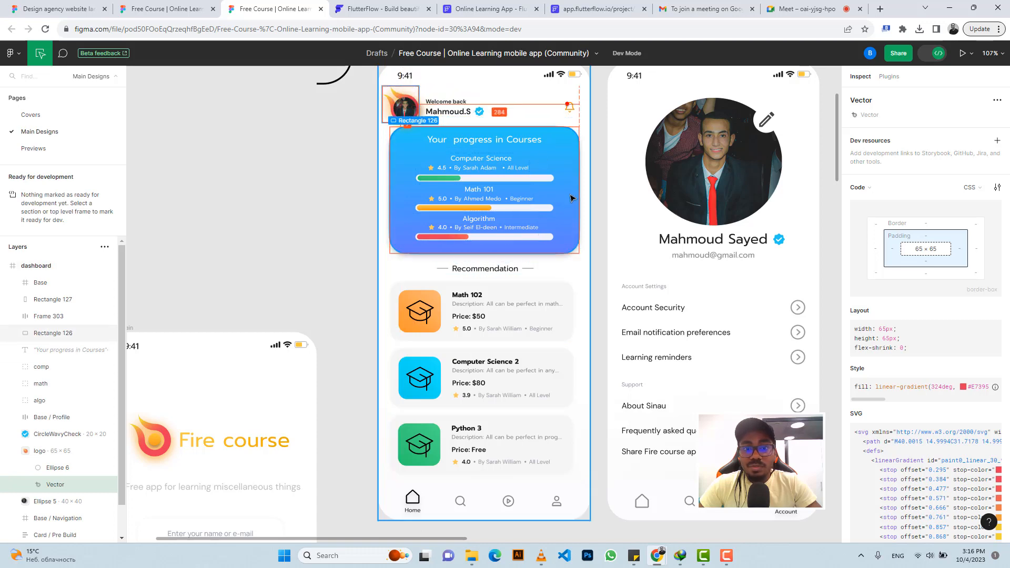
scroll(894, 410, "down", 3)
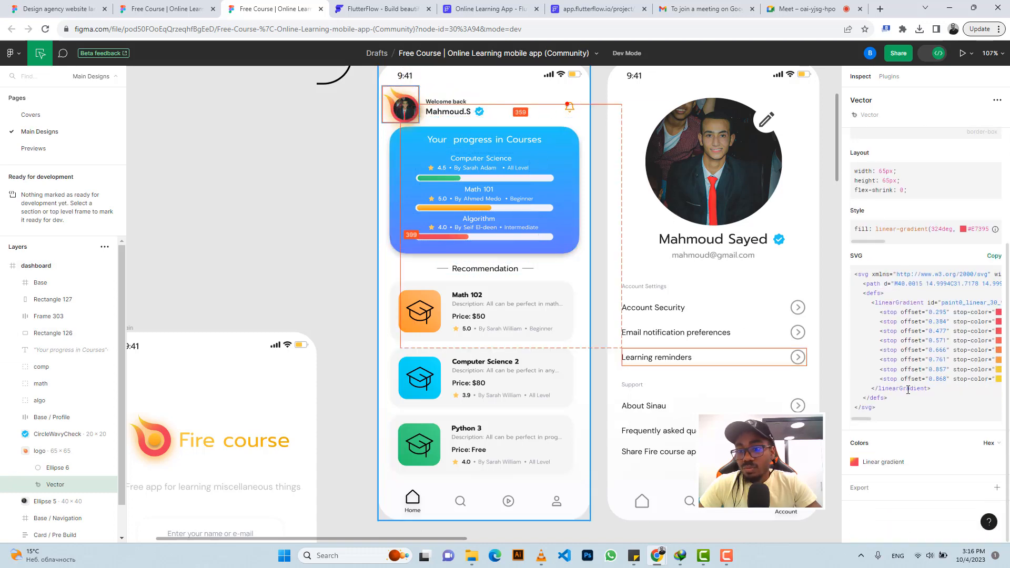
left_click(863, 488)
scroll(870, 463, "down", 1)
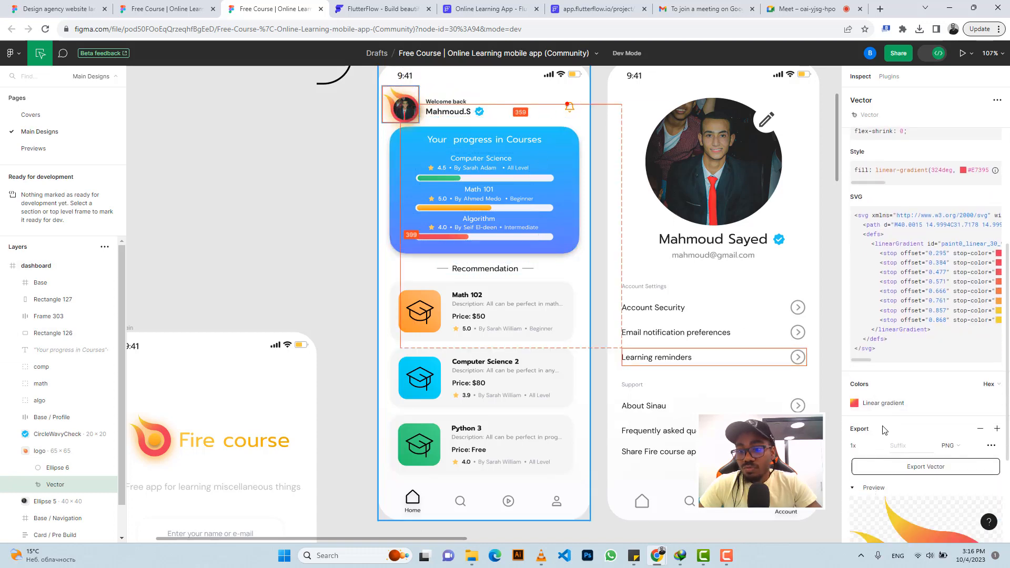
left_click(872, 488)
scroll(951, 466, "down", 3)
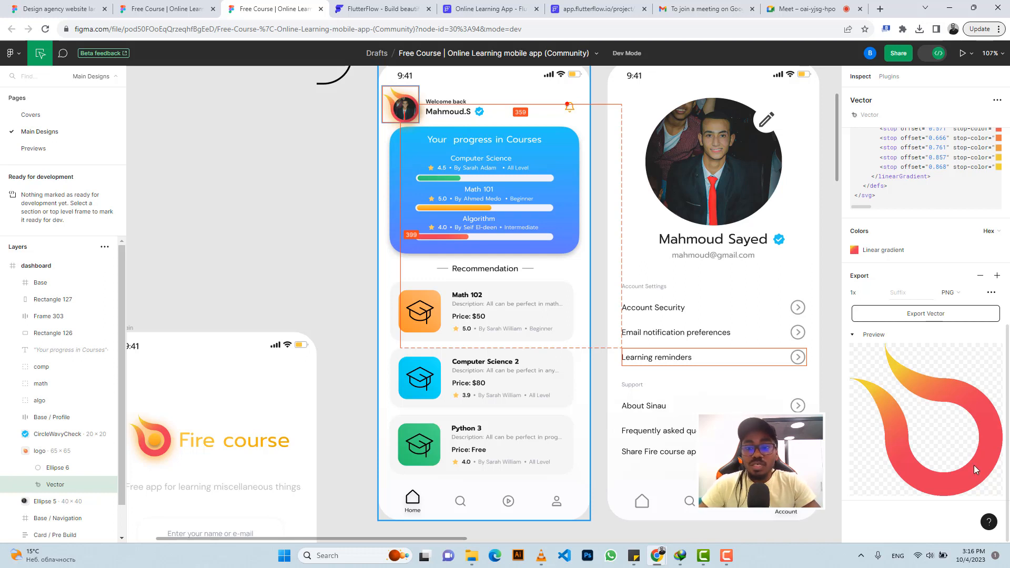
left_click(881, 296)
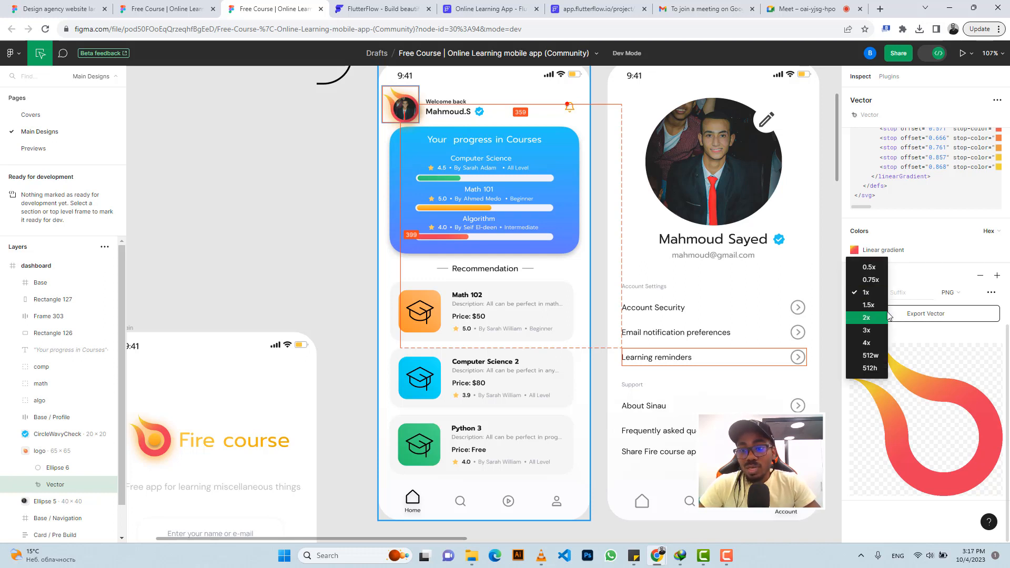
left_click(889, 316)
left_click(916, 314)
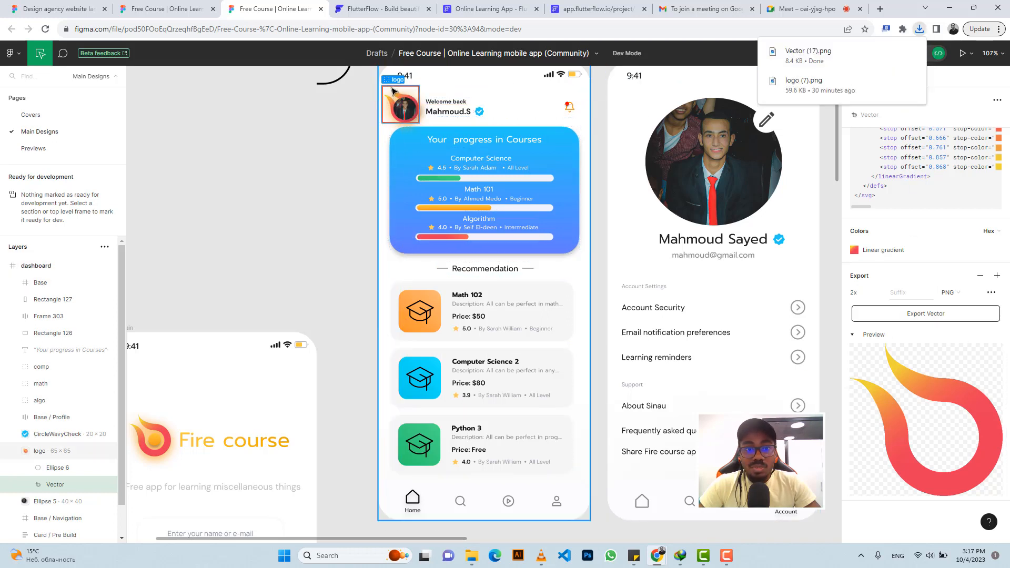
Turn off Dev Mode and select the flame logo group around the dashboard's profile picture to examine its size and effects.
key("alt")
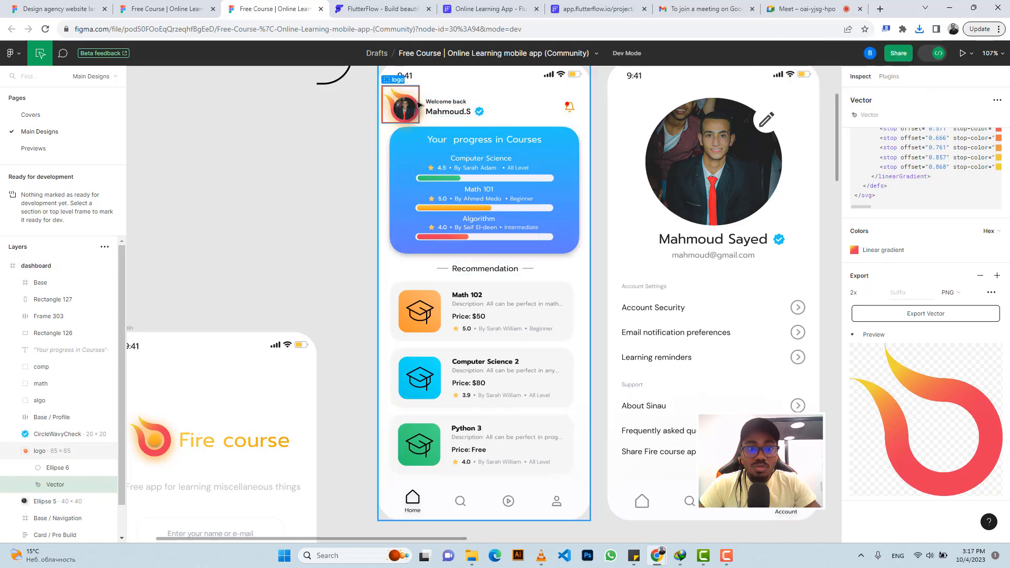
scroll(419, 101, "up", 5)
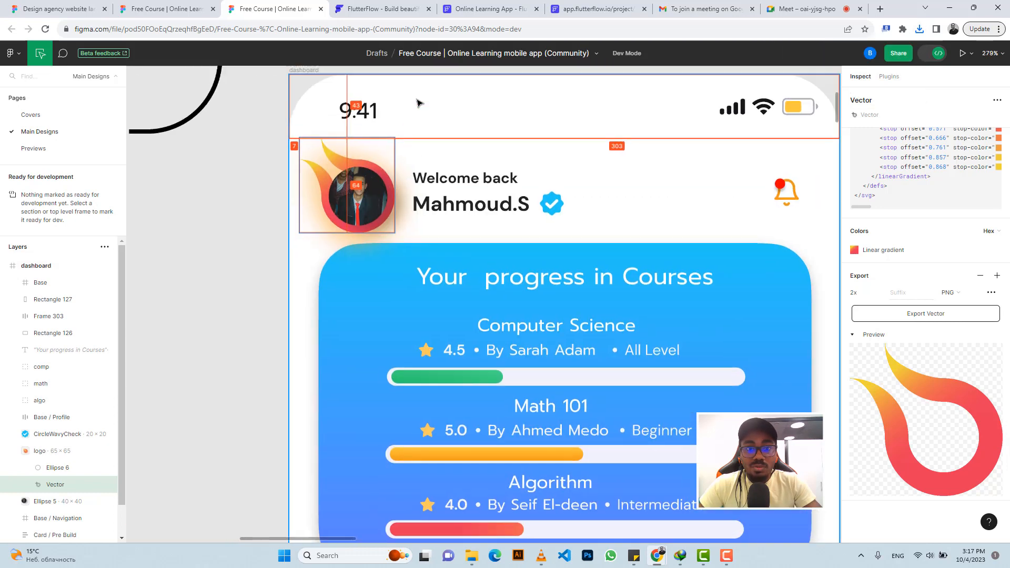
left_click(303, 192)
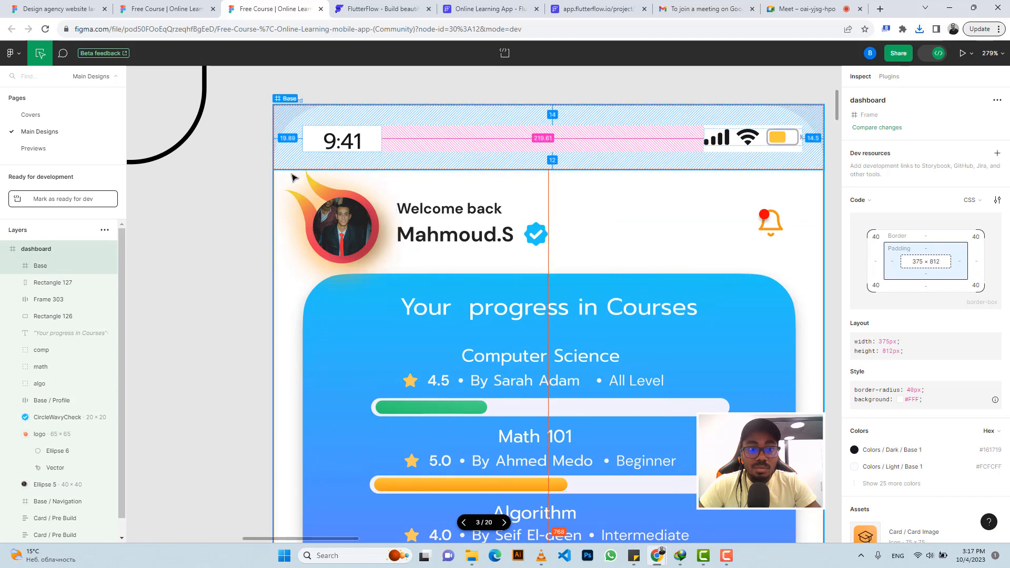
left_click(239, 176)
left_click(309, 191)
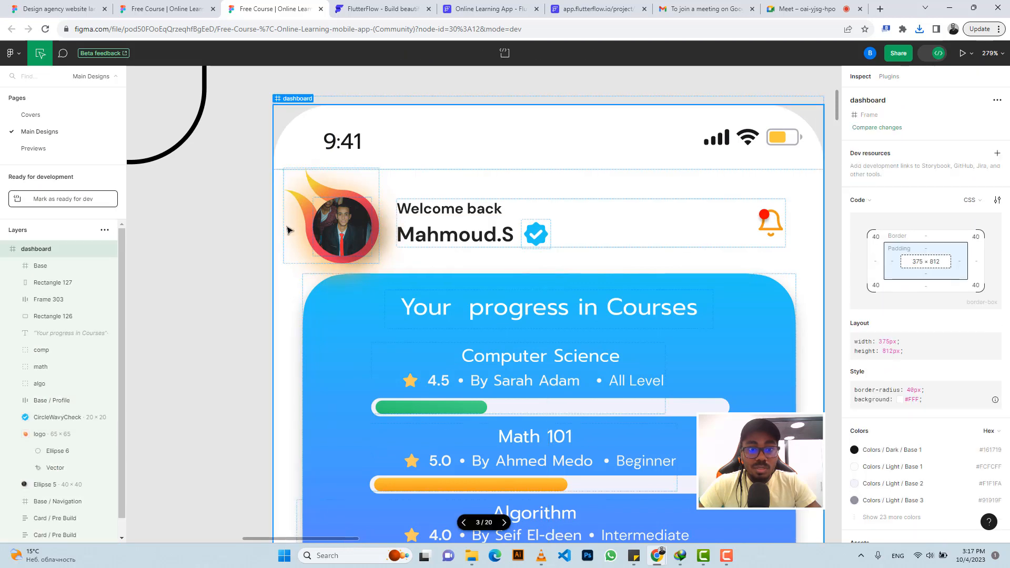
left_click(926, 55)
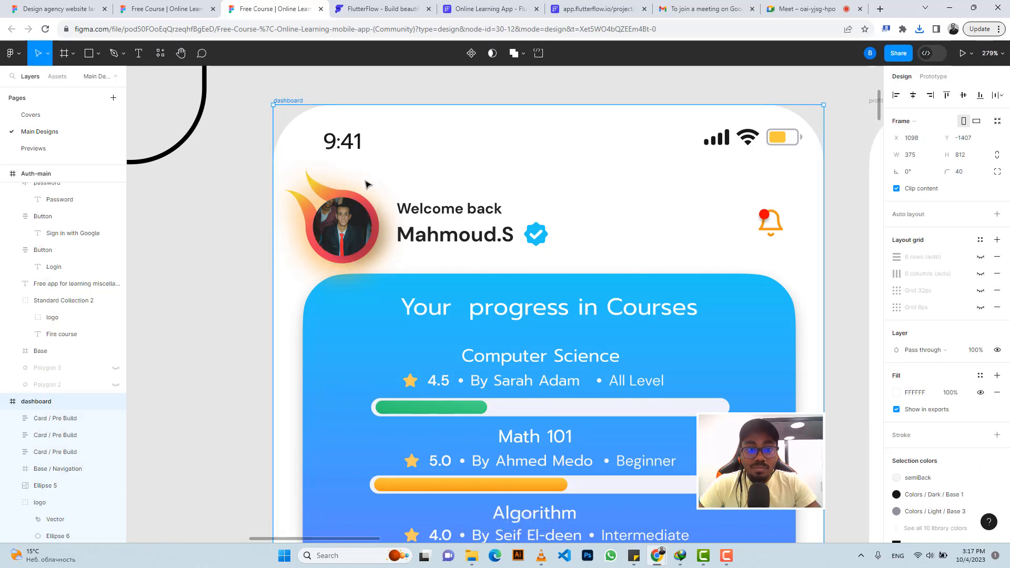
key("Escape")
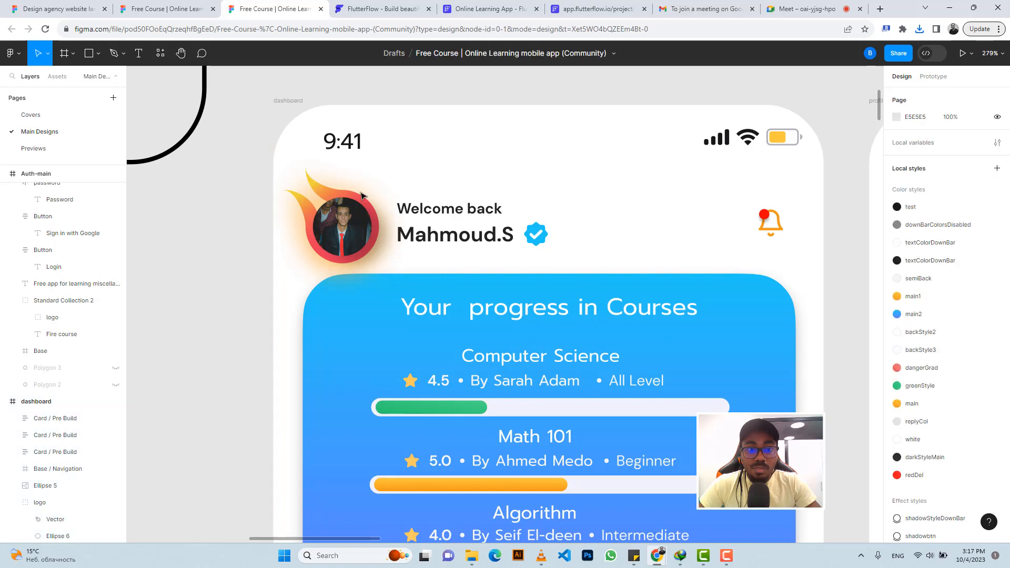
left_click(311, 231)
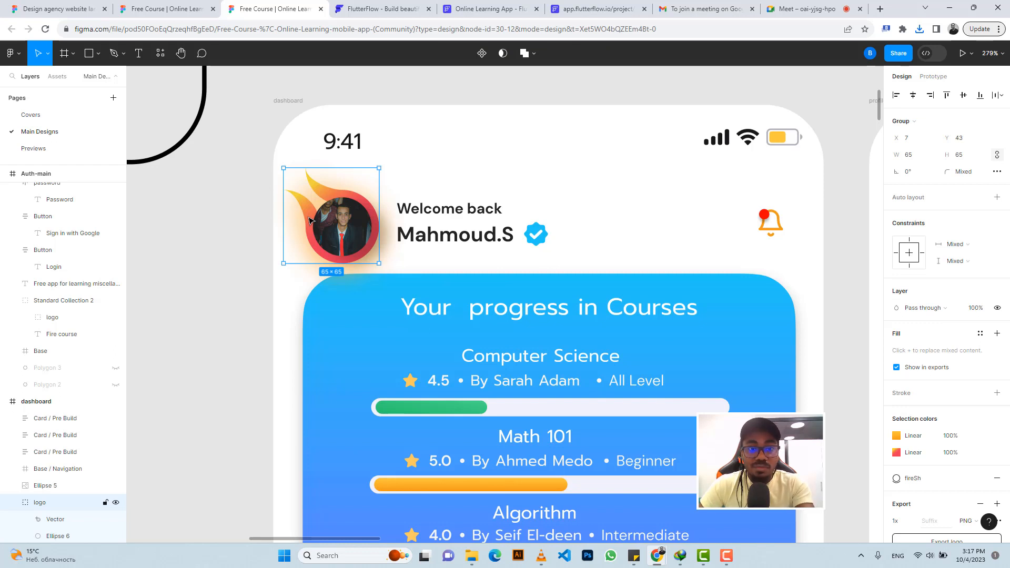
Switch back to FlutterFlow and add a Row inside the dashboard page's Column.
left_click(492, 9)
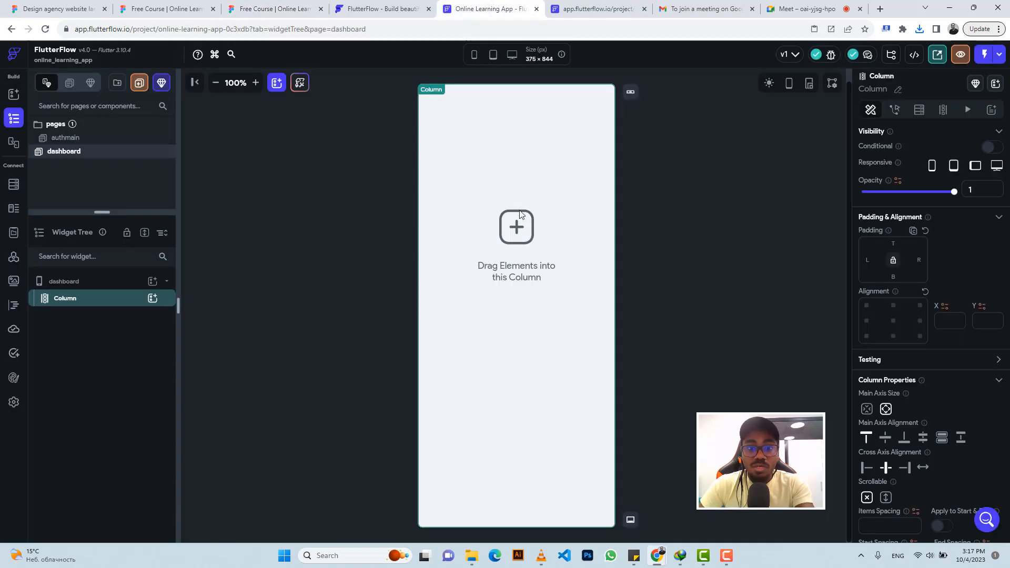
left_click(152, 300)
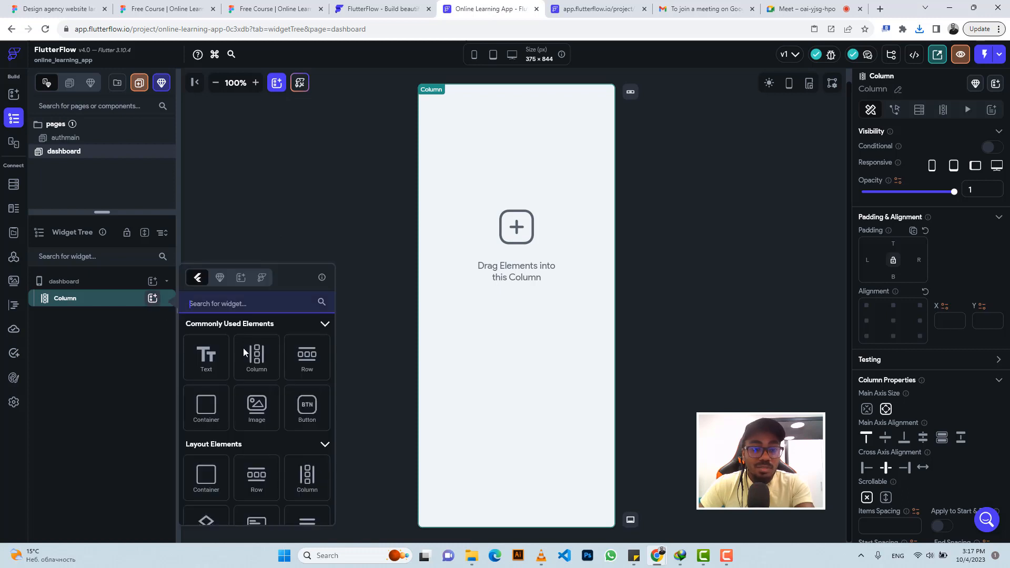
left_click(306, 360)
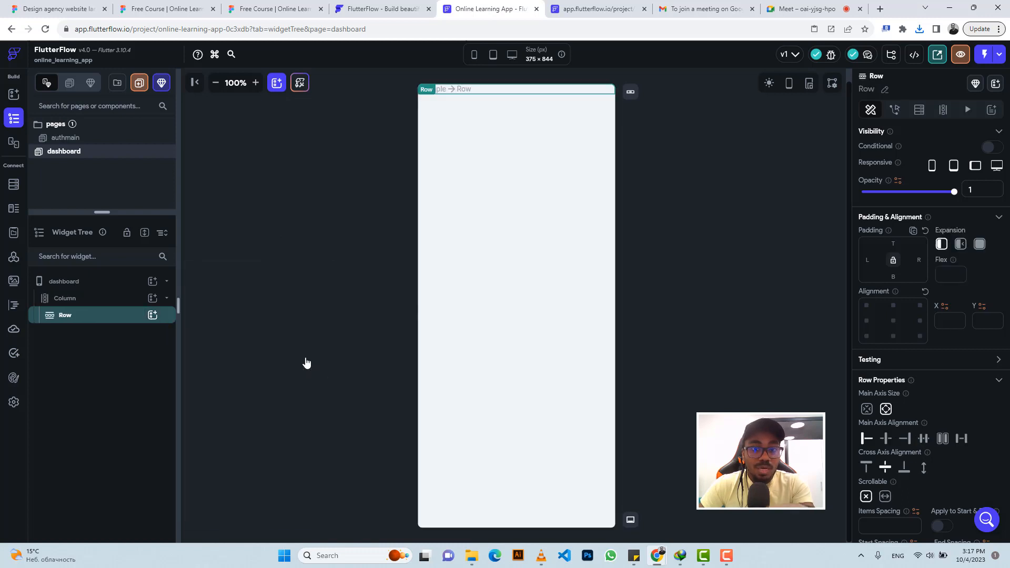
Add an Image inside the Row, set its width and height to 65 px and clear its border radius.
left_click(152, 315)
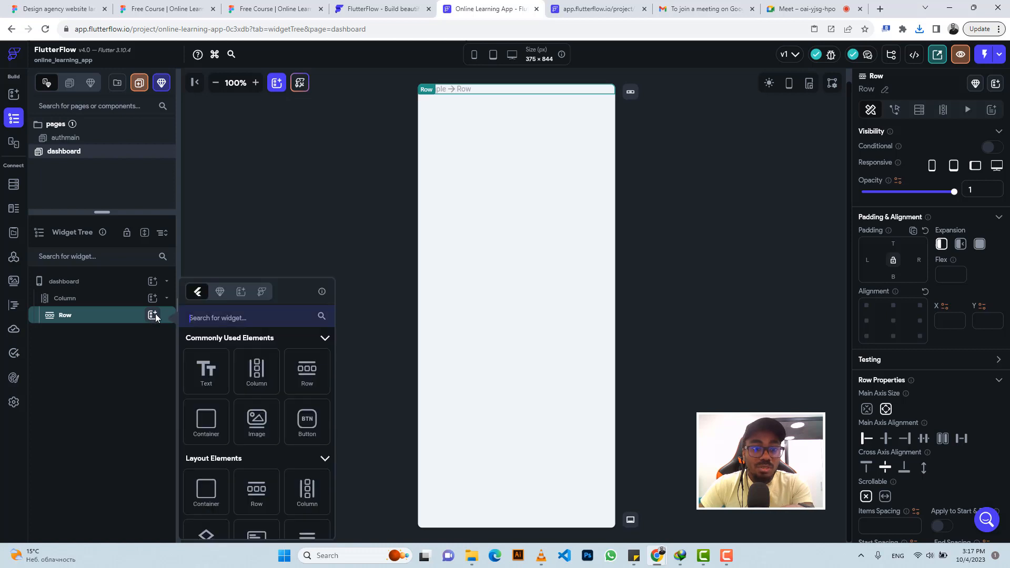
left_click(256, 421)
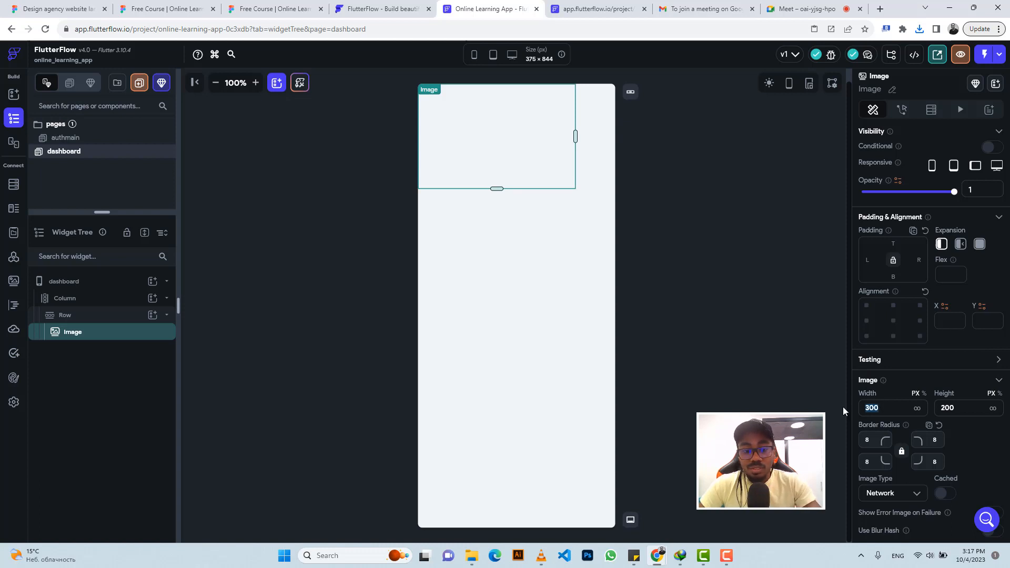
type("65")
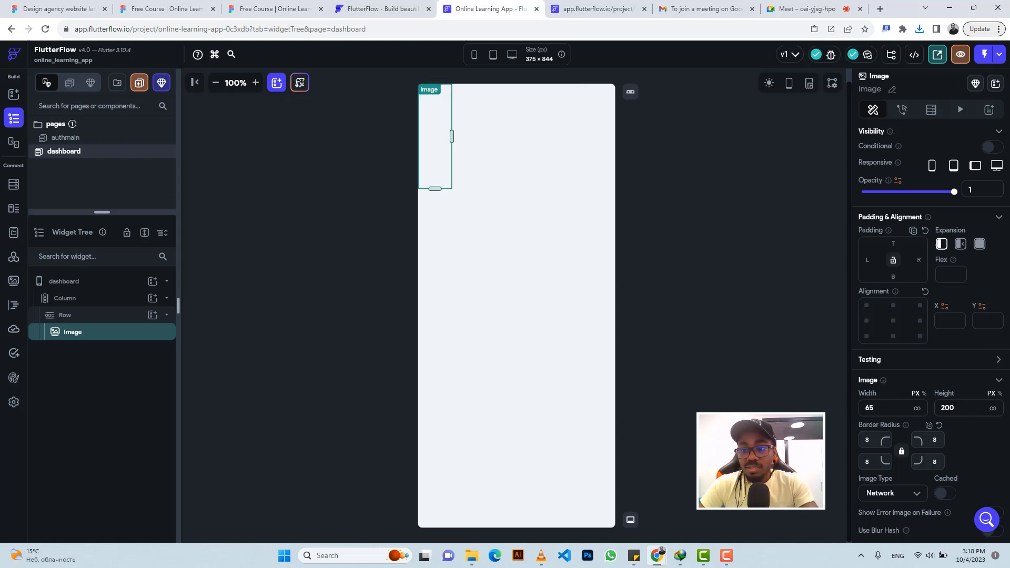
type("65")
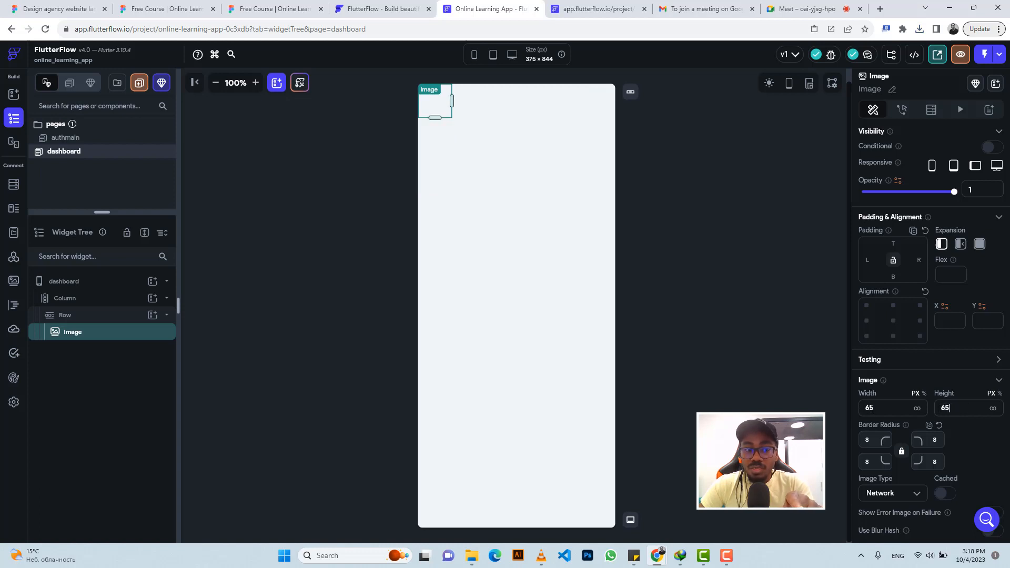
left_click_drag(870, 439, 857, 440)
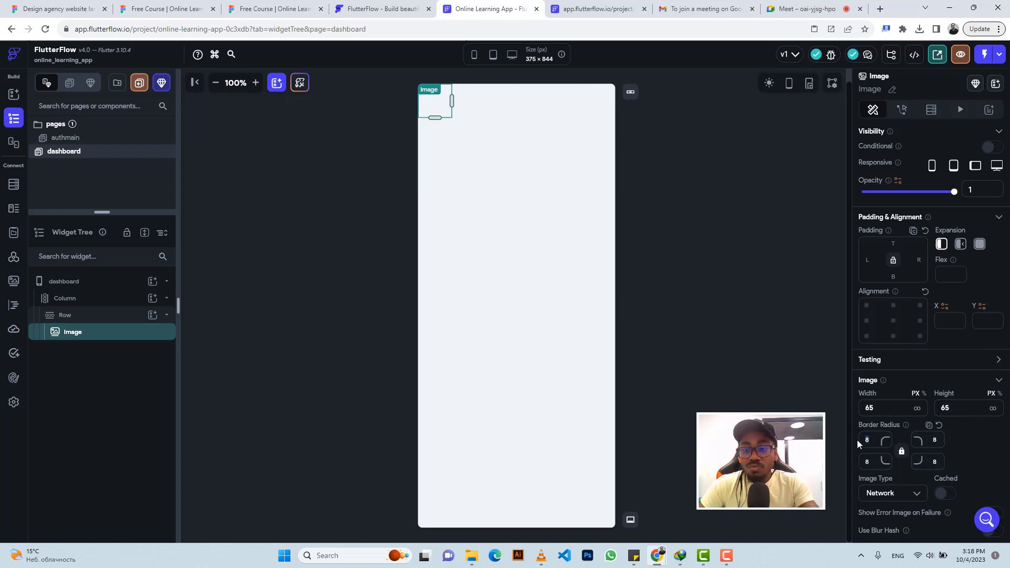
key("BackSpace")
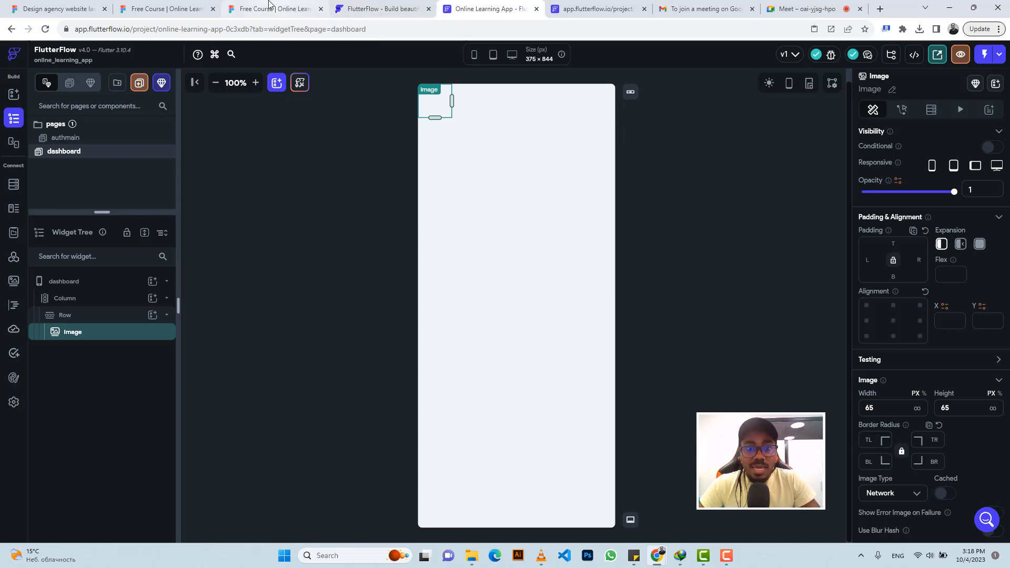
Check the flame logo group in Figma, and back in FlutterFlow set the Image's type to Asset and upload Vector (17).png.
left_click(299, 4)
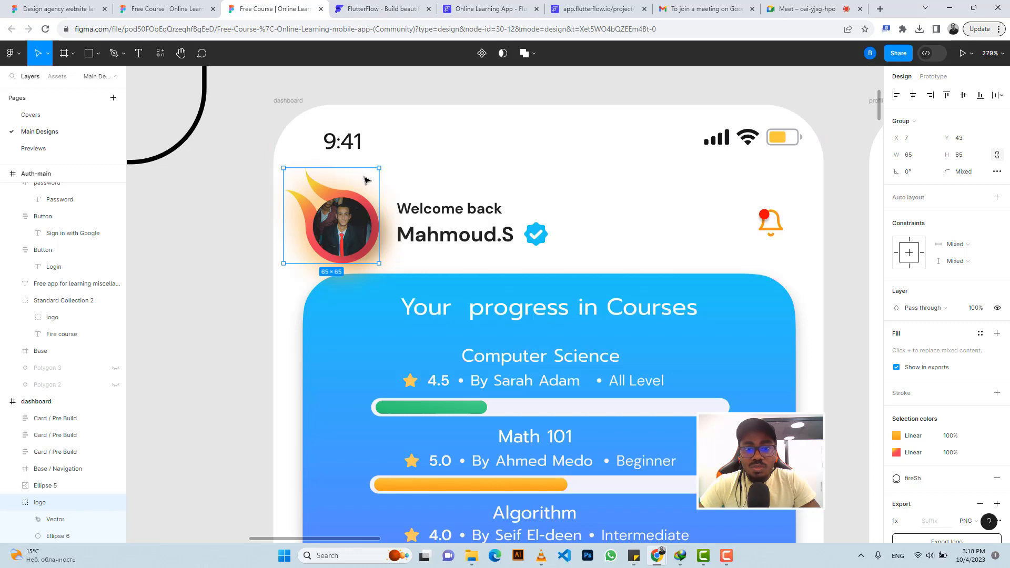
left_click(488, 8)
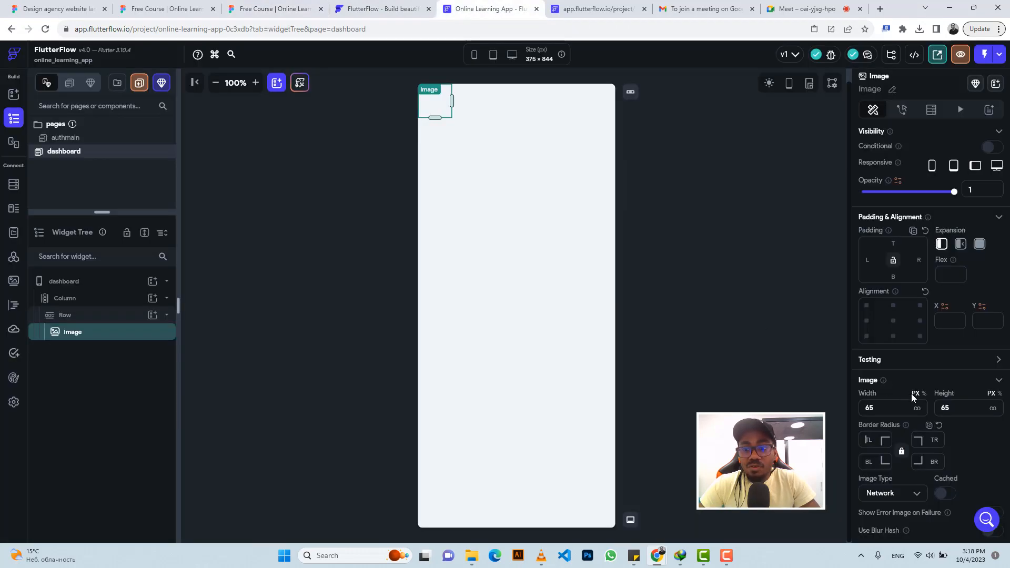
scroll(911, 394, "down", 4)
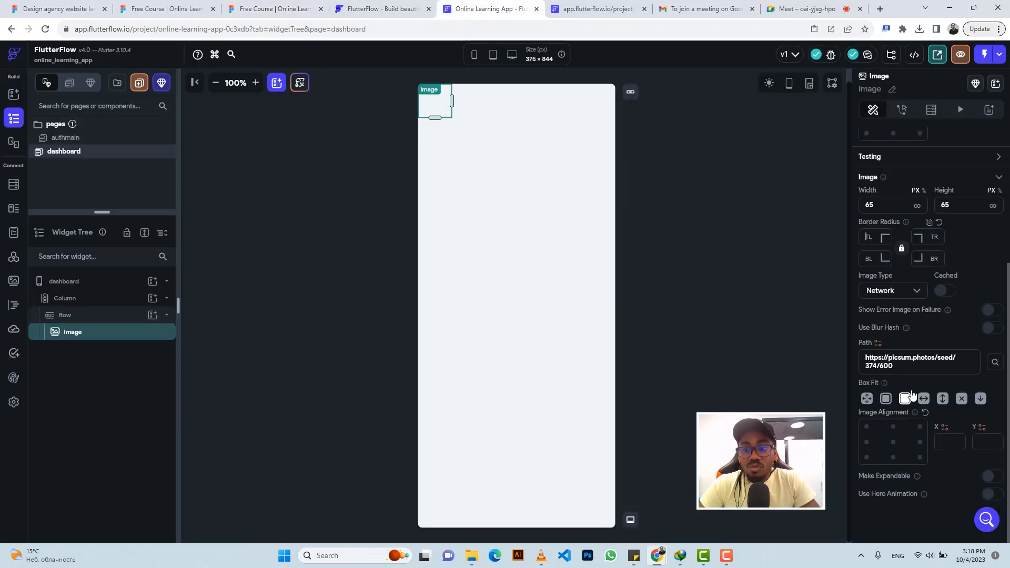
left_click(897, 296)
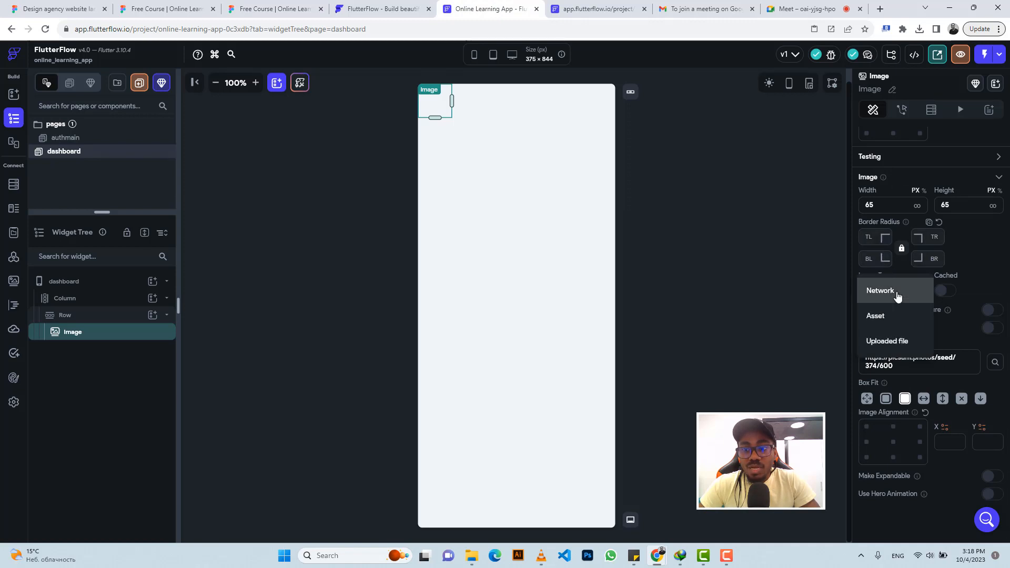
left_click(880, 317)
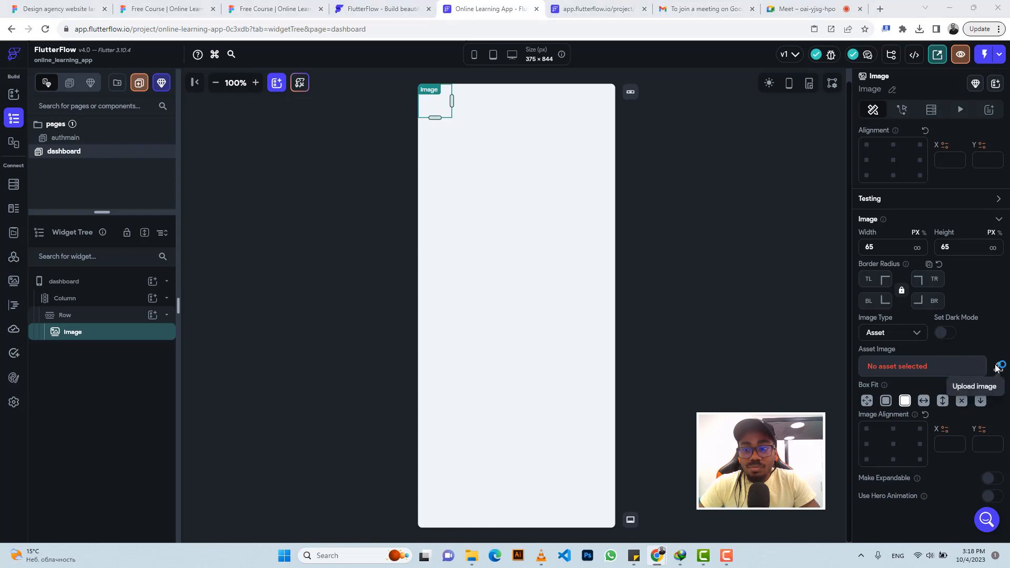
left_click(997, 368)
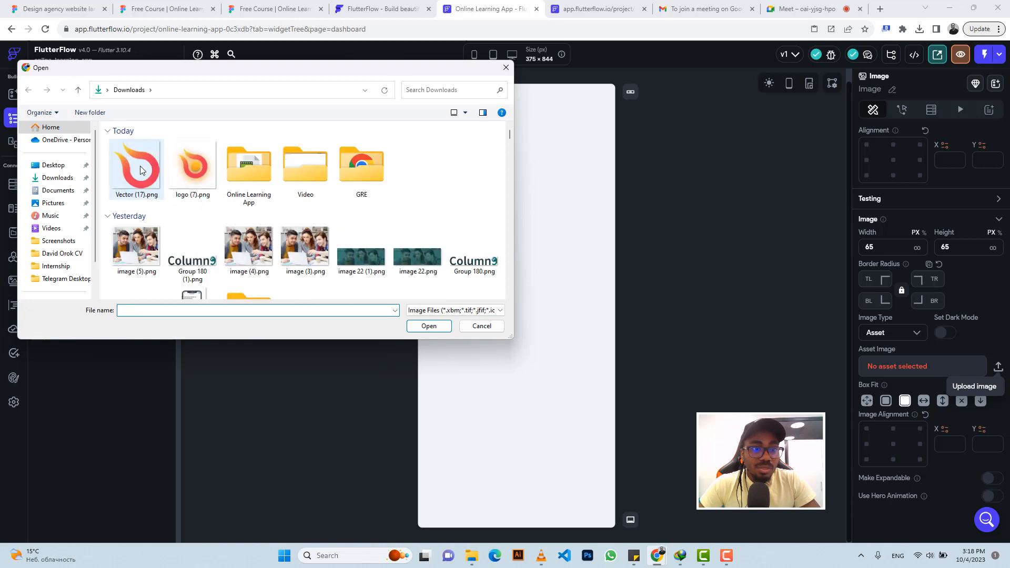
left_click(144, 166)
left_click(424, 325)
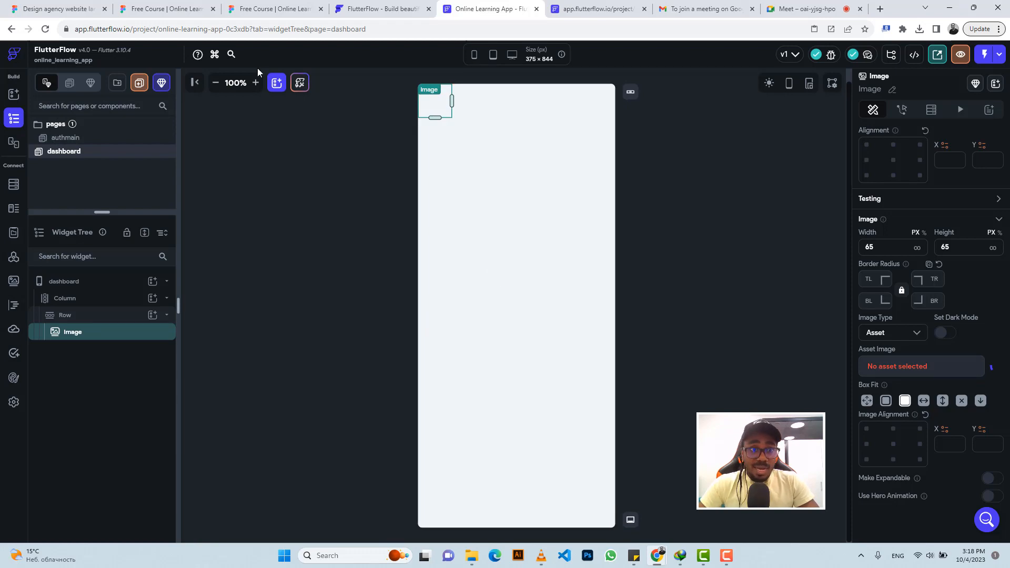
Switch to Figma and export the dashboard's round profile picture as a 1x PNG with its drop shadow hidden, restoring the shadow after the export.
left_click(258, 8)
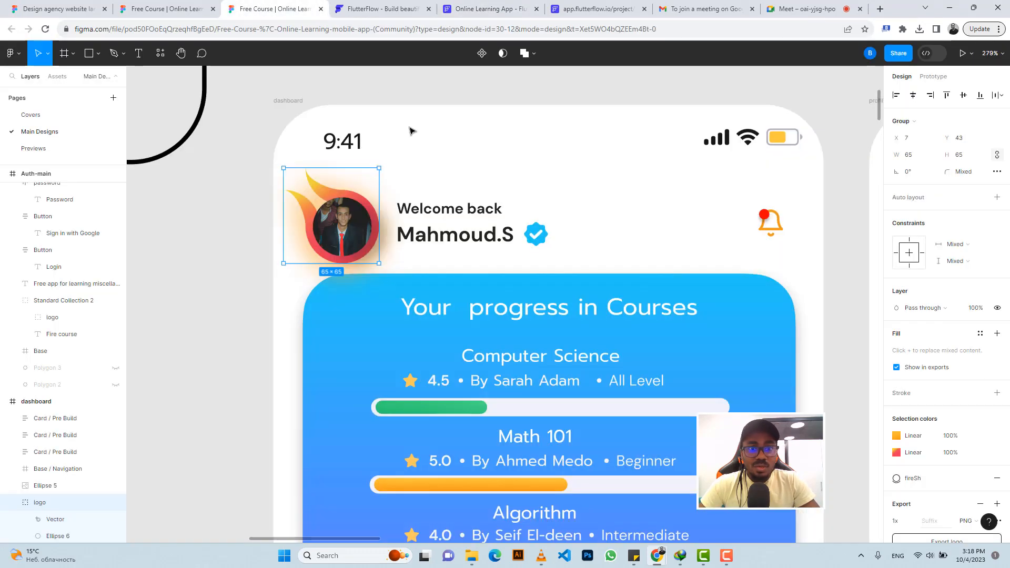
left_click(329, 222)
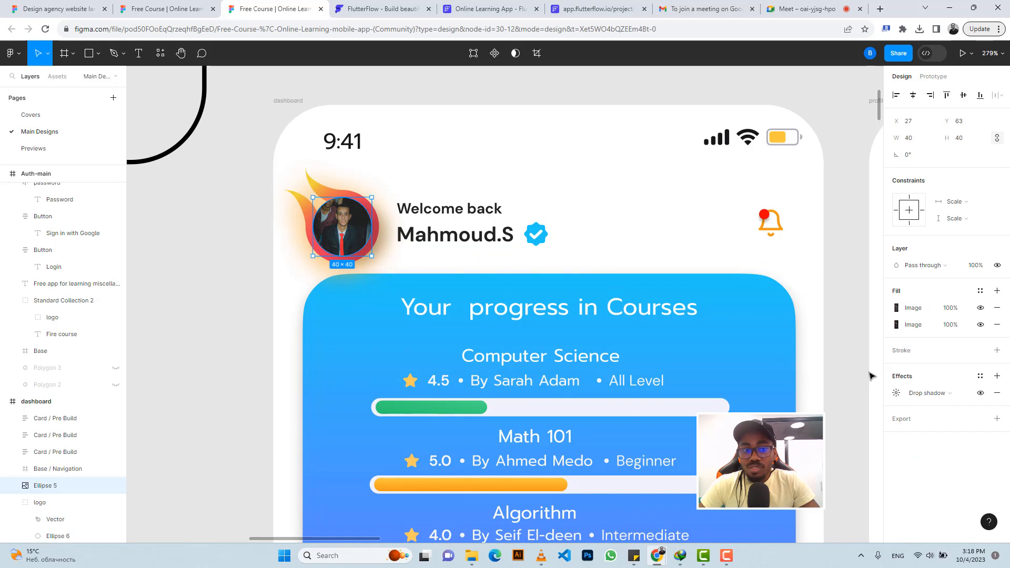
left_click(906, 419)
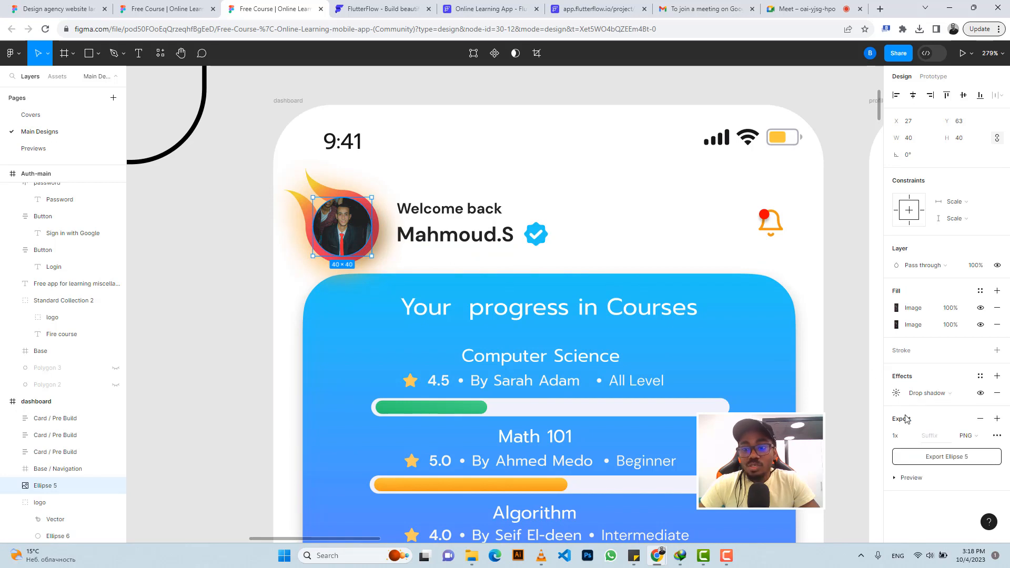
left_click(910, 478)
scroll(915, 462, "down", 2)
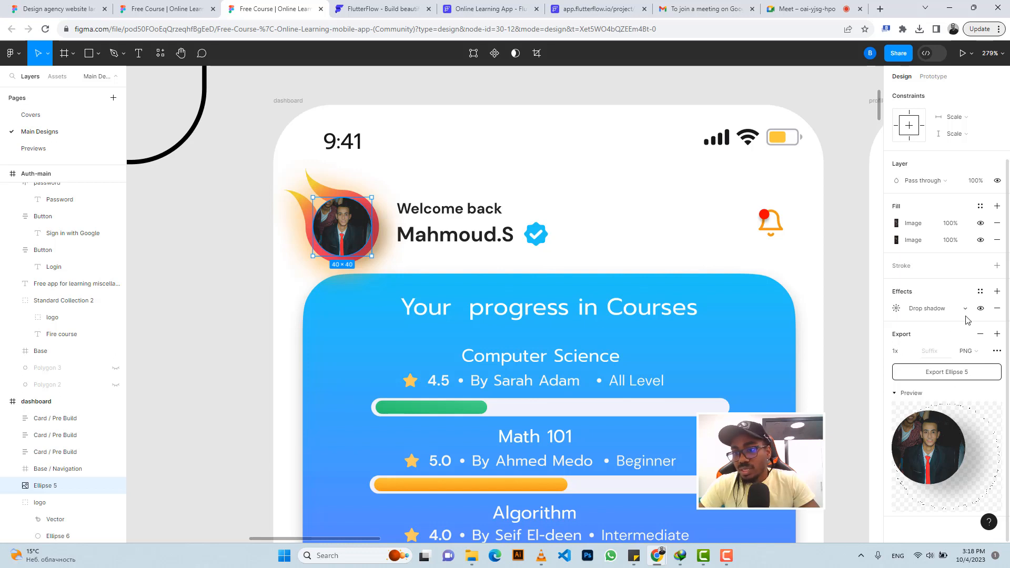
left_click(981, 311)
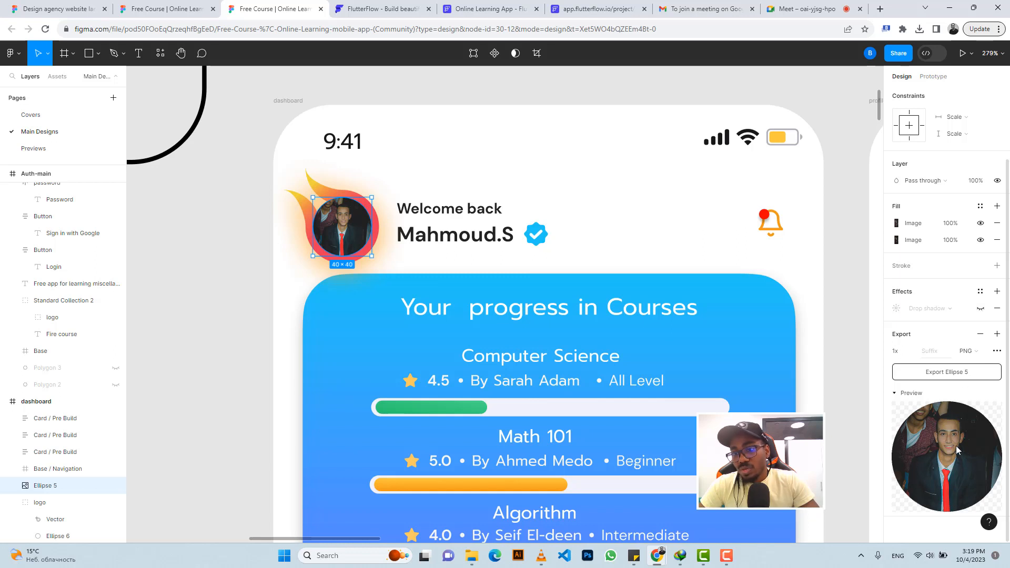
left_click(945, 372)
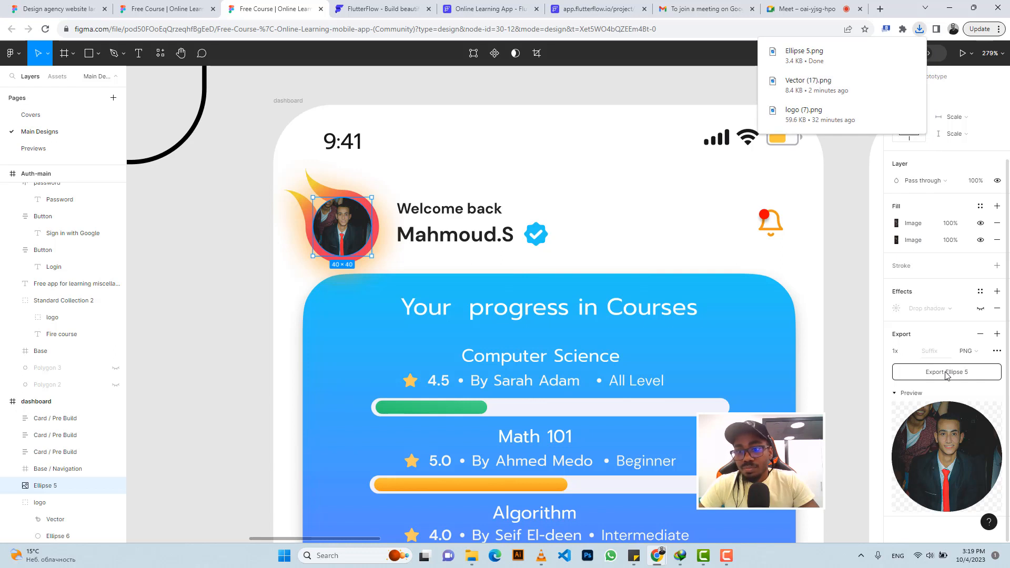
left_click(980, 310)
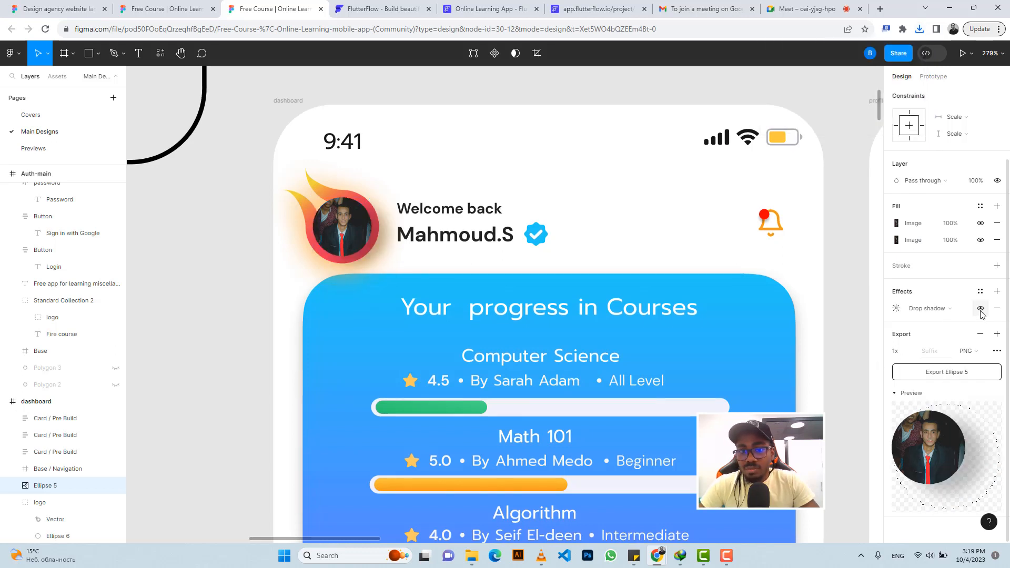
left_click(981, 311)
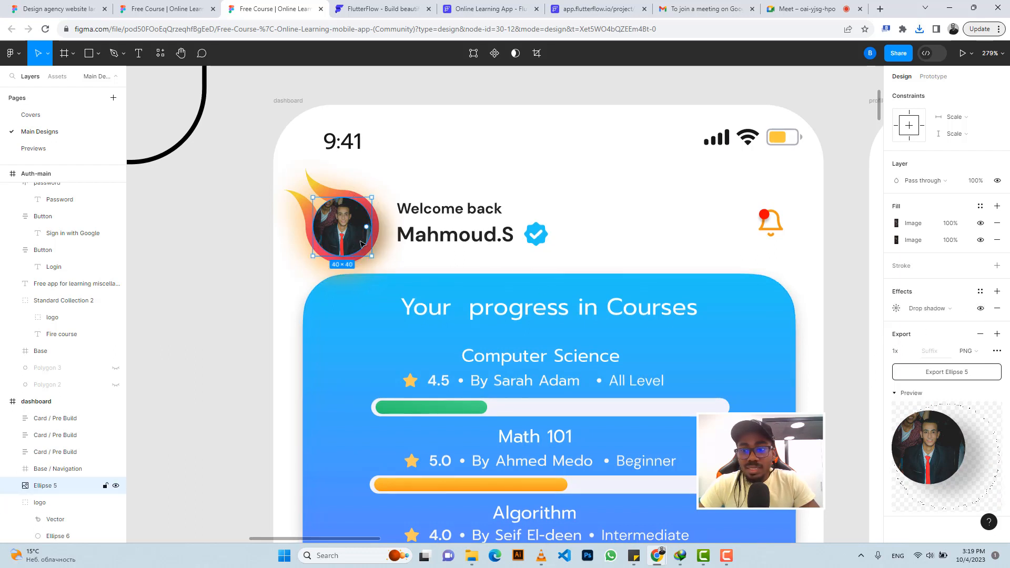
Switch back to FlutterFlow and wrap the flame Image in a Stack.
left_click(476, 10)
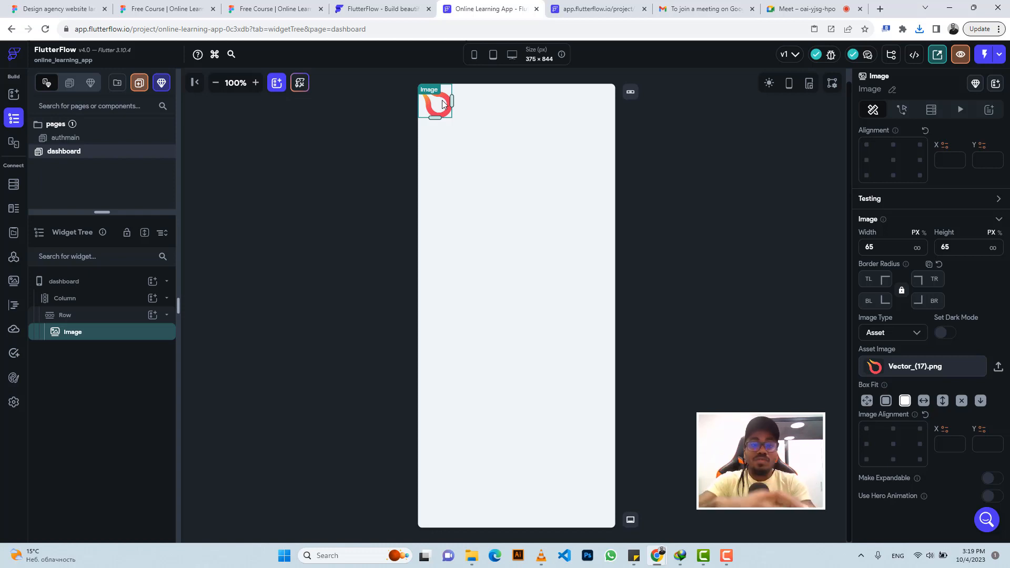
right_click(100, 333)
left_click(134, 363)
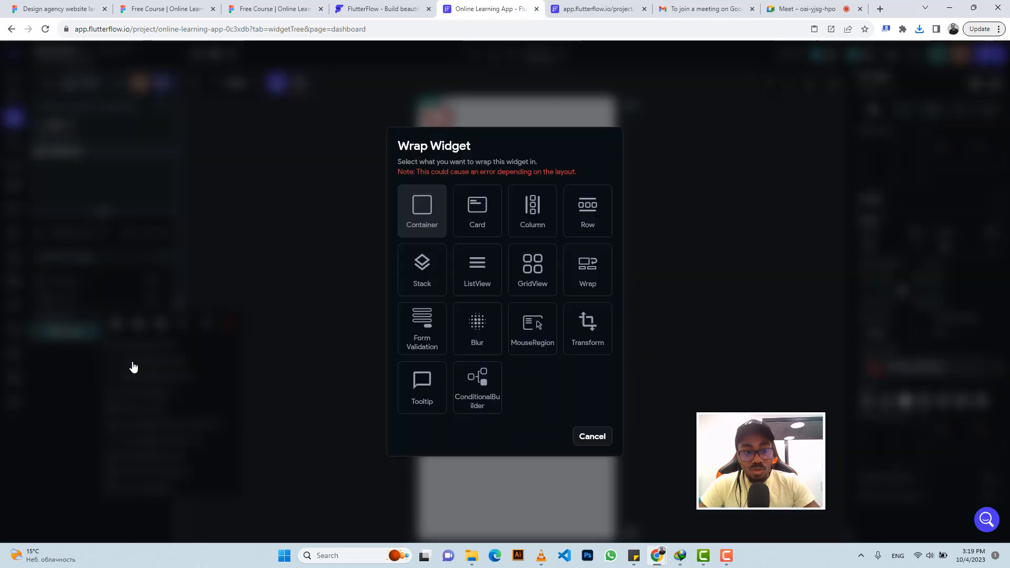
left_click(422, 268)
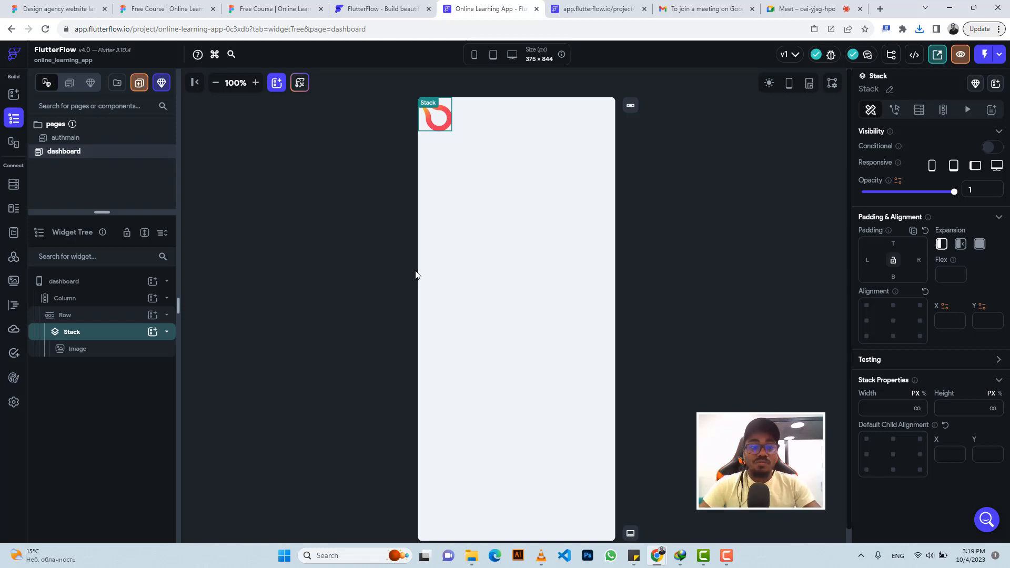
Add a CircleImage to the Stack and set its diameter to 40 px, matching the profile picture's size in the Figma design.
left_click(153, 332)
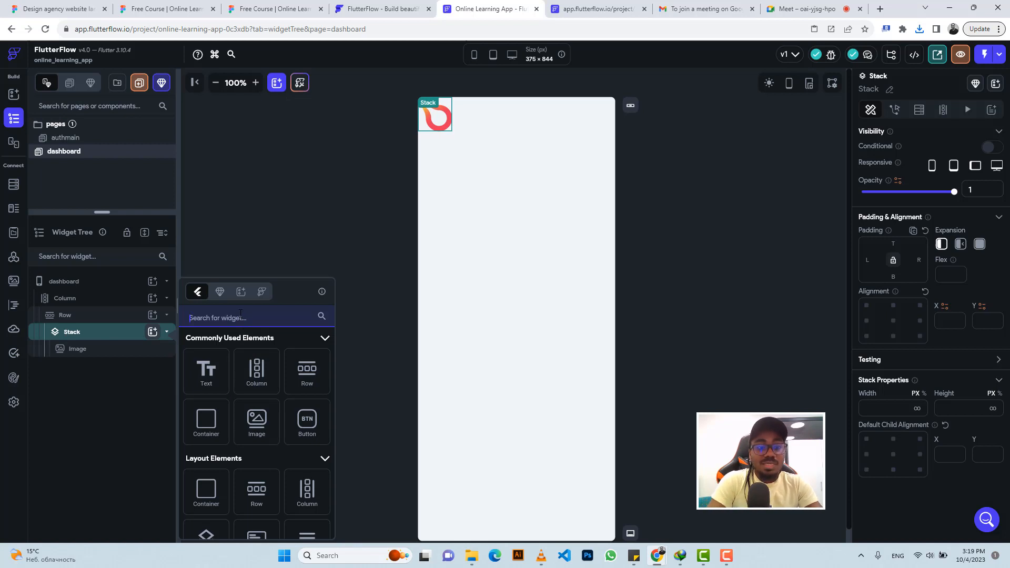
type("circ")
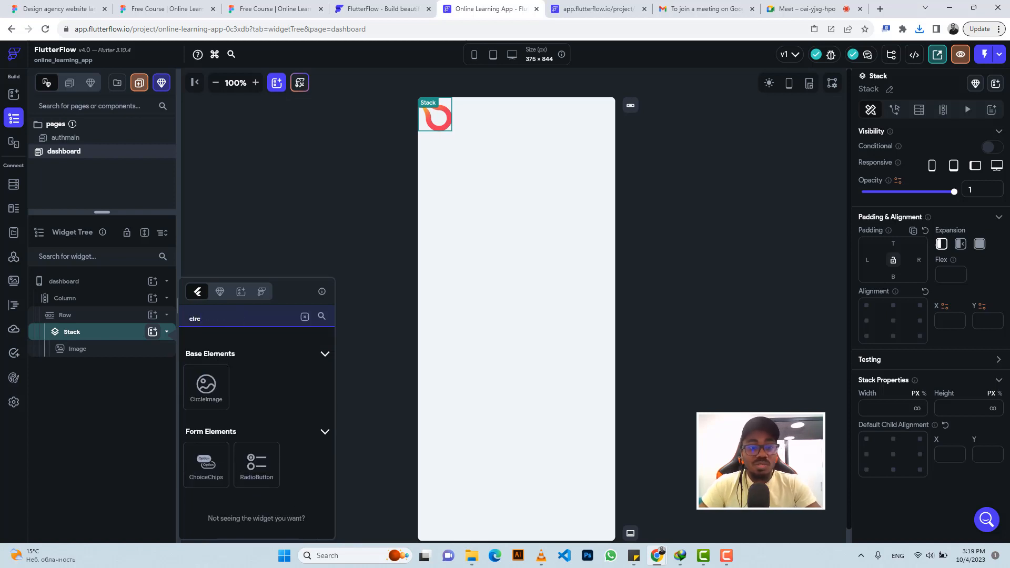
left_click(206, 388)
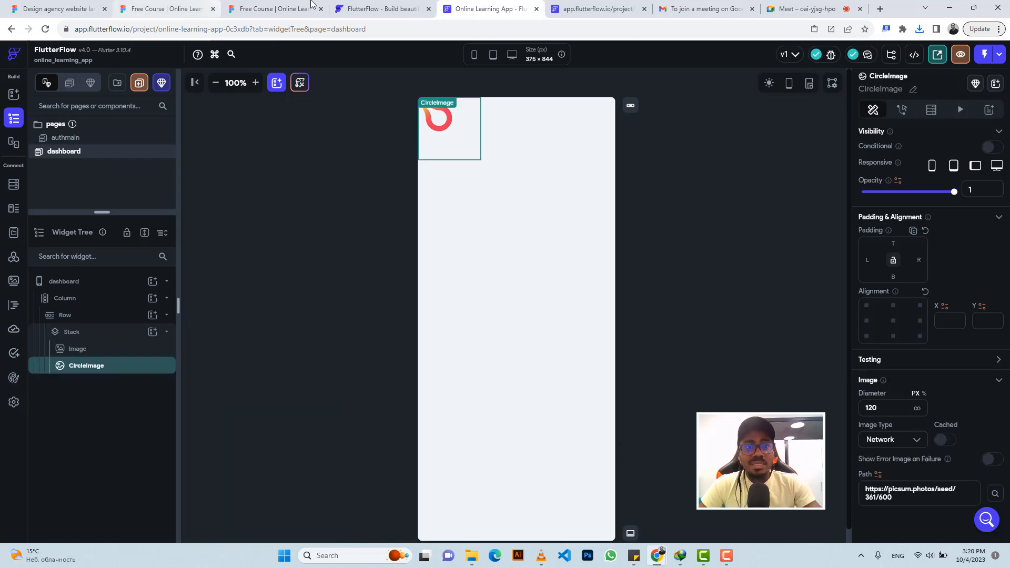
left_click(276, 9)
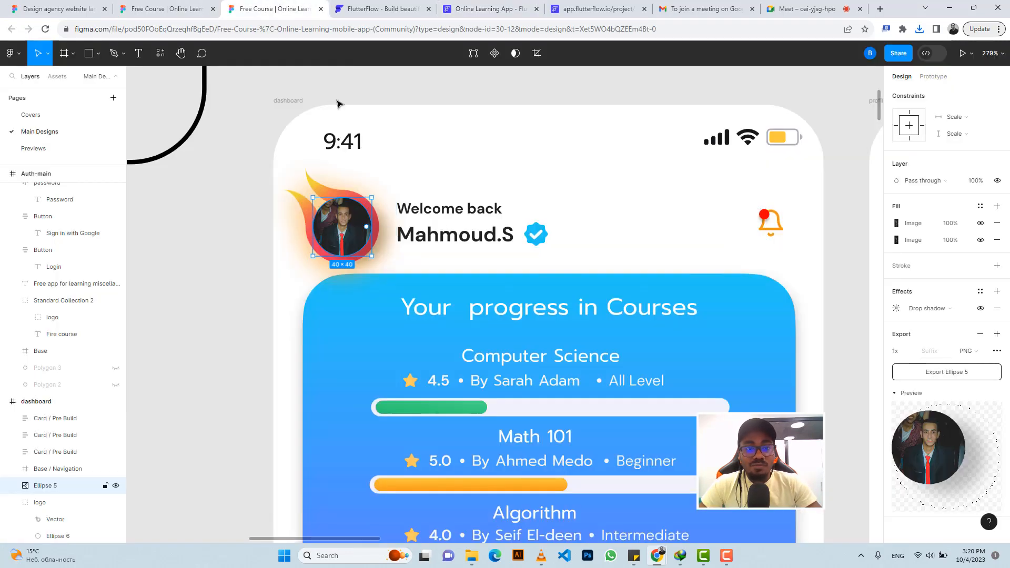
left_click(492, 10)
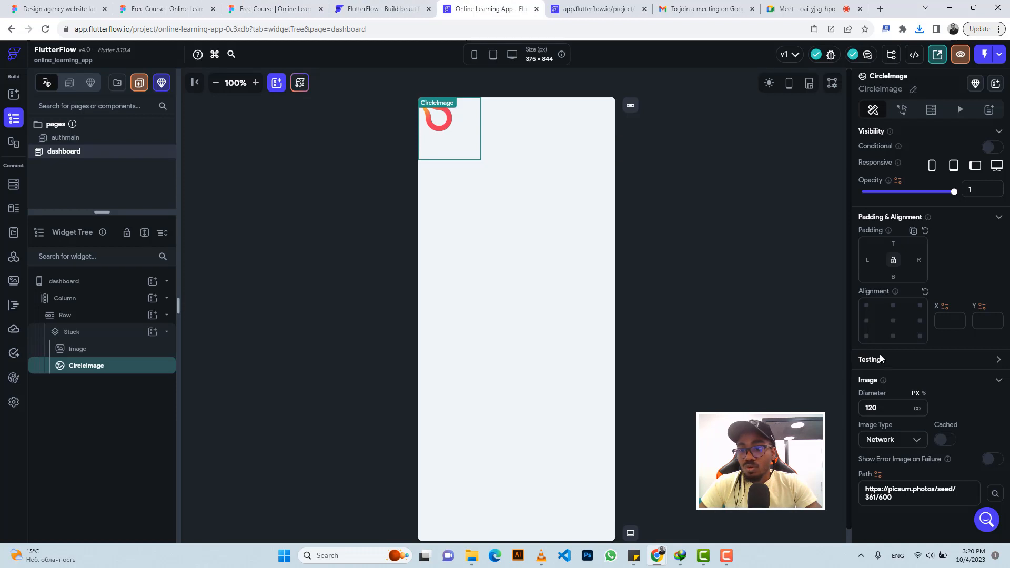
left_click_drag(882, 407, 862, 407)
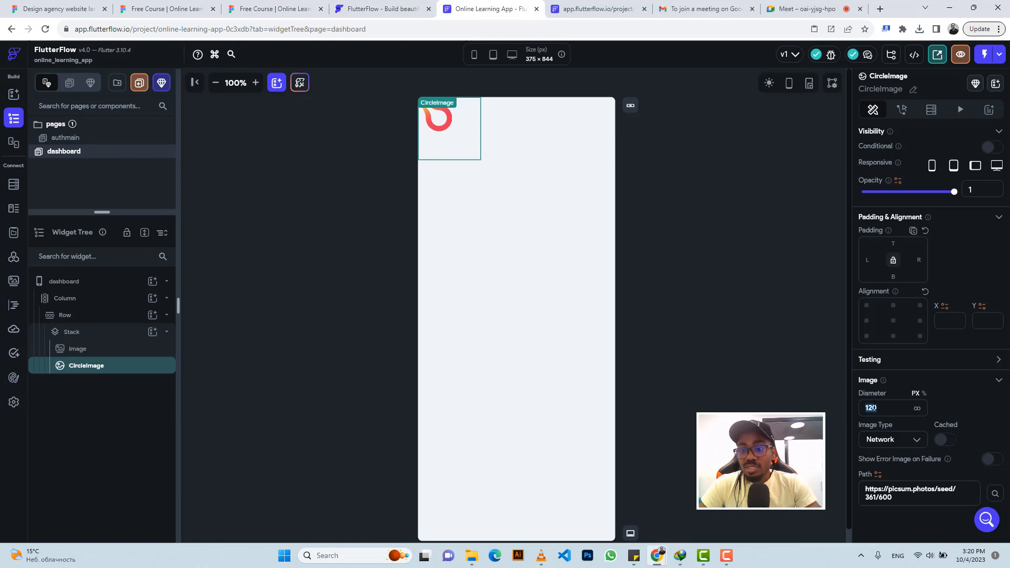
type("40")
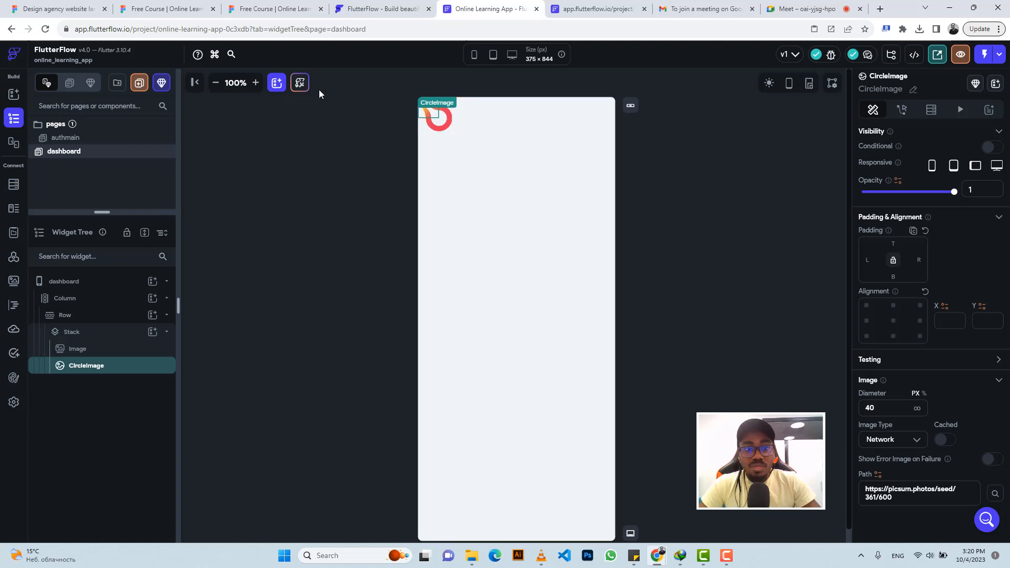
Set the CircleImage's type to Asset and upload Ellipse 5.png as its picture.
left_click(255, 82)
left_click(255, 83)
left_click(255, 82)
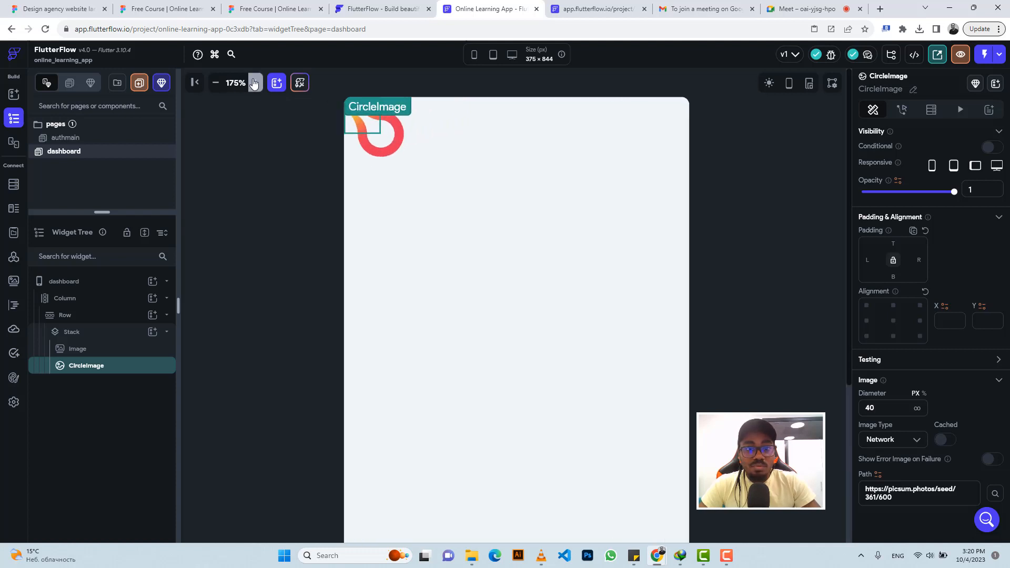
left_click(255, 83)
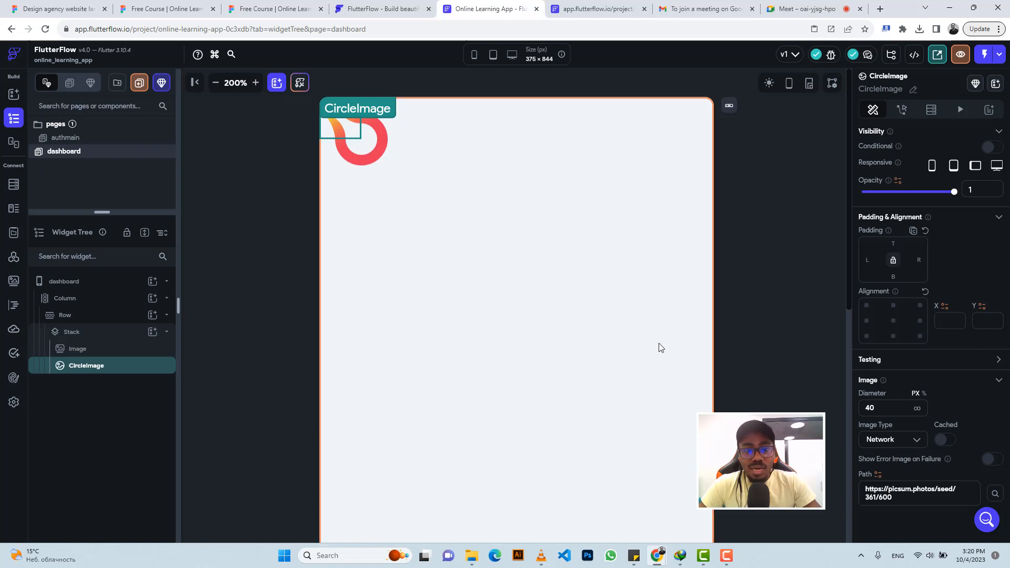
left_click(907, 441)
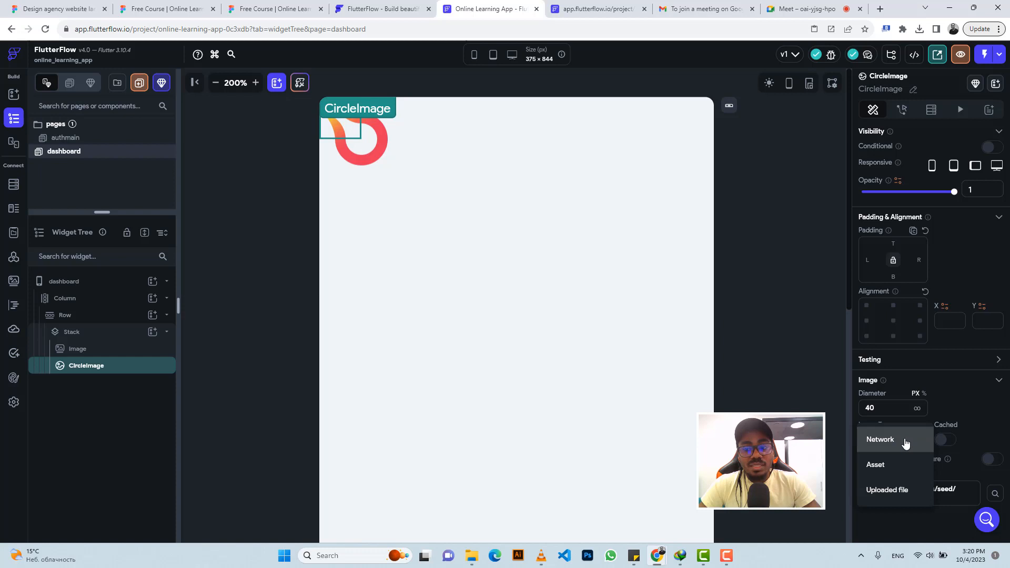
left_click(896, 466)
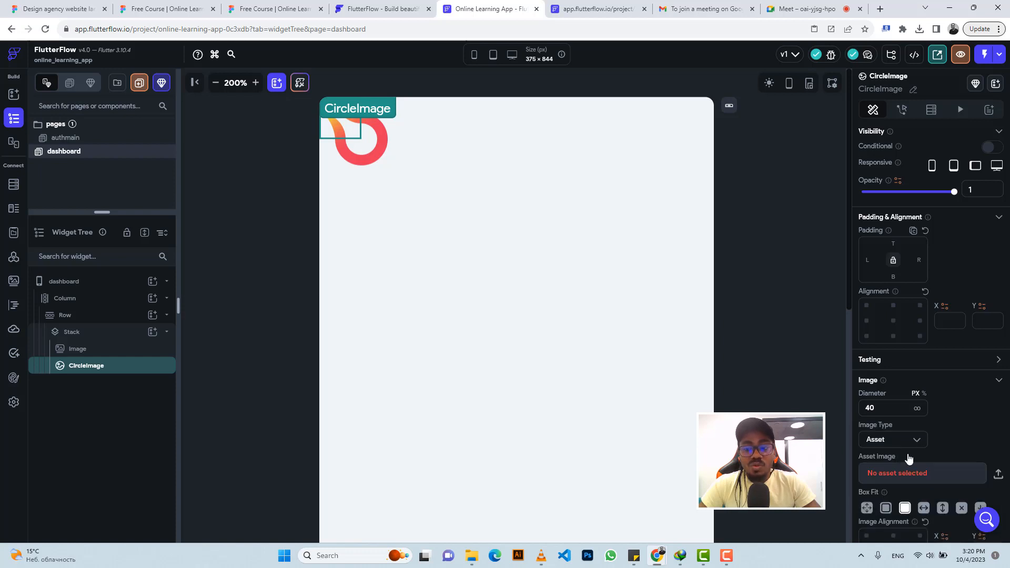
left_click(999, 475)
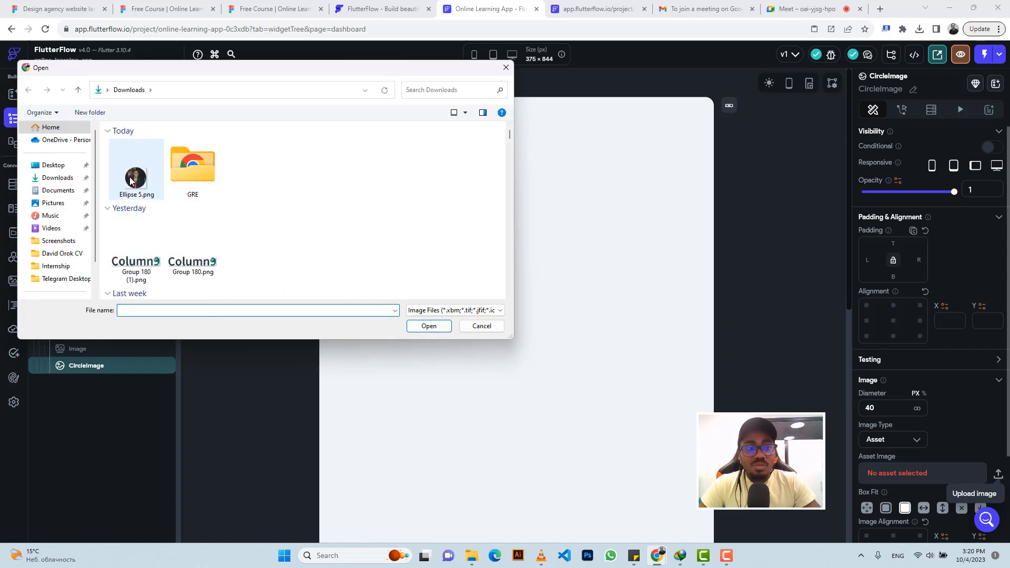
left_click(133, 179)
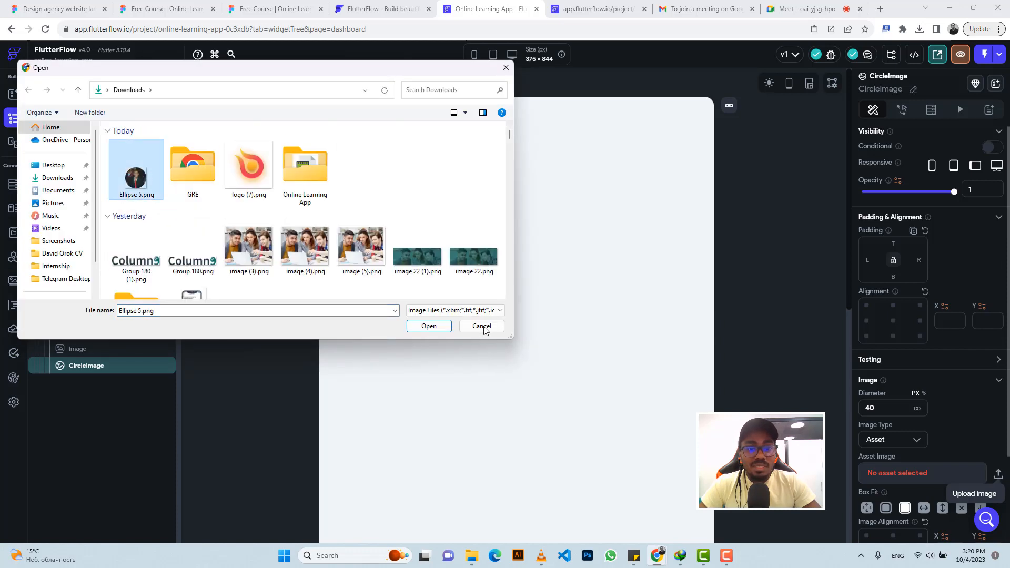
left_click(428, 326)
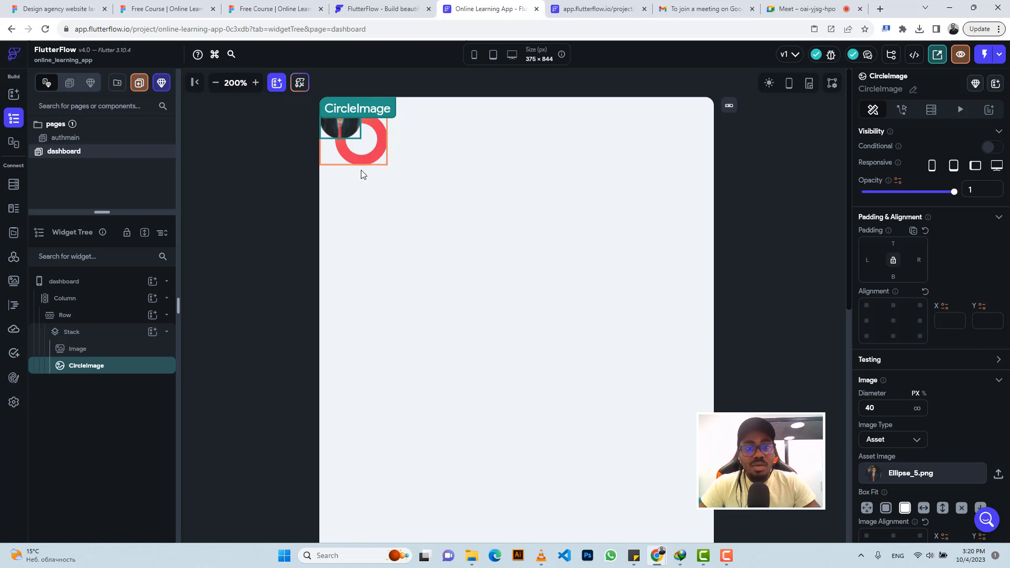
Measure the profile picture's offsets within the logo in Figma, and back in FlutterFlow set the CircleImage's left and top padding to 20.
left_click(562, 244)
left_click(527, 165)
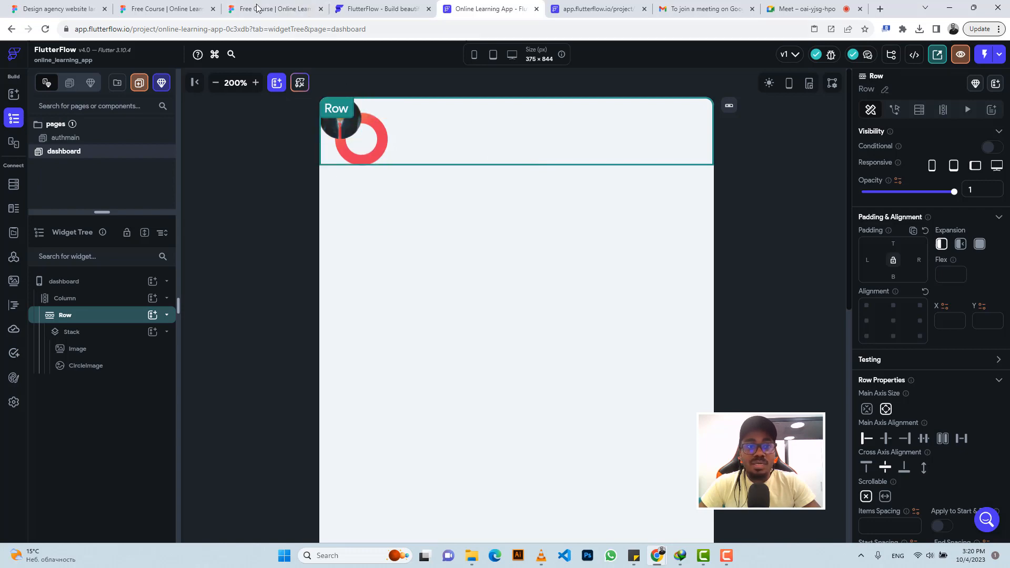
left_click(273, 9)
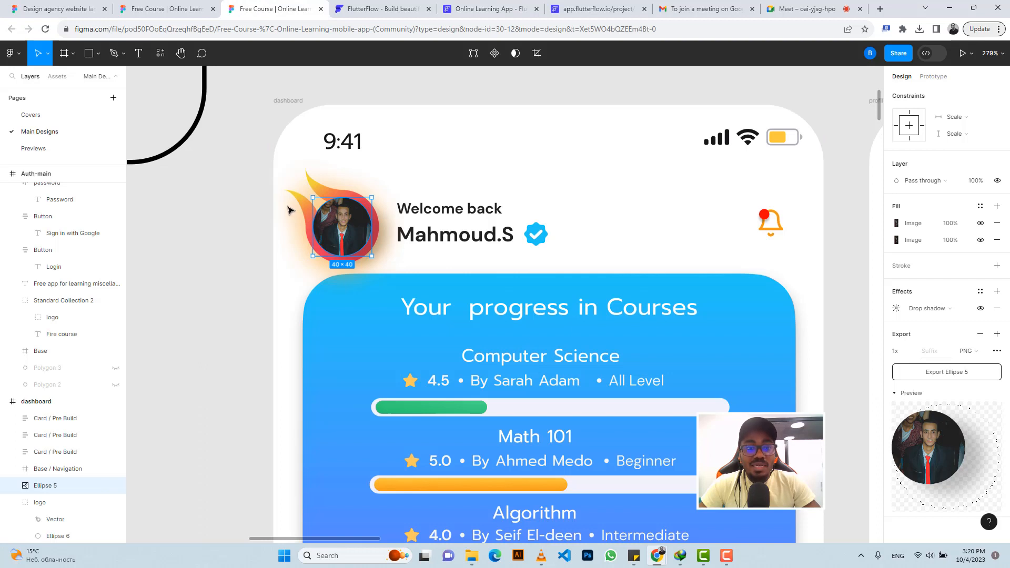
key("alt")
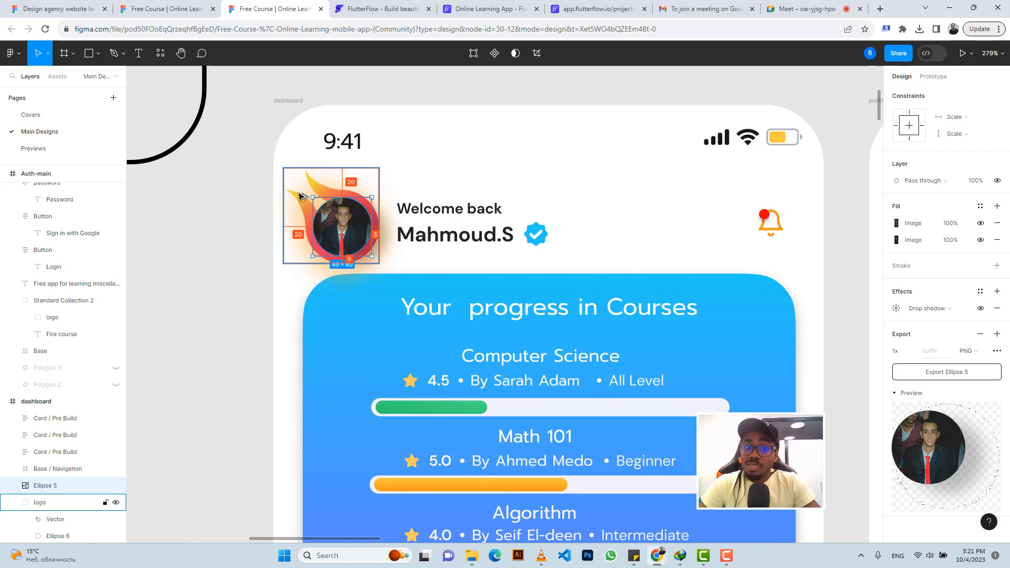
left_click(481, 9)
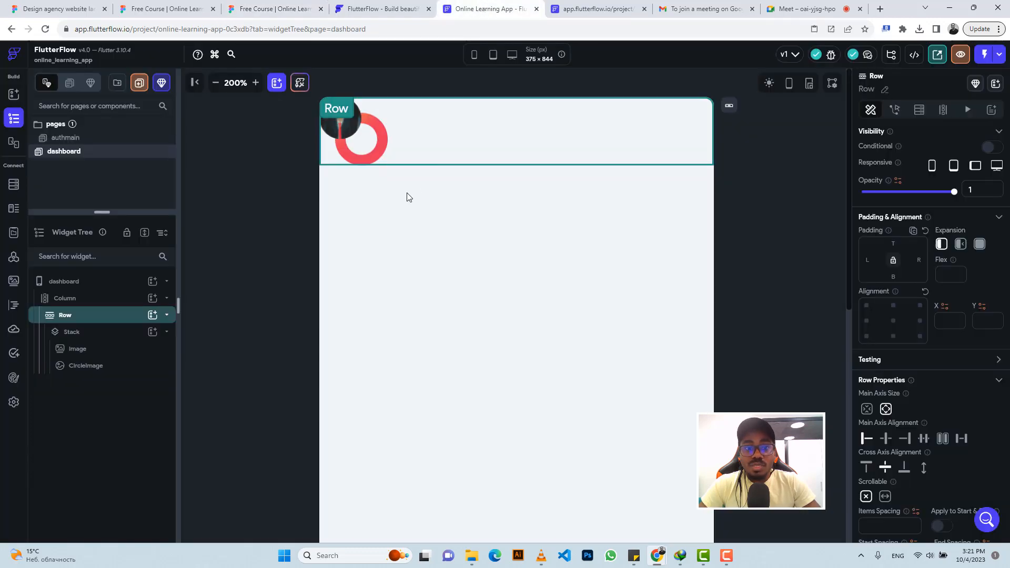
left_click(342, 131)
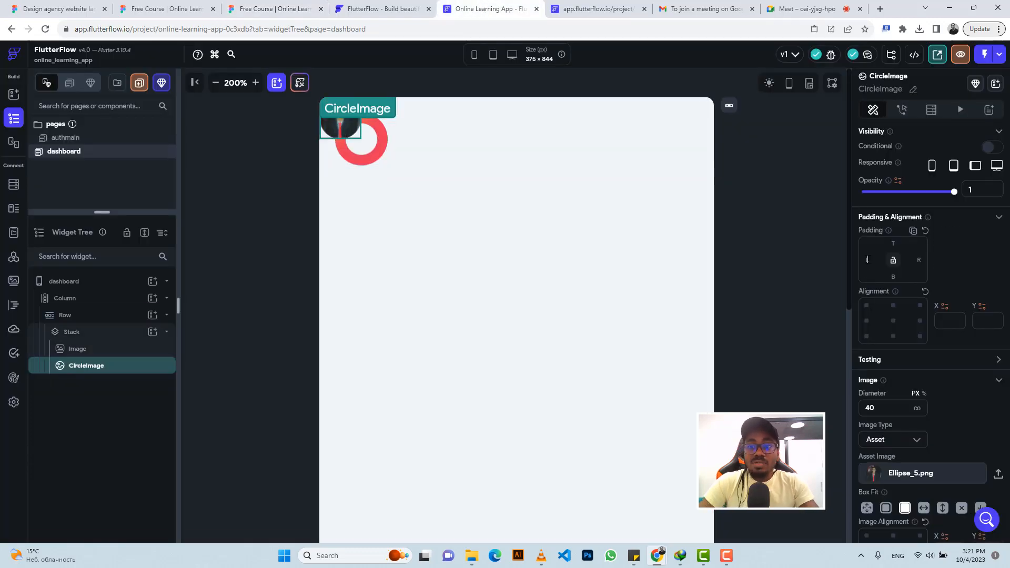
type("20")
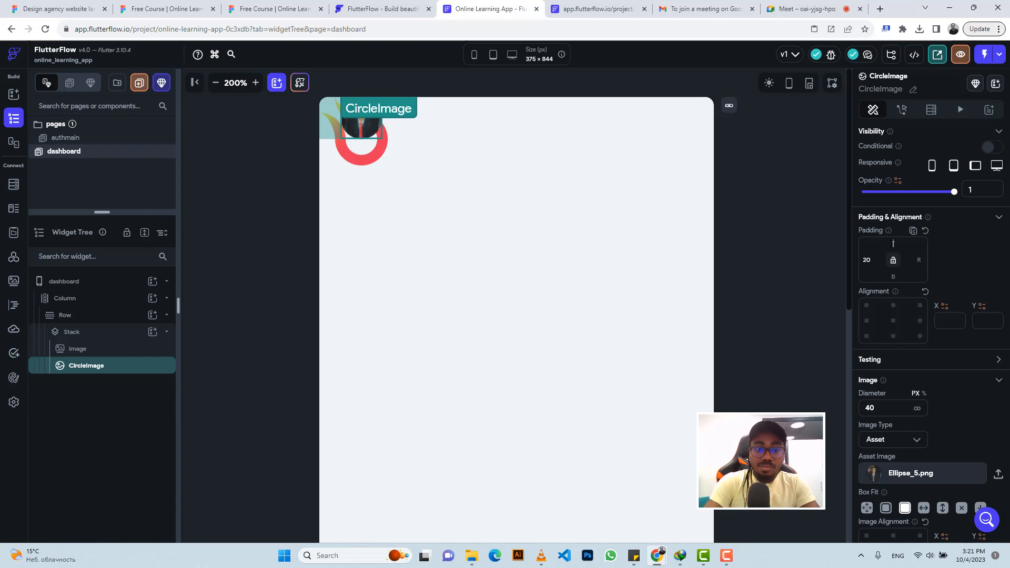
left_click(893, 243)
type("20")
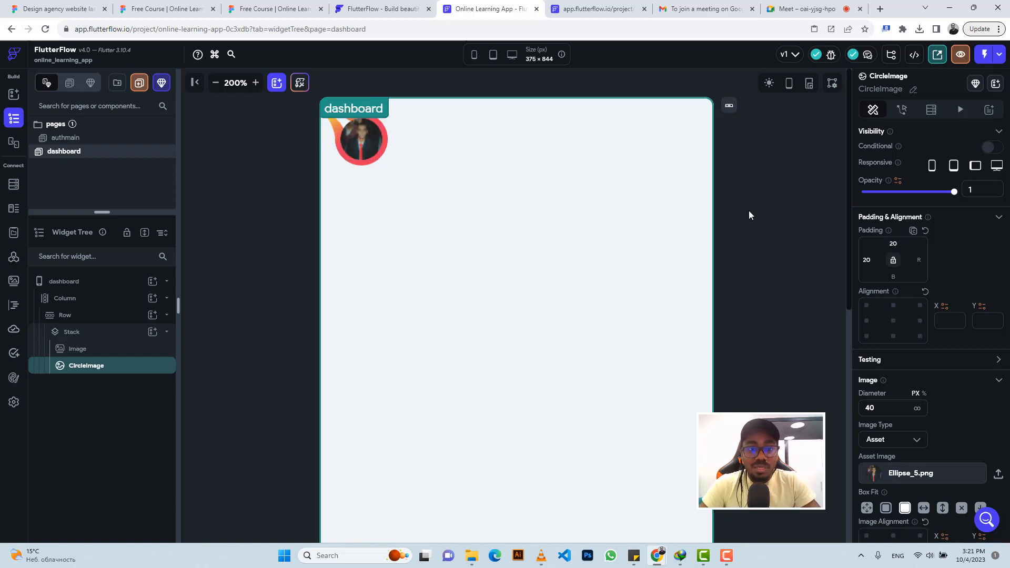
Switch to Figma, copy the "Welcome back" text from the dashboard header, and inspect its typography in Dev Mode.
left_click(248, 7)
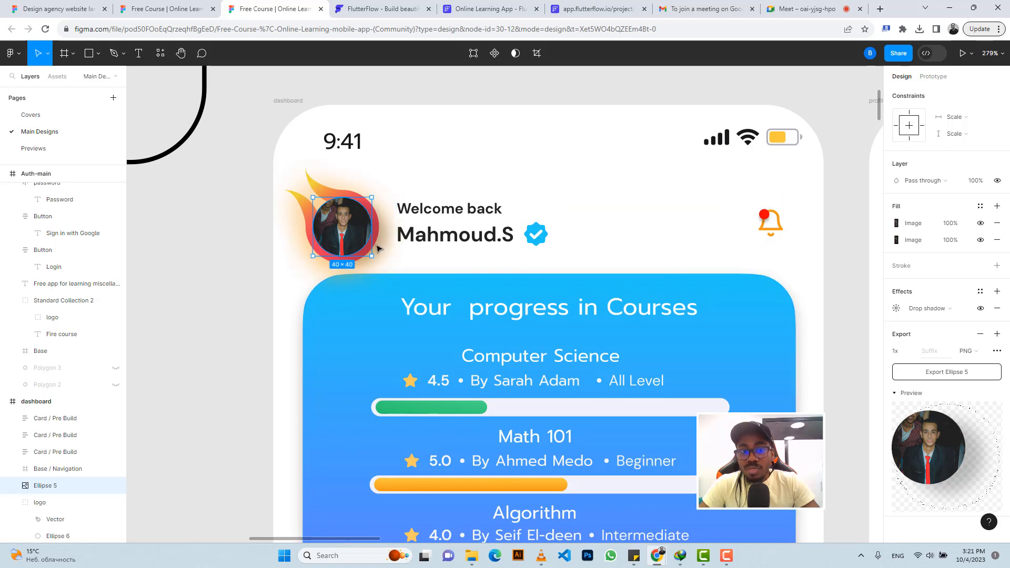
left_click(431, 210)
left_click(431, 210)
left_click(430, 211)
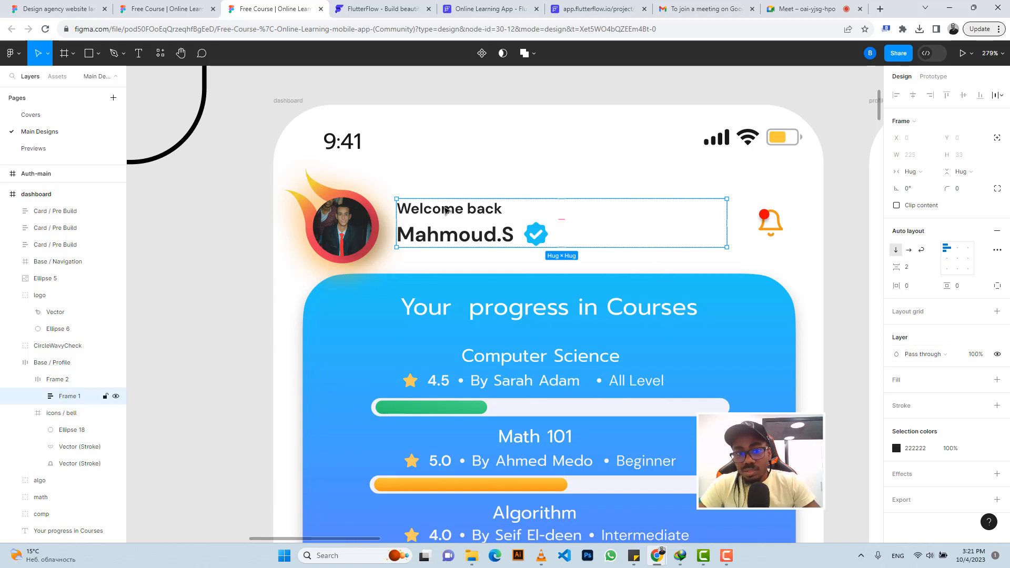
double_click(436, 210)
key("ctrl+c")
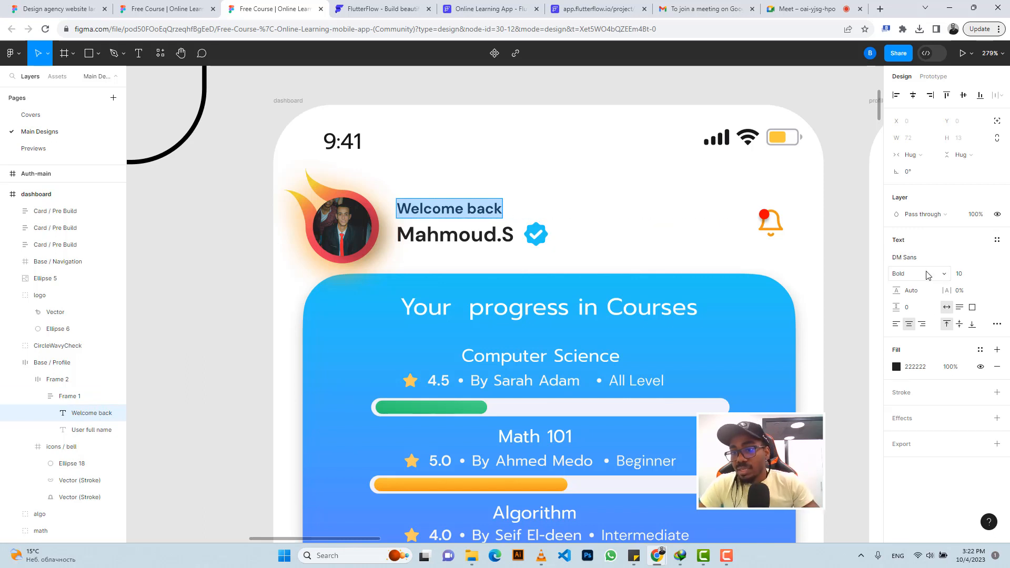
left_click(928, 53)
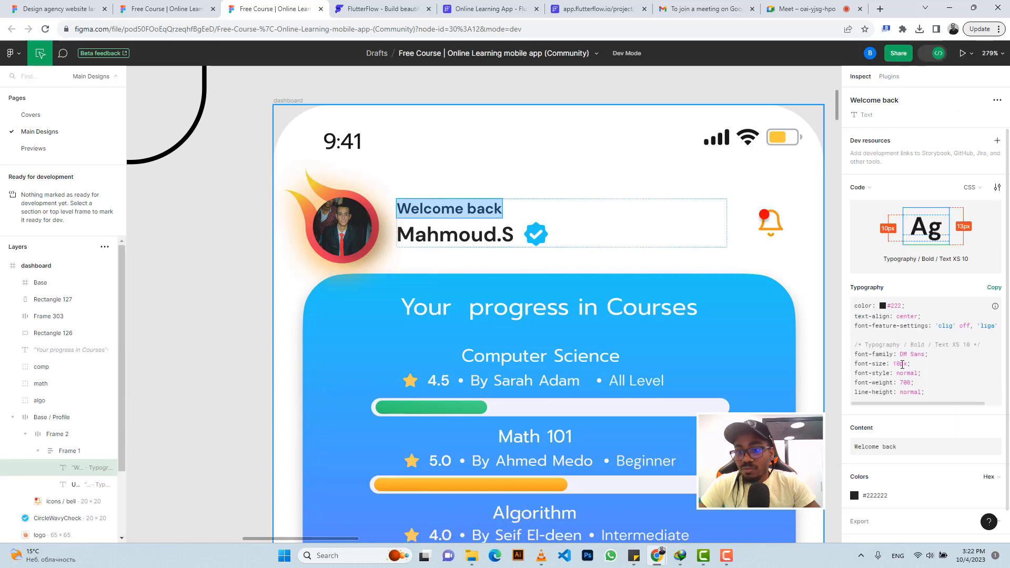
Switch back to FlutterFlow and add a Column to the header Row, beside the profile picture Stack.
left_click(486, 9)
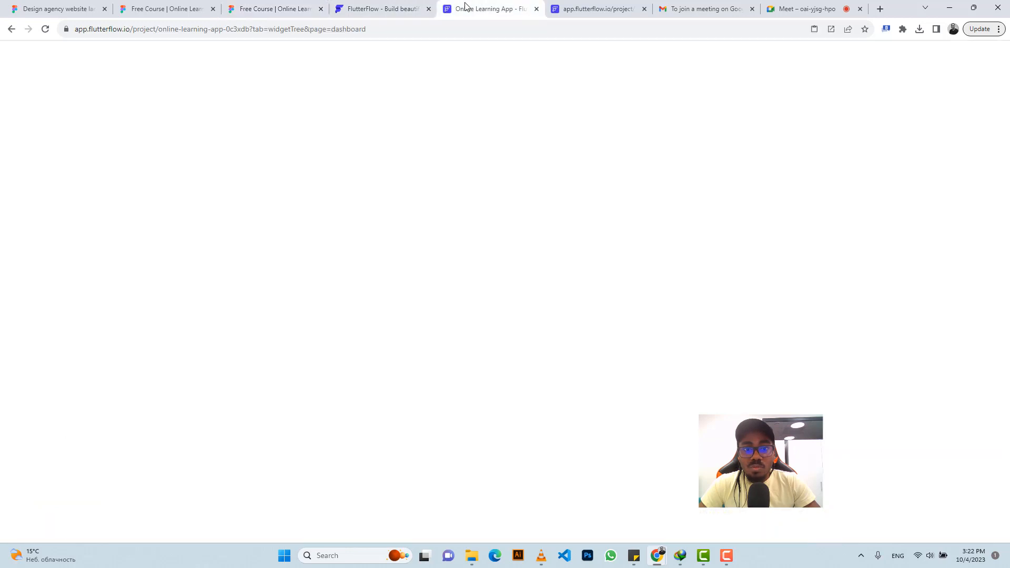
left_click(387, 134)
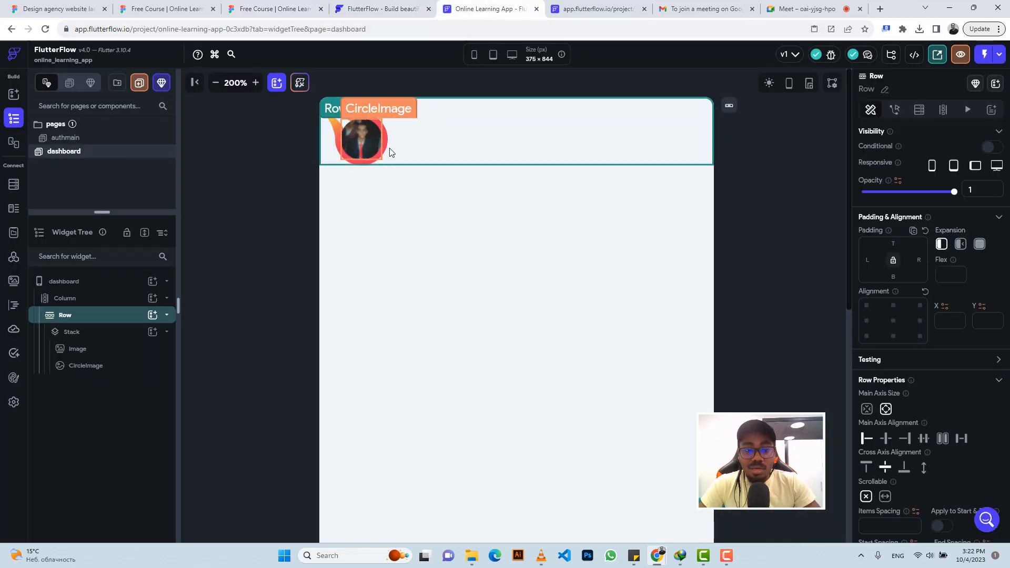
left_click(153, 316)
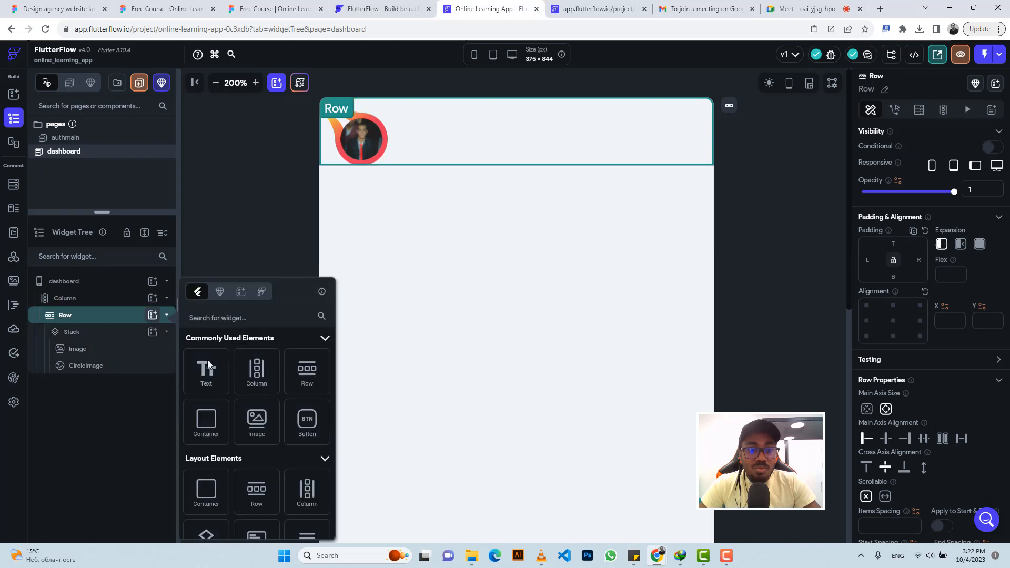
left_click(256, 371)
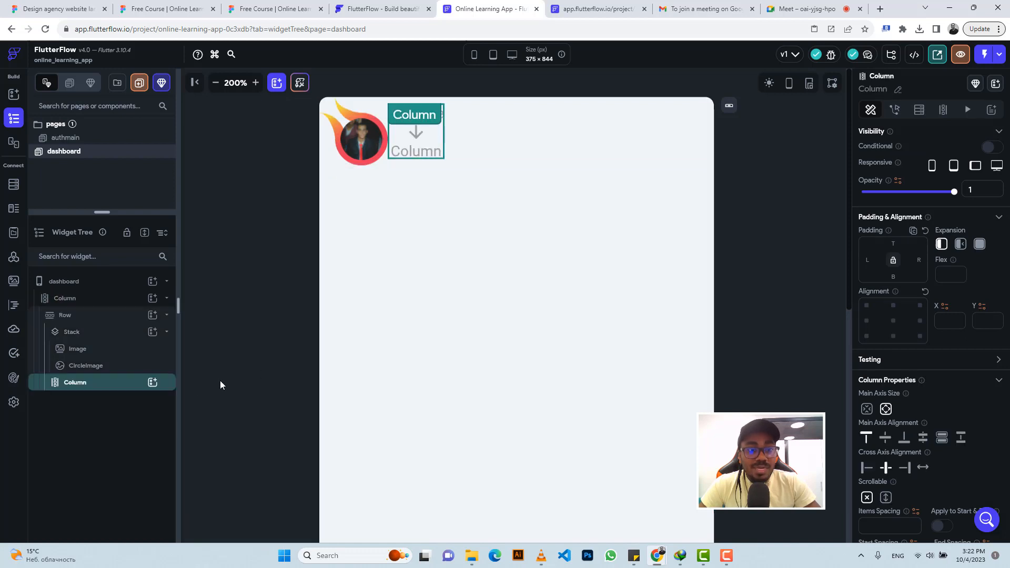
Add a Text to the new Column and replace its content with "Welcome back".
left_click(152, 383)
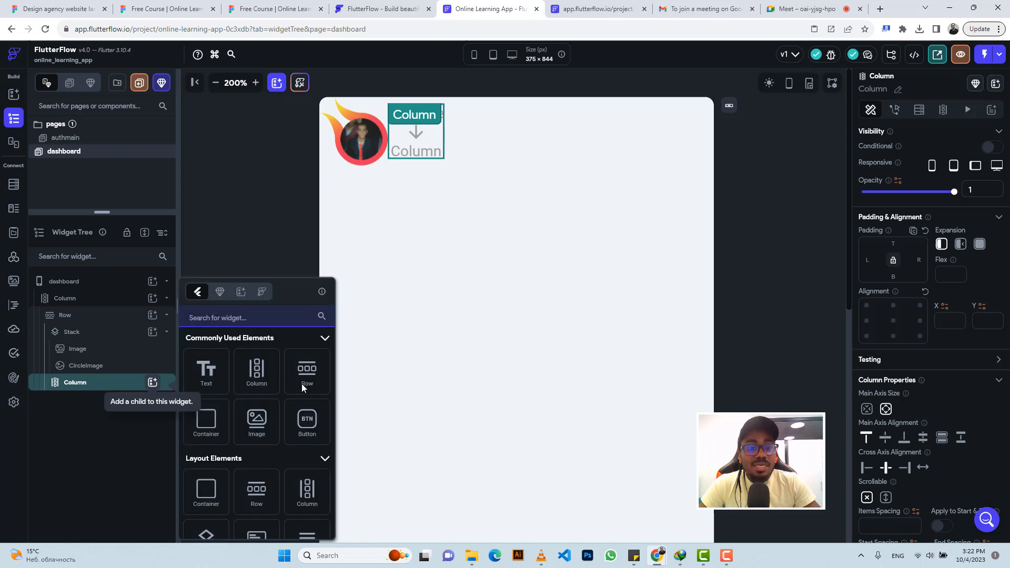
left_click(208, 378)
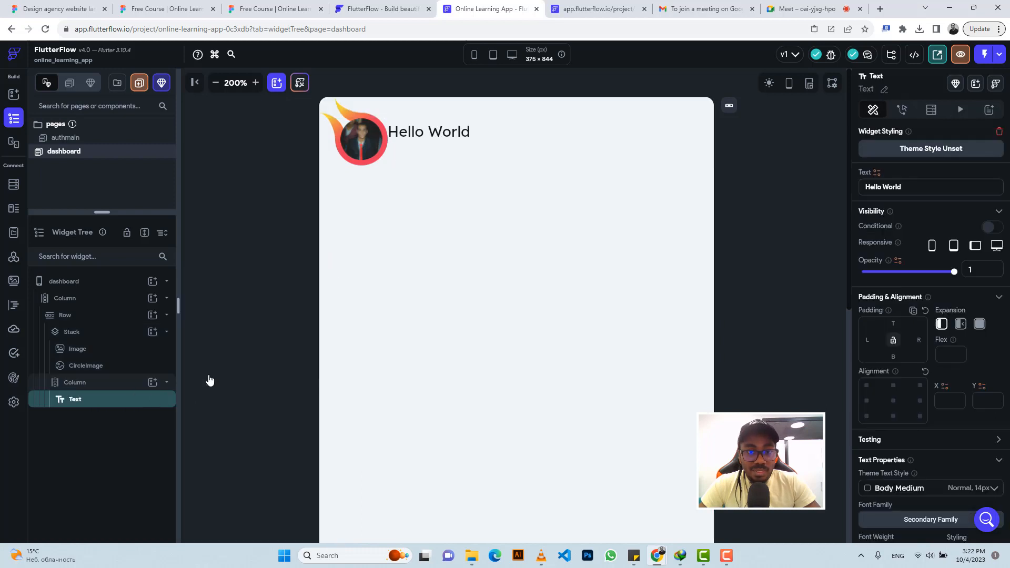
triple_click(882, 187)
key("ctrl+v")
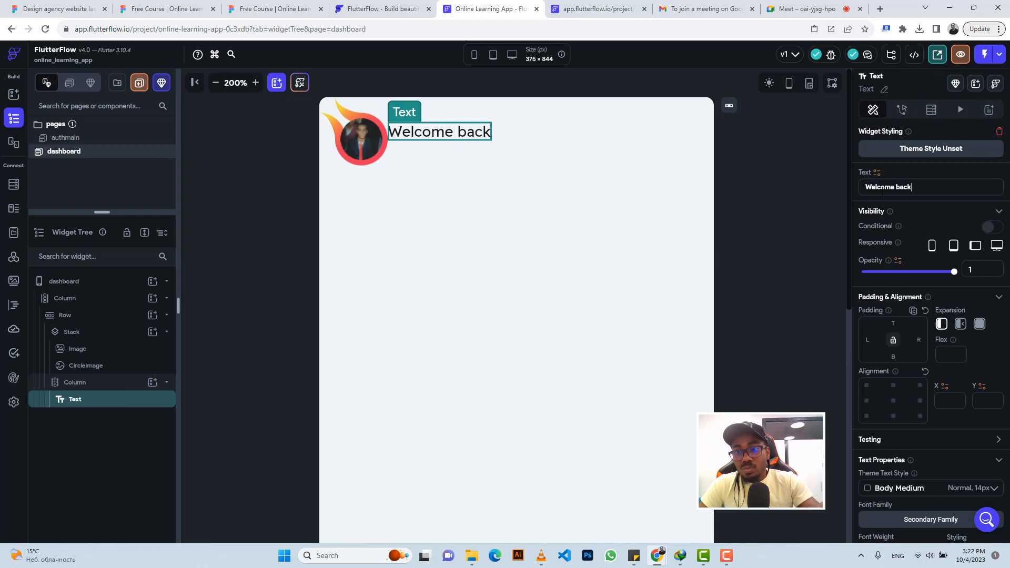
Set the "Welcome back" text's font weight to 700 - Bold and font size to 10, and duplicate the text within the Column.
scroll(914, 275, "down", 5)
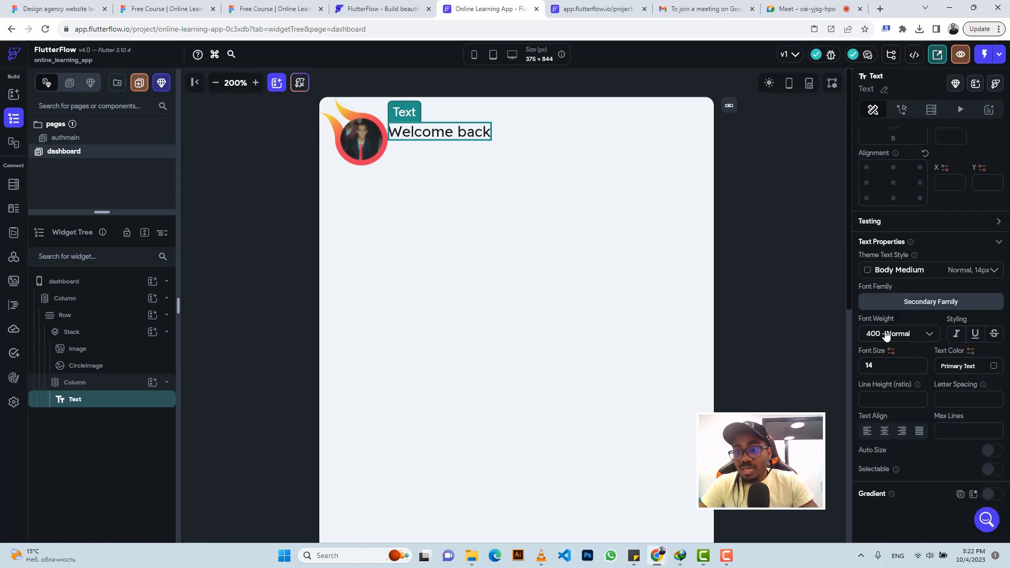
left_click(887, 336)
left_click(877, 408)
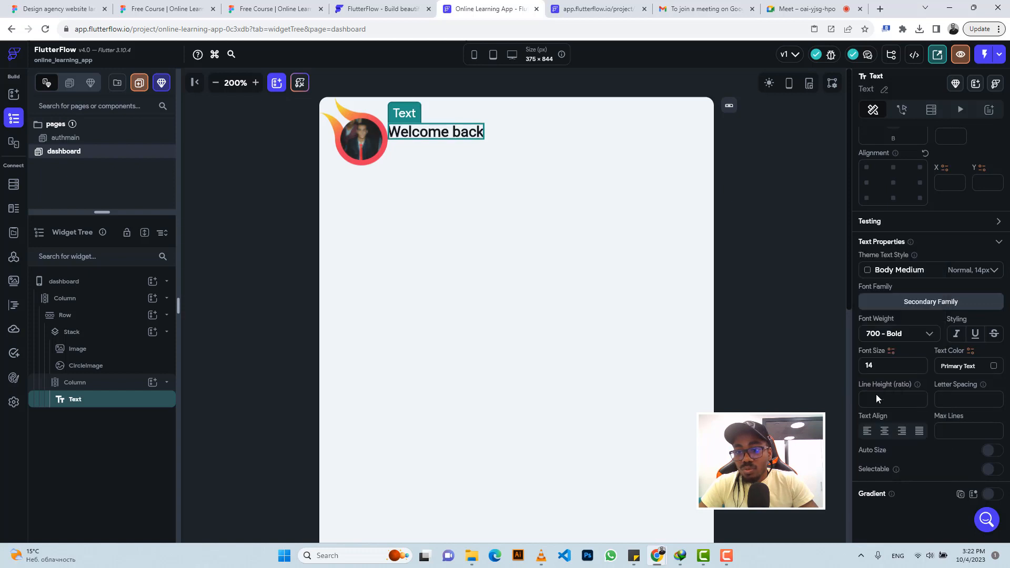
double_click(876, 362)
type("10")
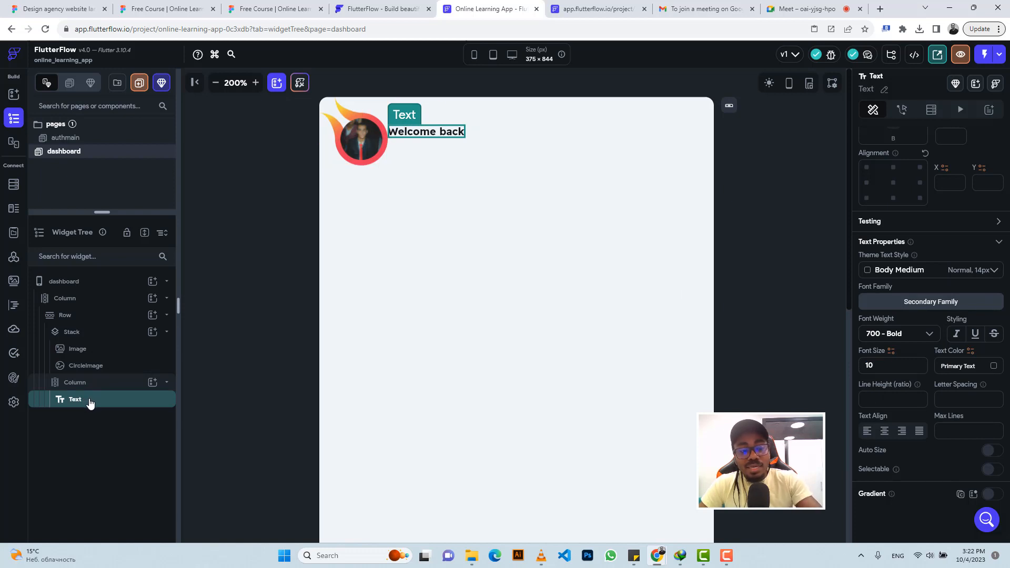
key("ctrl+d")
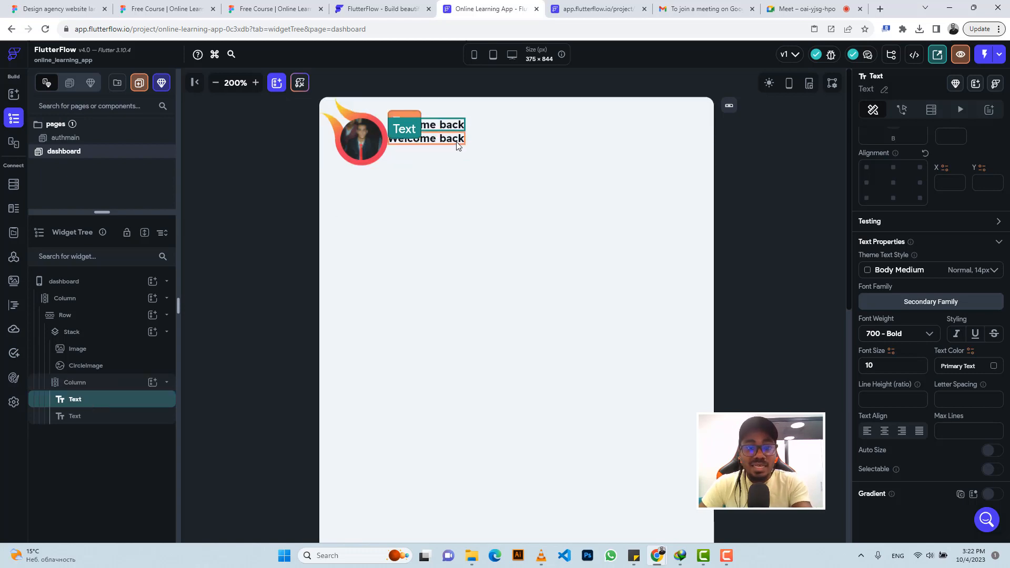
Switch to Figma and copy the content of the user full name text in the dashboard header.
left_click(289, 9)
left_click(432, 237)
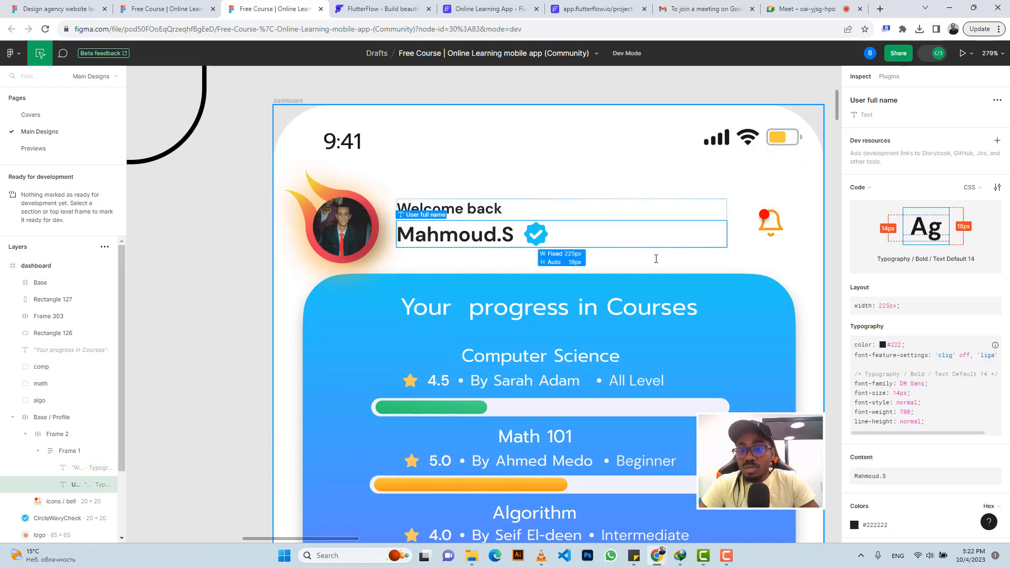
scroll(960, 409, "down", 2)
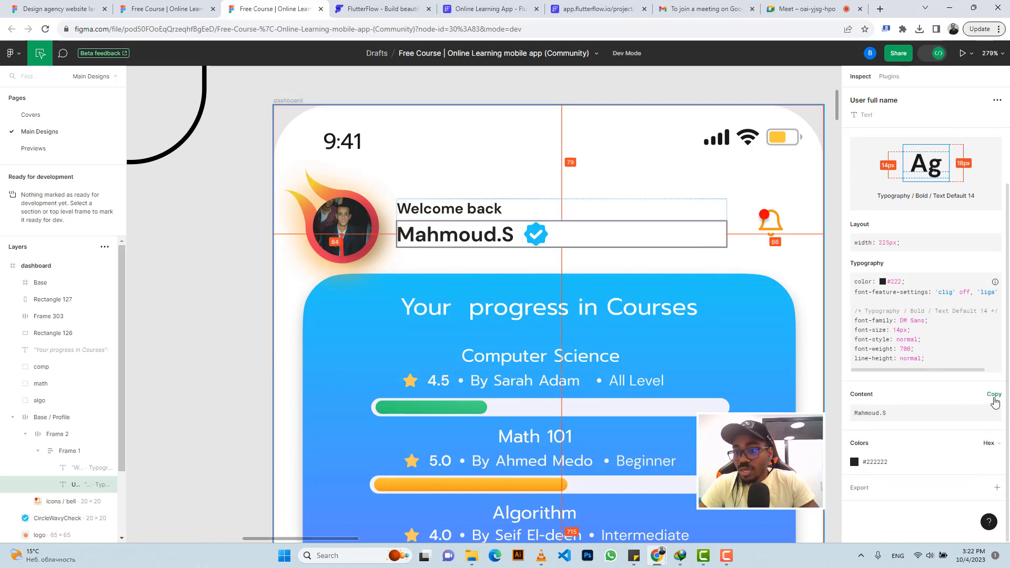
left_click(994, 396)
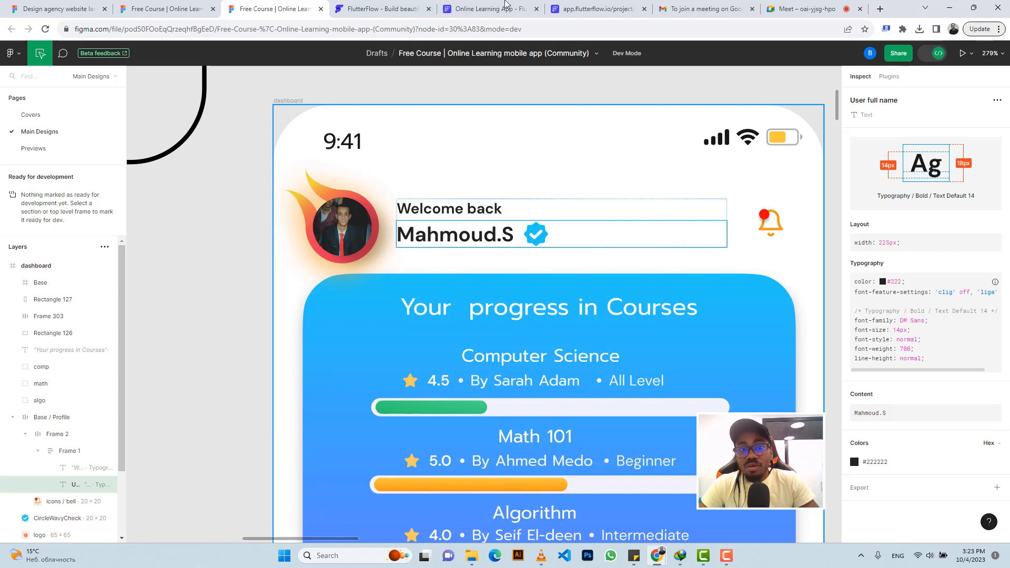
Switch back to FlutterFlow and replace the lower "Welcome back" Text's content with the copied user name.
left_click(505, 4)
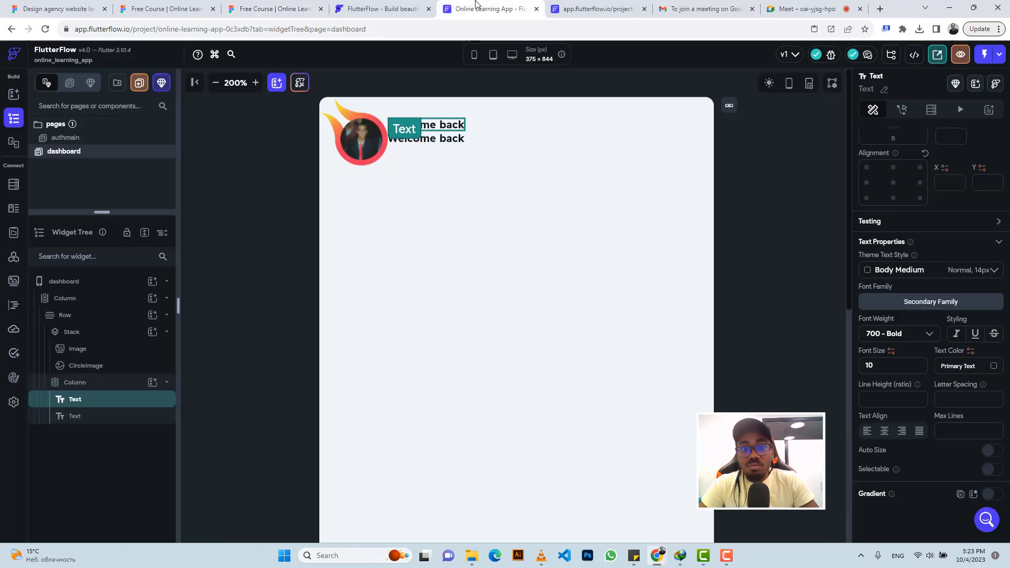
left_click(446, 143)
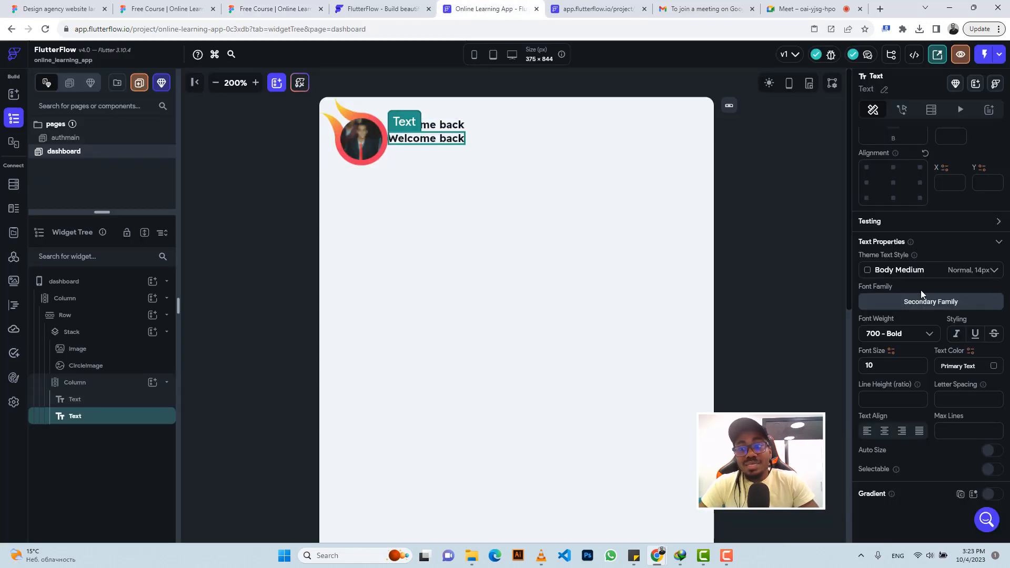
scroll(921, 289, "up", 4)
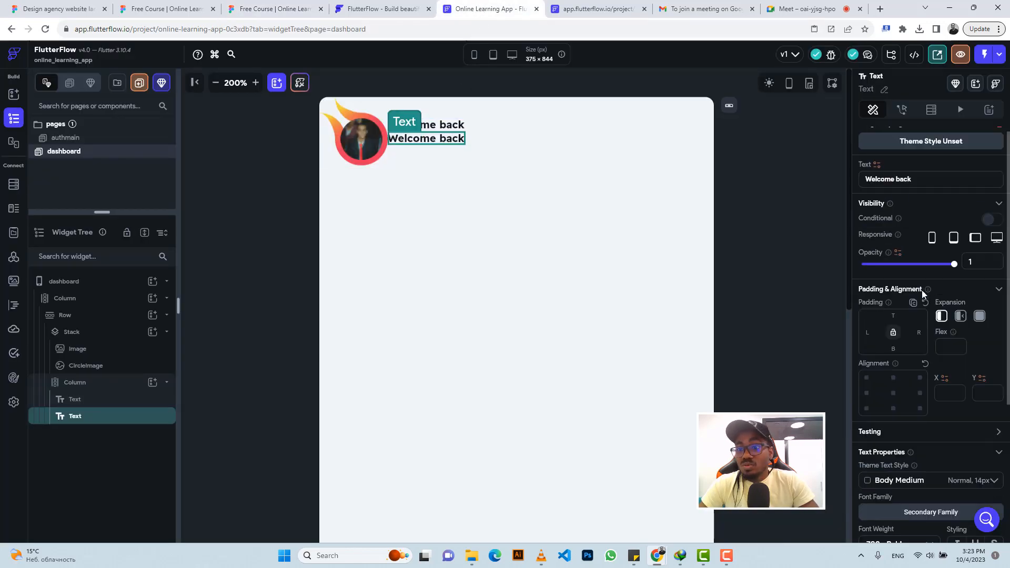
triple_click(891, 180)
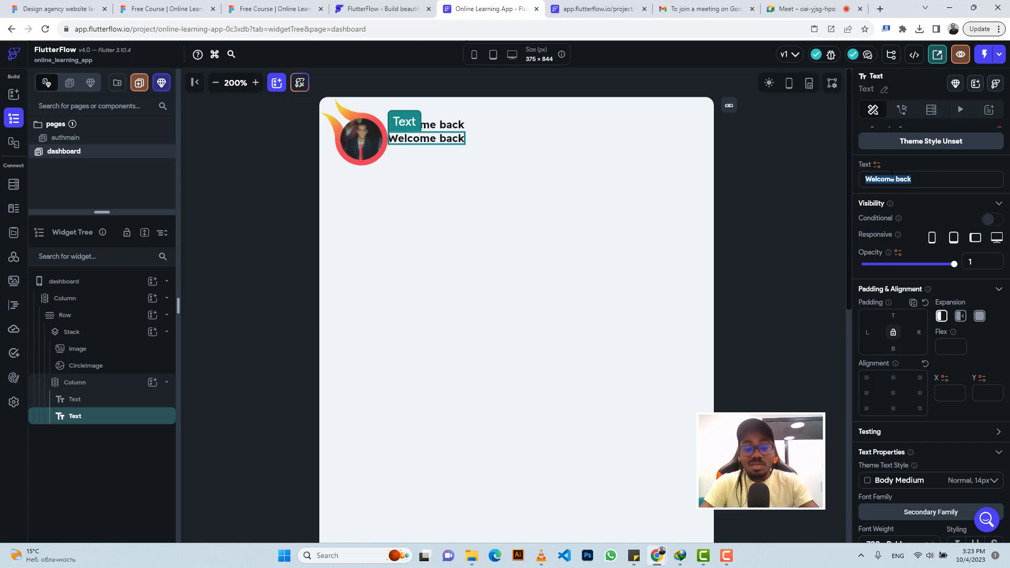
key("ctrl+v")
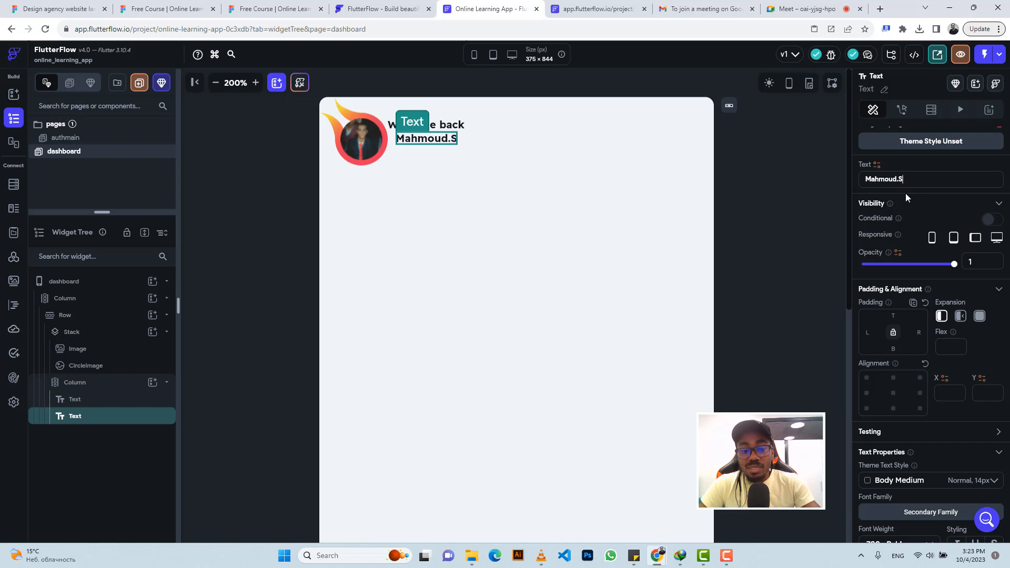
Set the user name text's font size to 14.
scroll(923, 361, "down", 4)
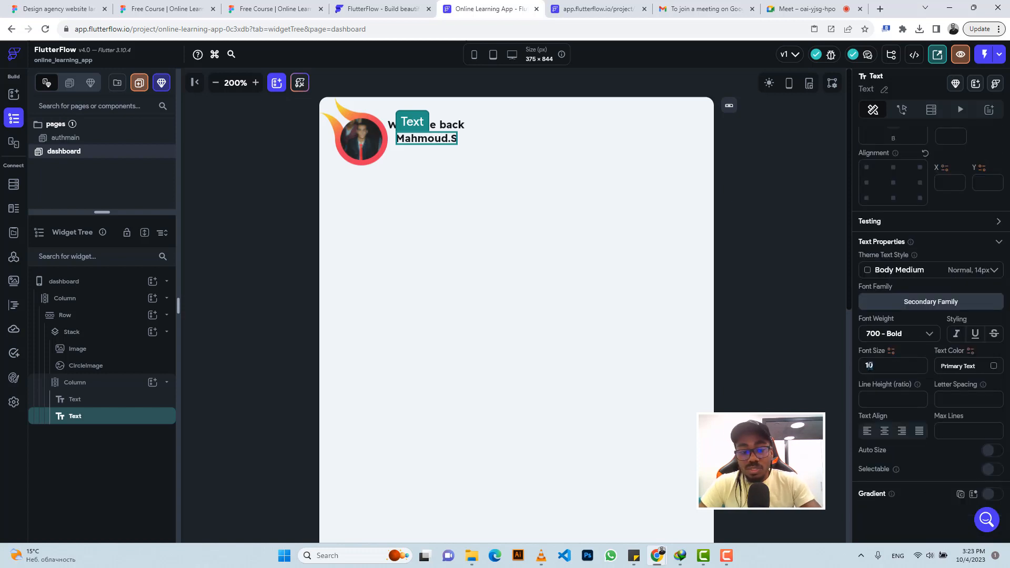
type("4")
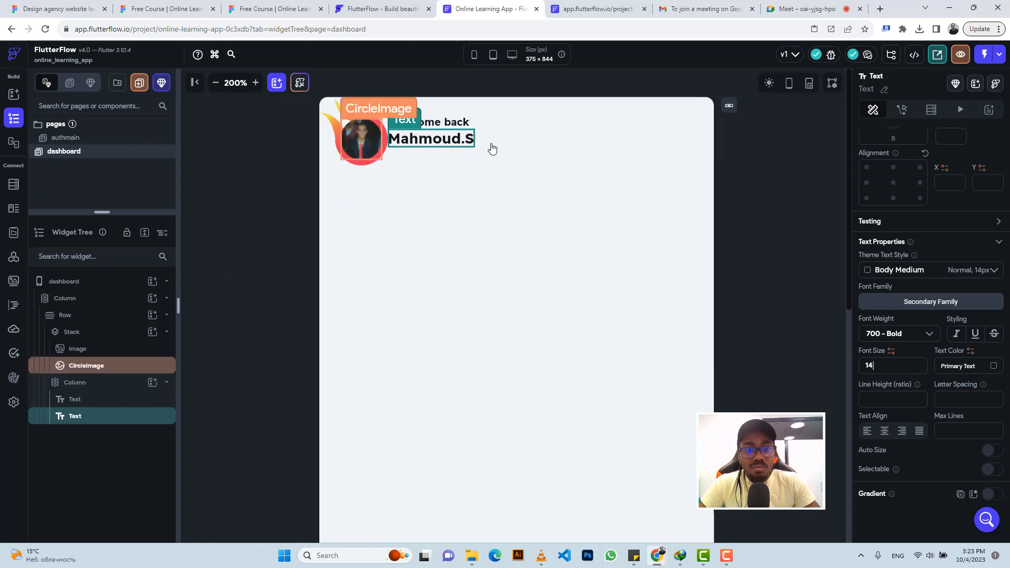
left_click(597, 138)
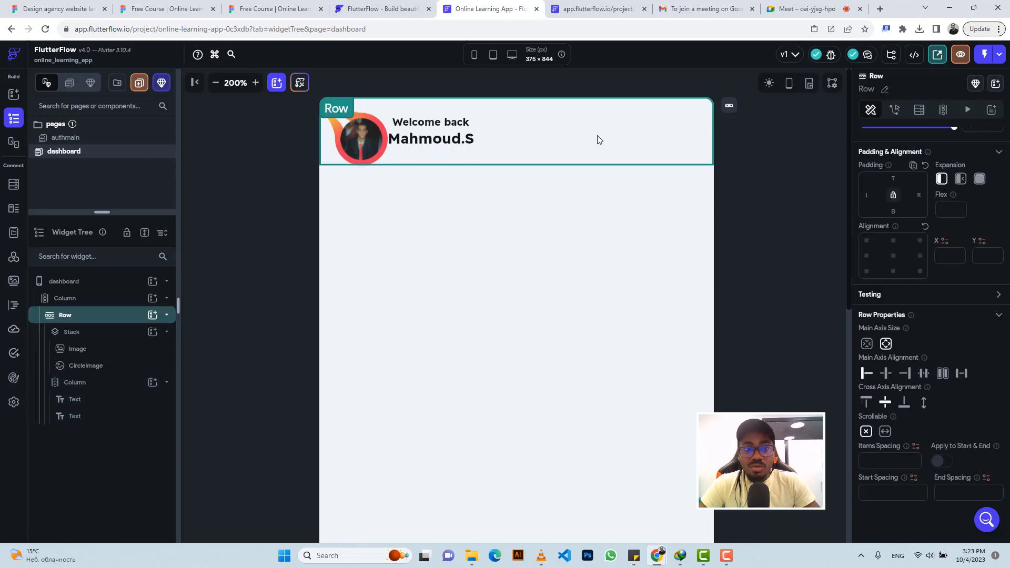
Switch to Figma and select the CircleWavyCheck badge beside the user name in the dashboard header.
left_click(243, 11)
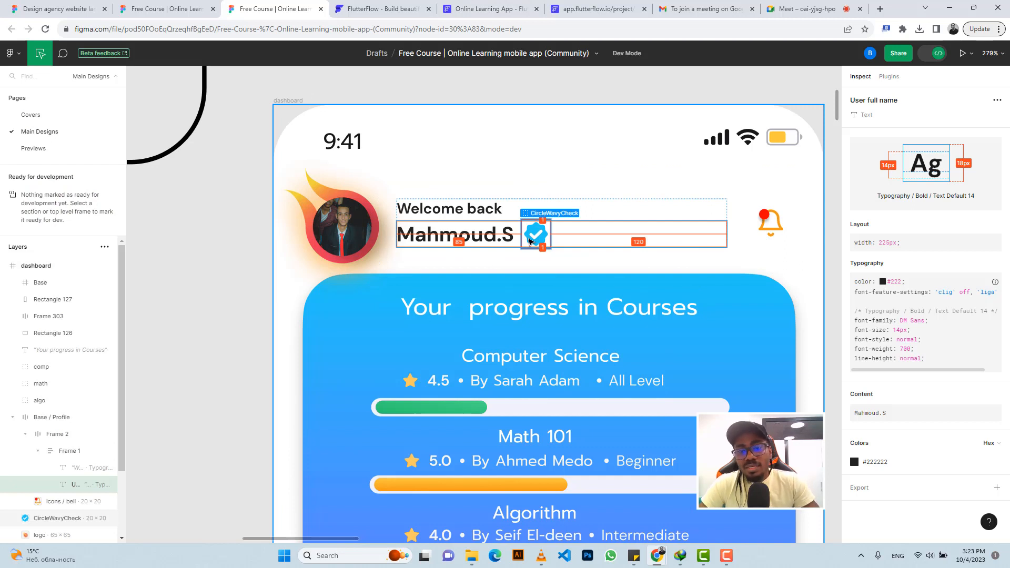
left_click(530, 240)
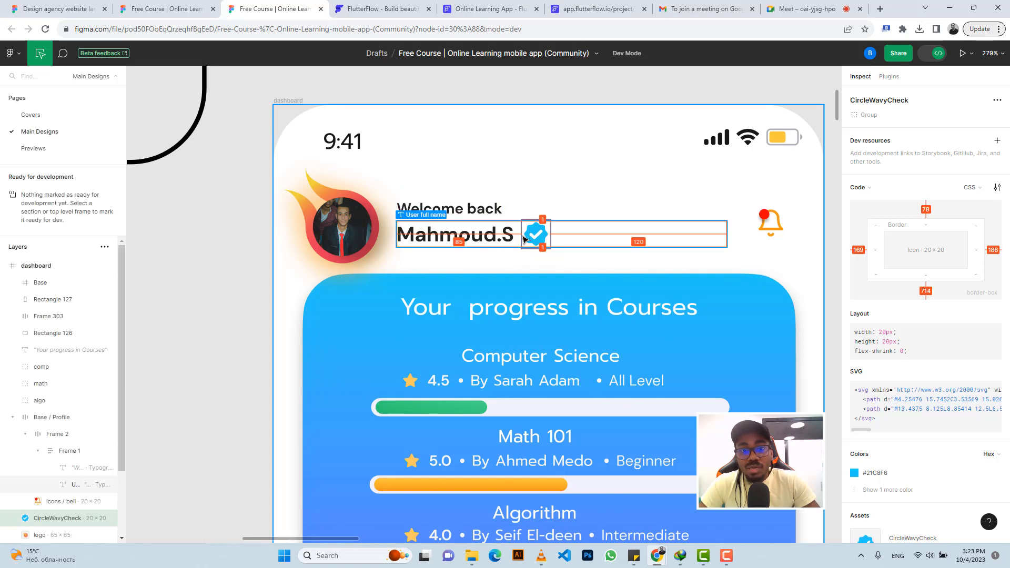
Switch back to FlutterFlow, wrap the user name Text in a Row, and add an Image to that Row.
left_click(496, 8)
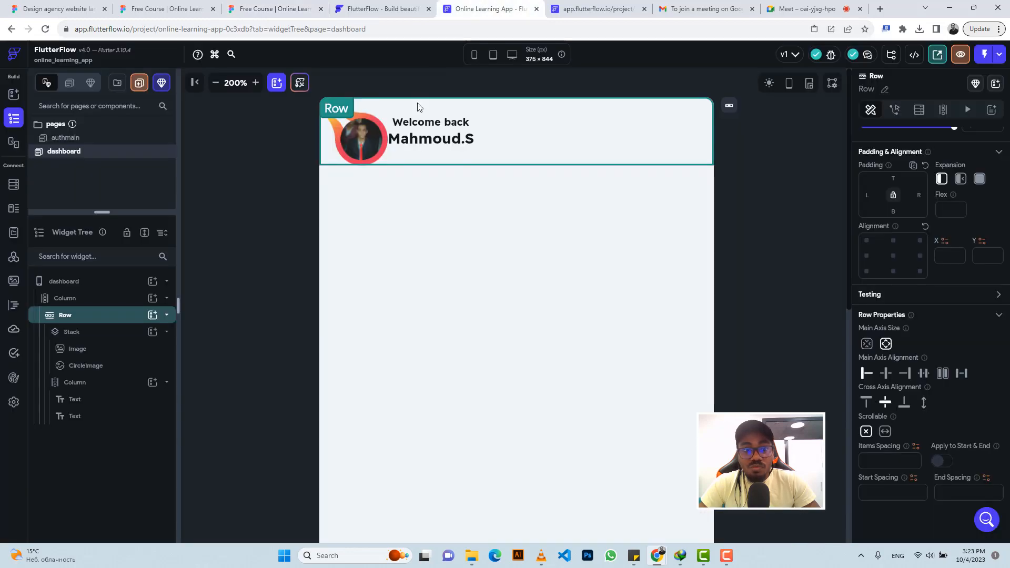
left_click(430, 144)
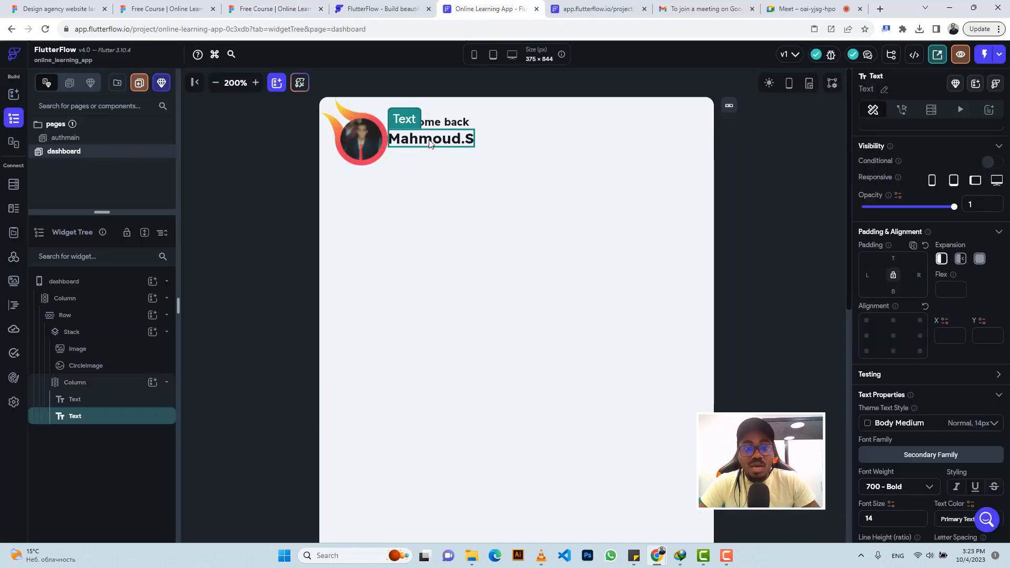
right_click(429, 144)
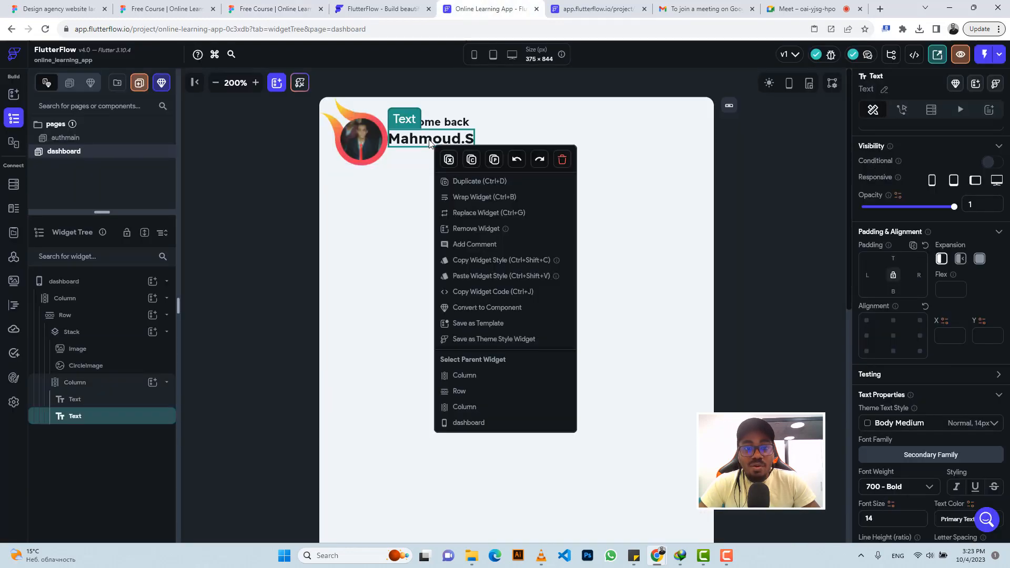
left_click(463, 197)
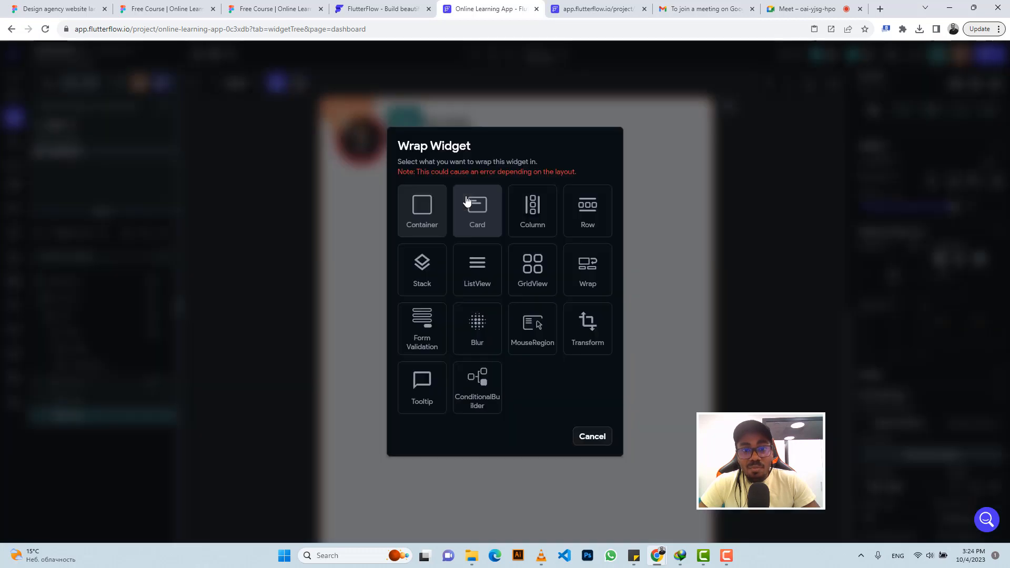
left_click(590, 225)
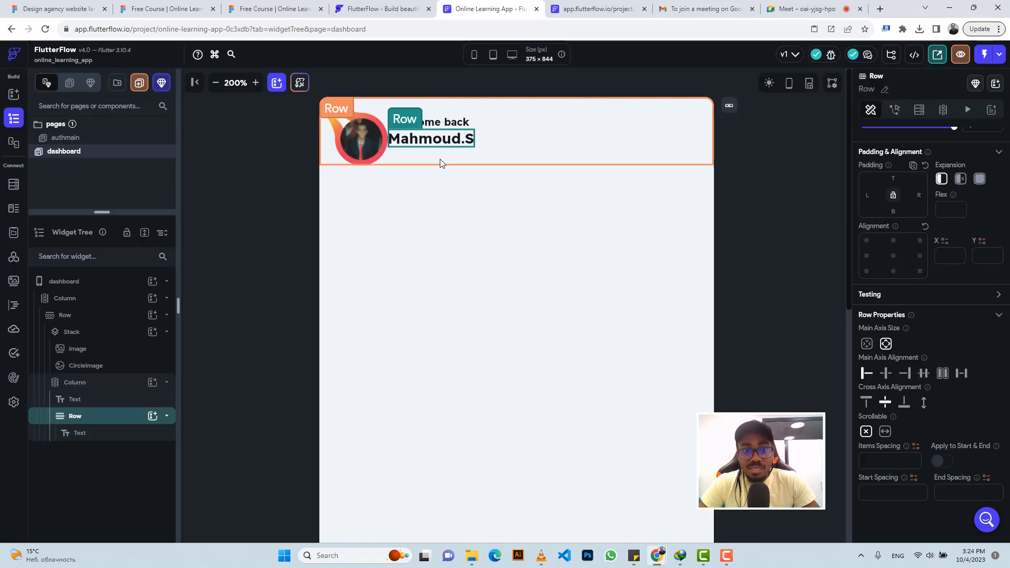
left_click(153, 417)
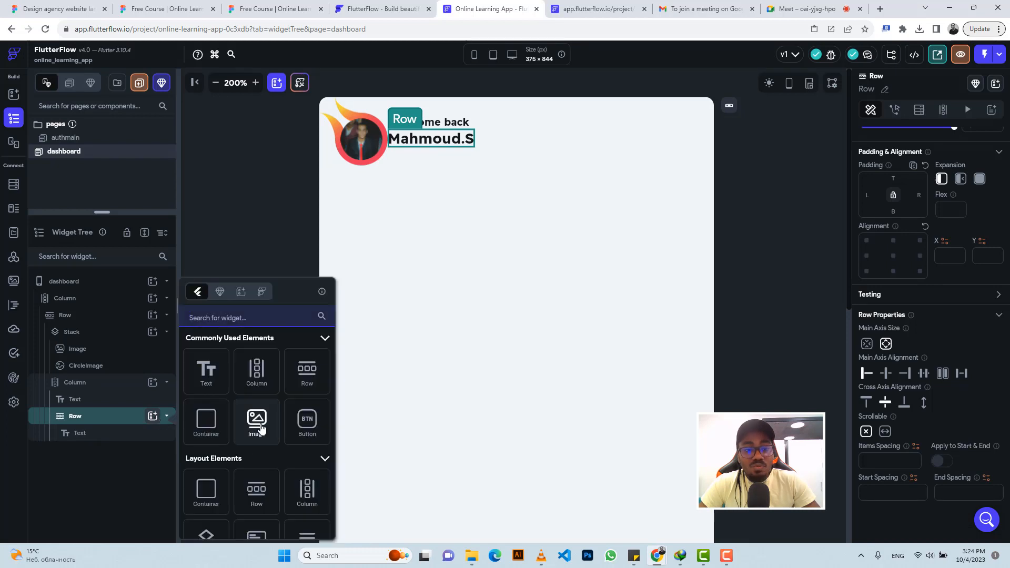
left_click(256, 420)
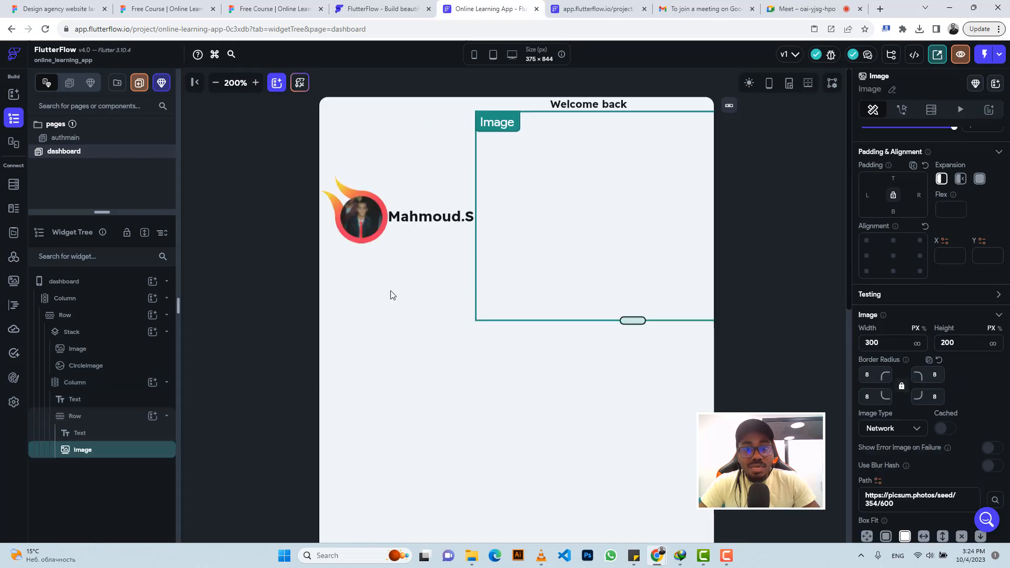
Switch to Figma and export the CircleWavyCheck badge as a 1x PNG.
left_click(274, 12)
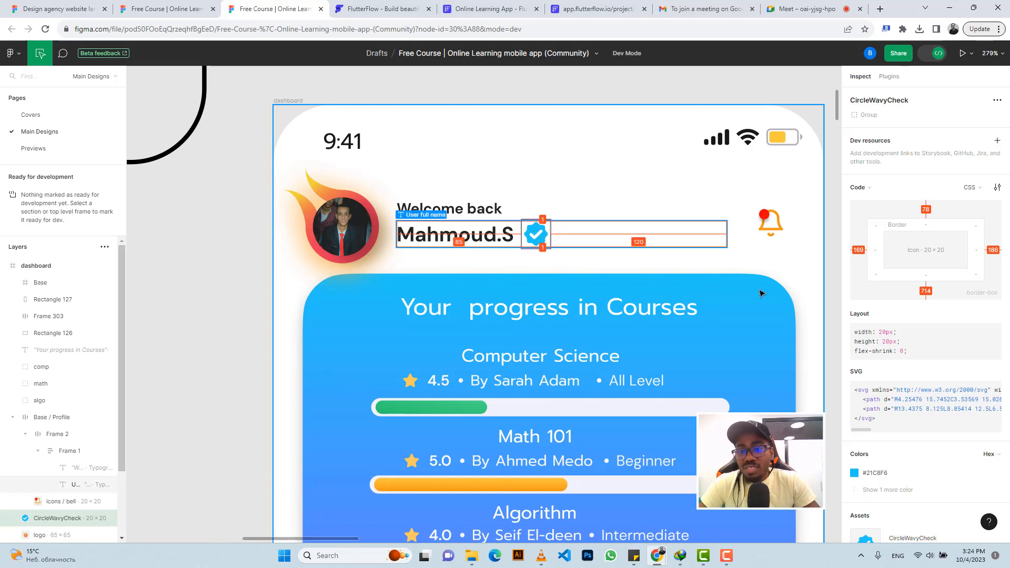
scroll(860, 326, "down", 2)
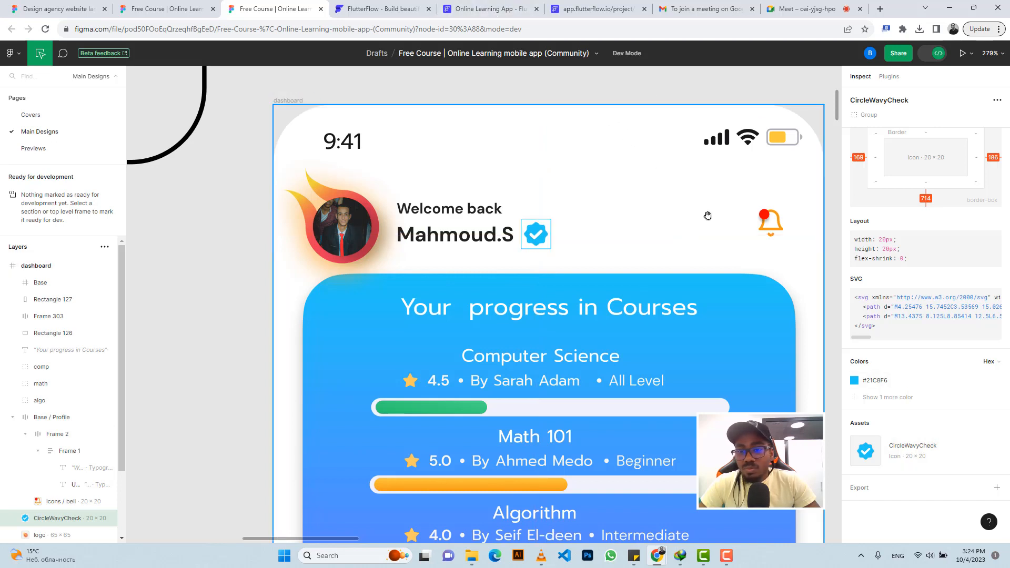
left_click(860, 487)
scroll(877, 468, "down", 1)
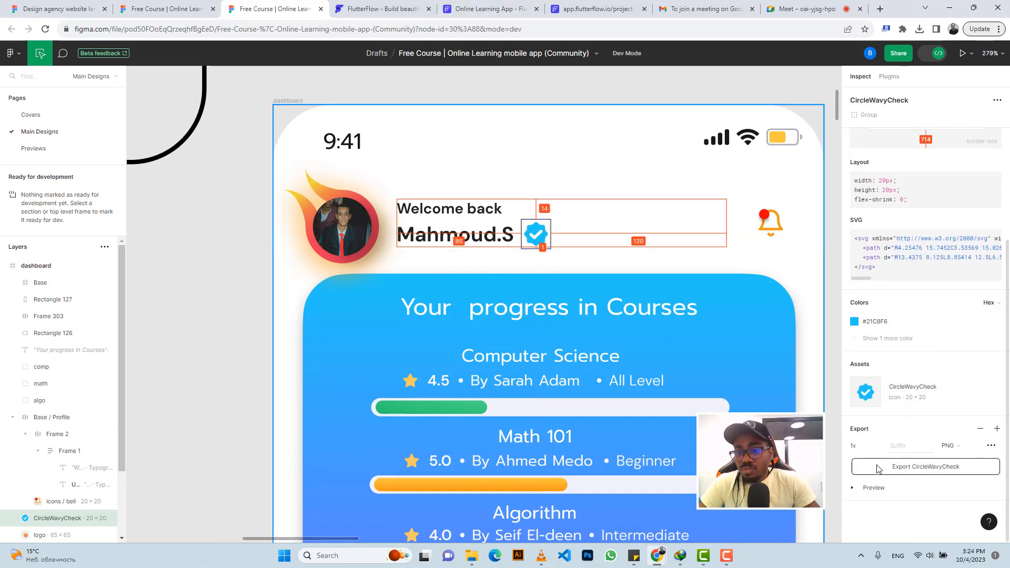
left_click(873, 488)
scroll(875, 451, "down", 3)
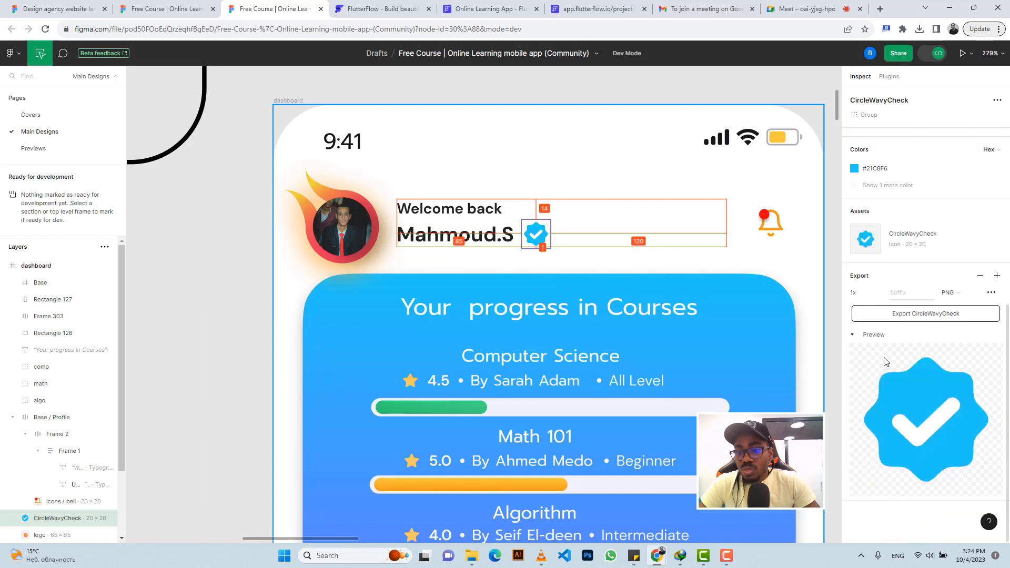
left_click(897, 315)
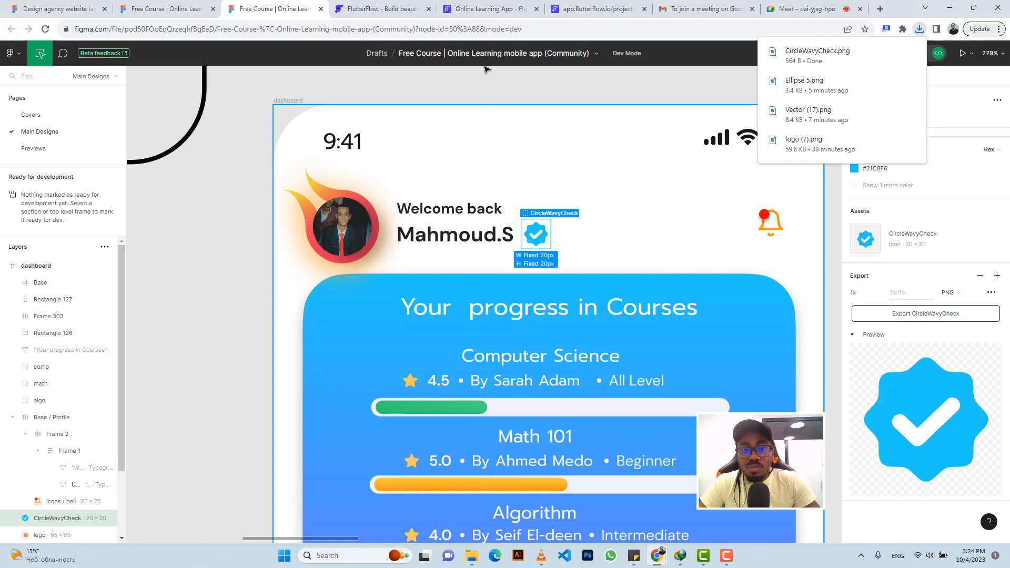
Switch back to FlutterFlow and set the new Image's width and height to 20 px and its border radius to 0.
left_click(476, 8)
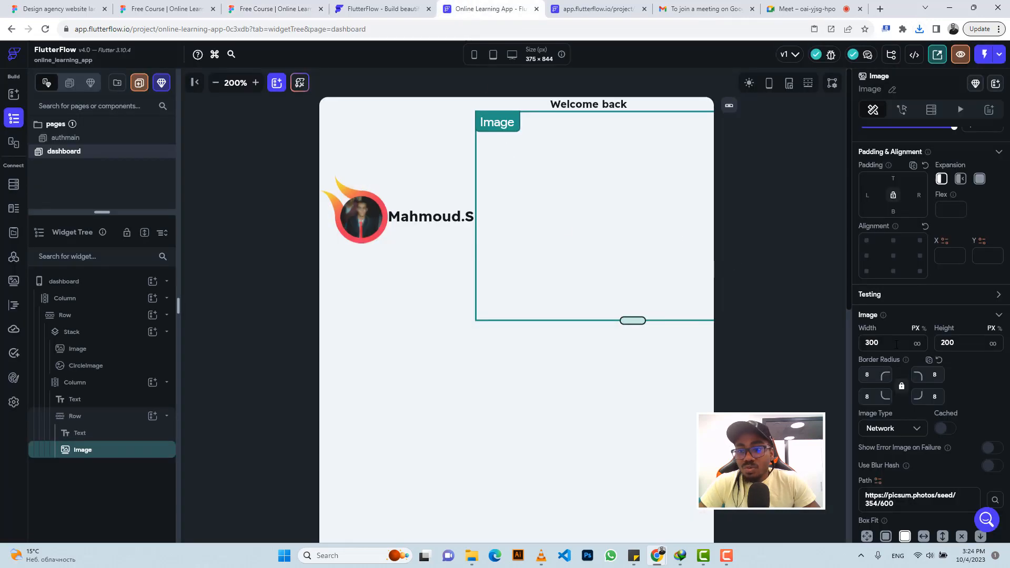
double_click(868, 342)
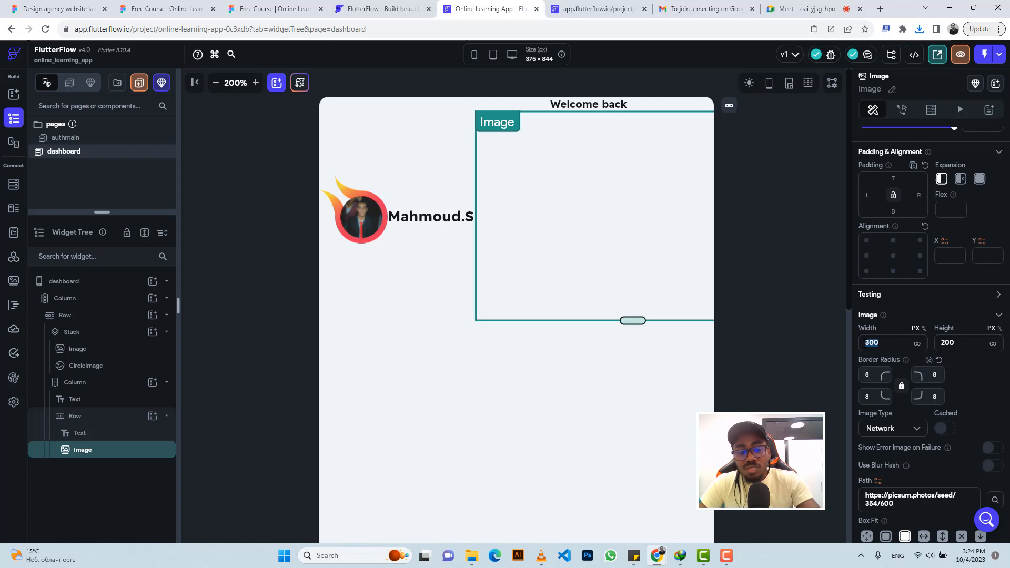
type("20")
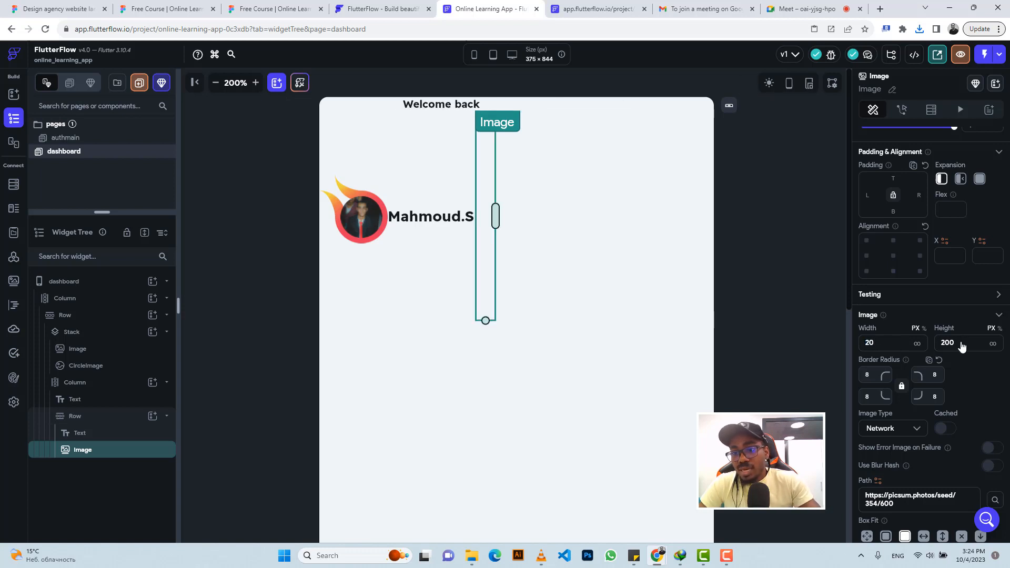
key("BackSpace")
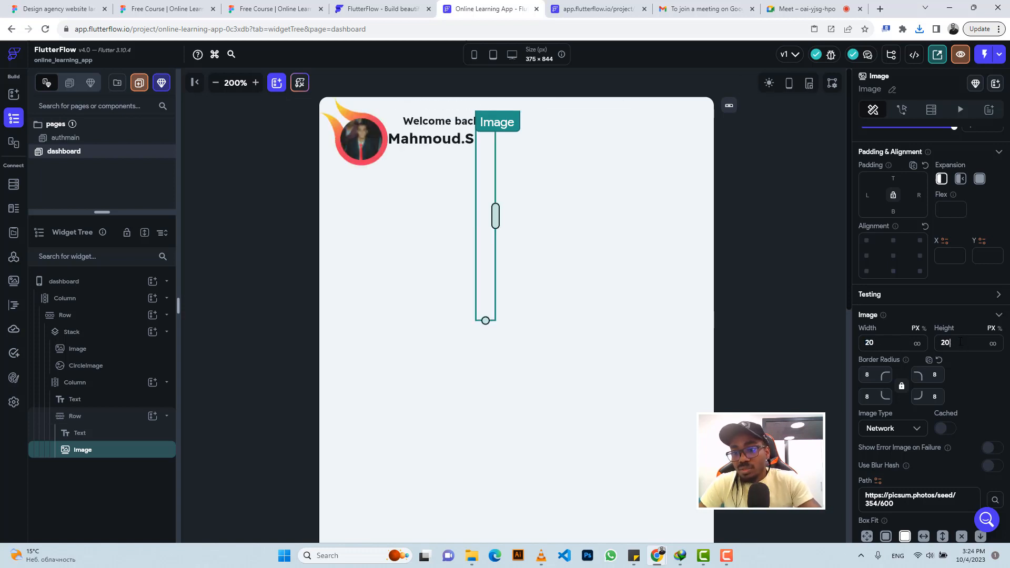
left_click_drag(872, 375, 858, 377)
type("0")
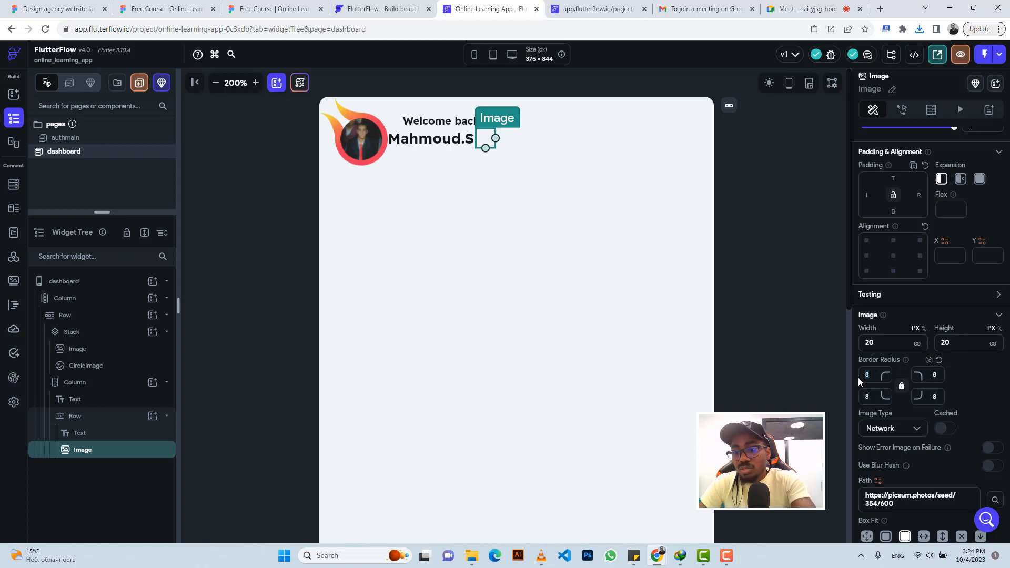
Set the badge Image's type to Asset, upload CircleWavyCheck.png from Downloads as its source, and set the box fit to Contain.
left_click(888, 431)
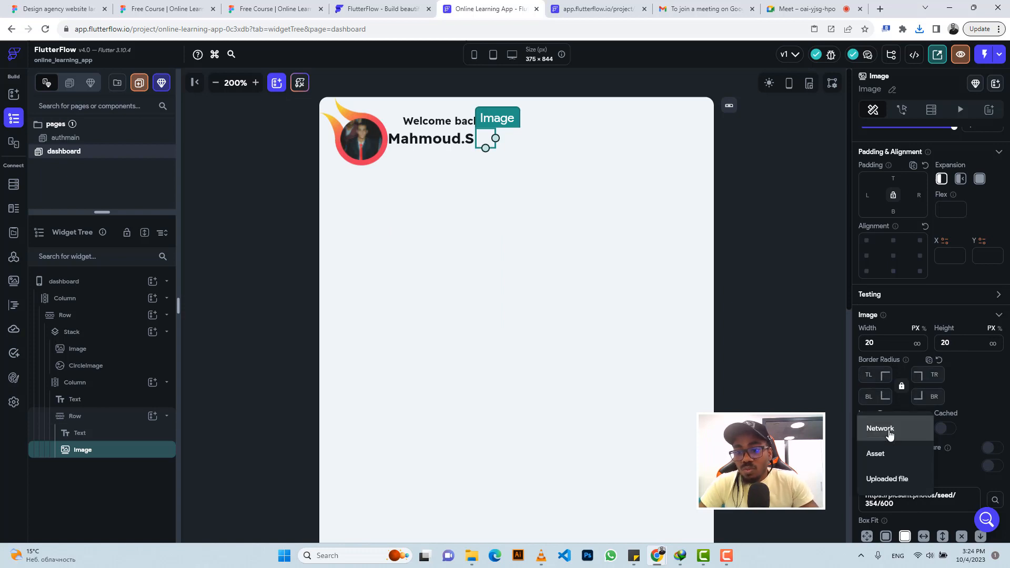
left_click(891, 454)
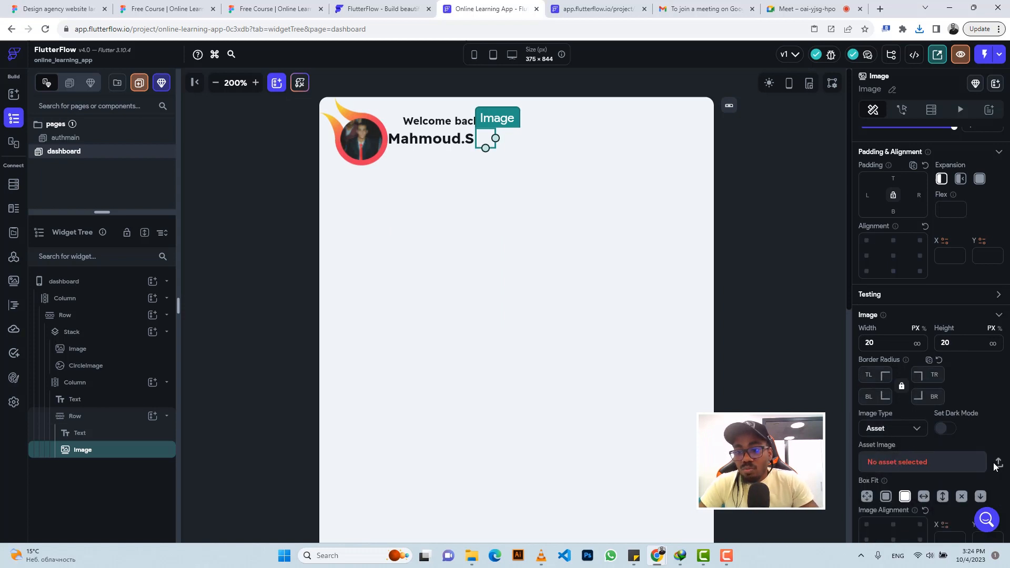
left_click(997, 463)
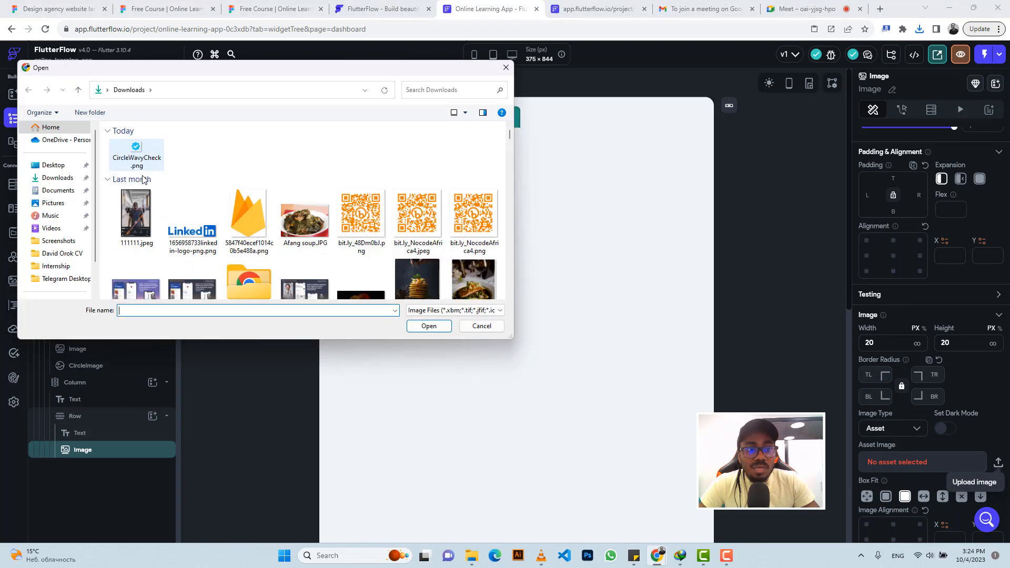
left_click(136, 183)
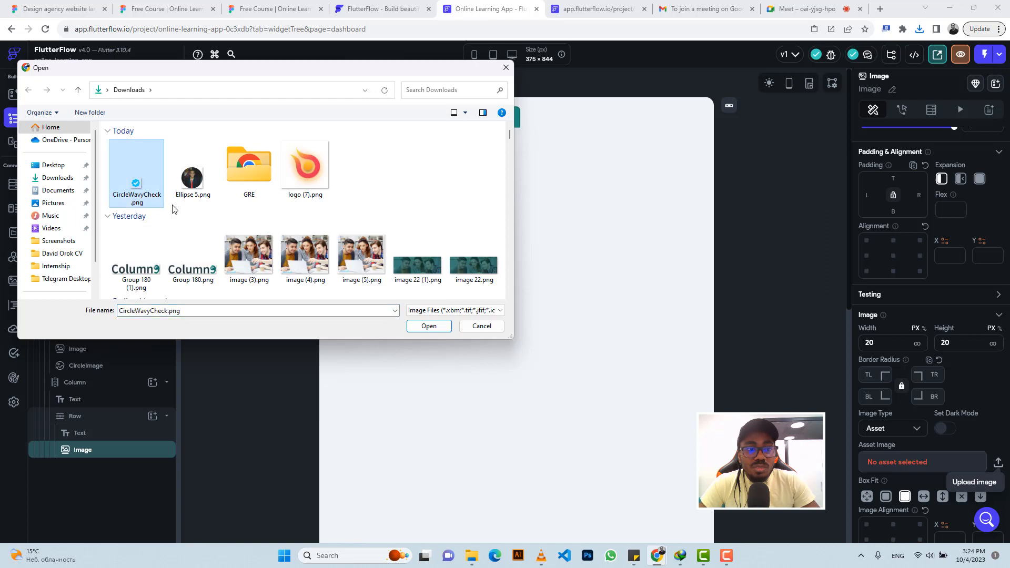
left_click(432, 331)
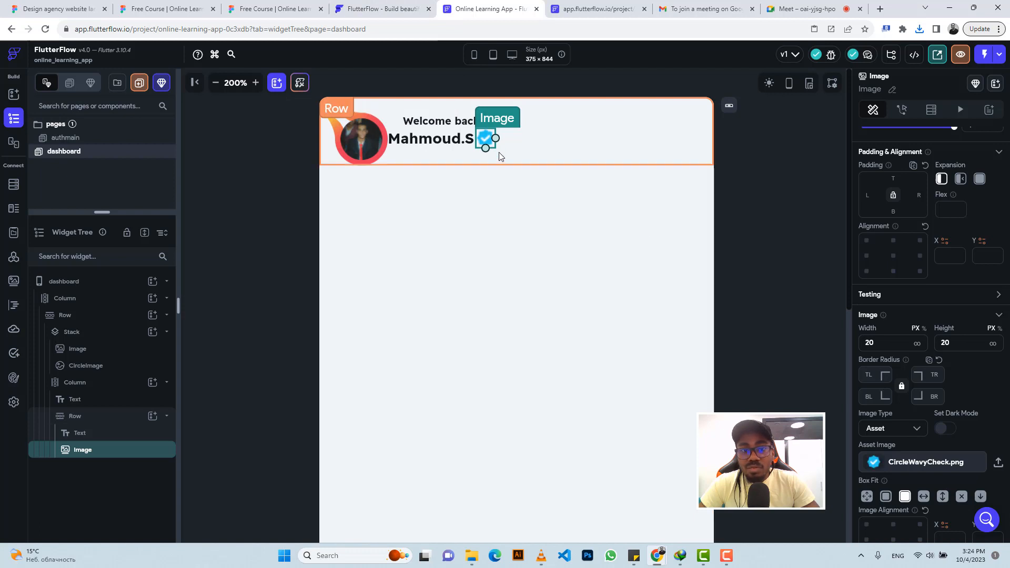
left_click(885, 498)
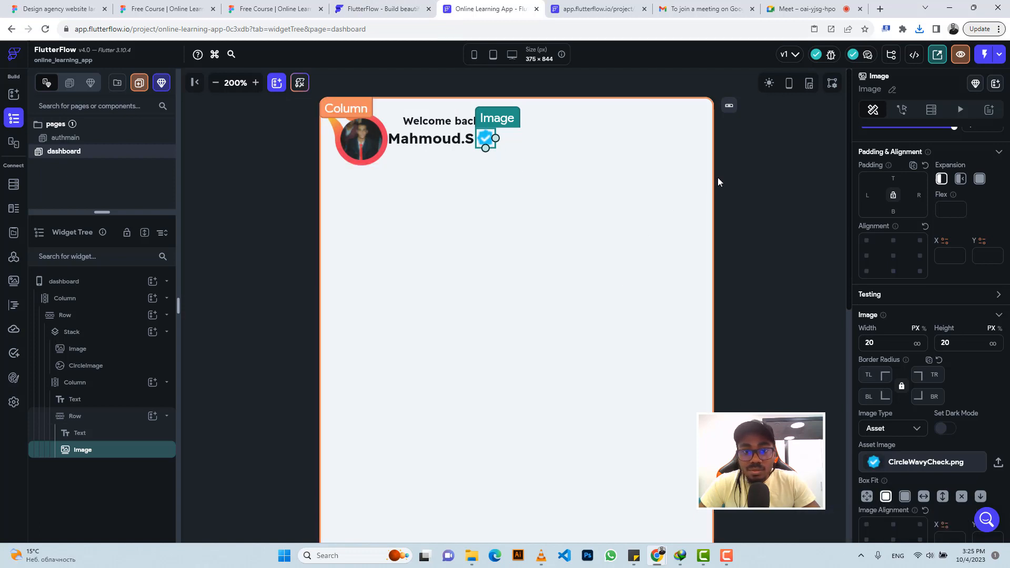
left_click(488, 151)
Switch to Figma and inspect the properties of the user full name text in the dashboard header.
left_click(250, 10)
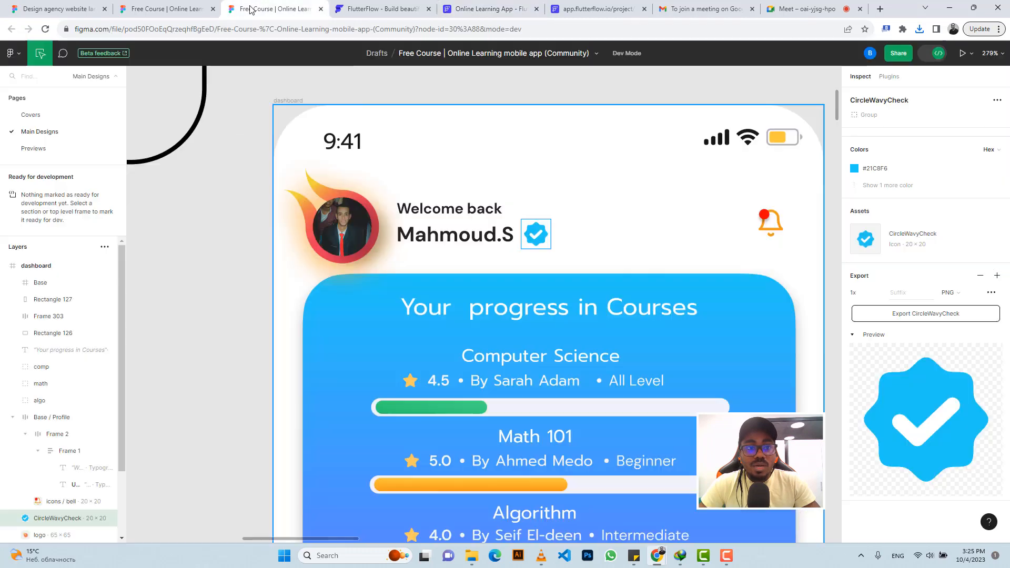
left_click(505, 240)
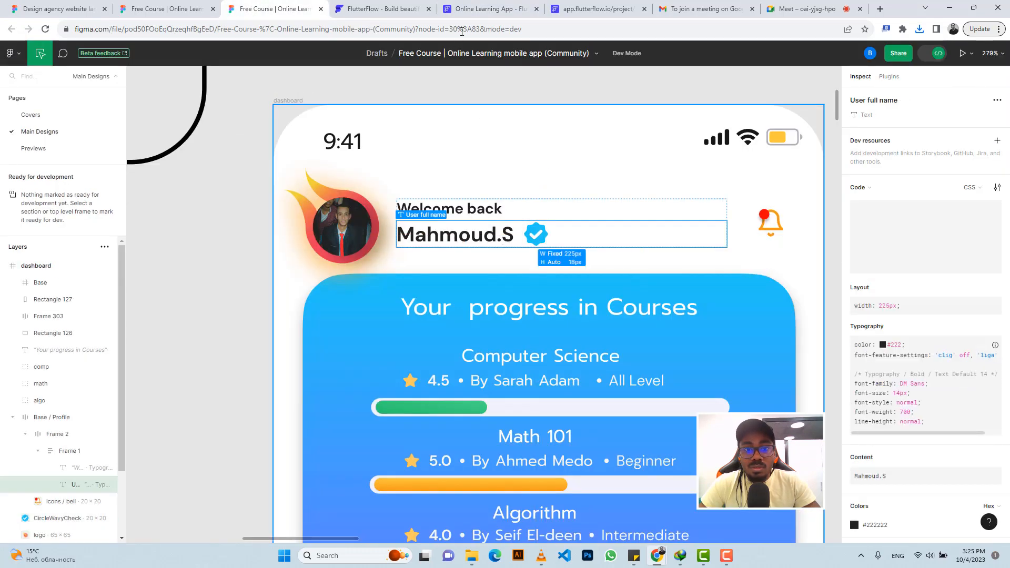
Switch back to FlutterFlow and set the verification badge Image's left padding to 4.
left_click(477, 10)
left_click(479, 137)
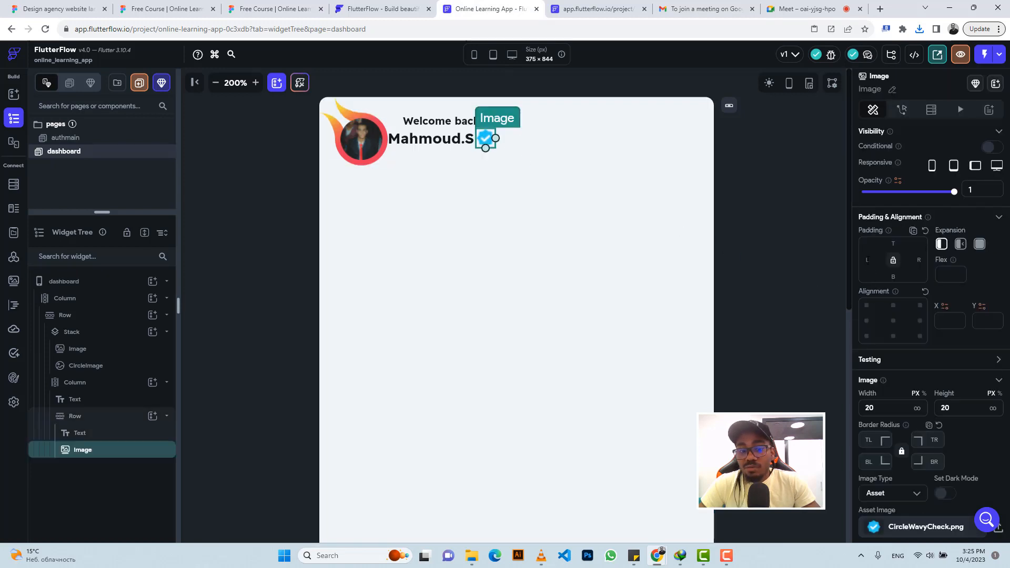
type("4")
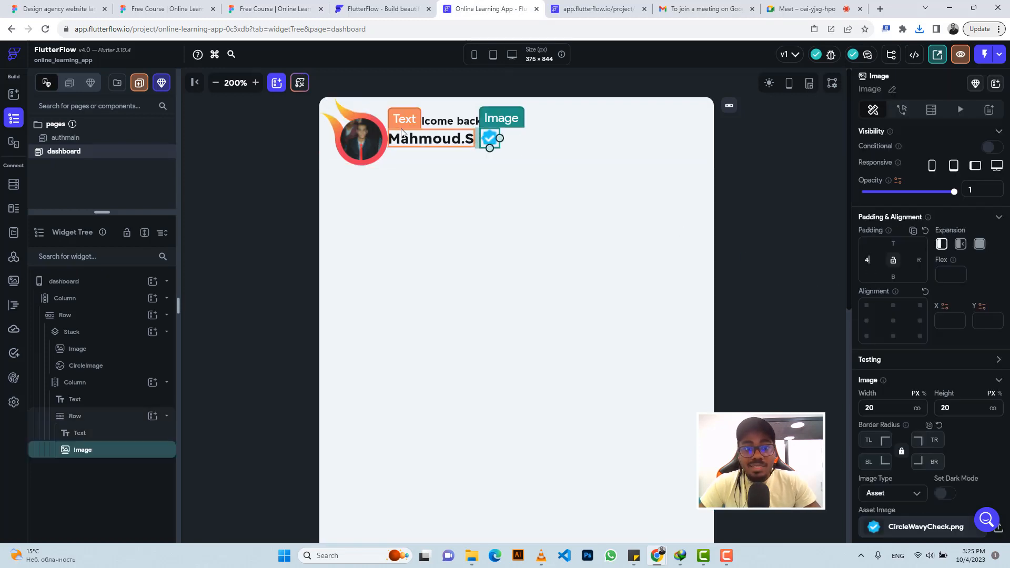
Set the cross axis alignment of the Column holding the welcome text and user name to start.
left_click(401, 122)
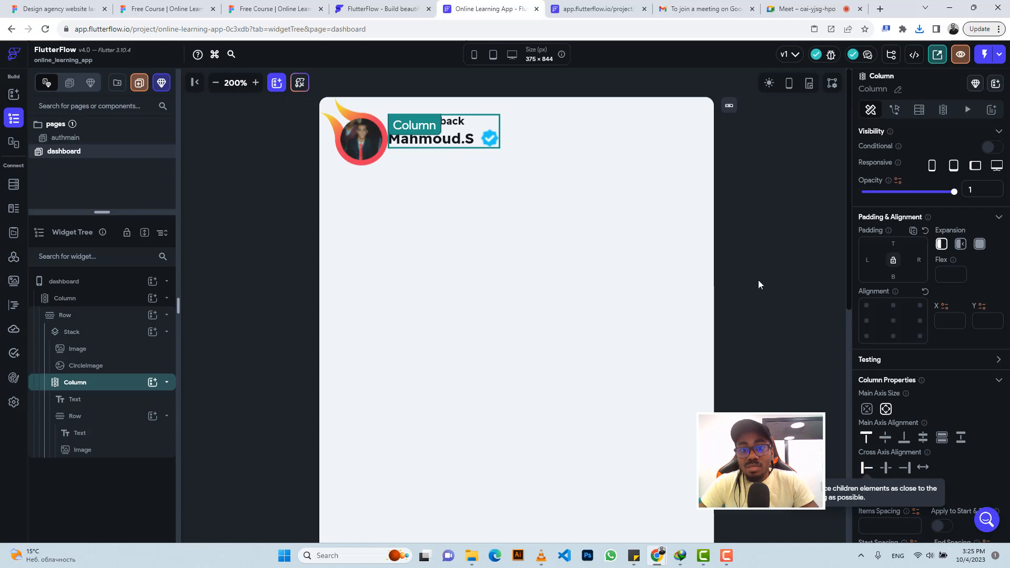
left_click(763, 261)
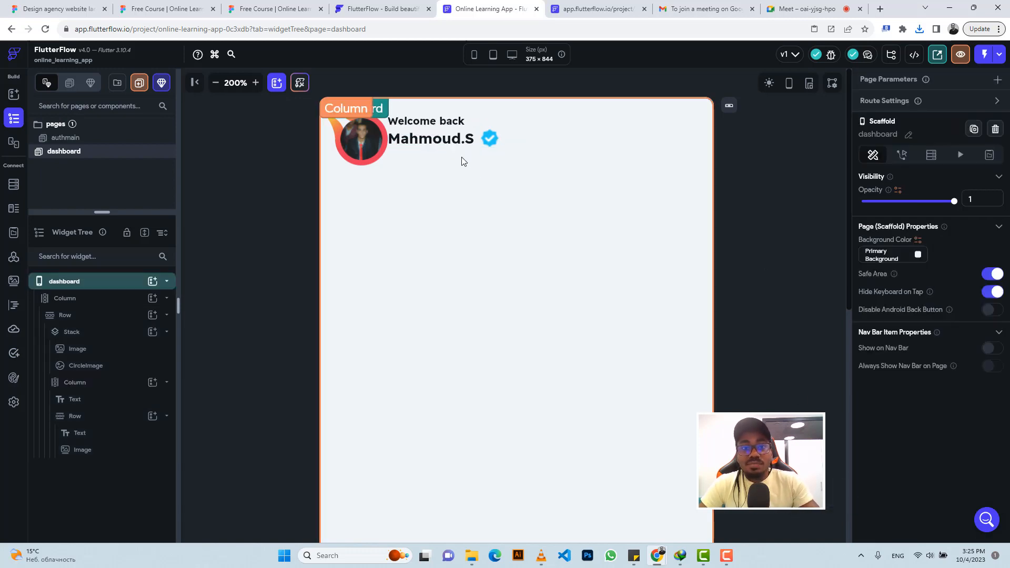
Check the gap between logo and header text in Figma, and set the FlutterFlow text Column's left padding to 12.
left_click(274, 8)
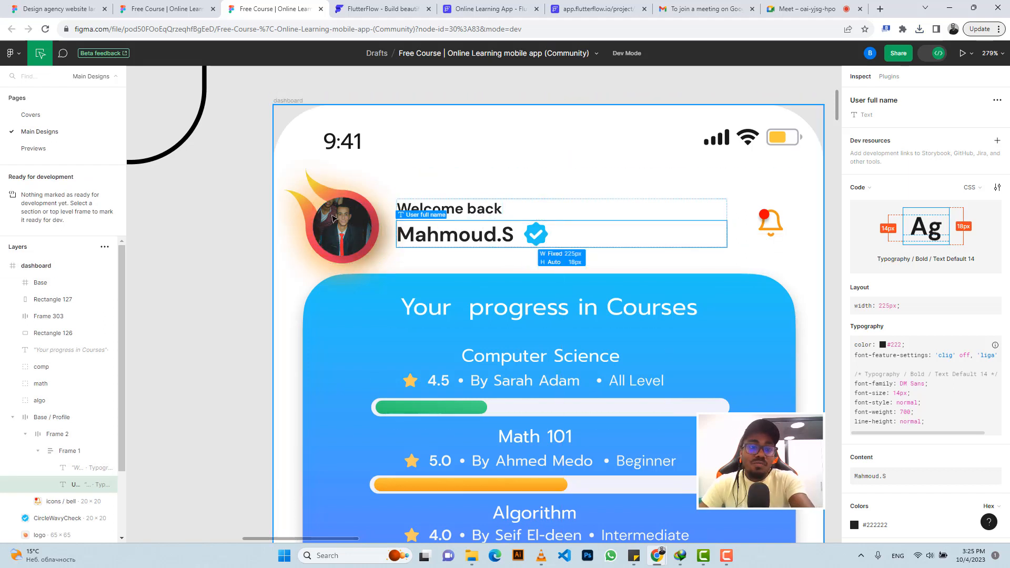
left_click(472, 6)
left_click(572, 144)
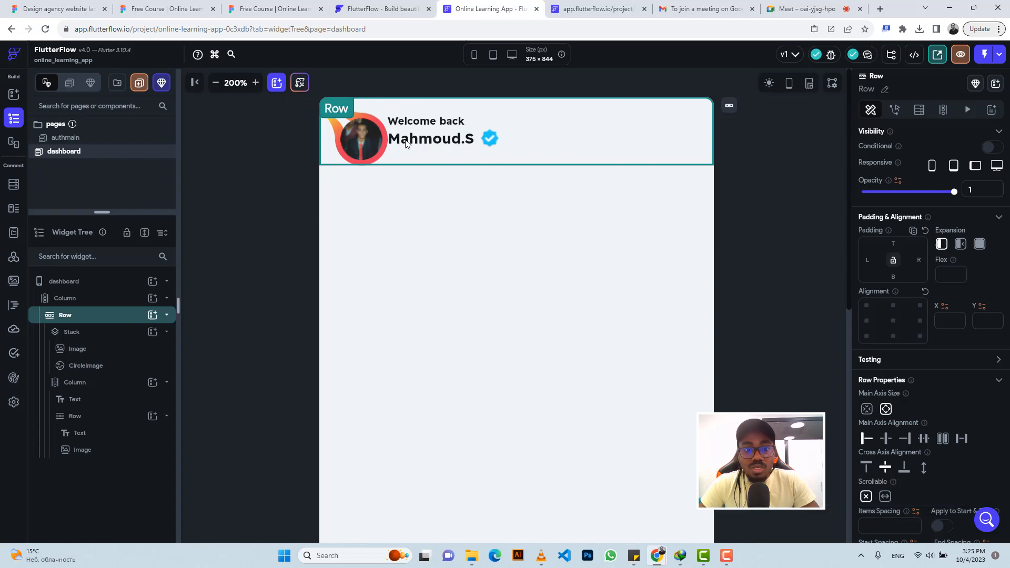
left_click(478, 126)
left_click(284, 9)
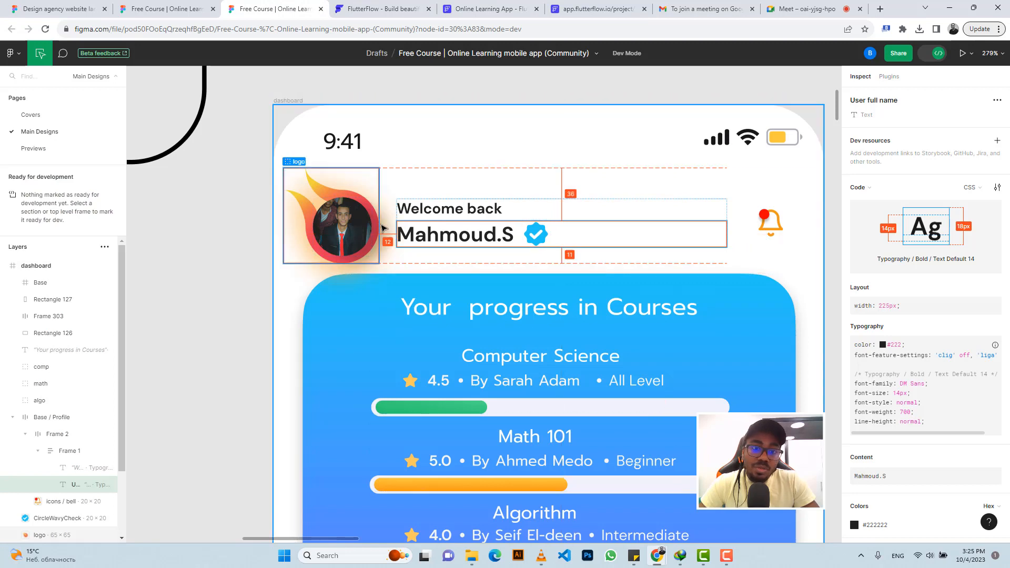
left_click(463, 6)
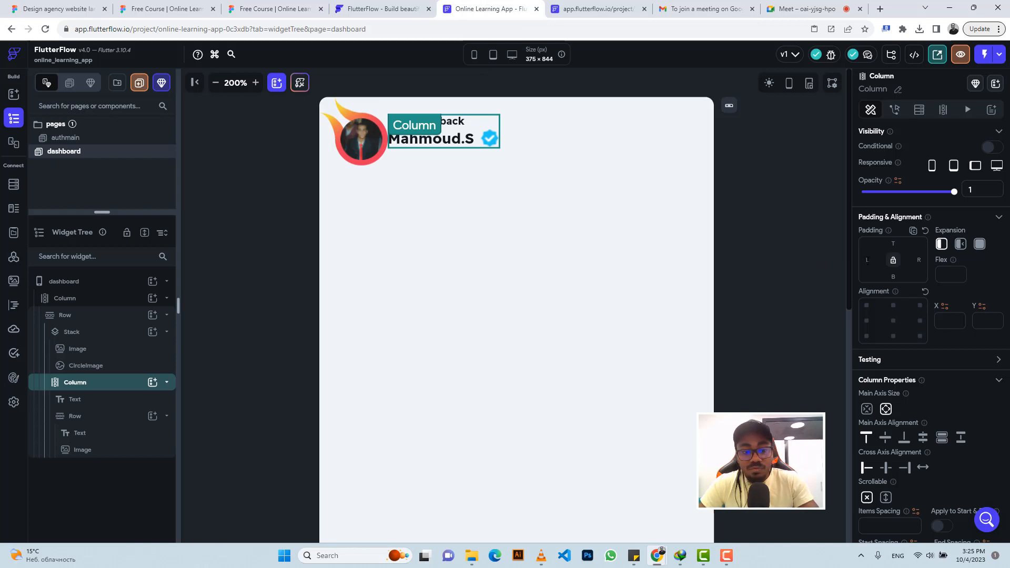
type("12")
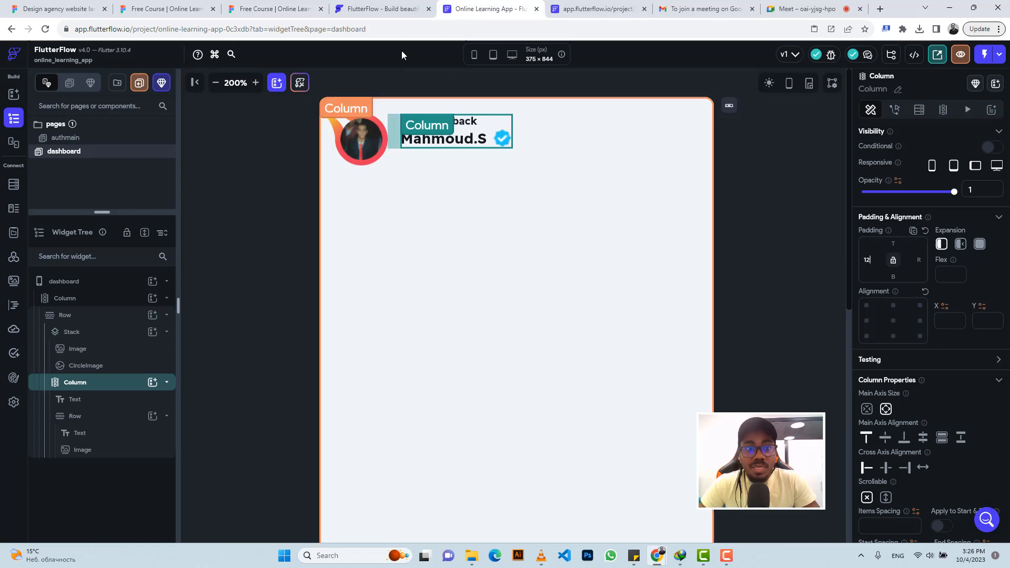
Compare the logo's size and spacing in the Figma header with the flame Image's properties in FlutterFlow.
left_click(259, 12)
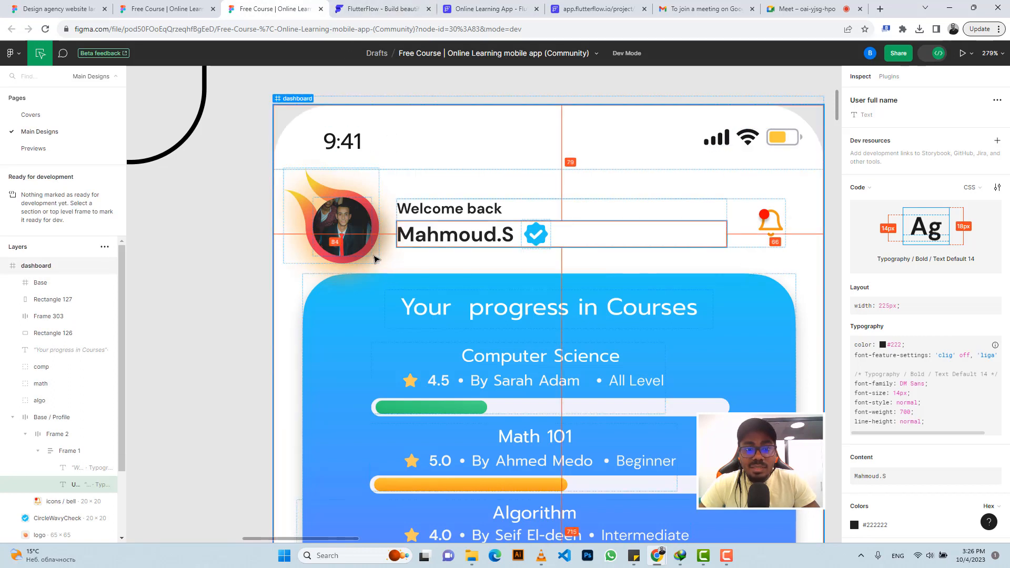
left_click(380, 254)
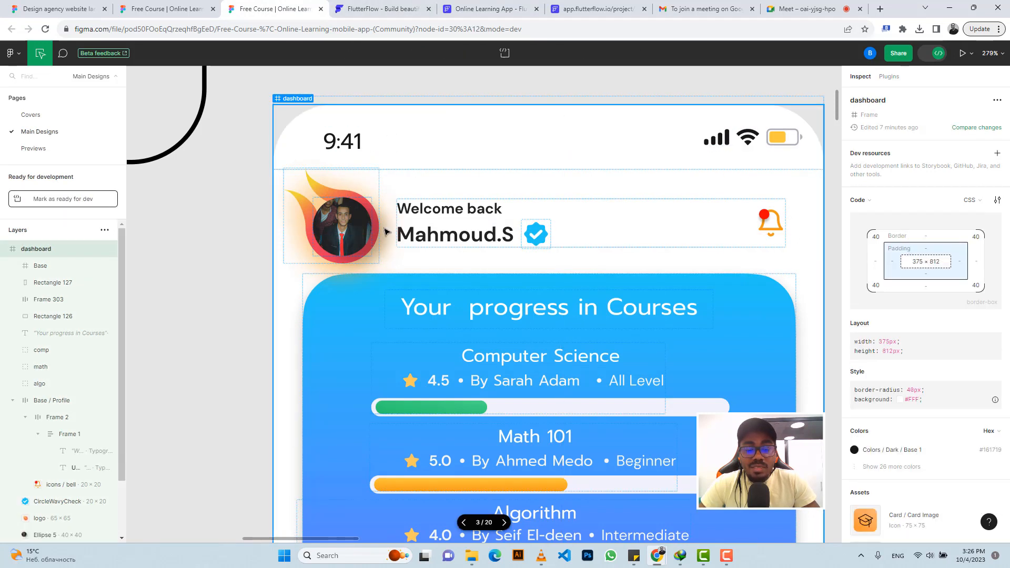
left_click(339, 192)
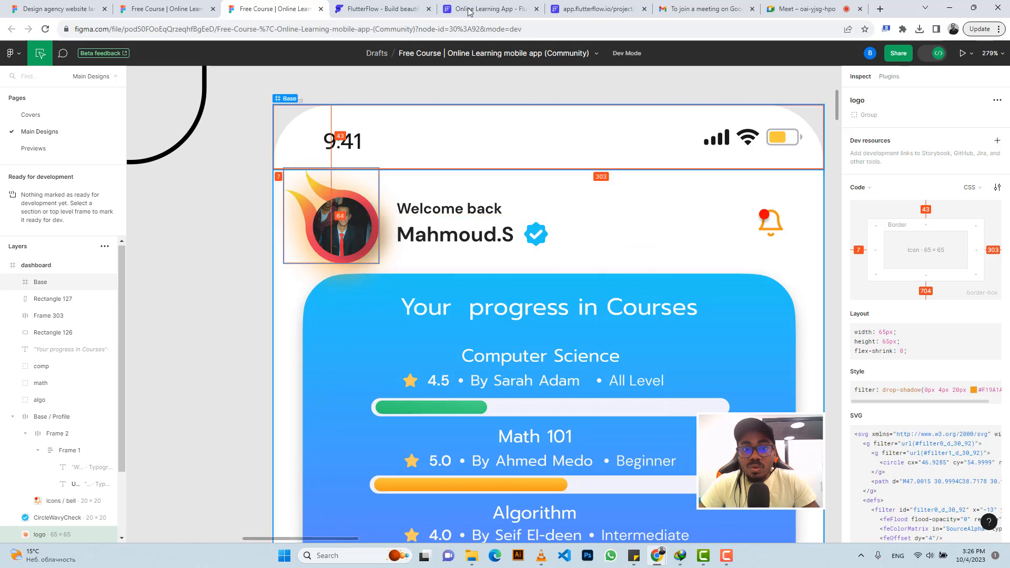
left_click(489, 9)
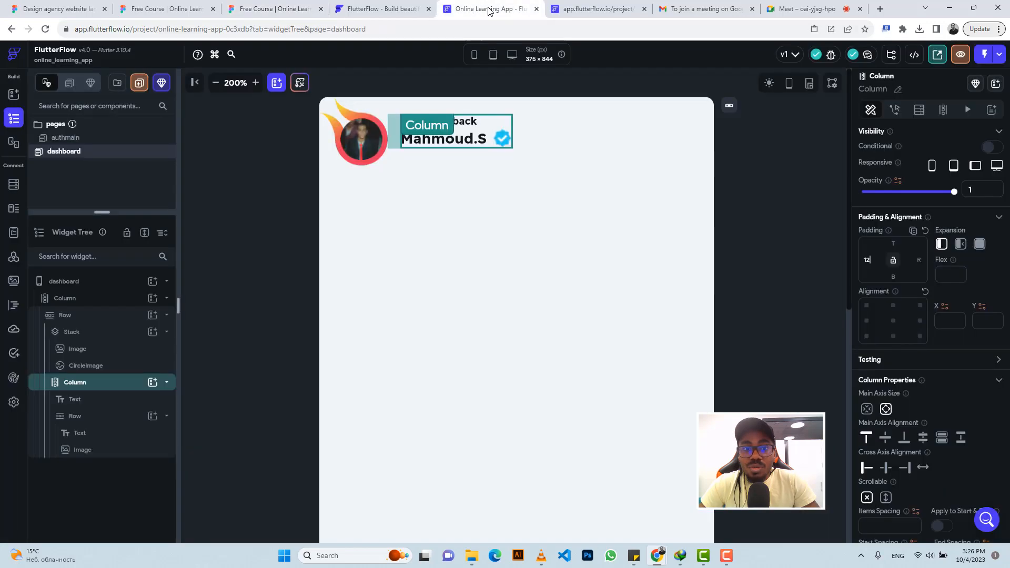
left_click(346, 111)
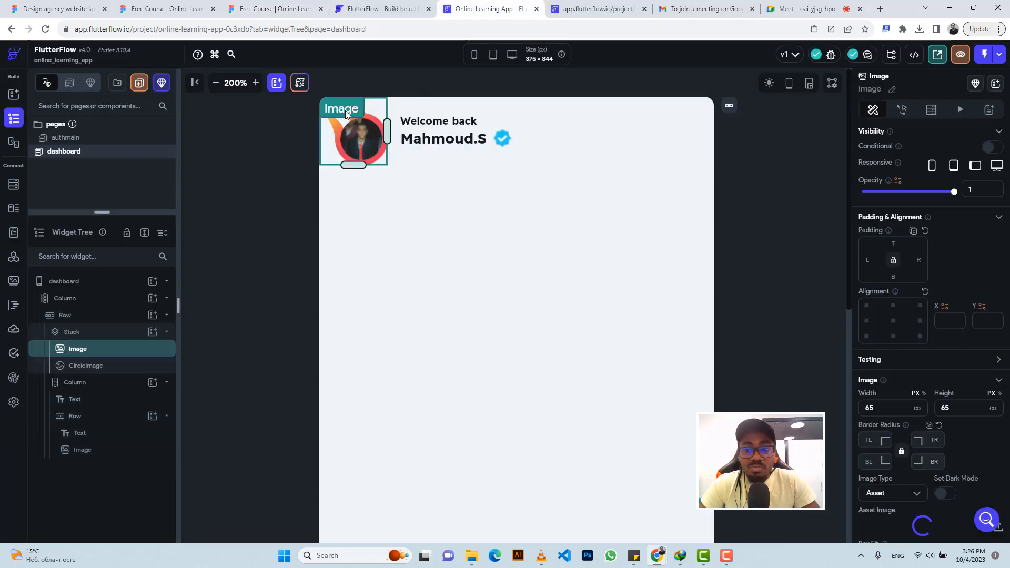
scroll(915, 385, "down", 3)
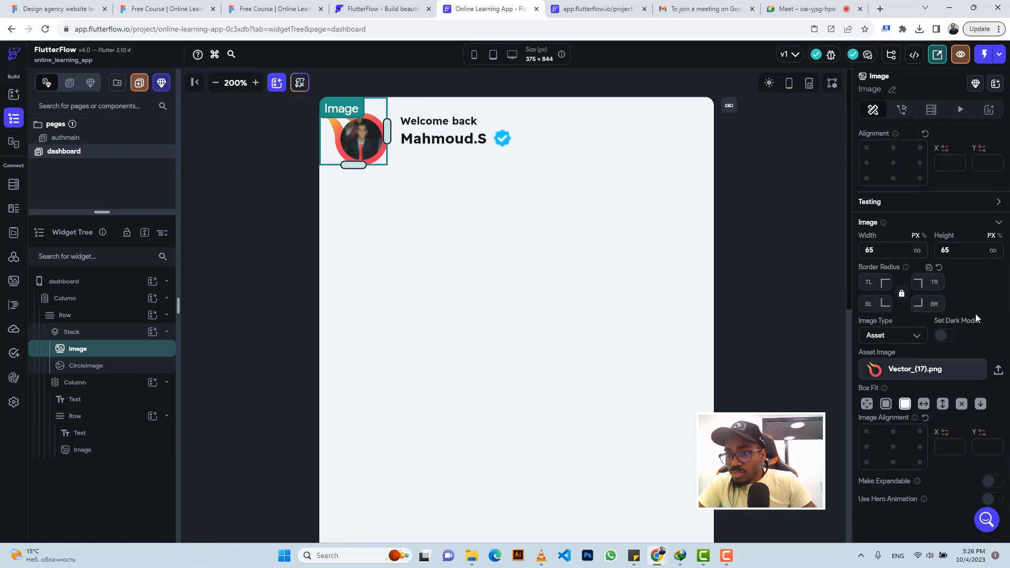
scroll(977, 312, "down", 1)
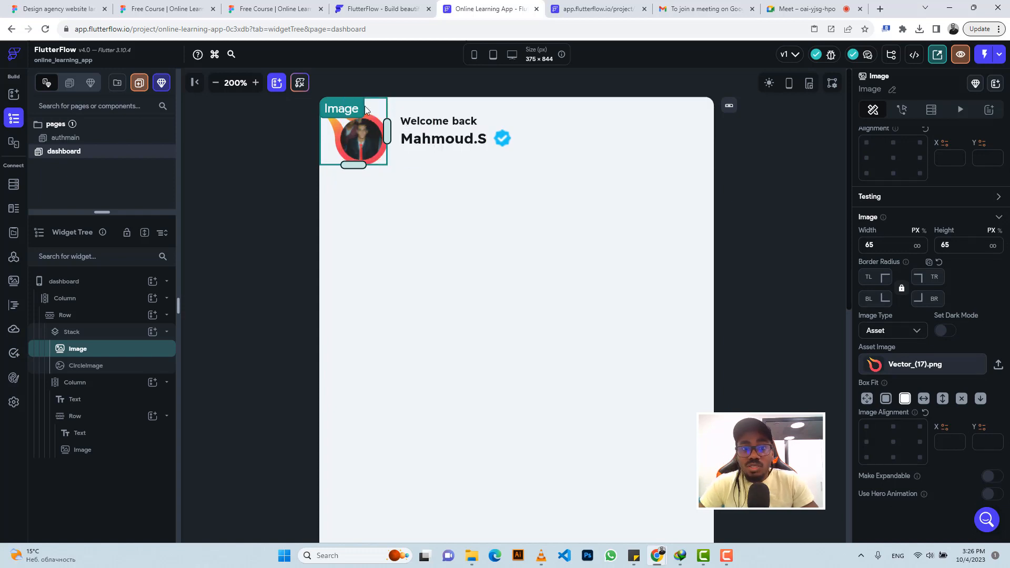
left_click(277, 5)
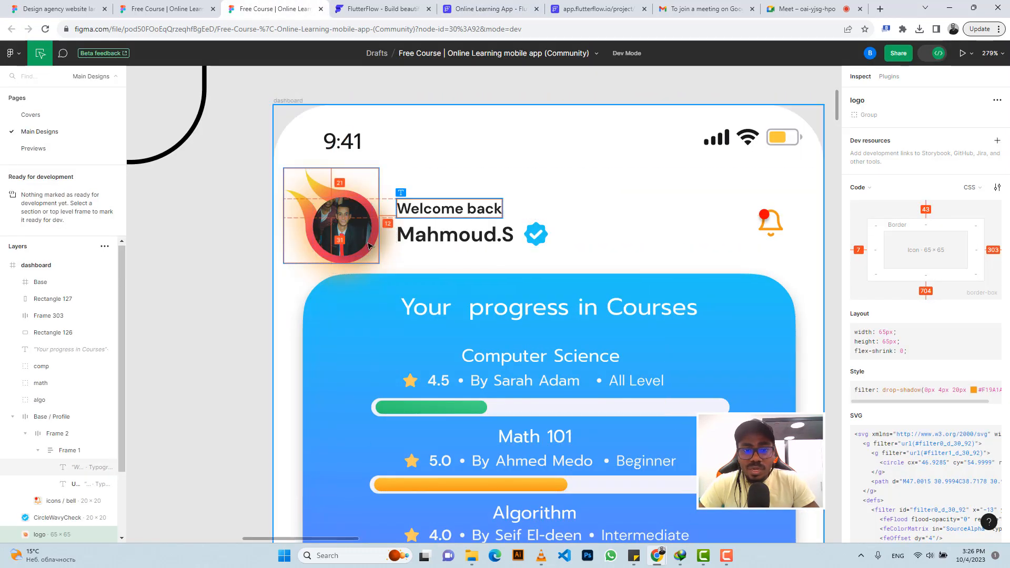
left_click(388, 243)
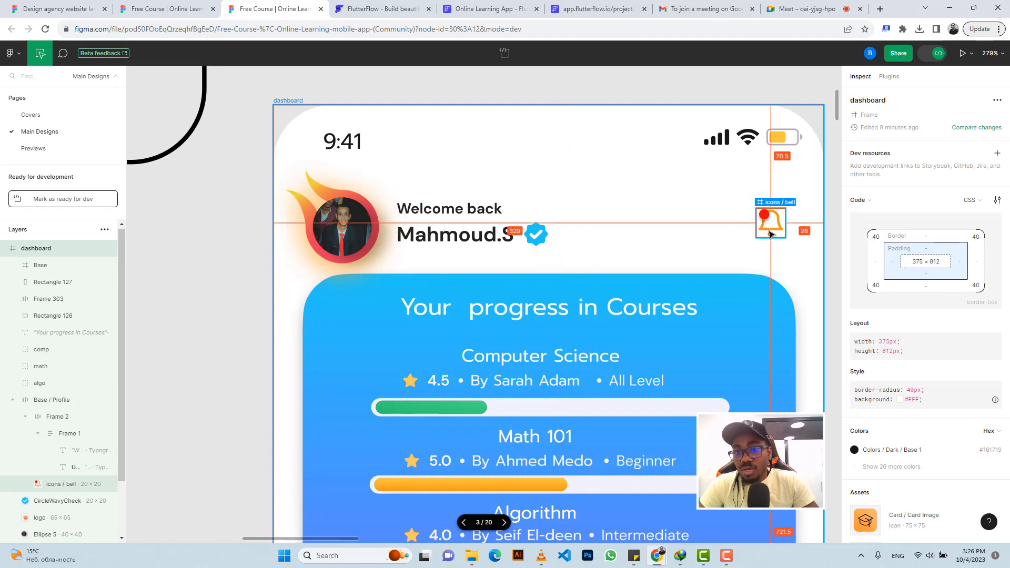
Inspect the header's bell icon in Figma and turn off Dev Mode.
left_click(770, 235)
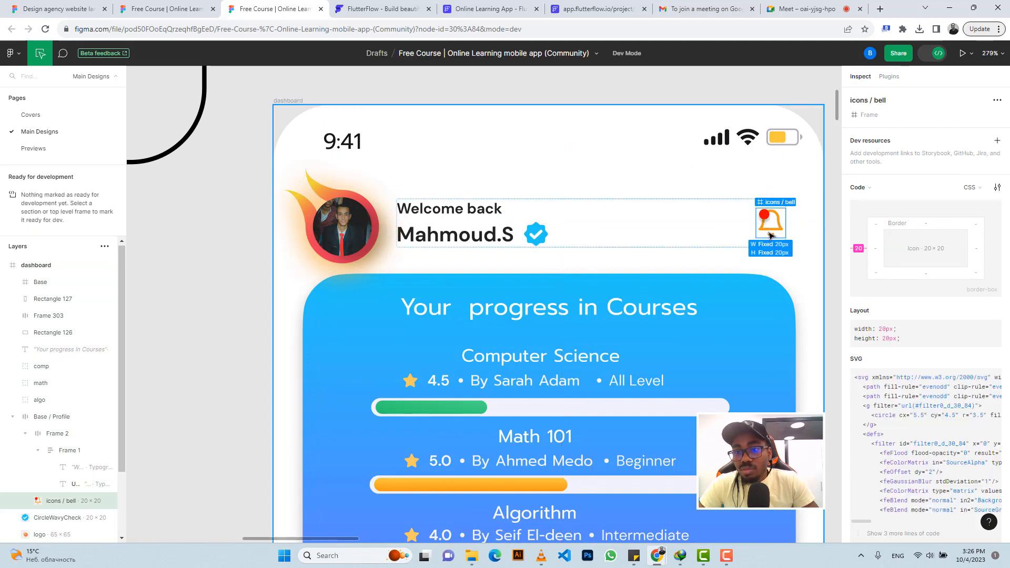
scroll(884, 420, "down", 4)
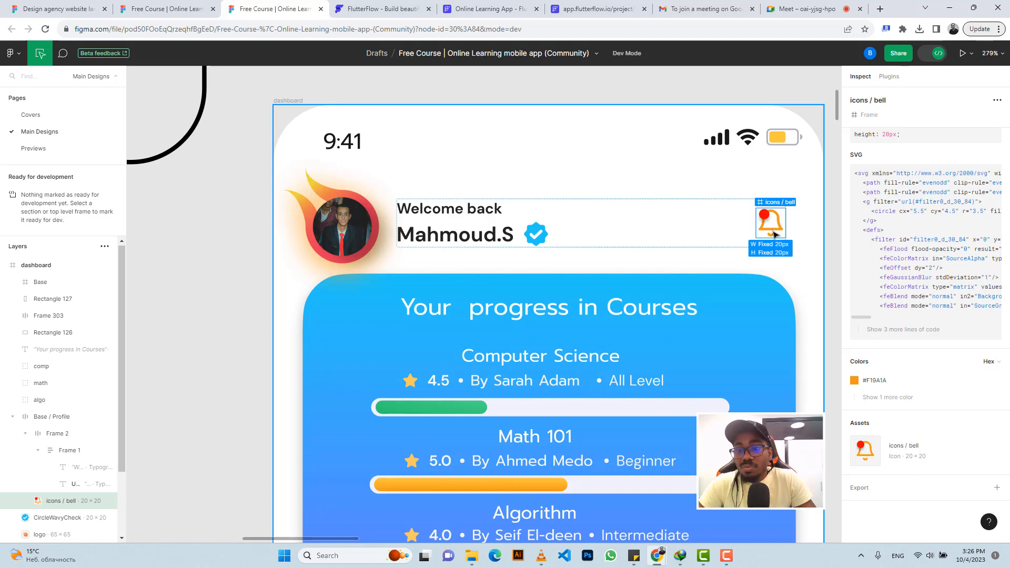
left_click(936, 53)
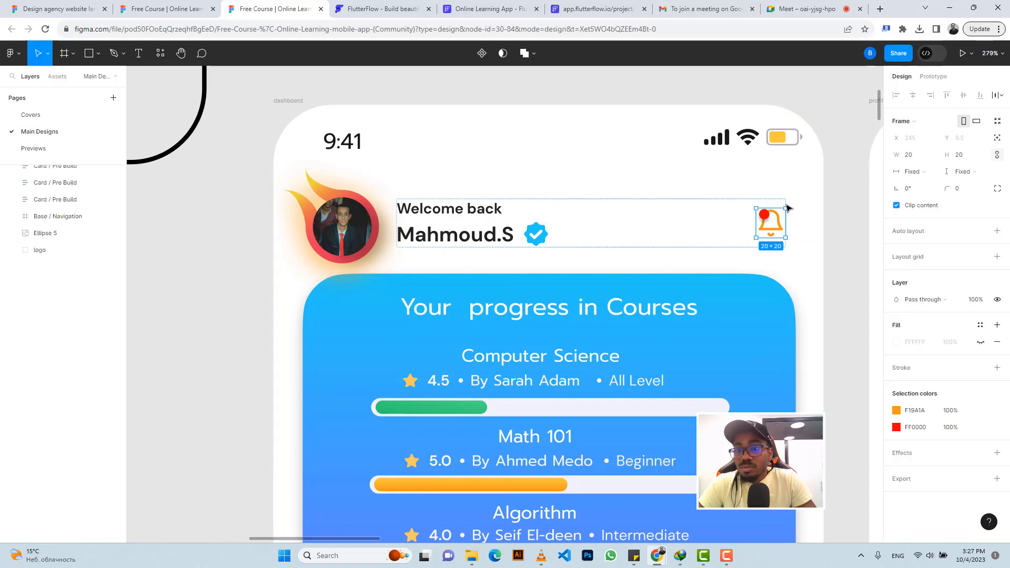
Add a 1x PNG export setting to the whole bell icon frame and preview the export.
left_click(772, 231)
left_click(773, 233)
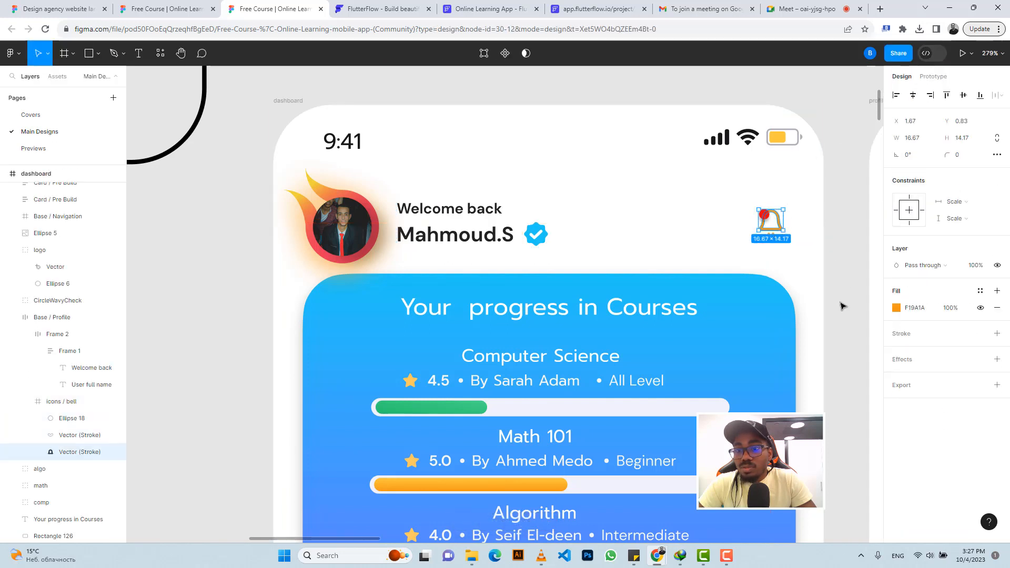
left_click(807, 231)
left_click(778, 234)
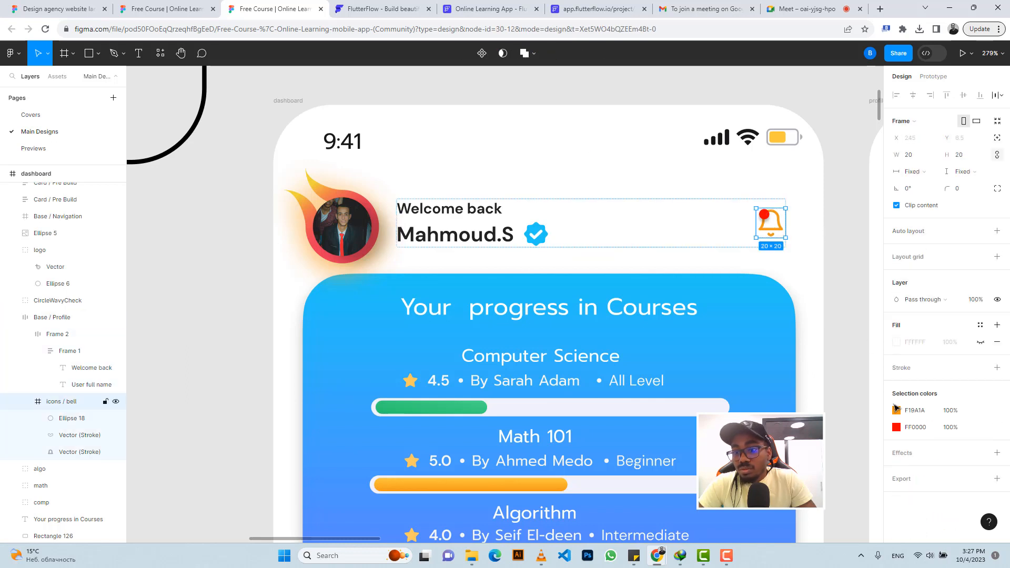
left_click(902, 479)
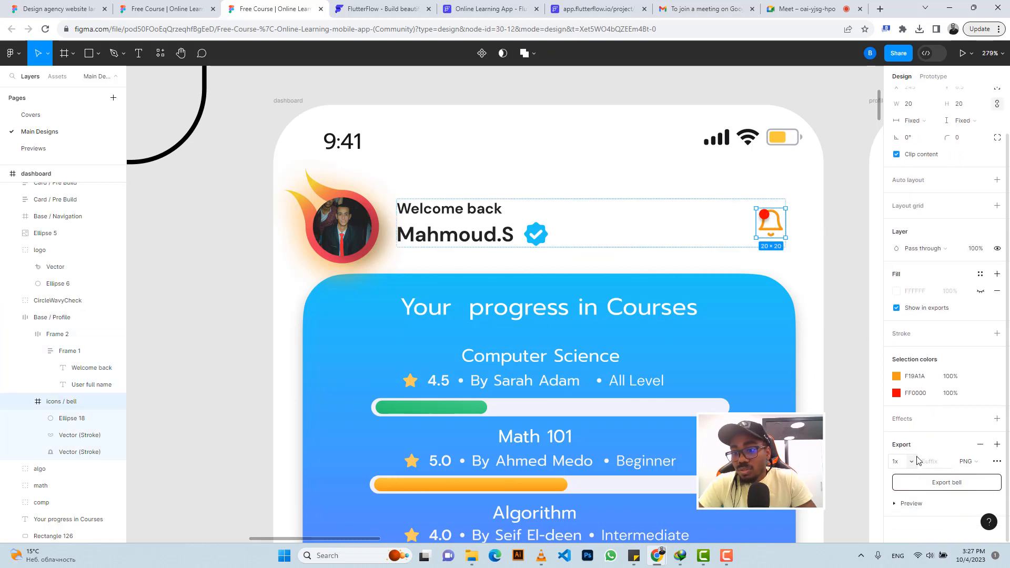
left_click(909, 503)
scroll(920, 463, "down", 2)
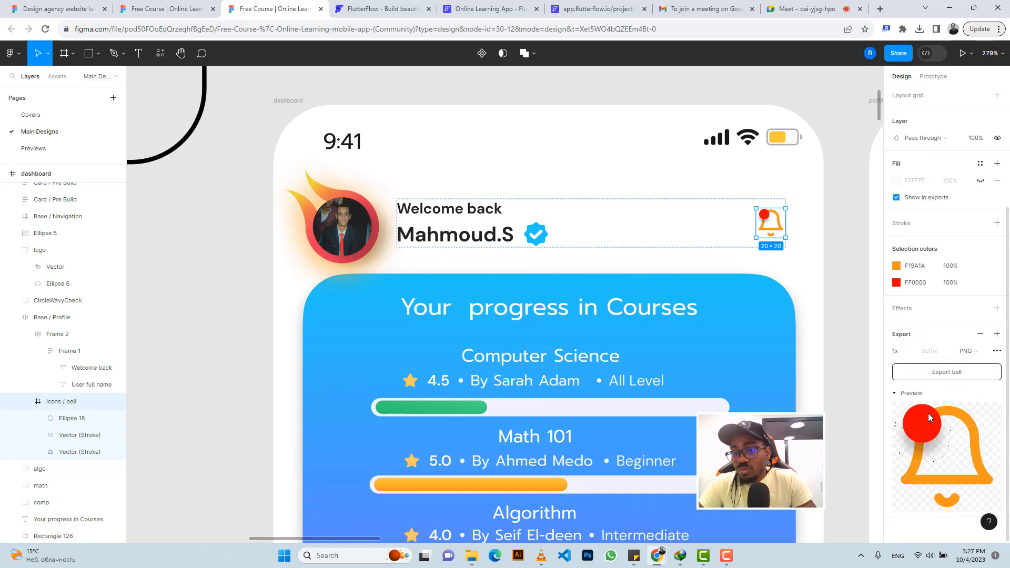
Group the two orange vector strokes of the bell icon, leaving out the red dot.
double_click(781, 229)
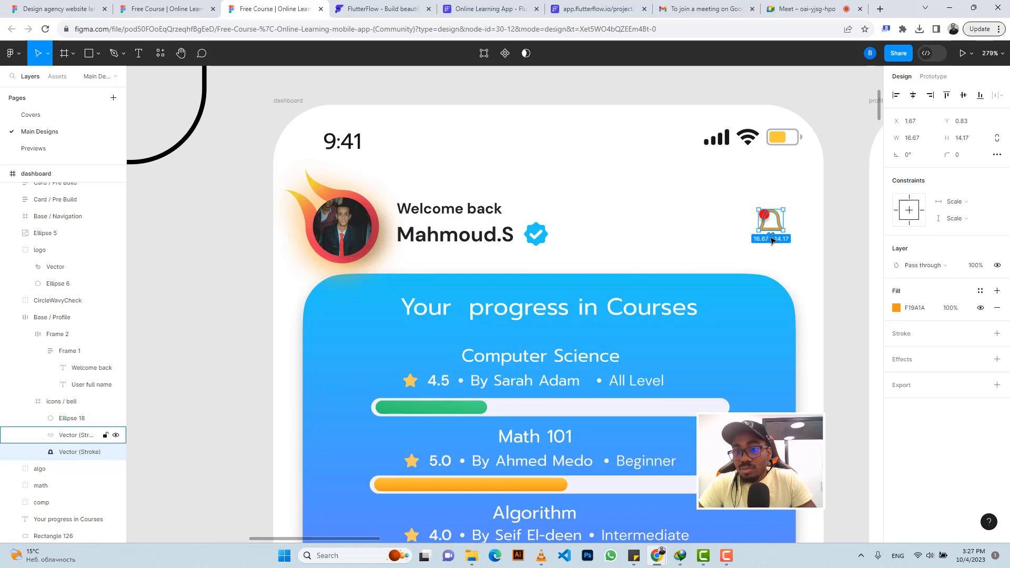
left_click(771, 237)
left_click(778, 225, "shift")
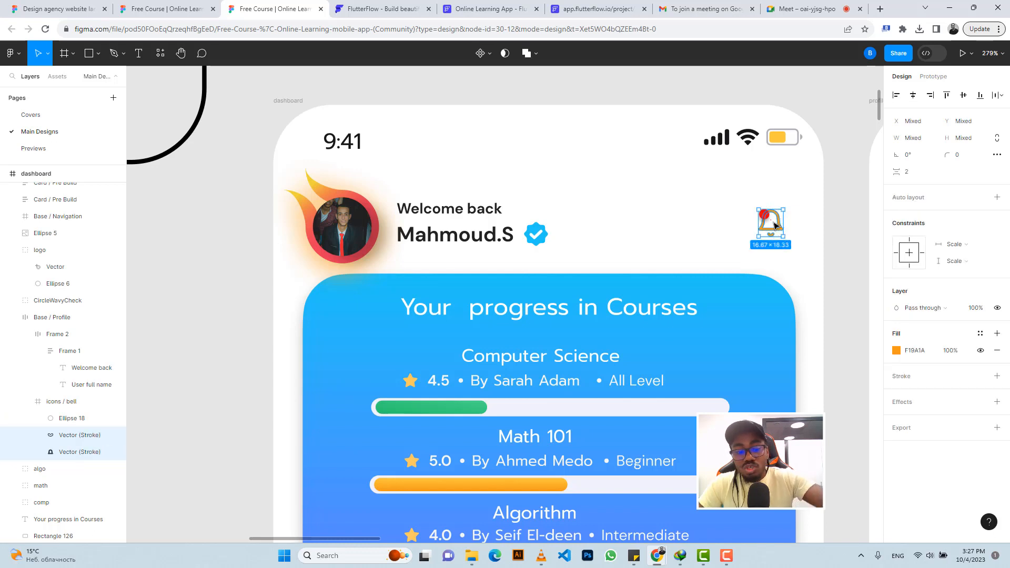
key("ctrl+g")
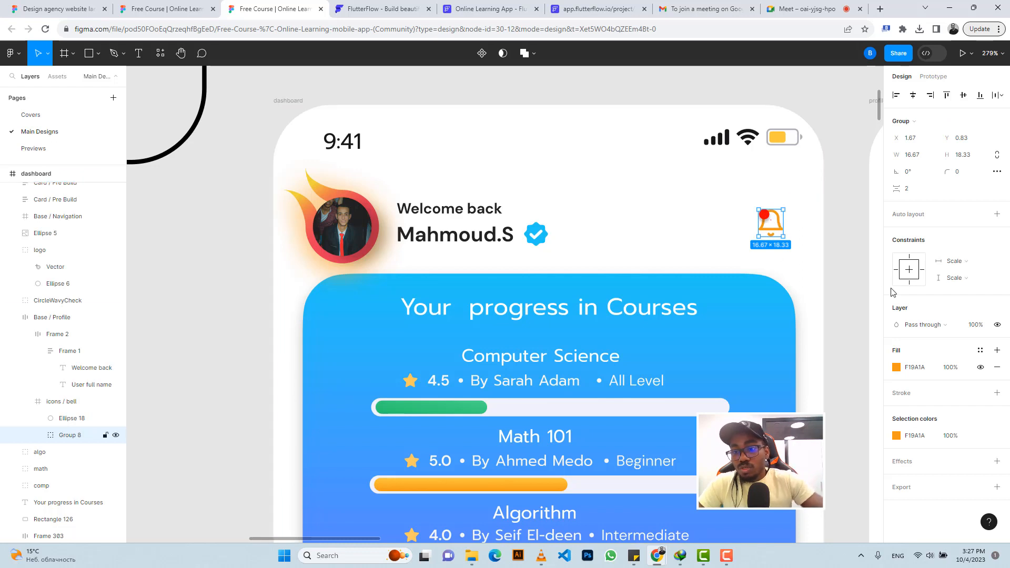
Export the grouped bell strokes as a 1x PNG.
left_click(997, 487)
scroll(920, 463, "down", 3)
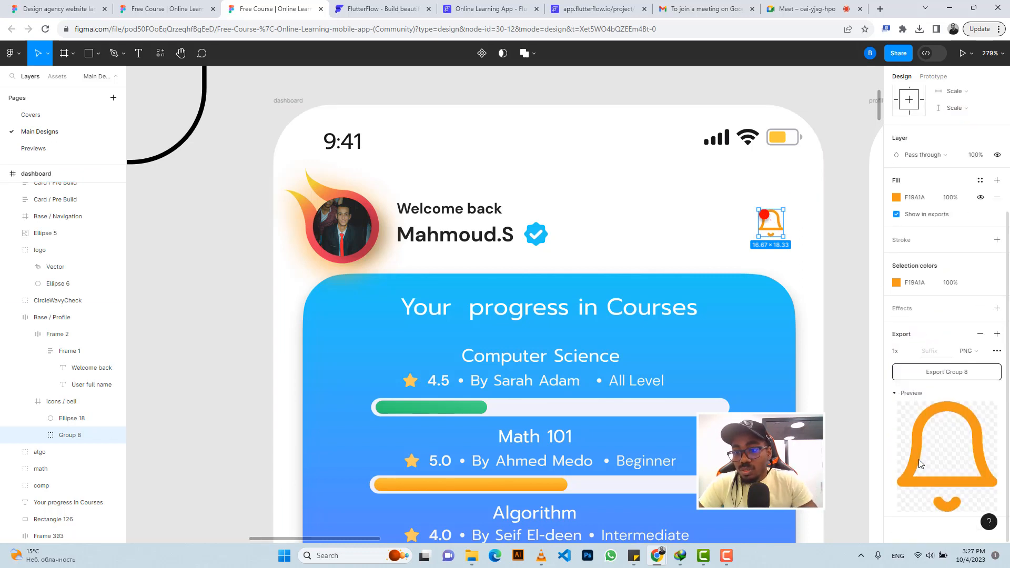
left_click(943, 371)
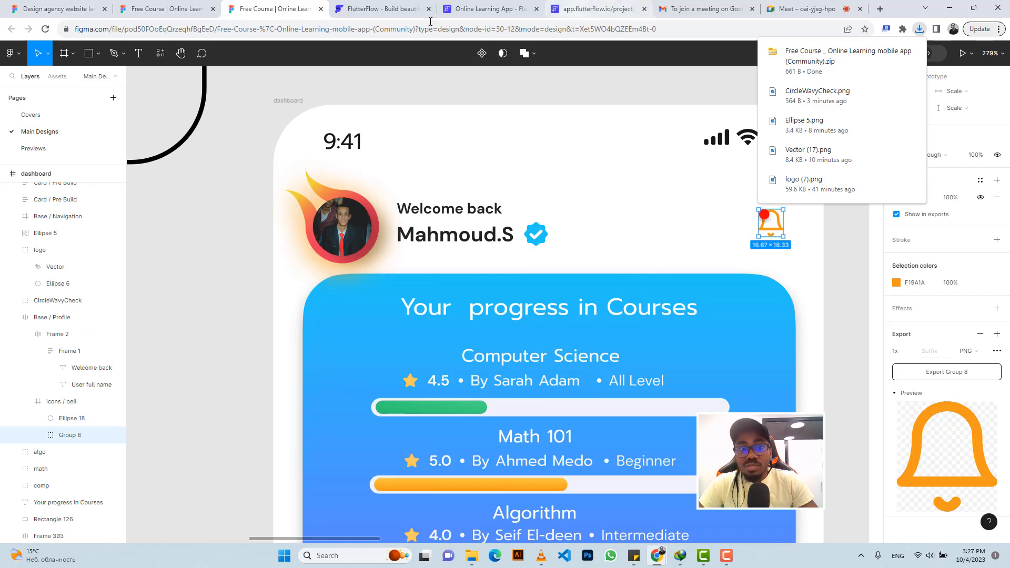
Switch to FlutterFlow and add an Image widget to the outer header Row after the text Column.
left_click(492, 9)
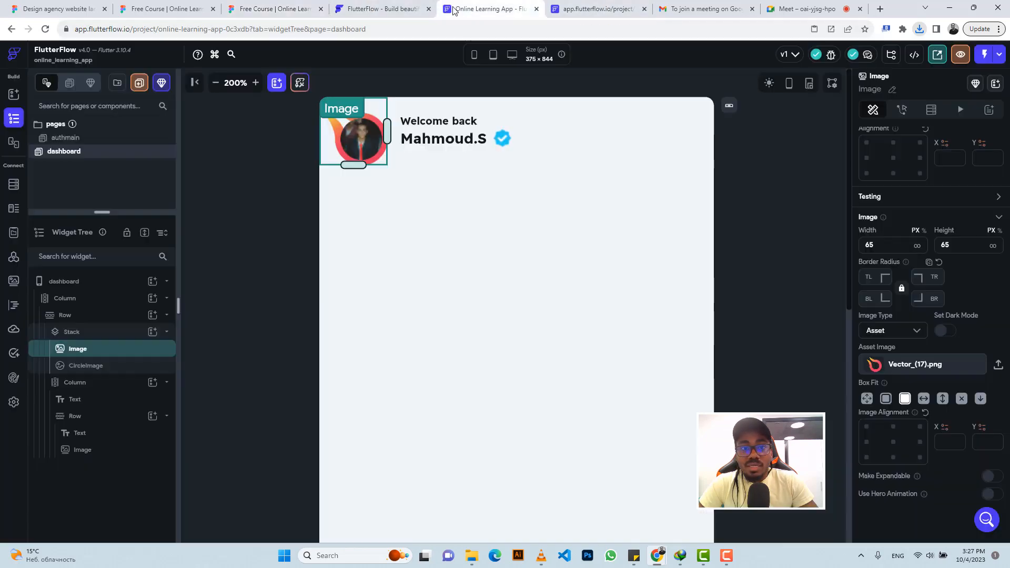
left_click(575, 139)
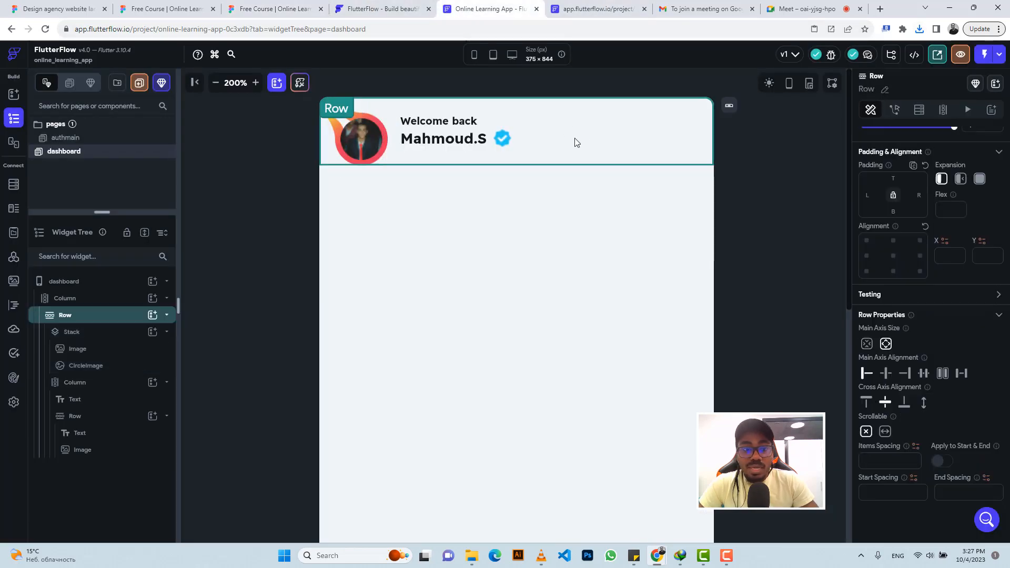
left_click(153, 315)
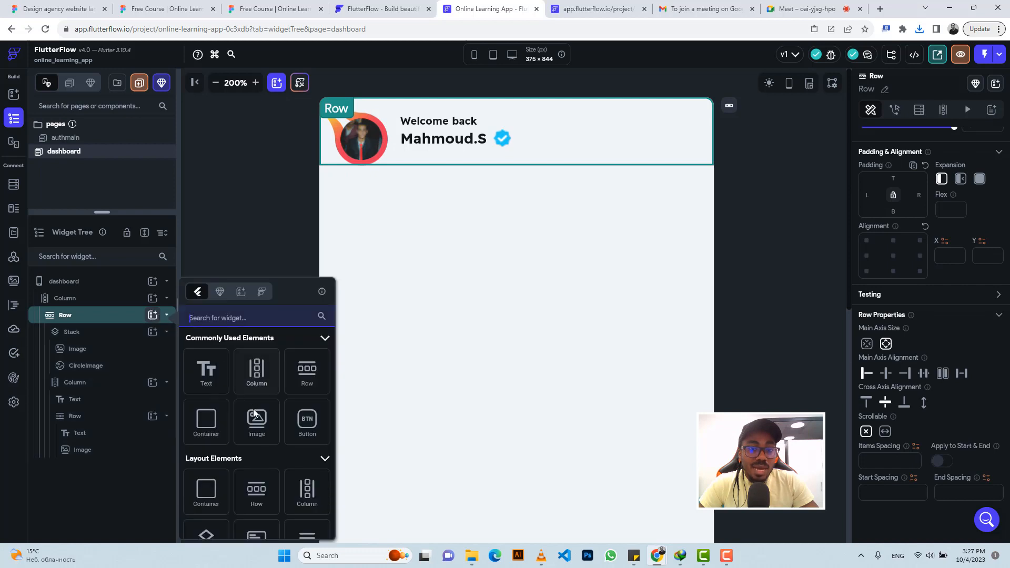
left_click(257, 427)
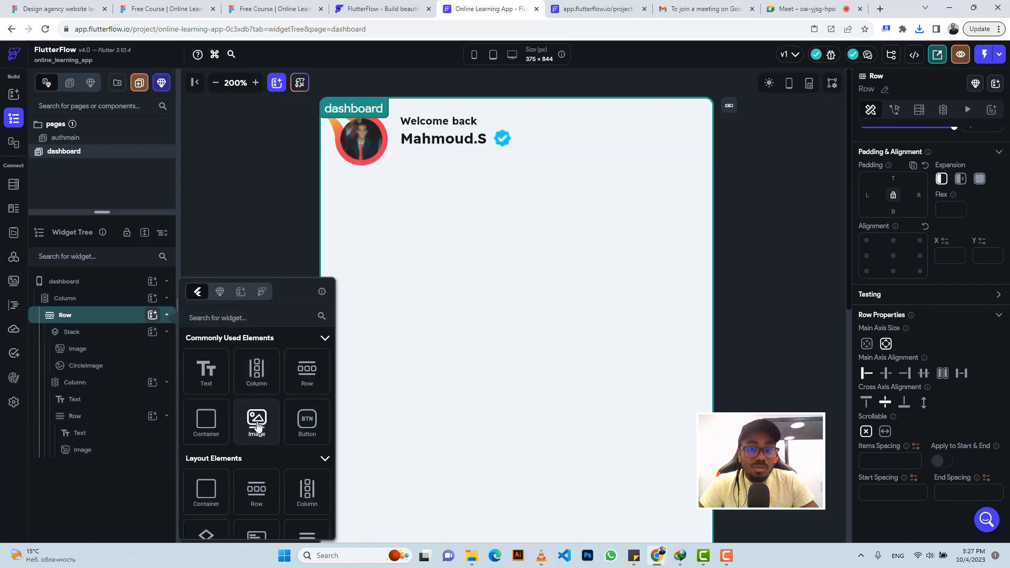
left_click(257, 426)
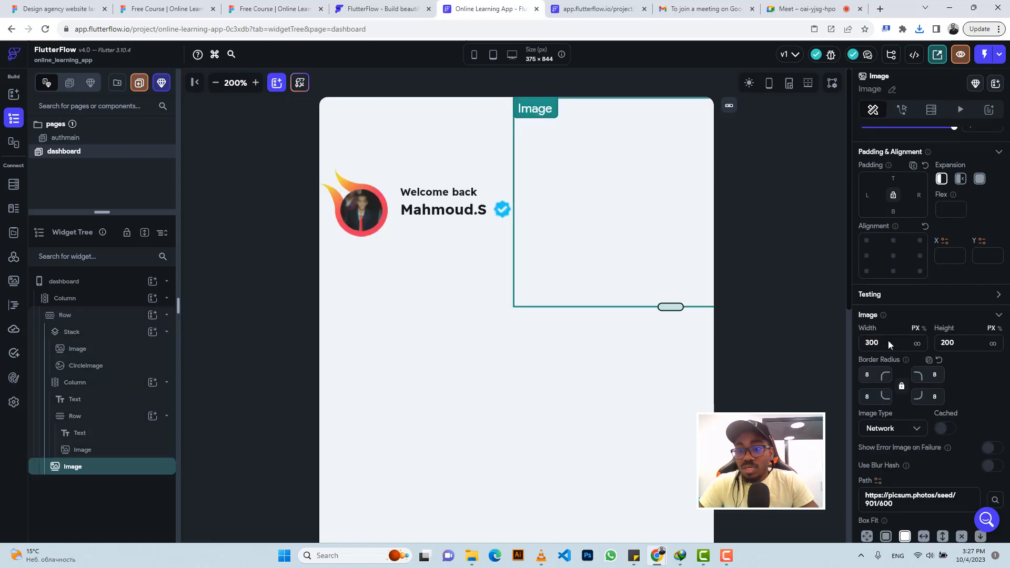
Set the new image's width to 17 px and height to 18 px, and clear its border radius.
double_click(856, 343)
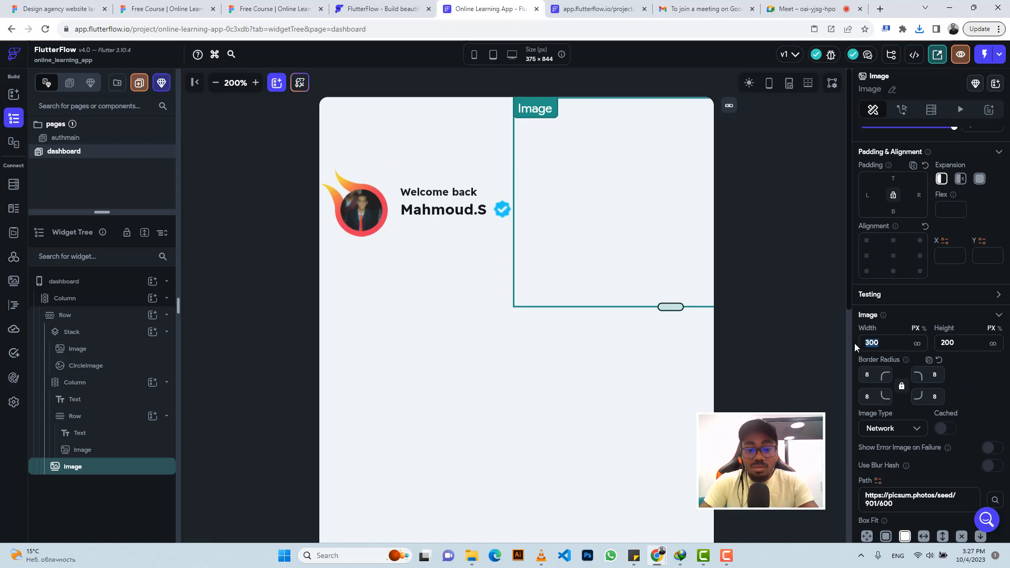
type("17")
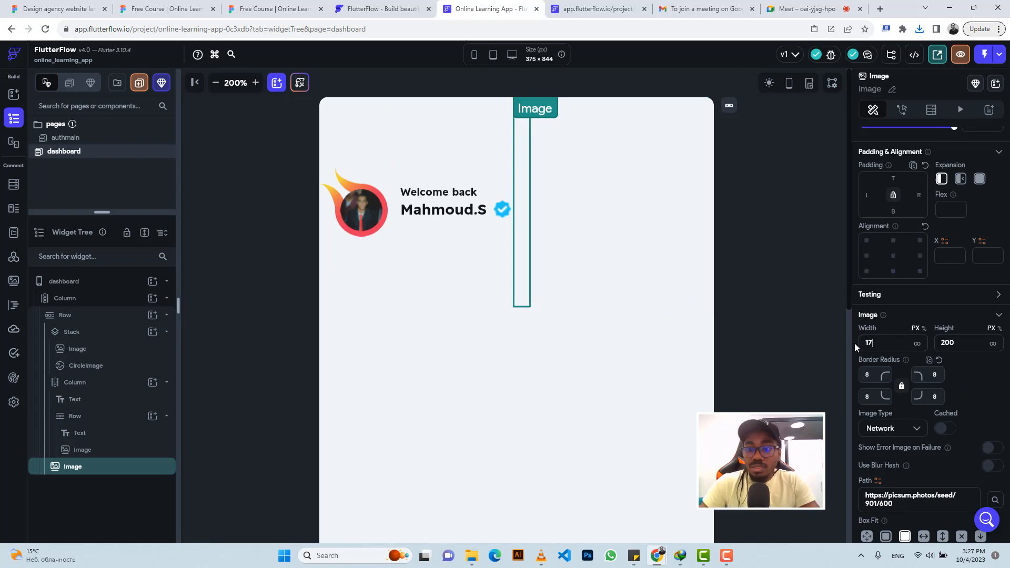
double_click(964, 343)
type("18")
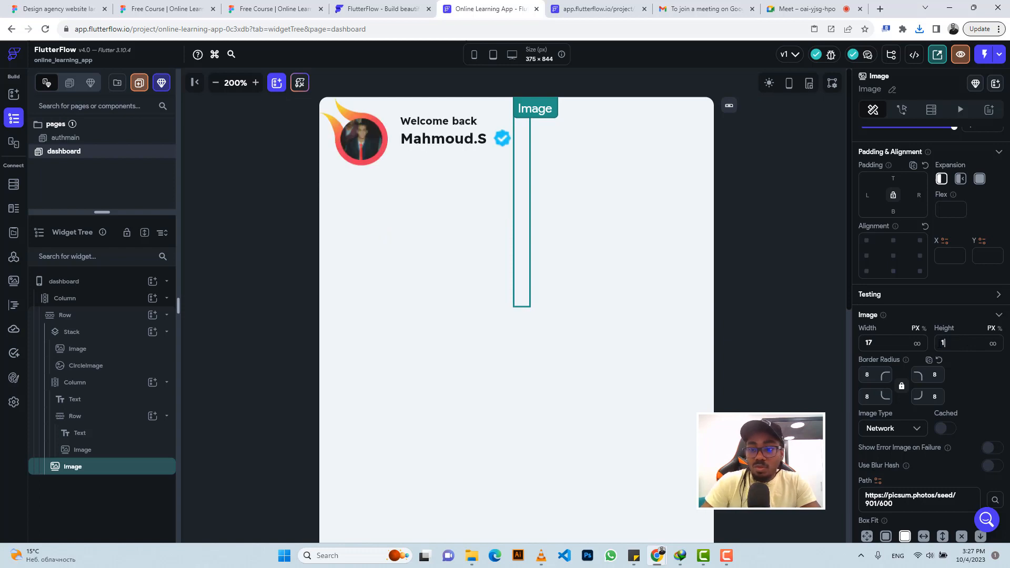
left_click(870, 373)
key("BackSpace")
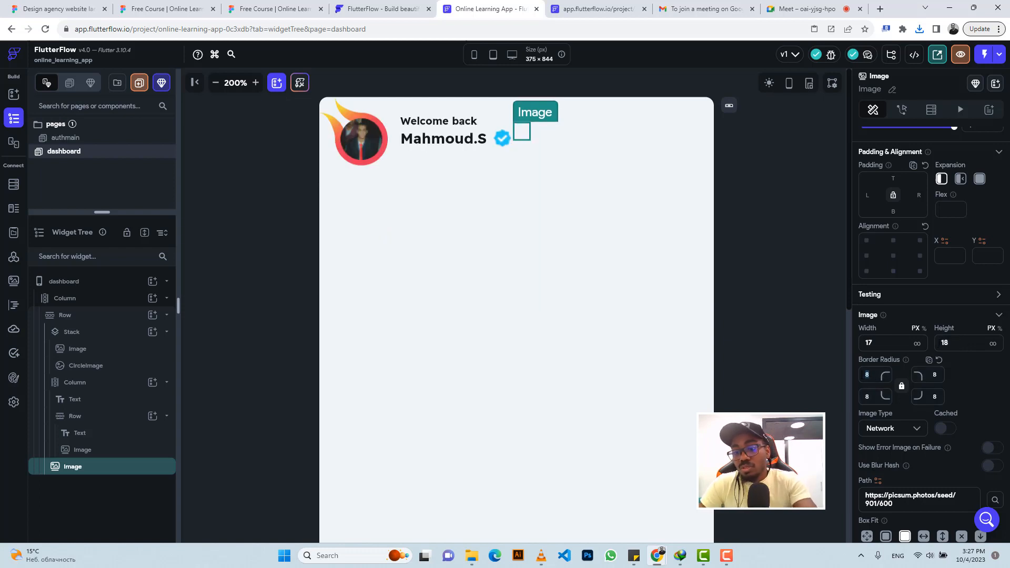
Change the image type to Asset and start an image upload with all file types shown in the file chooser.
left_click(893, 429)
left_click(889, 455)
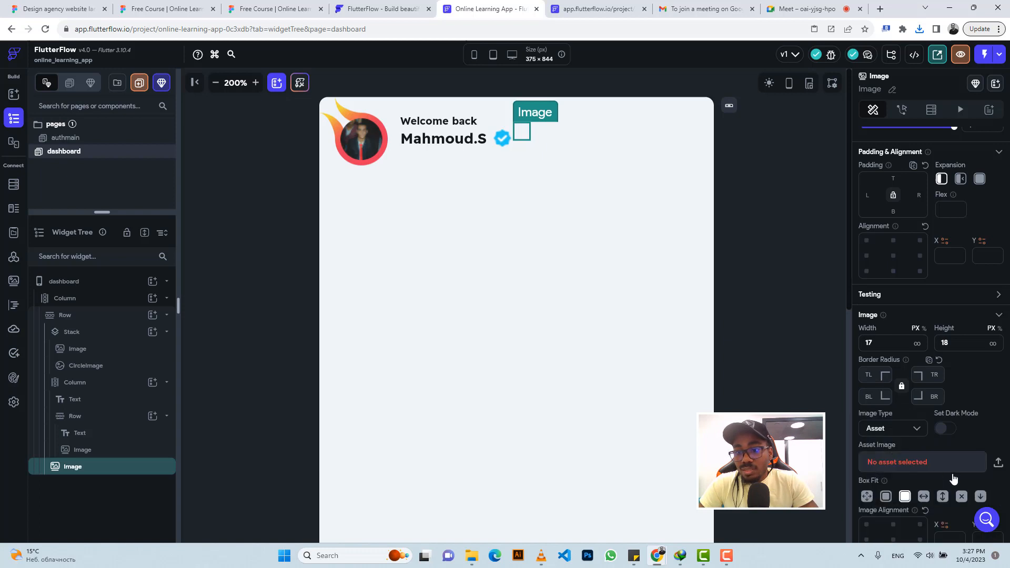
left_click(998, 464)
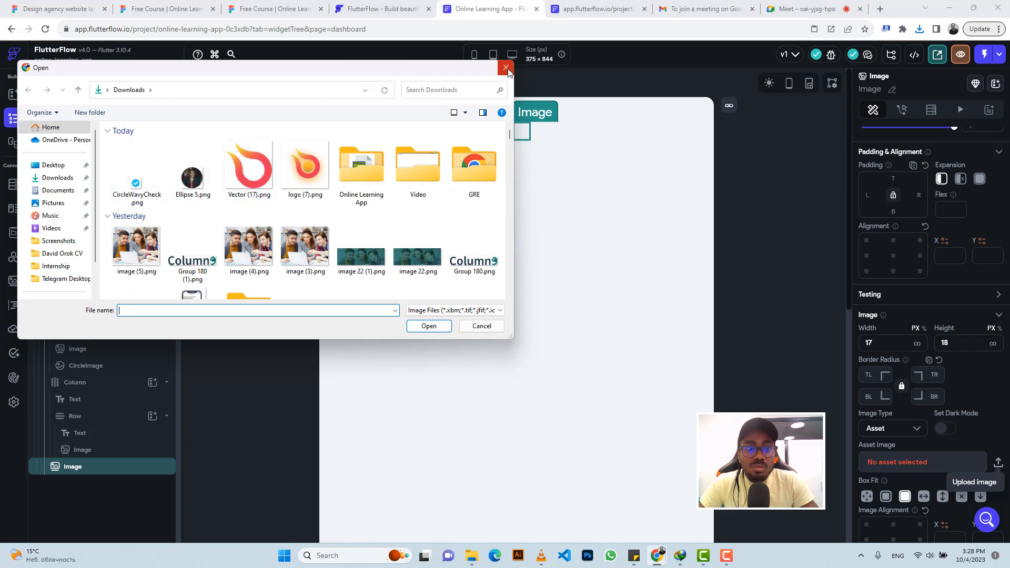
left_click(454, 312)
left_click(449, 329)
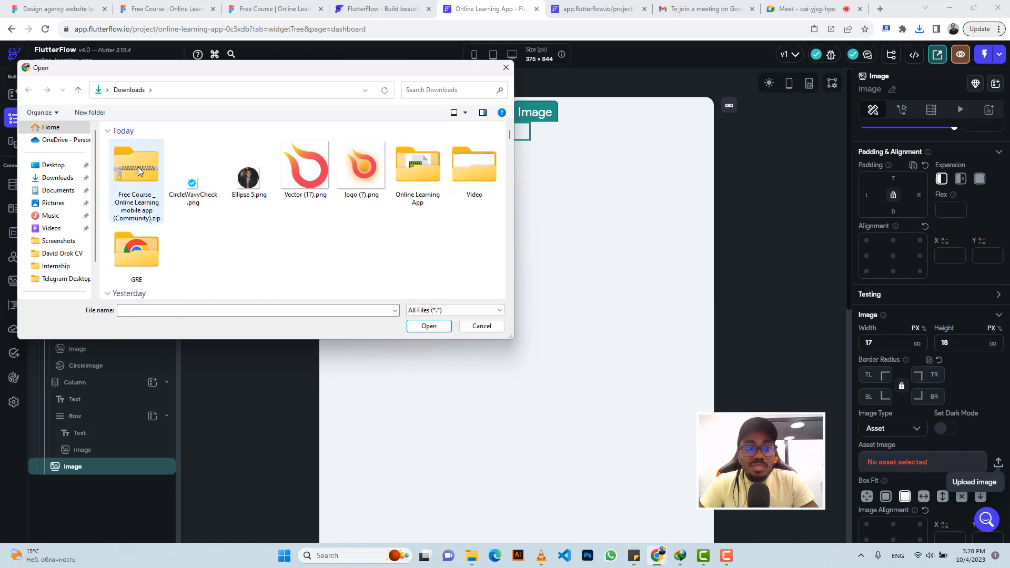
left_click(431, 311)
left_click(431, 312)
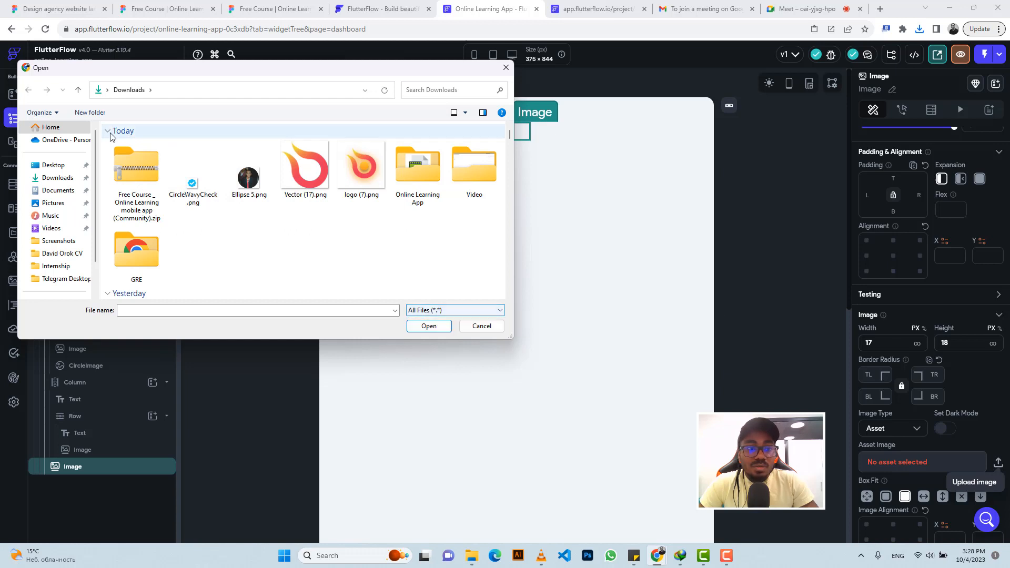
Move "Free Course _ Online Learning mobile app (Community).zip" from Downloads into the Online Learning App folder.
left_click(136, 170)
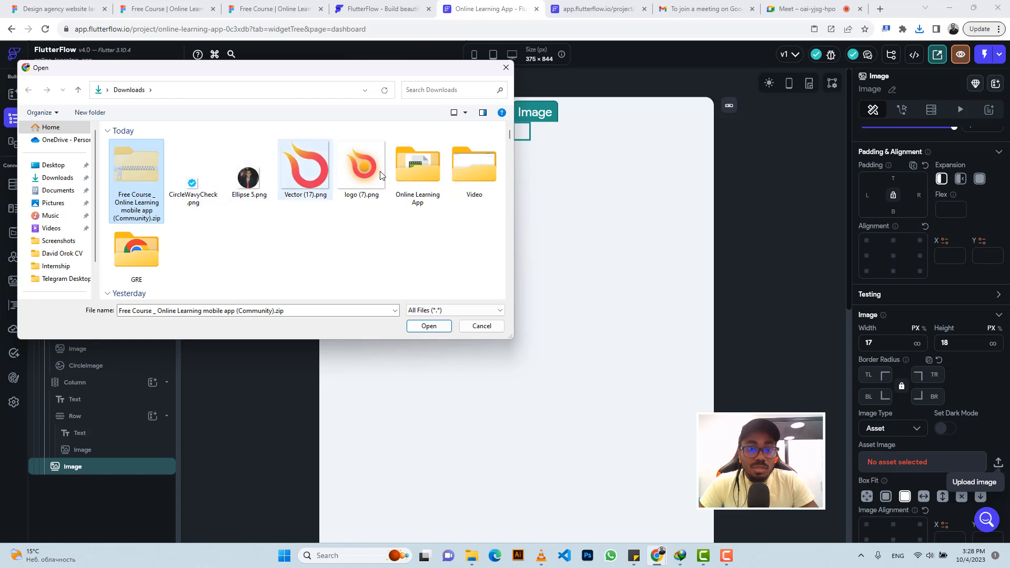
double_click(425, 174)
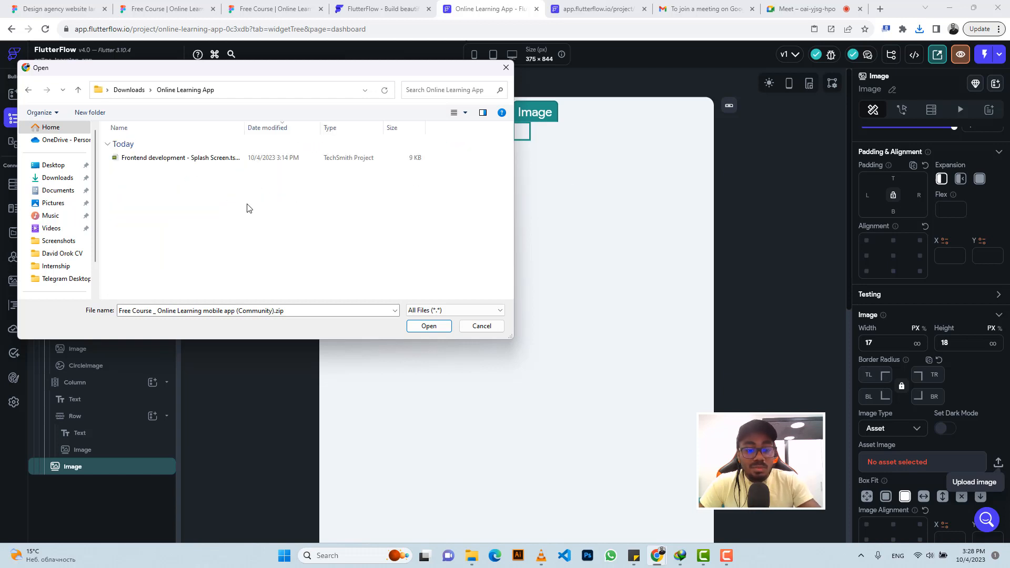
key("ctrl+v")
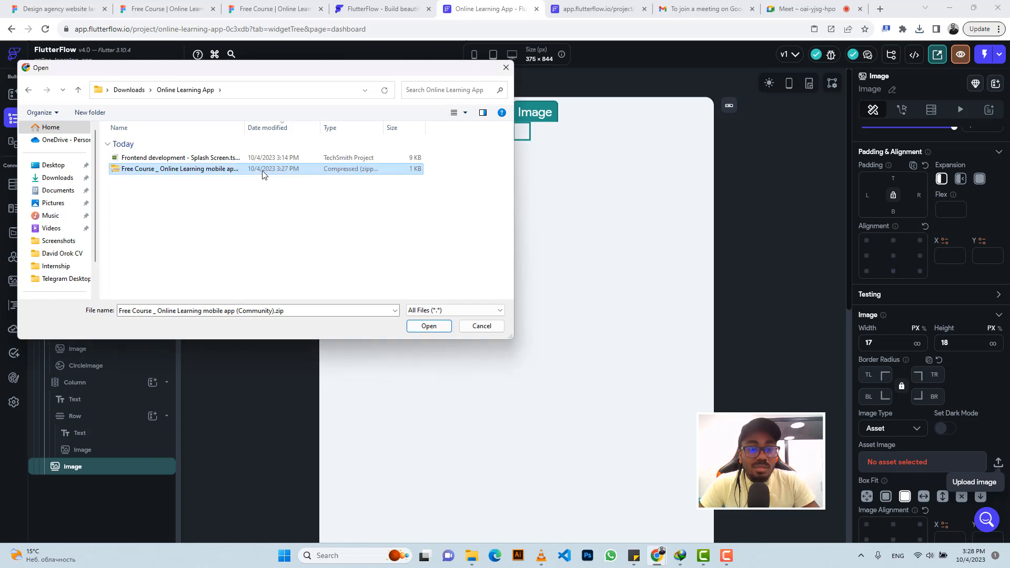
Extract the Free Course zip archive into its default destination inside the Online Learning App folder.
right_click(263, 175)
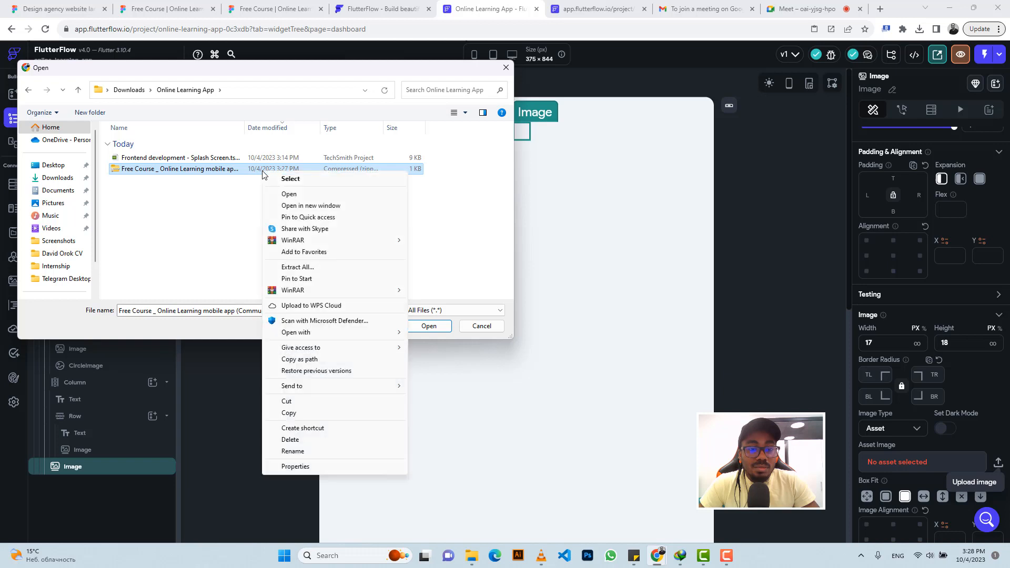
left_click(297, 267)
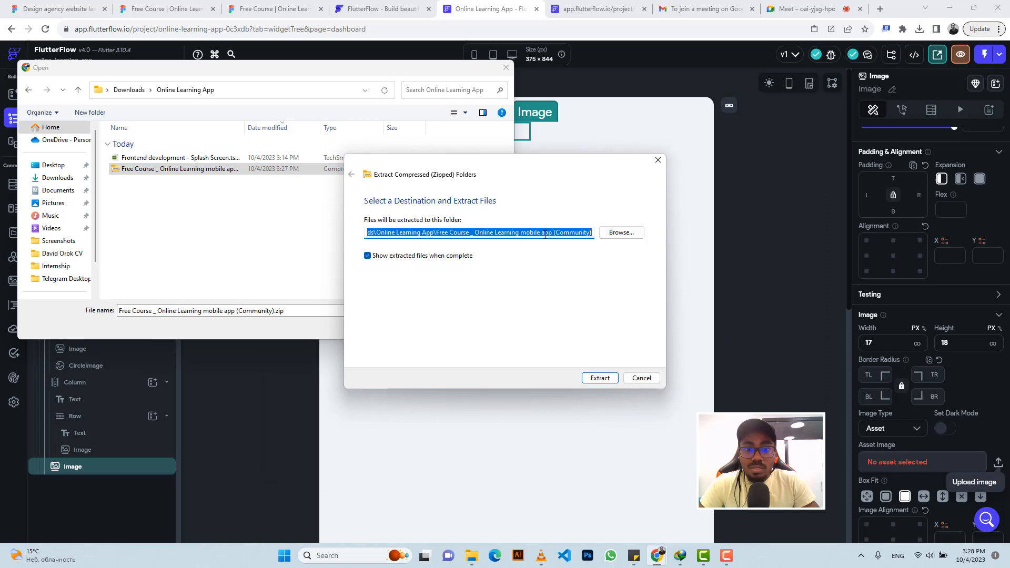
left_click(604, 378)
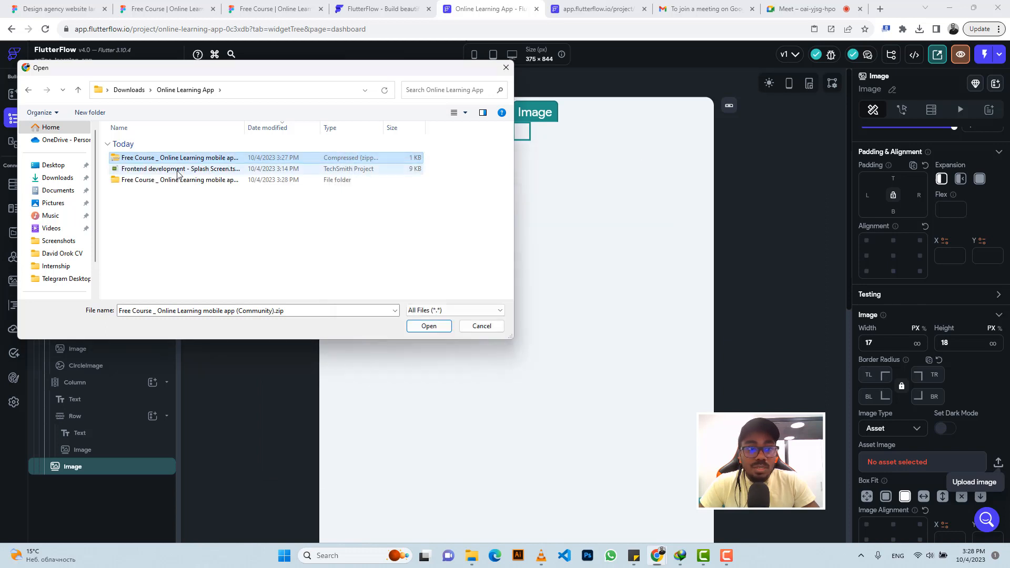
Upload the bell PNG from the extracted folder's Base/icons subfolder as the image's asset.
double_click(173, 180)
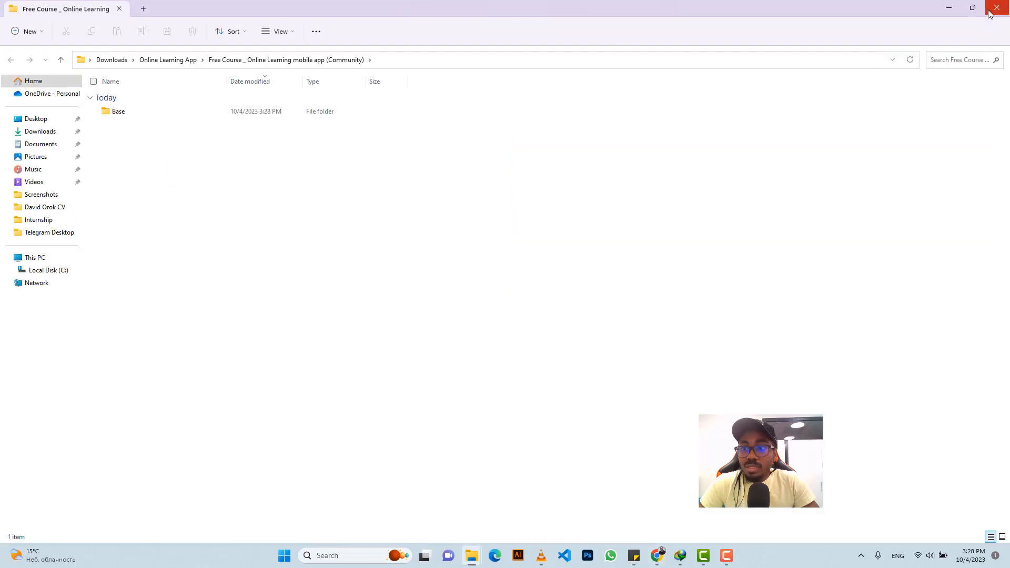
left_click(994, 8)
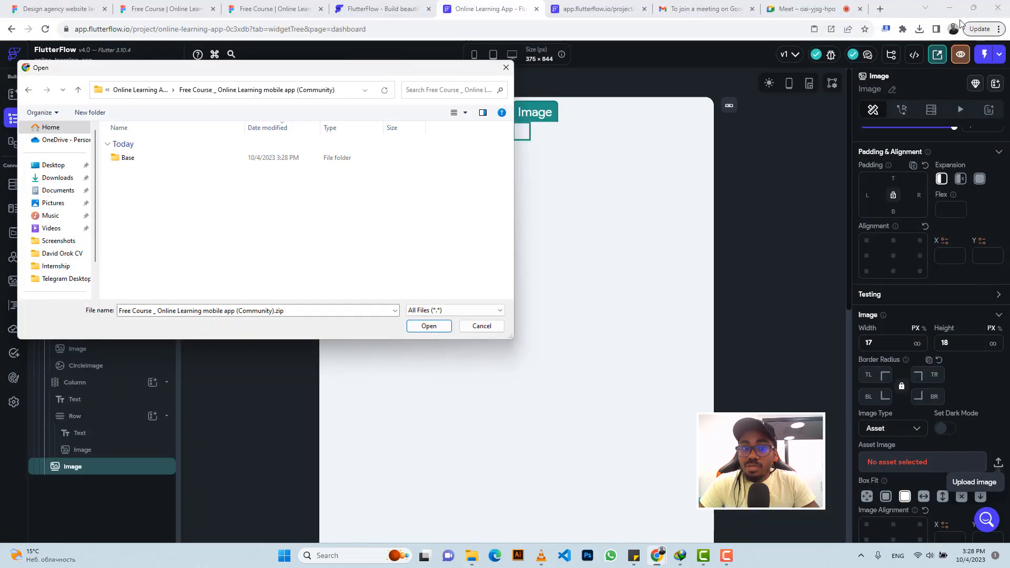
double_click(150, 162)
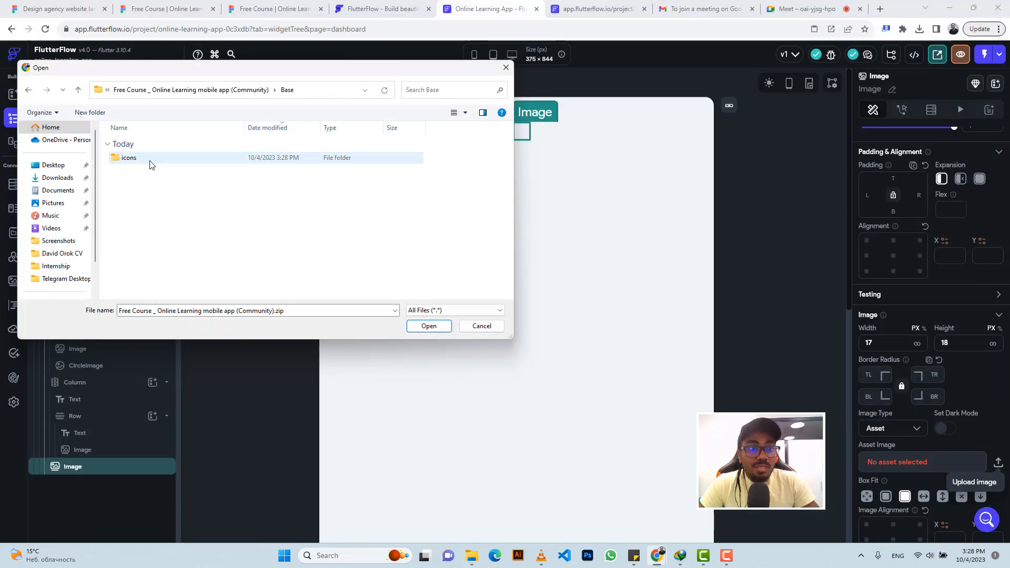
double_click(150, 162)
left_click(175, 163)
left_click(429, 326)
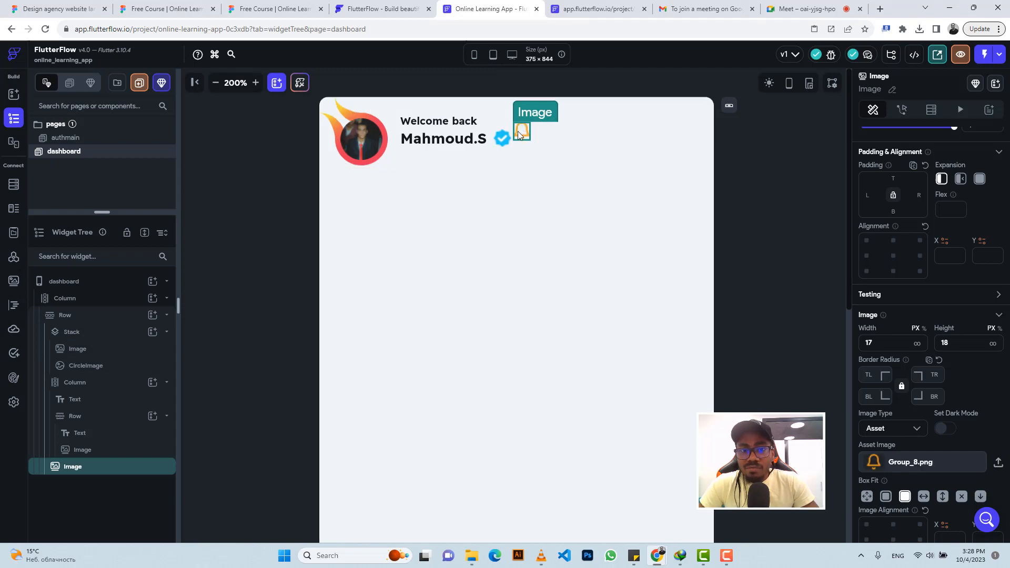
Wrap the bell image in the header row in a Stack.
left_click(727, 136)
left_click(520, 133)
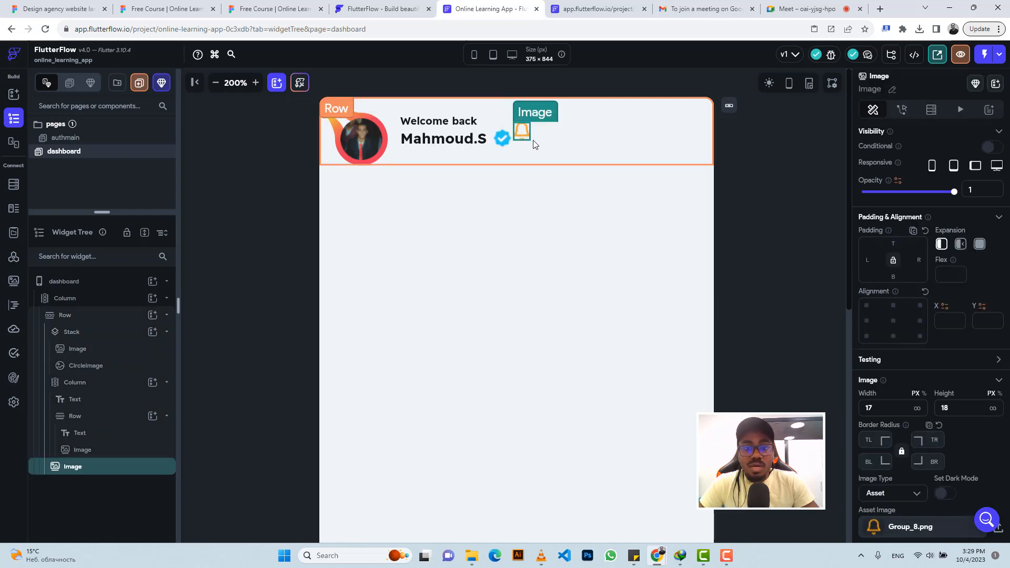
right_click(521, 135)
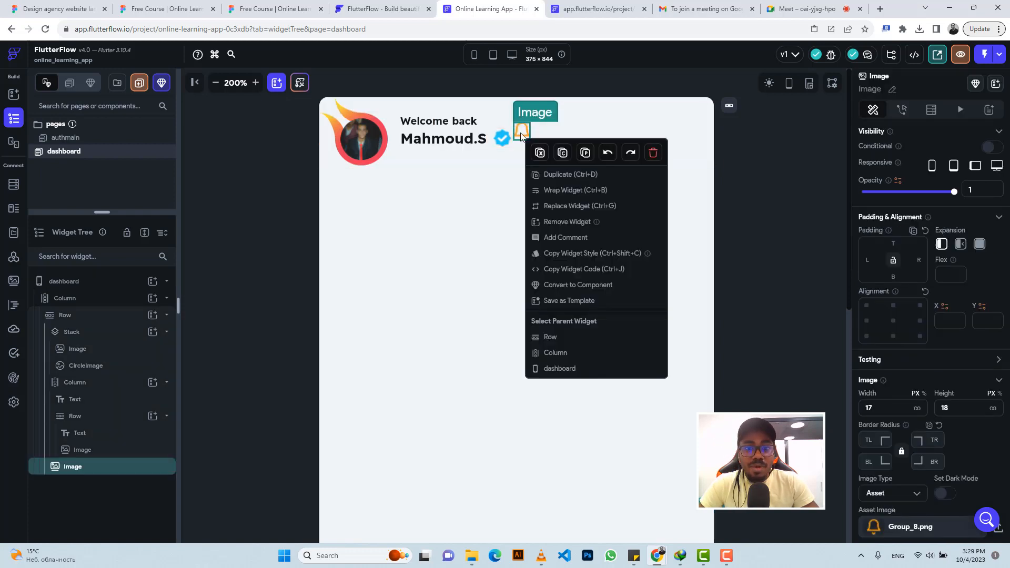
left_click(558, 190)
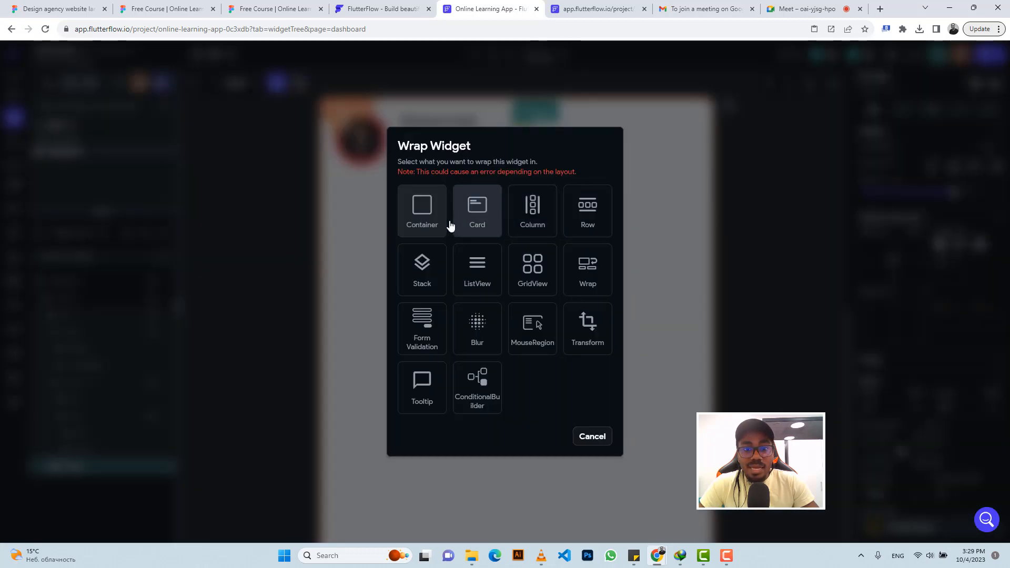
left_click(422, 269)
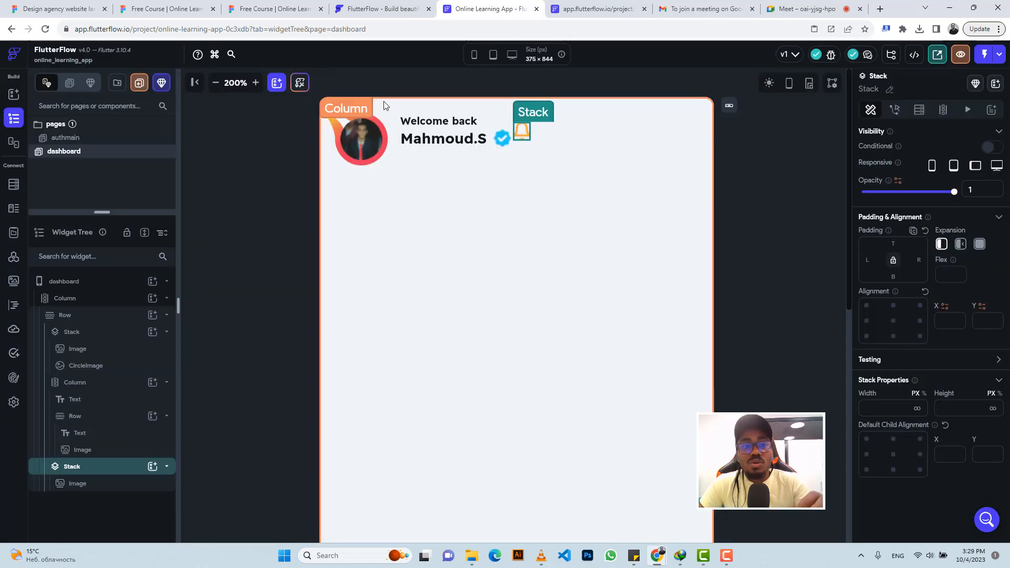
Switch to Figma, inspect the red dot on the notification bell, and return to FlutterFlow.
left_click(276, 9)
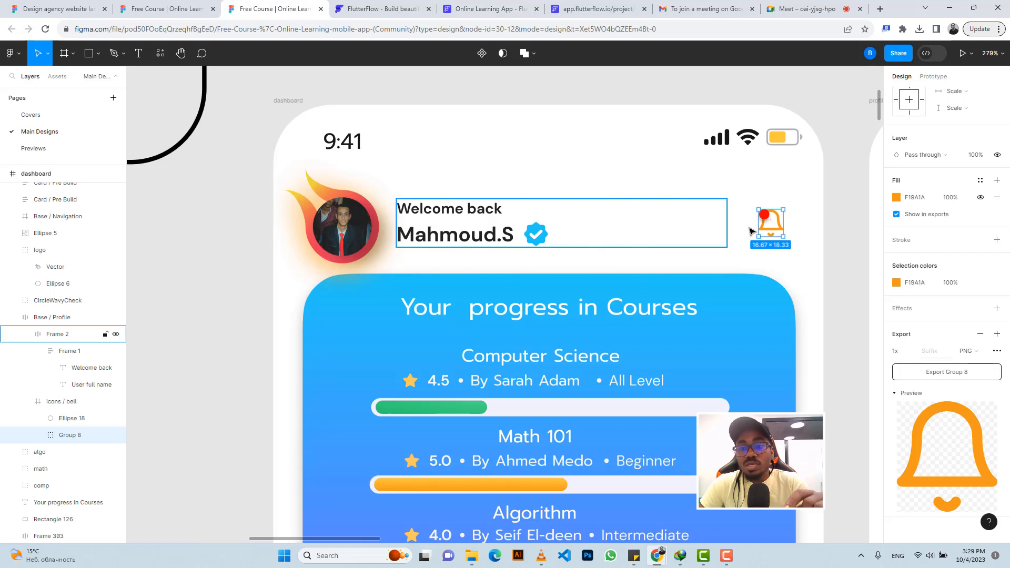
left_click(768, 217)
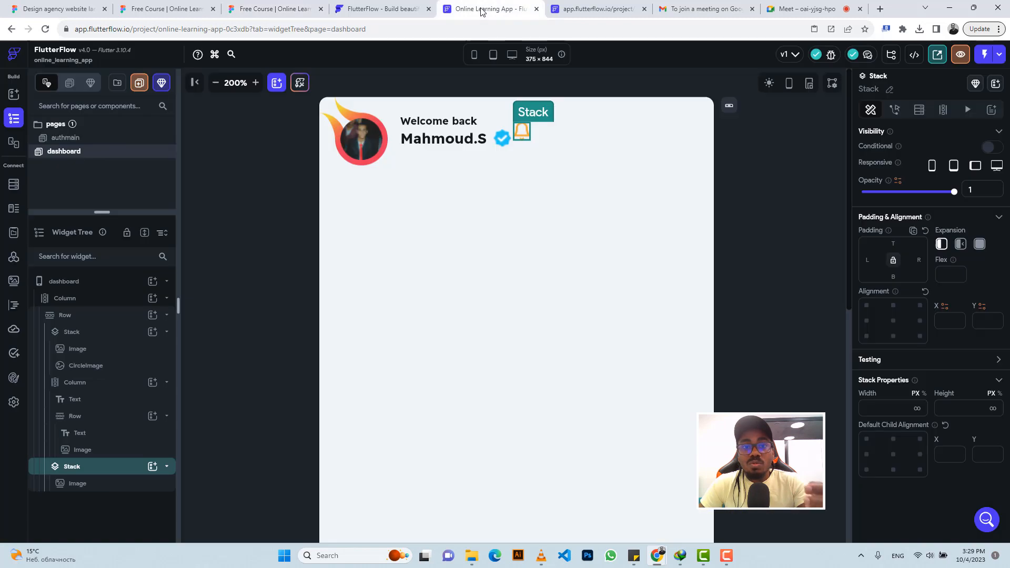
left_click(486, 9)
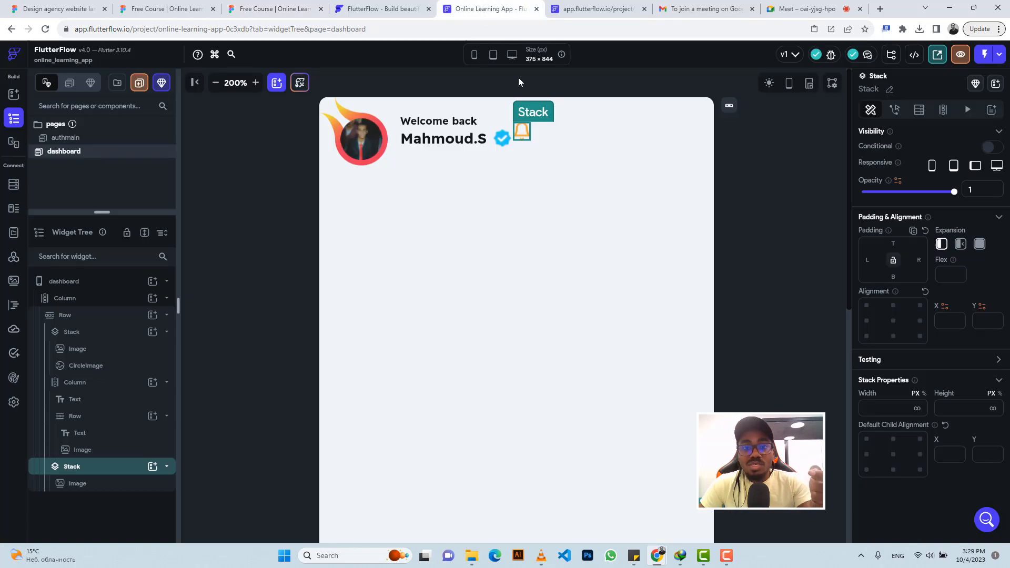
Add a Container to the bell's Stack, make it circular, and set its diameter to 7 px.
left_click(152, 467)
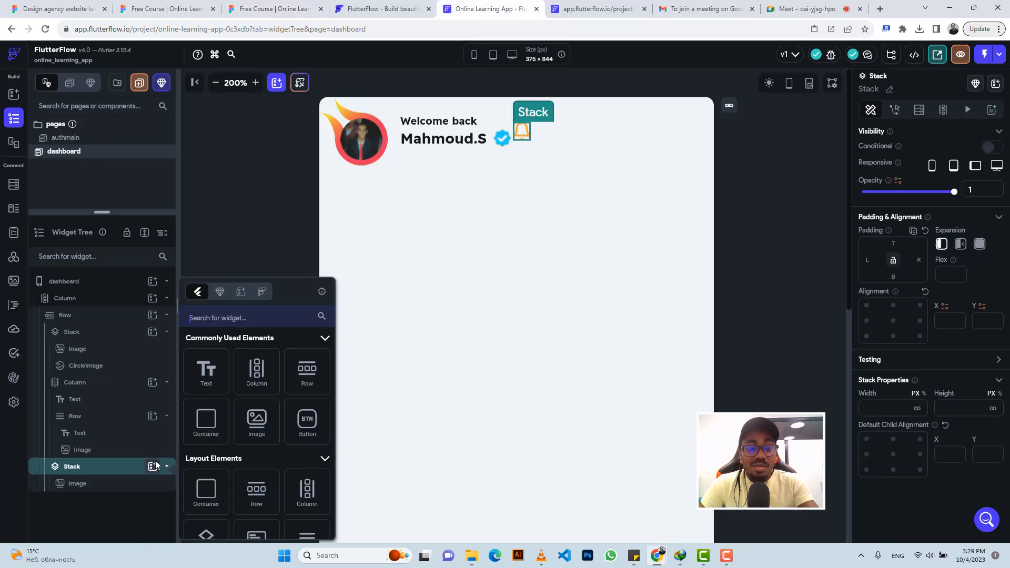
left_click(209, 423)
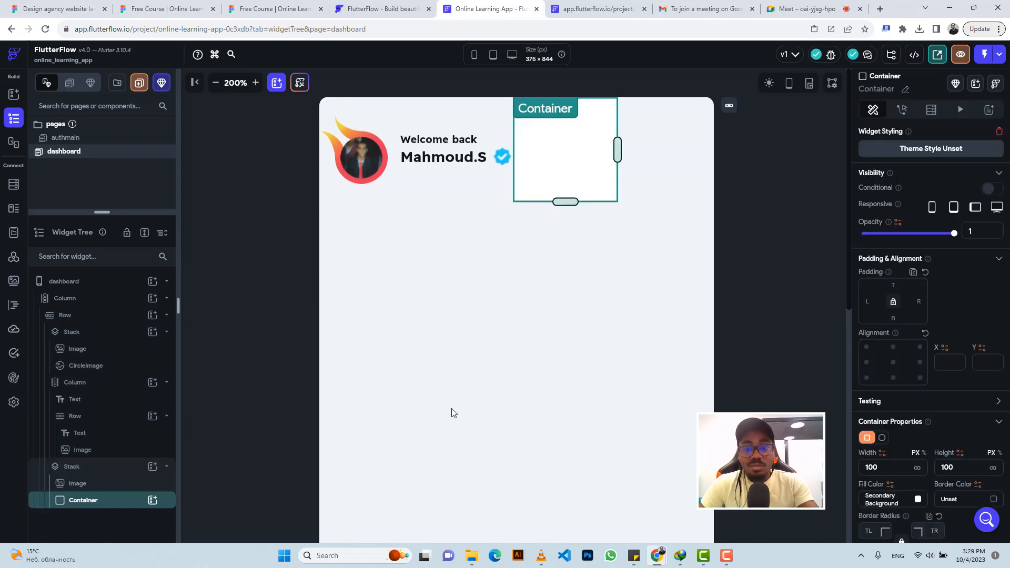
left_click(881, 438)
left_click_drag(892, 470, 854, 471)
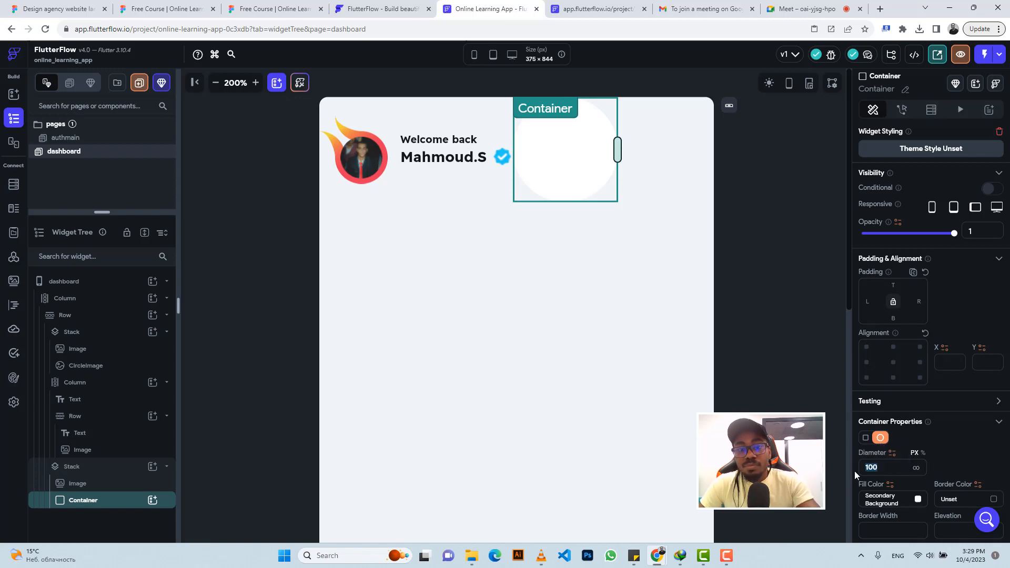
type("7")
Switch to Figma, turn on Dev Mode, and copy the bell's red dot colour #FF0000.
left_click(279, 5)
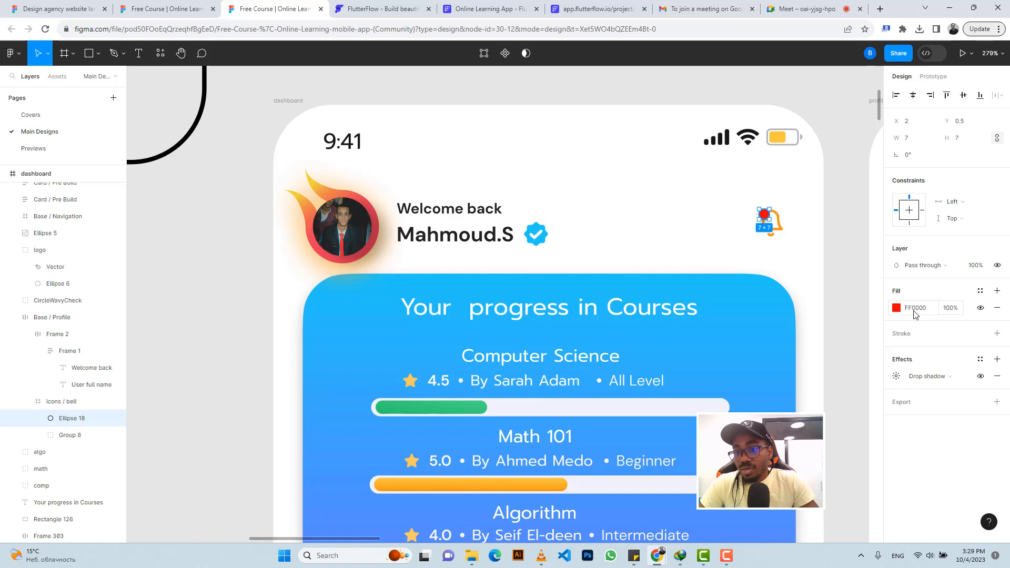
left_click(915, 310)
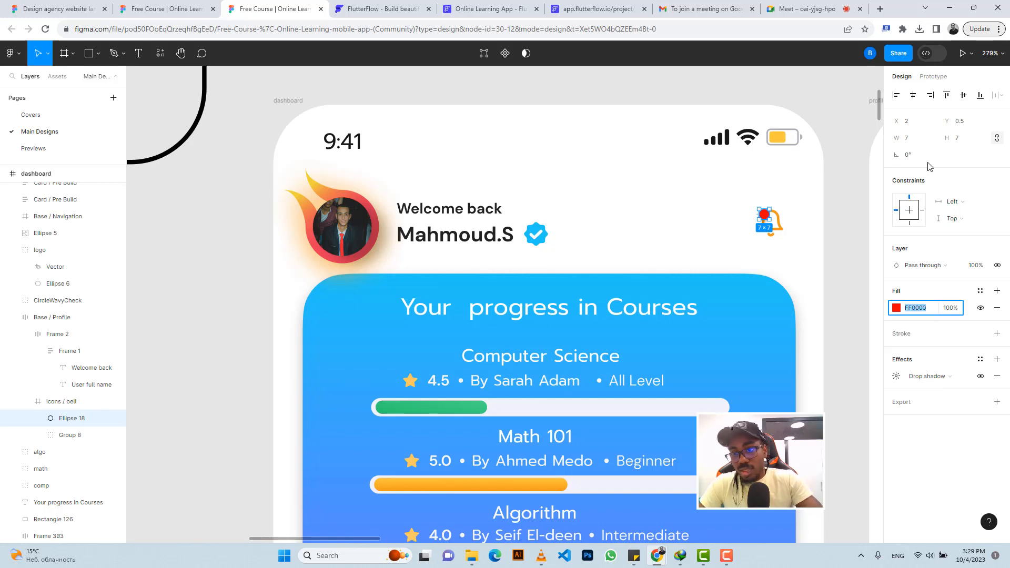
left_click(931, 54)
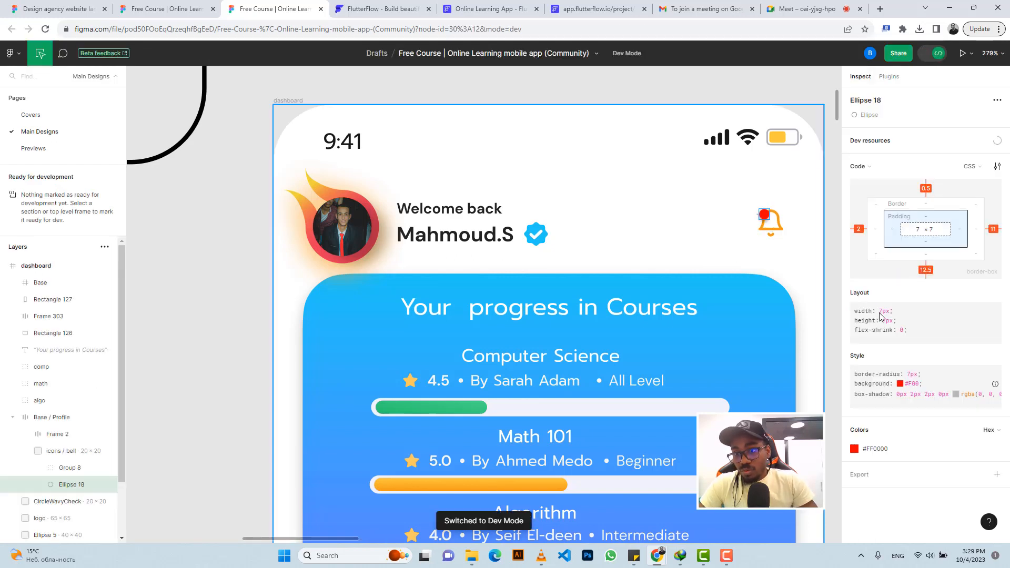
left_click(875, 465)
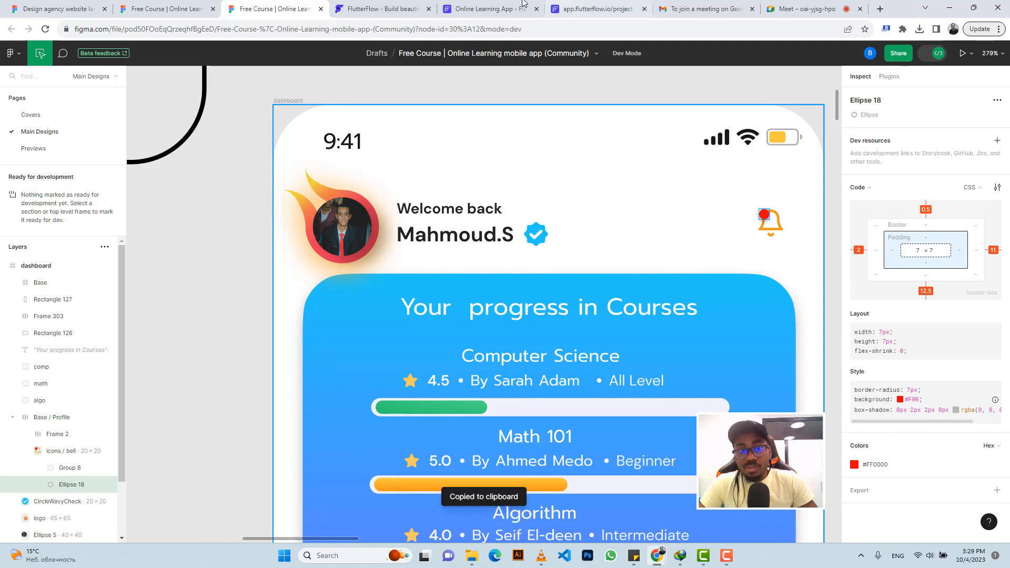
Switch back to FlutterFlow and set the circular container's fill color to #FF0000.
left_click(489, 9)
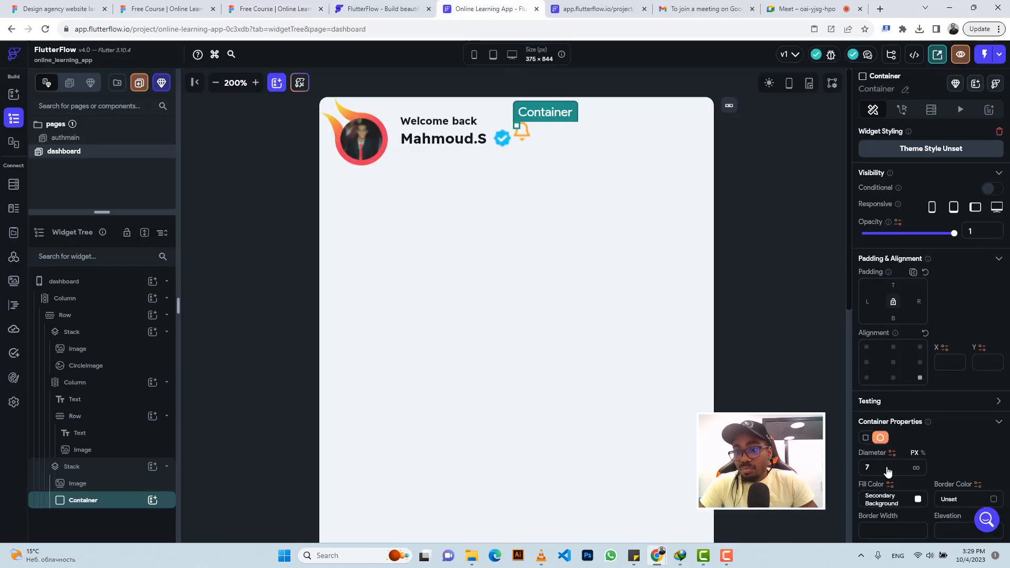
left_click(878, 498)
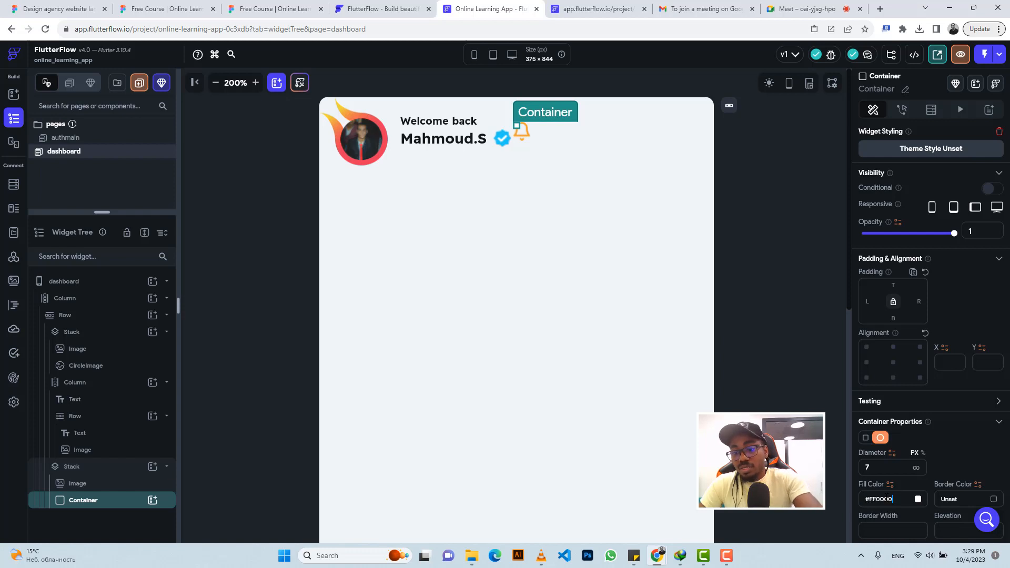
key("ctrl+v")
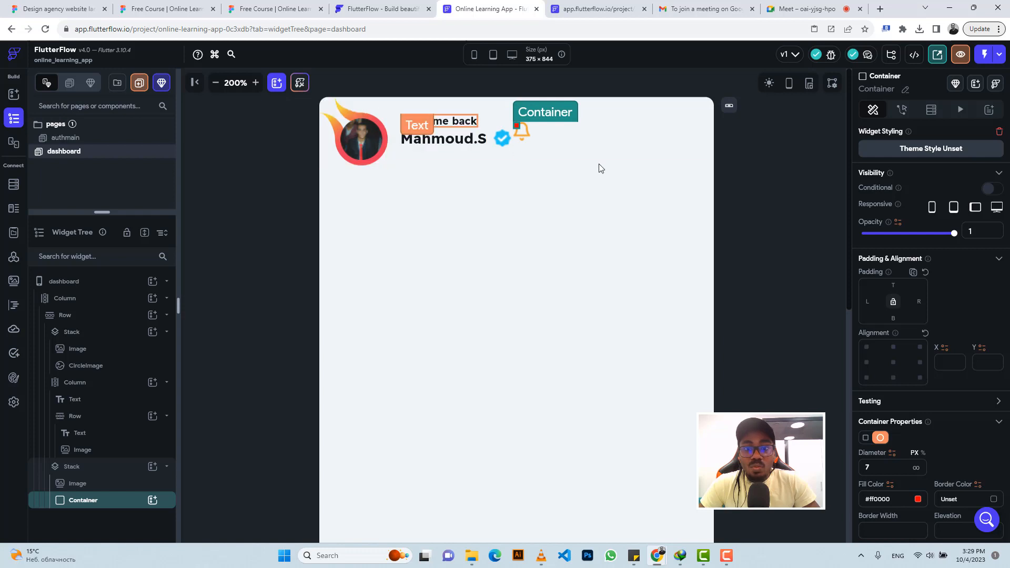
Set the header Row's main axis alignment to space between.
left_click(607, 151)
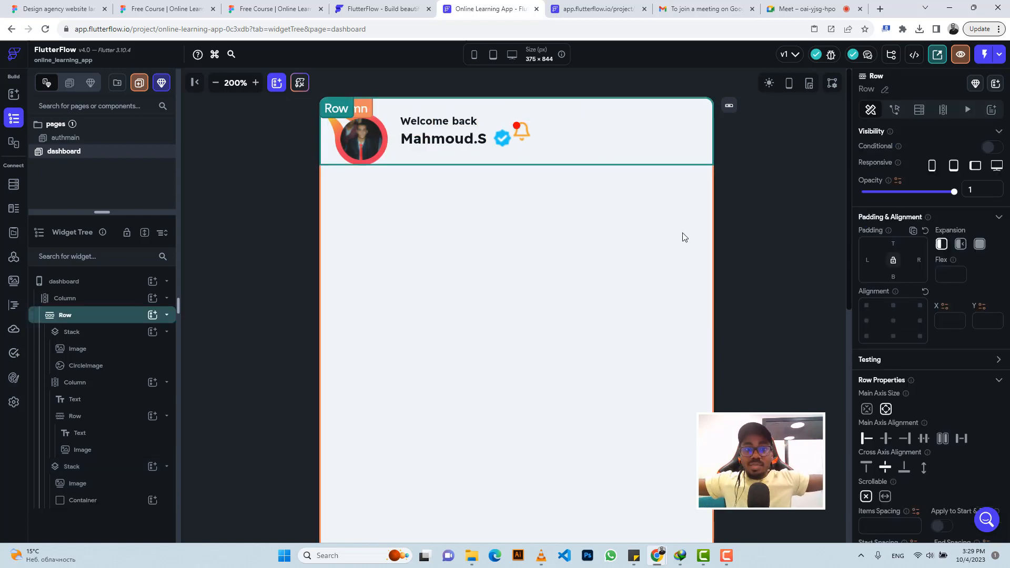
left_click(962, 439)
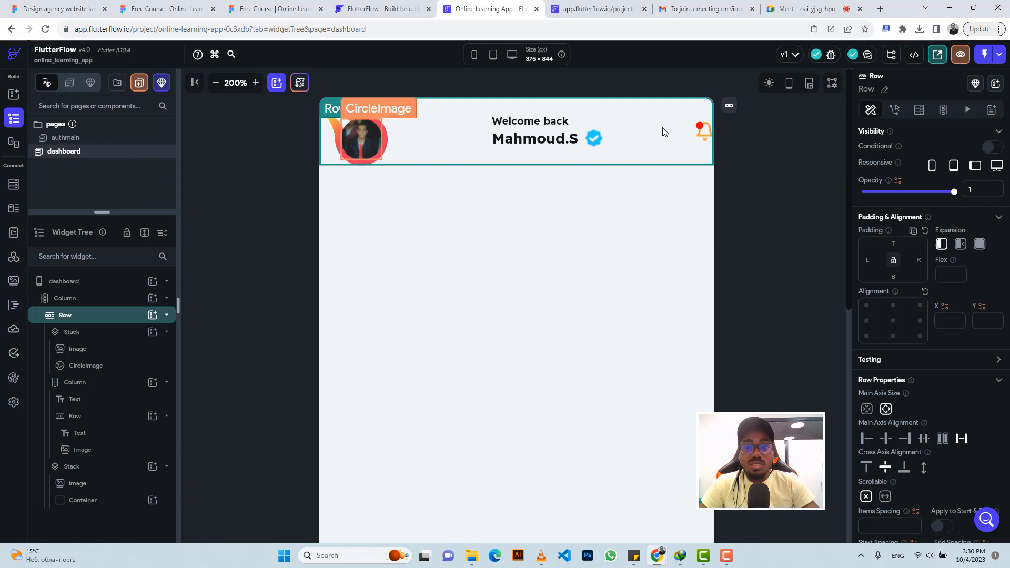
Check the bell's distance from the screen's right edge in Figma, and set the bell Stack's right padding to 26 in FlutterFlow.
left_click(699, 135)
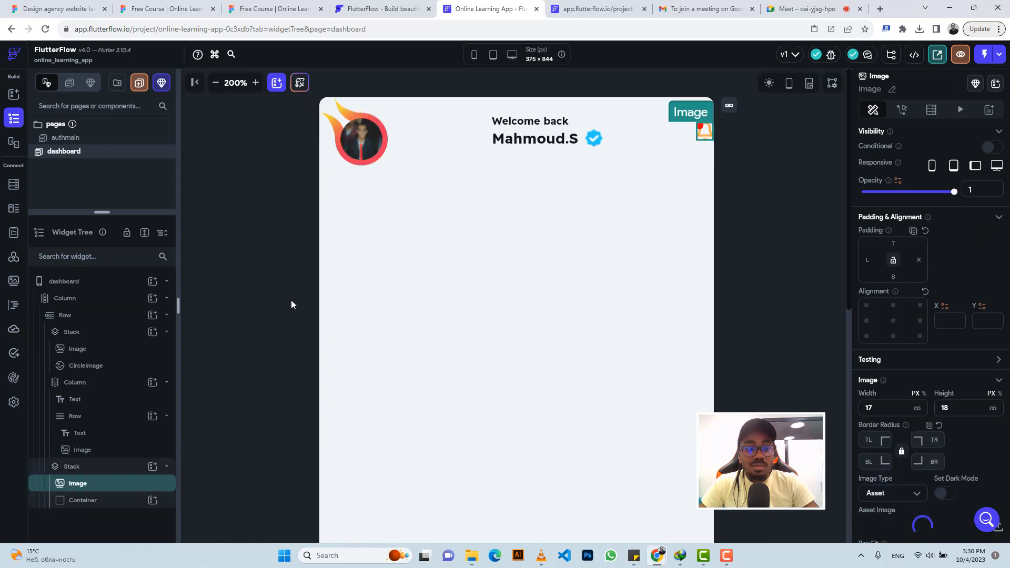
left_click(106, 467)
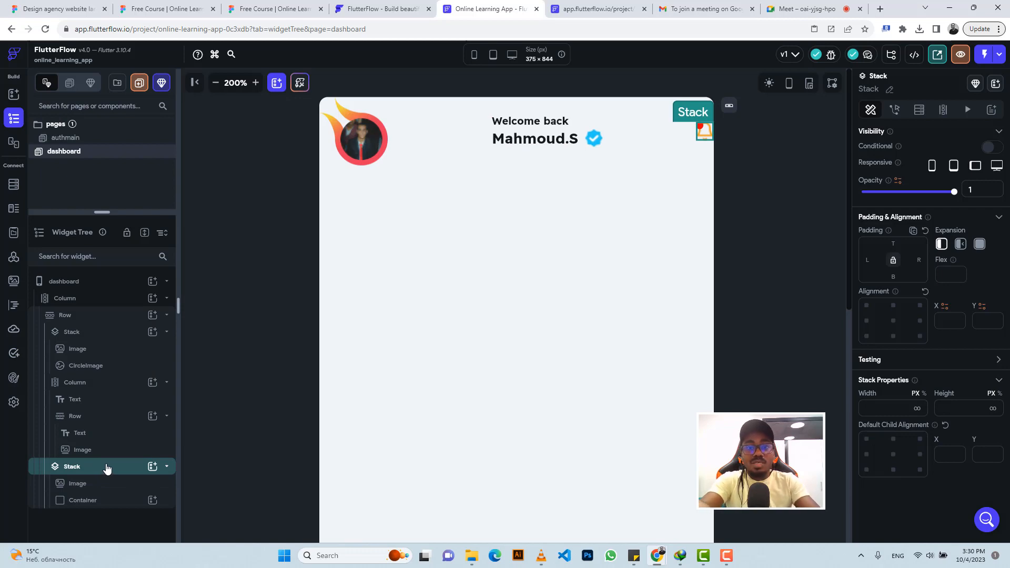
left_click(247, 10)
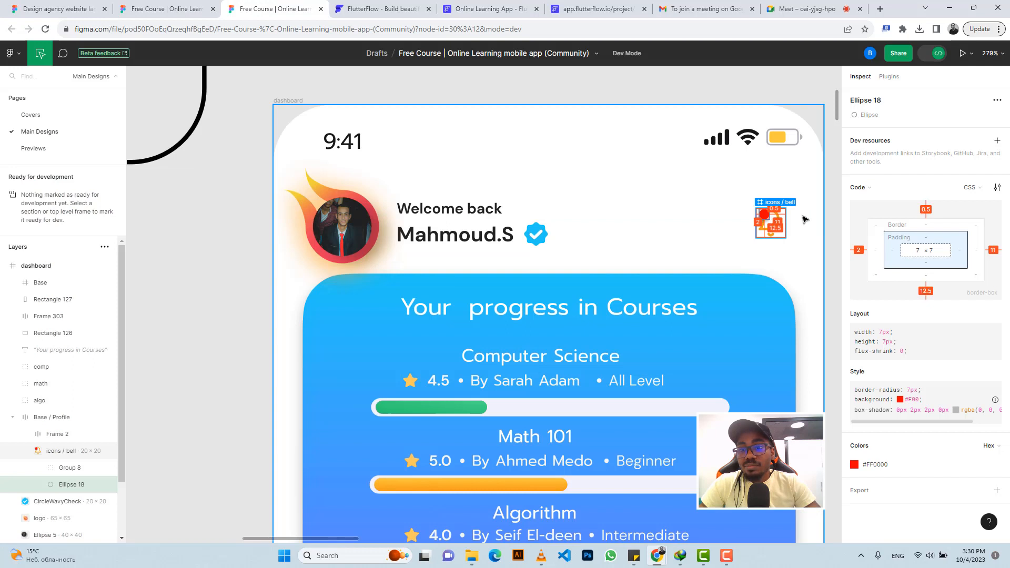
left_click(777, 229)
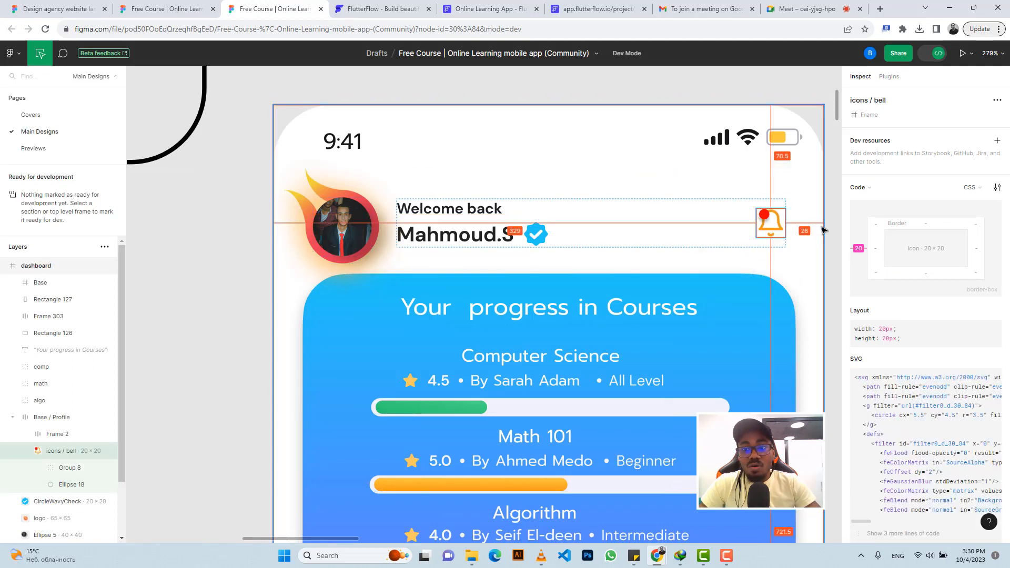
left_click(486, 9)
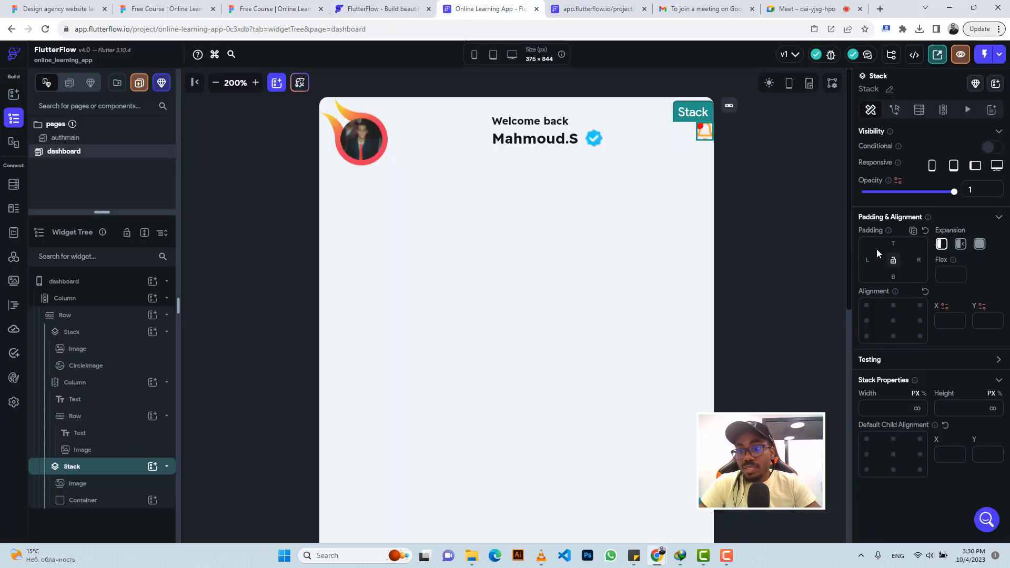
left_click(917, 265)
type("26")
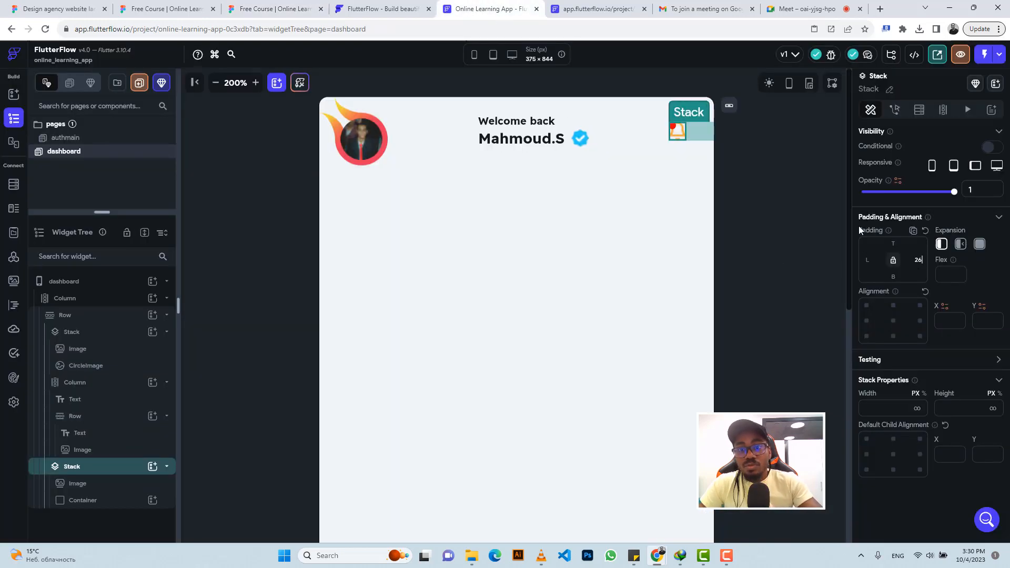
Wrap the profile picture's Stack in a Row widget.
left_click(567, 126)
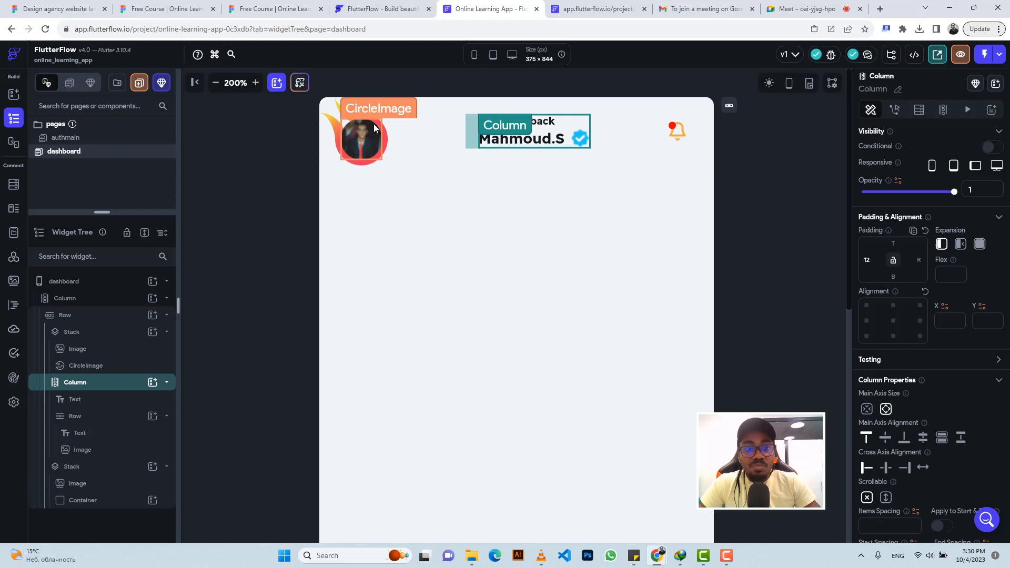
left_click(326, 130)
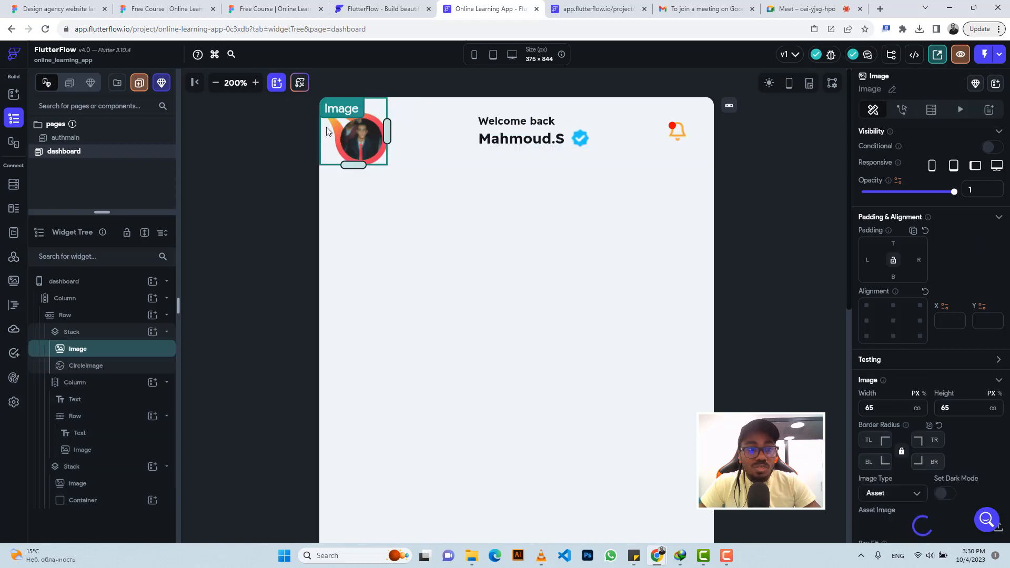
left_click(104, 334)
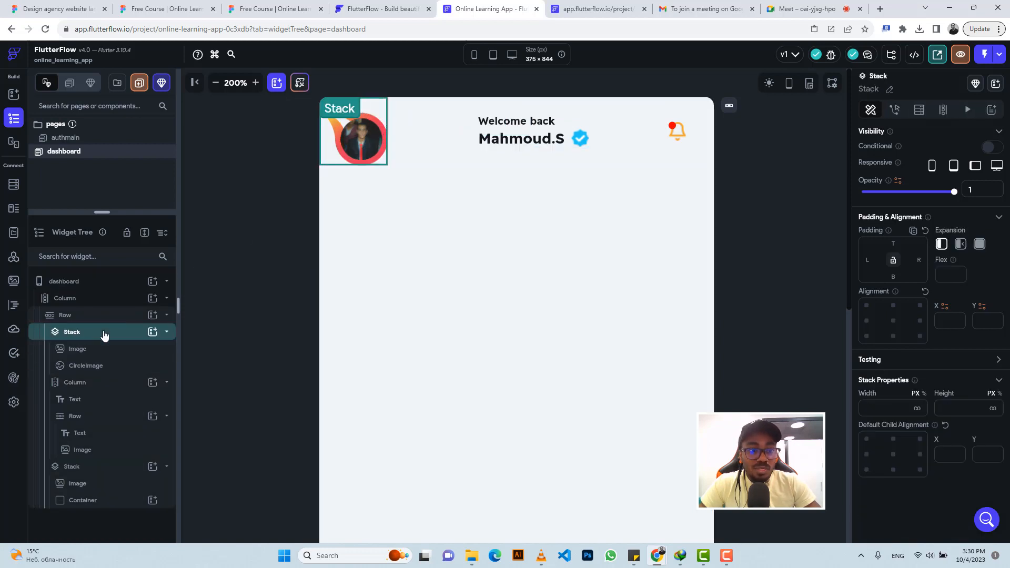
left_click(103, 334)
right_click(103, 334)
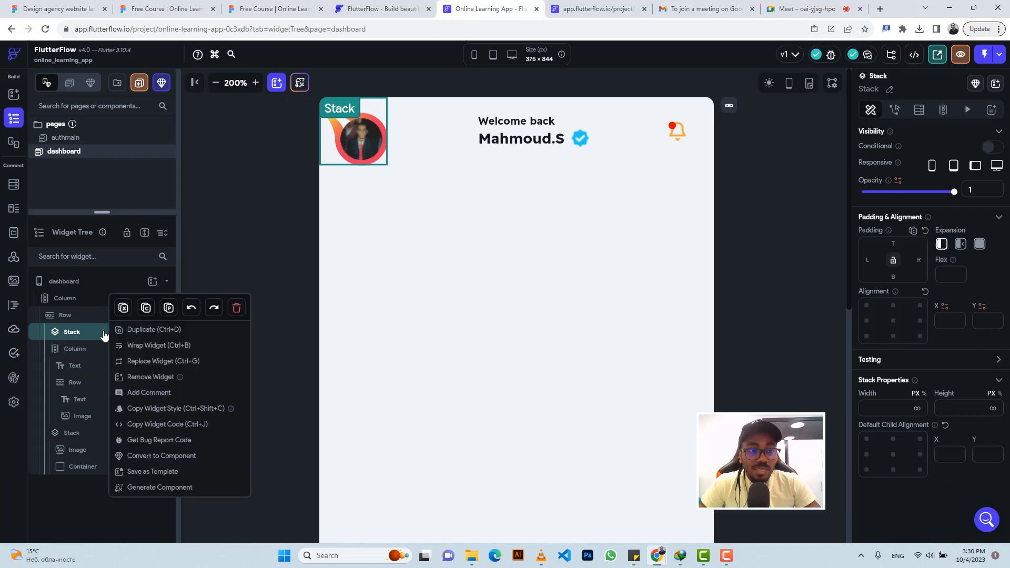
left_click(152, 345)
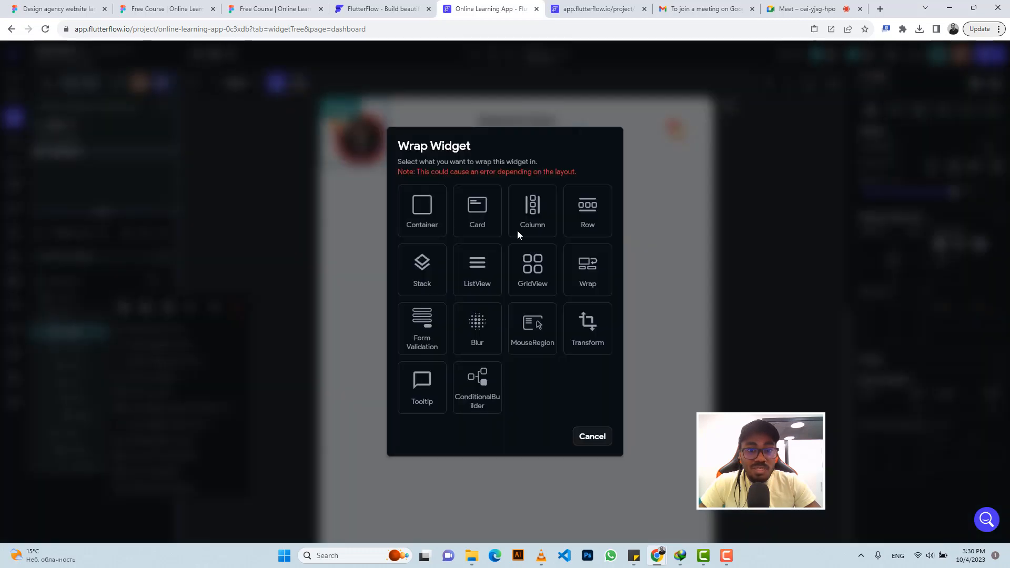
left_click(588, 212)
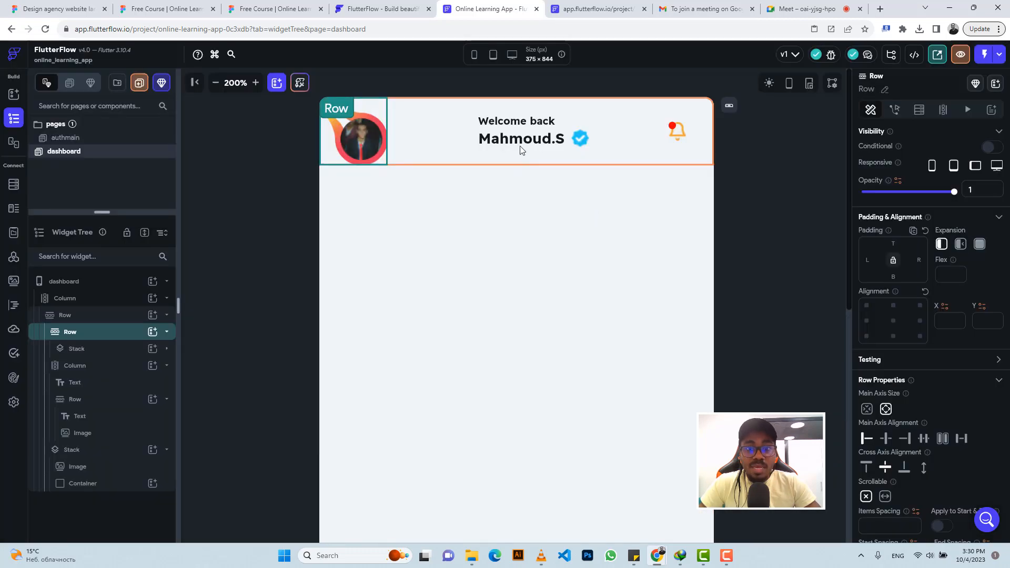
Move the Column holding the welcome text and user name into the new Row beside the profile picture.
left_click(565, 125)
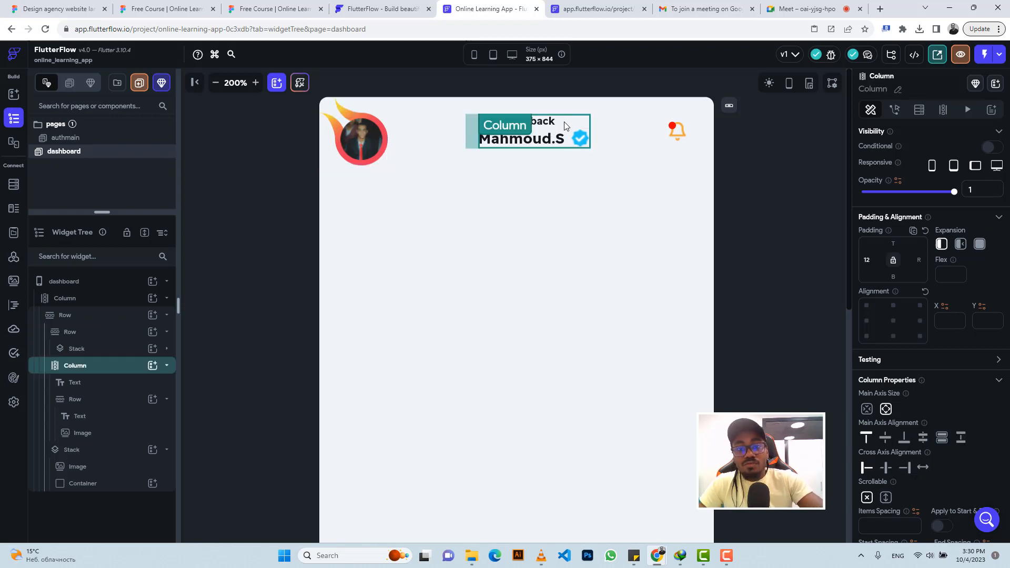
key("ctrl+x")
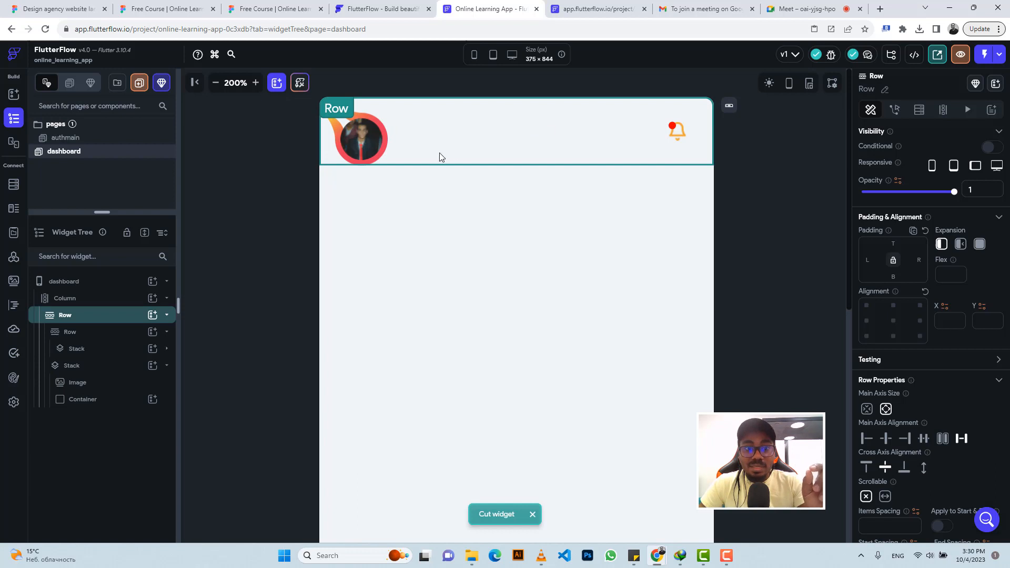
left_click(337, 128)
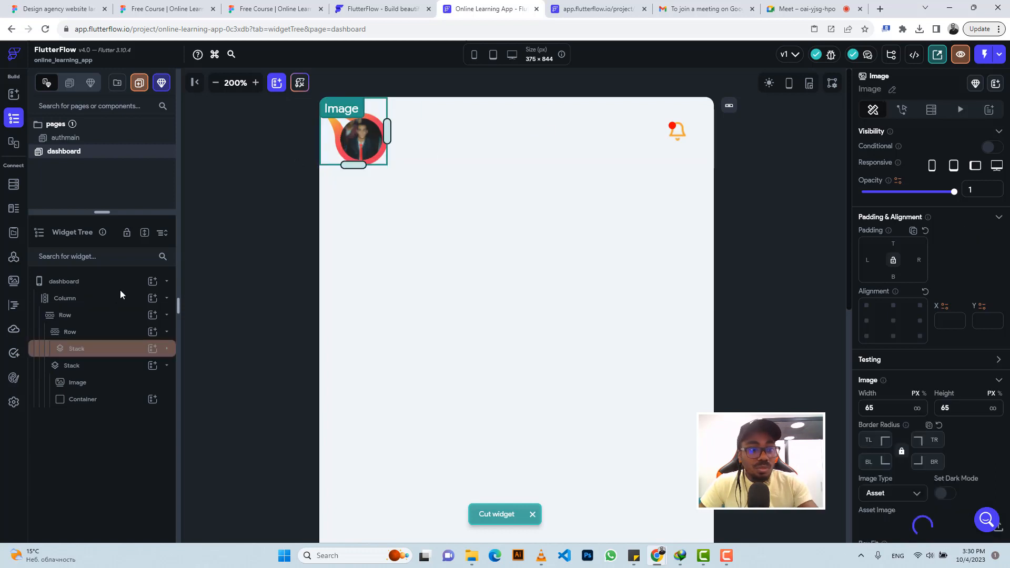
left_click(100, 333)
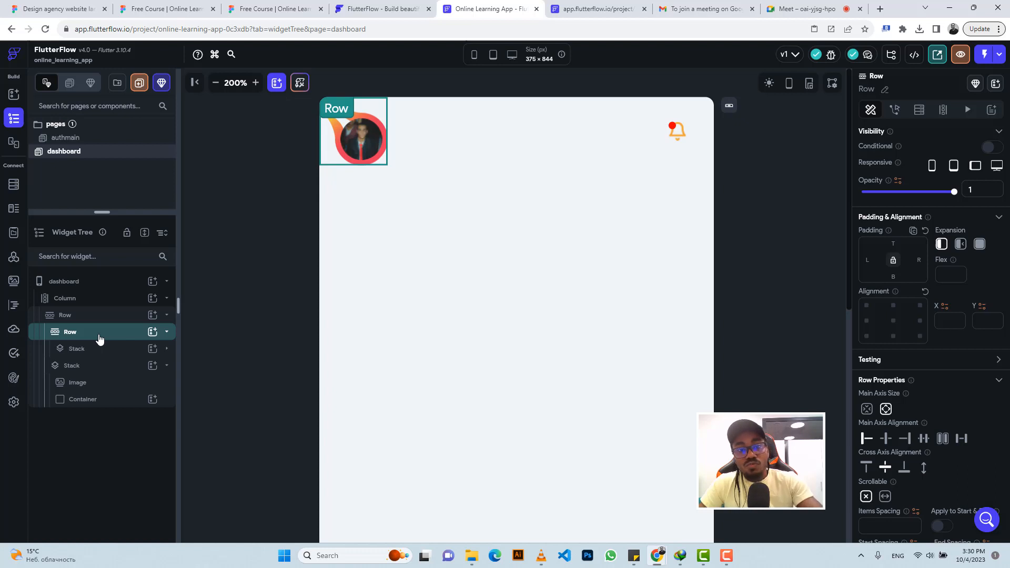
key("ctrl+v")
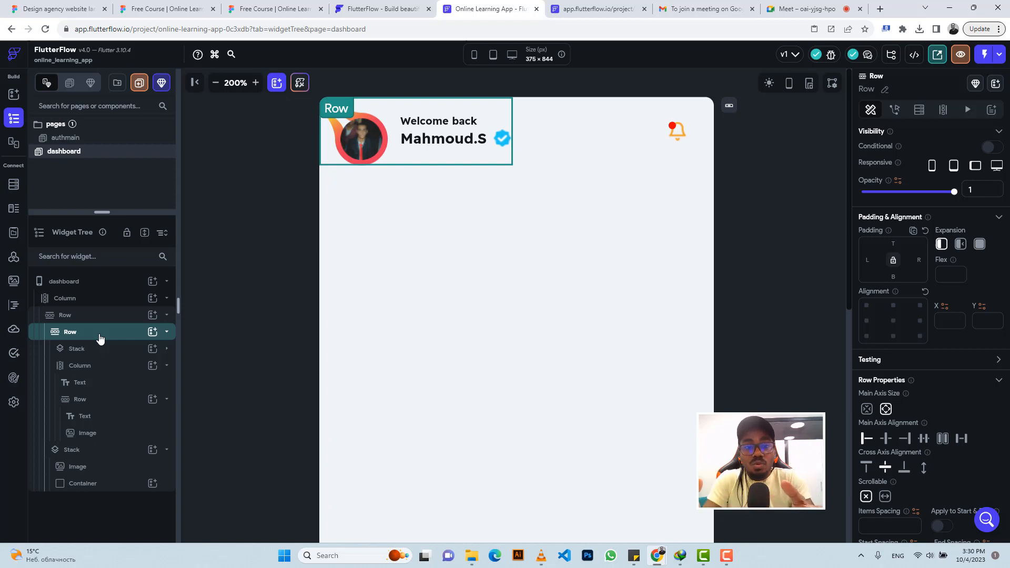
Switch to Figma and inspect the size and margins of the blue course progress card on the dashboard.
left_click(579, 152)
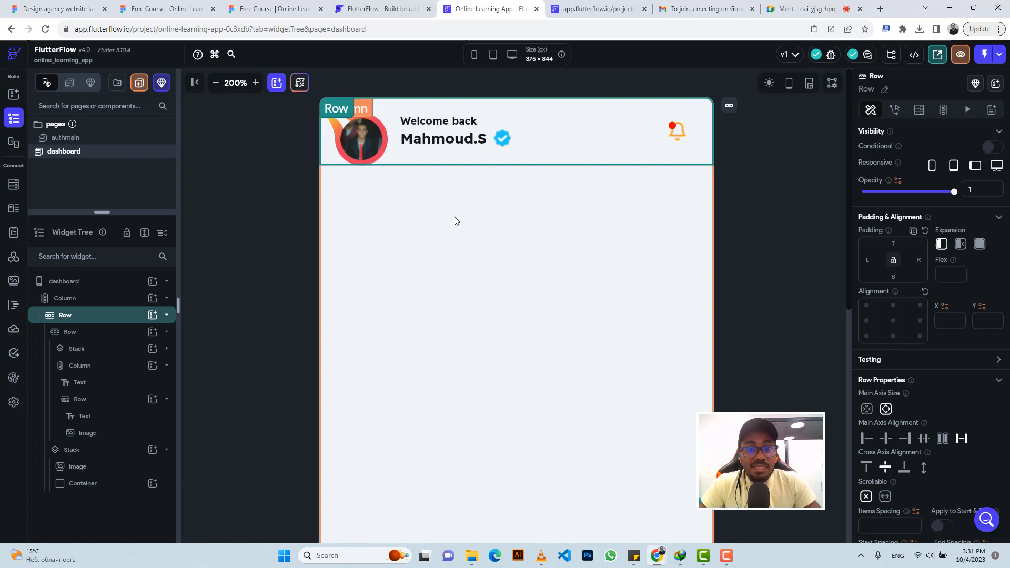
left_click(215, 84)
left_click(214, 84)
left_click(214, 84)
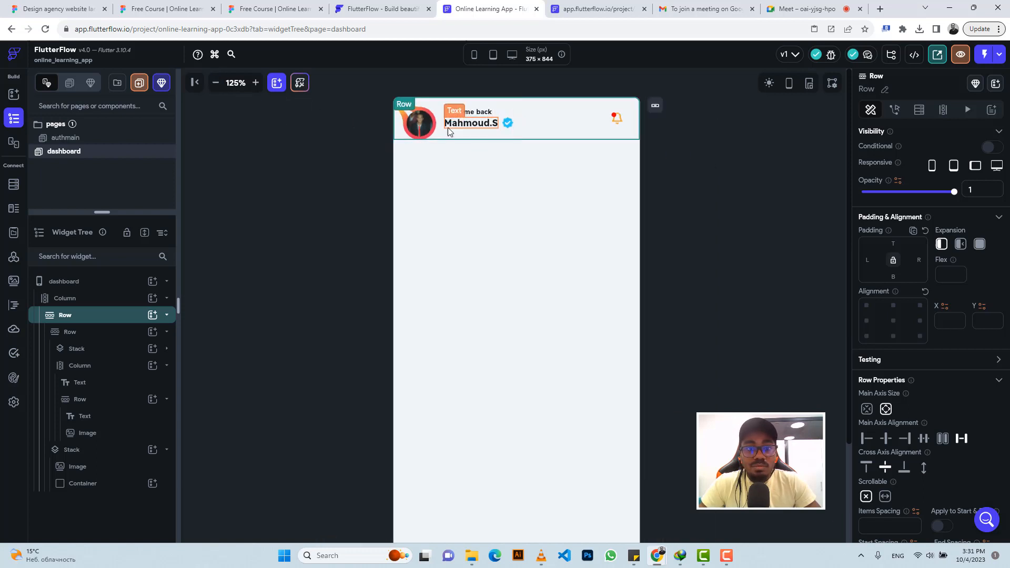
left_click(263, 7)
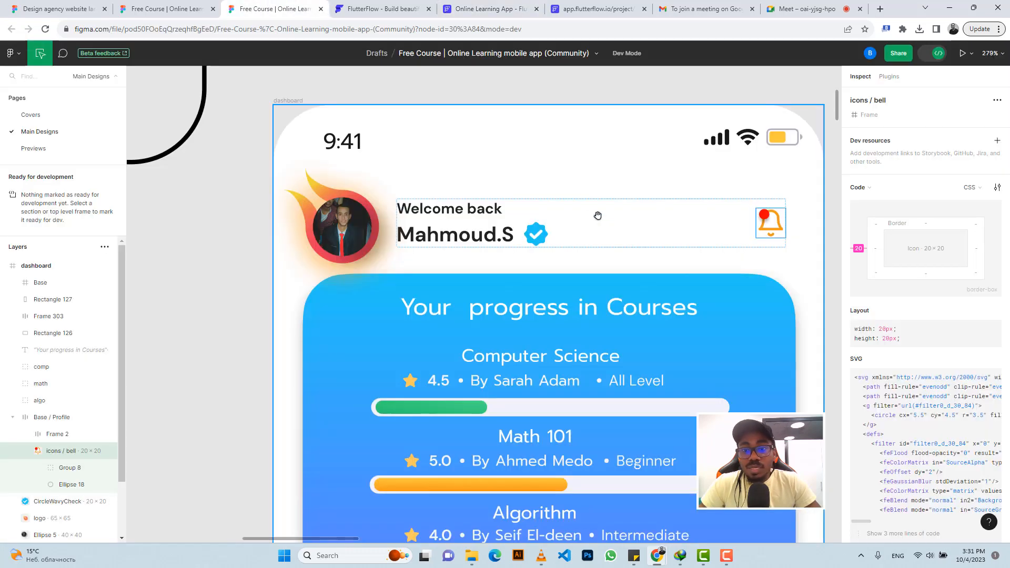
scroll(603, 222, "down", 3)
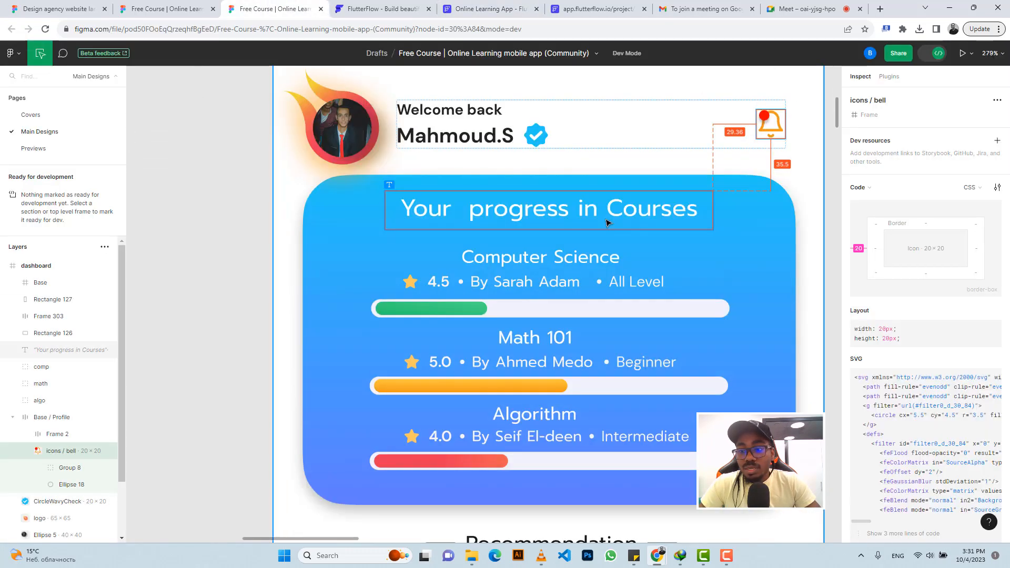
scroll(607, 219, "down", 3)
scroll(651, 233, "right", 3)
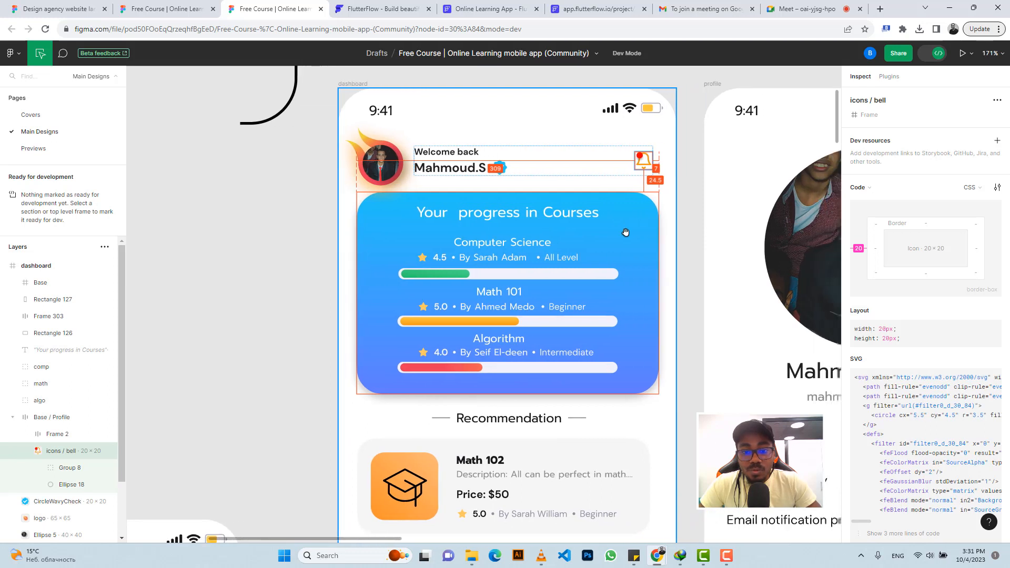
left_click(641, 199)
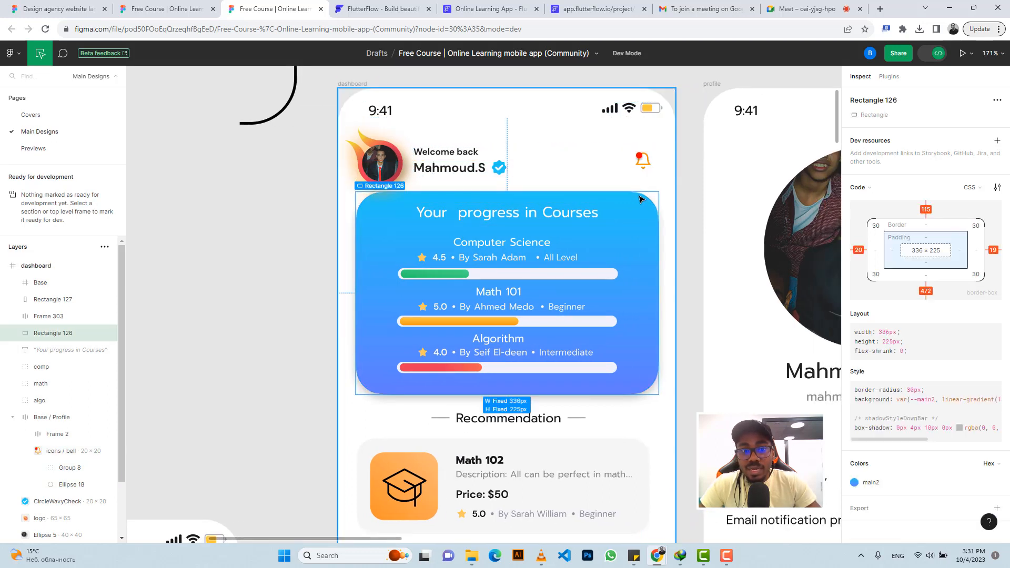
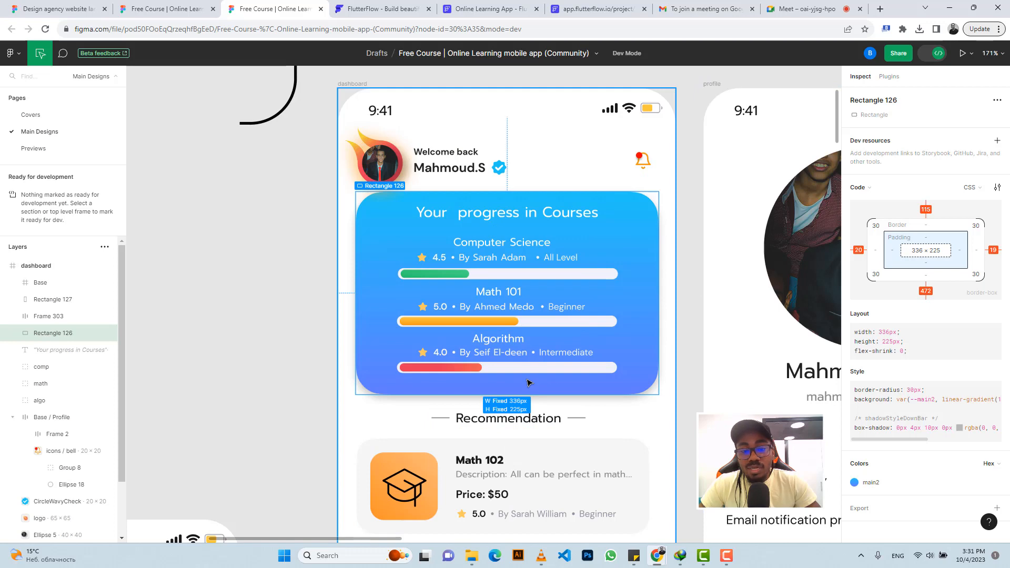
Switch back to FlutterFlow and add a Container to the page's main Column, below the header Row.
left_click(496, 7)
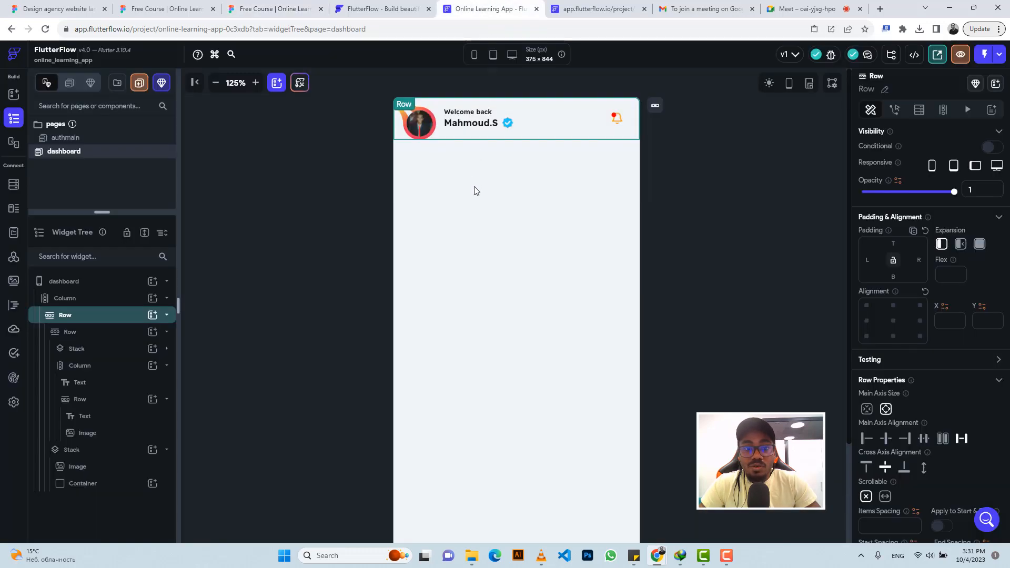
left_click(474, 190)
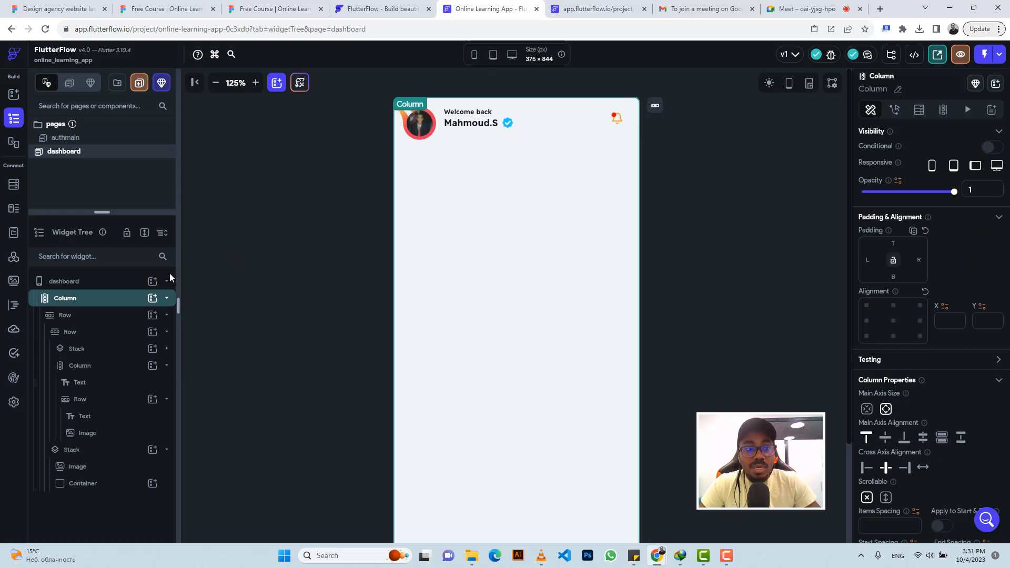
left_click(151, 303)
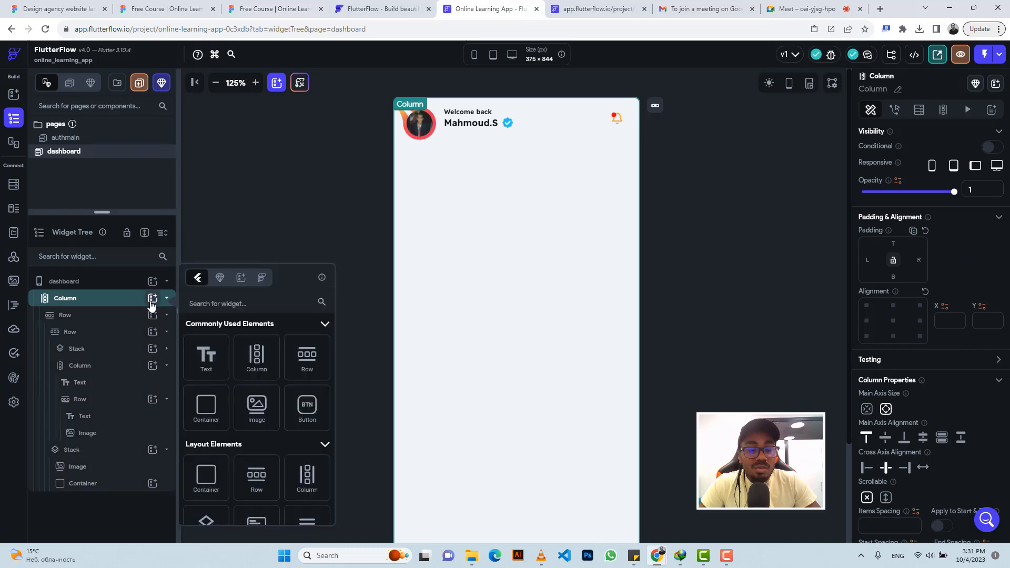
left_click(201, 415)
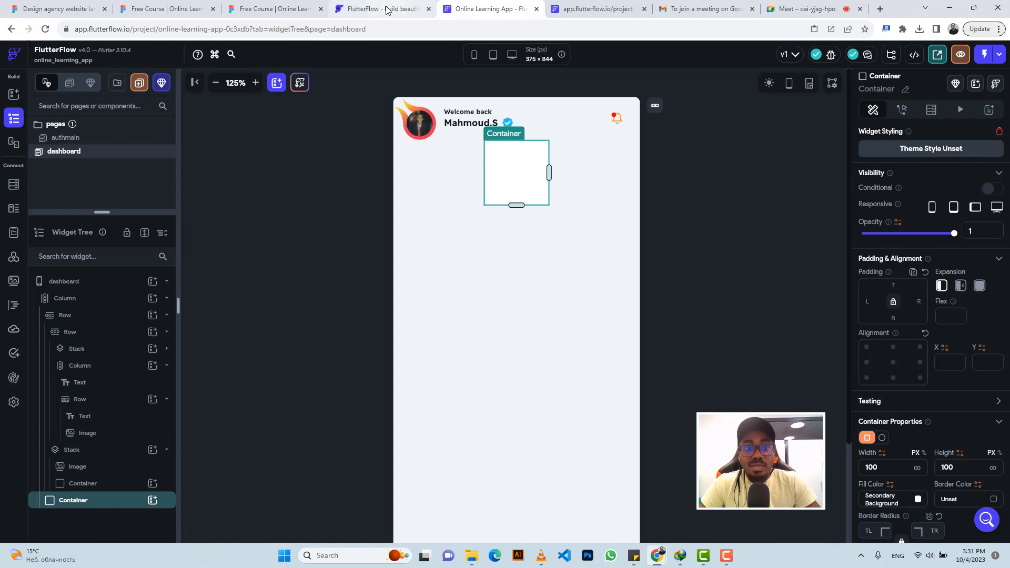
Recheck the progress card in Figma, and set the new Container's height to 225 px and its width to infinity in FlutterFlow.
left_click(387, 10)
left_click(284, 10)
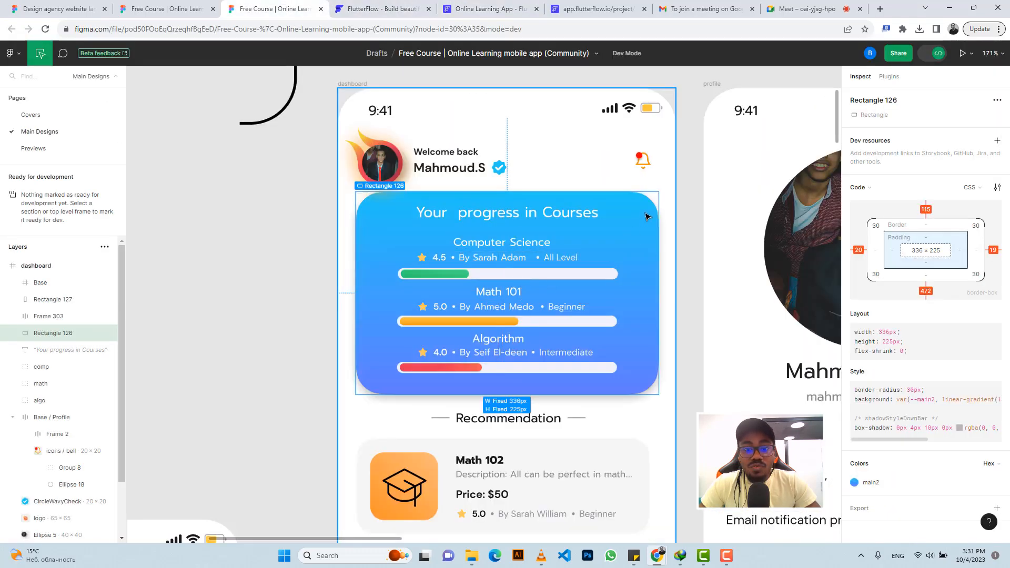
left_click(486, 9)
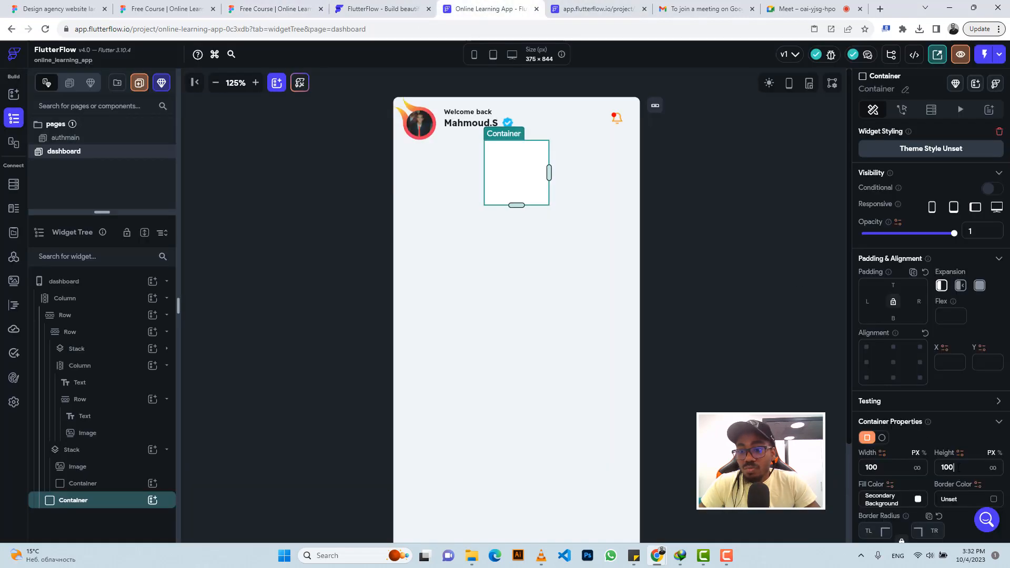
double_click(957, 467)
type("225")
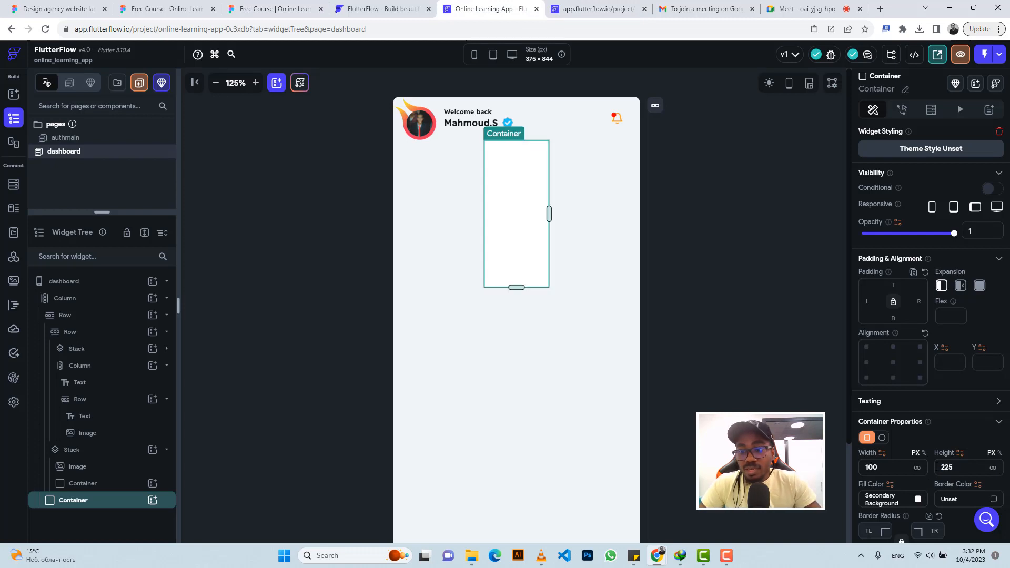
left_click(918, 469)
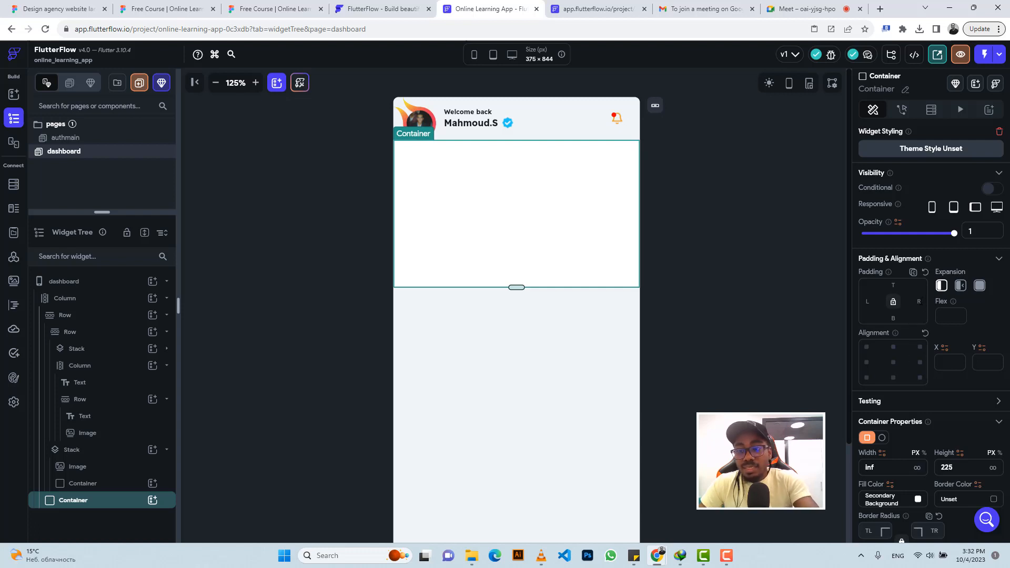
Set the progress card Container's right and left padding to 19.
type("19")
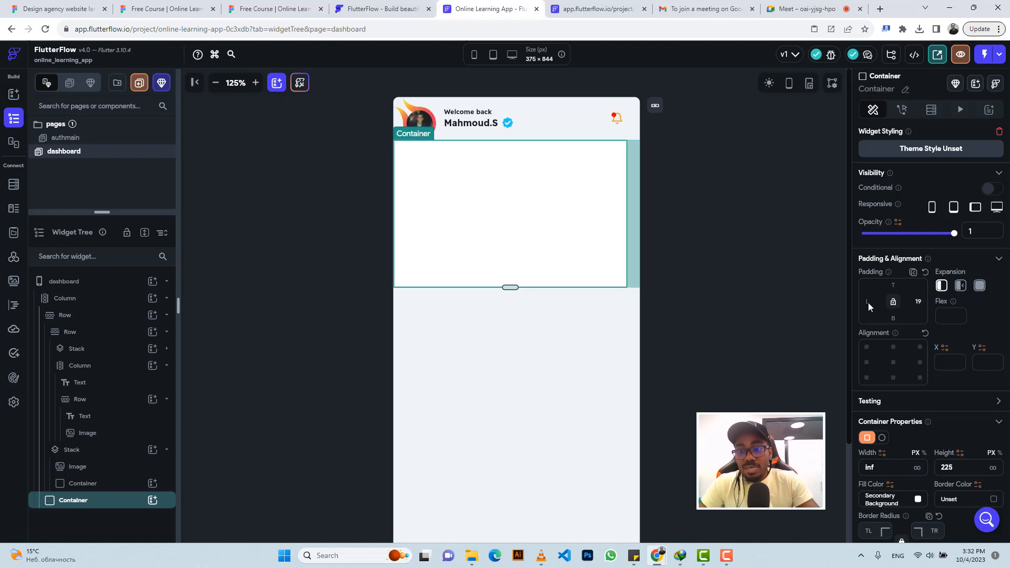
type("1")
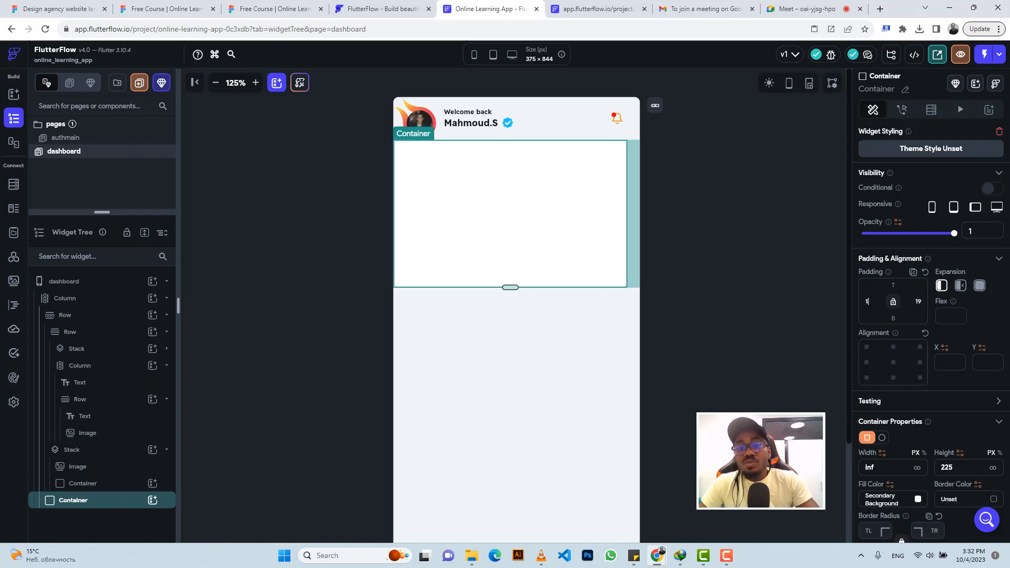
type("9")
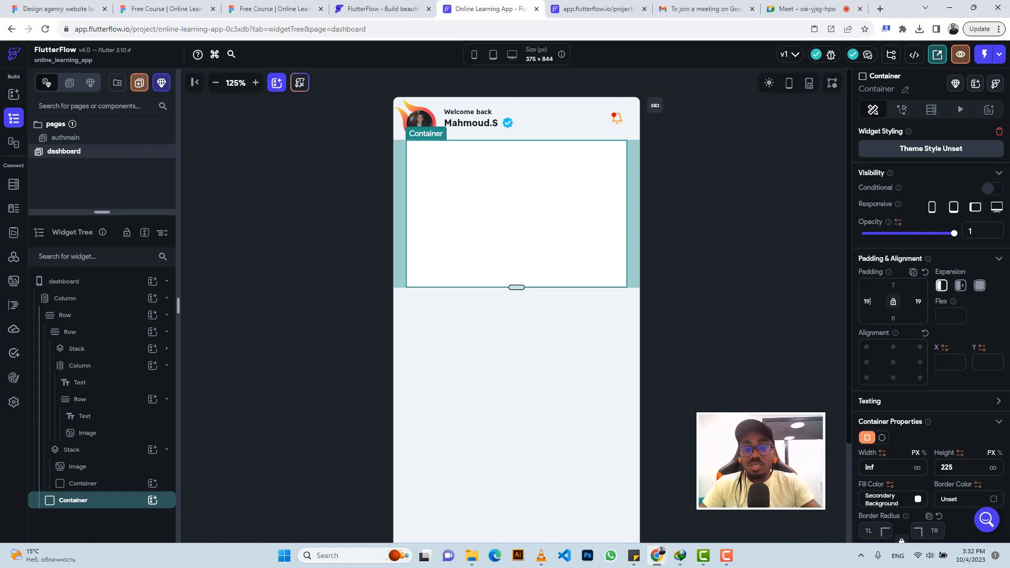
Check the card's corners in Figma, and set the Container's border radius to 30 on all corners in FlutterFlow.
left_click(274, 8)
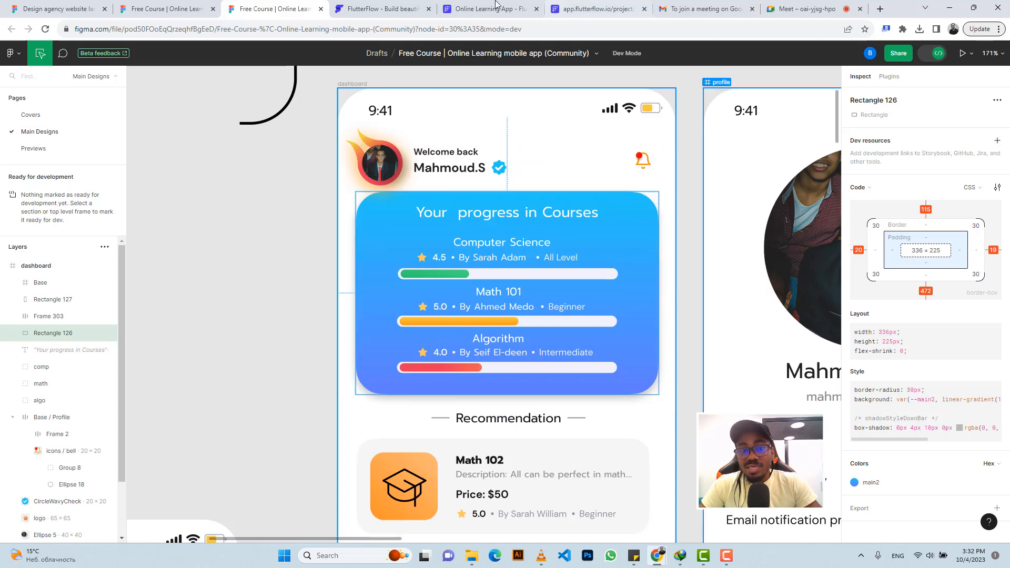
left_click(521, 9)
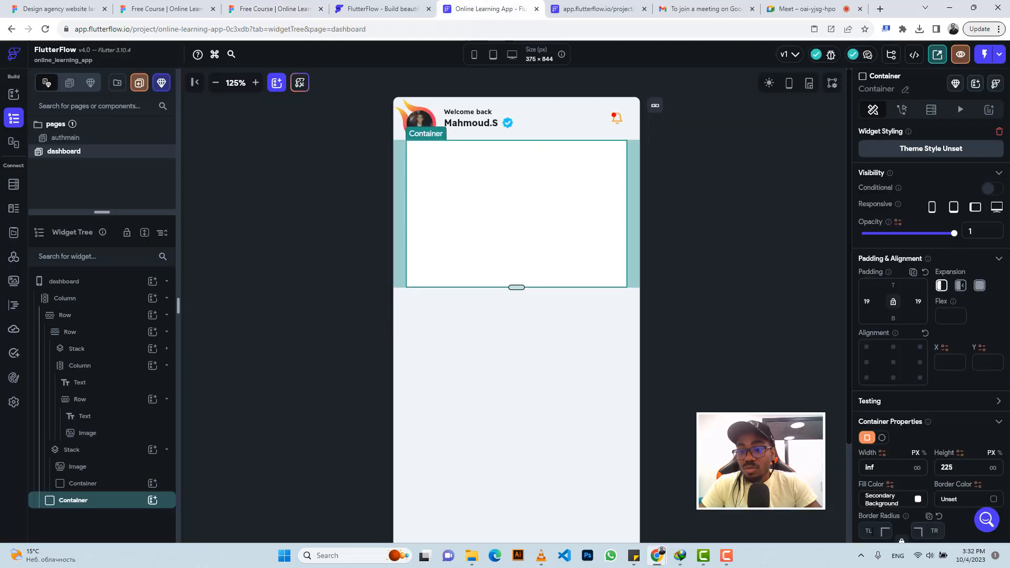
scroll(871, 537, "down", 1)
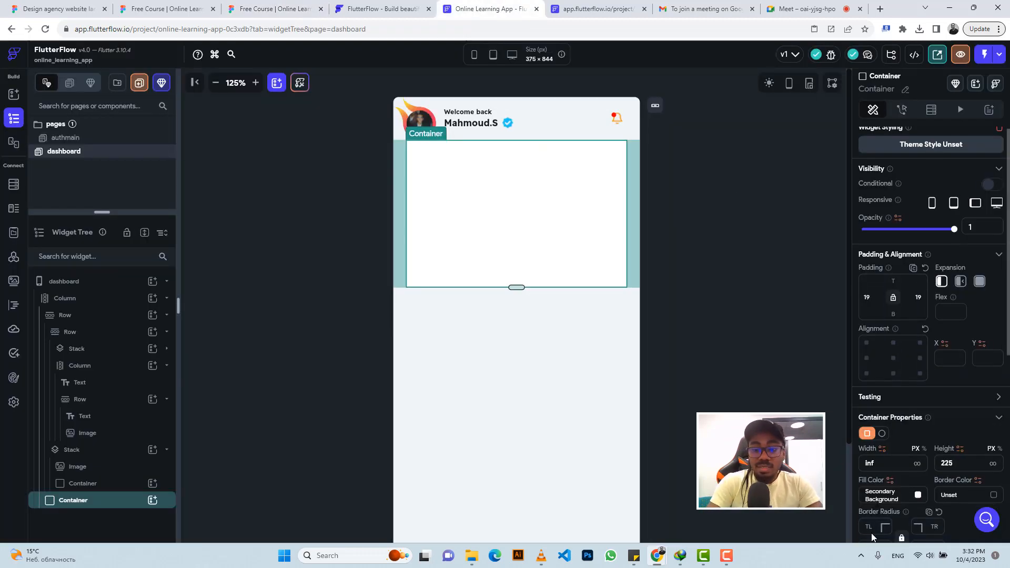
type("0")
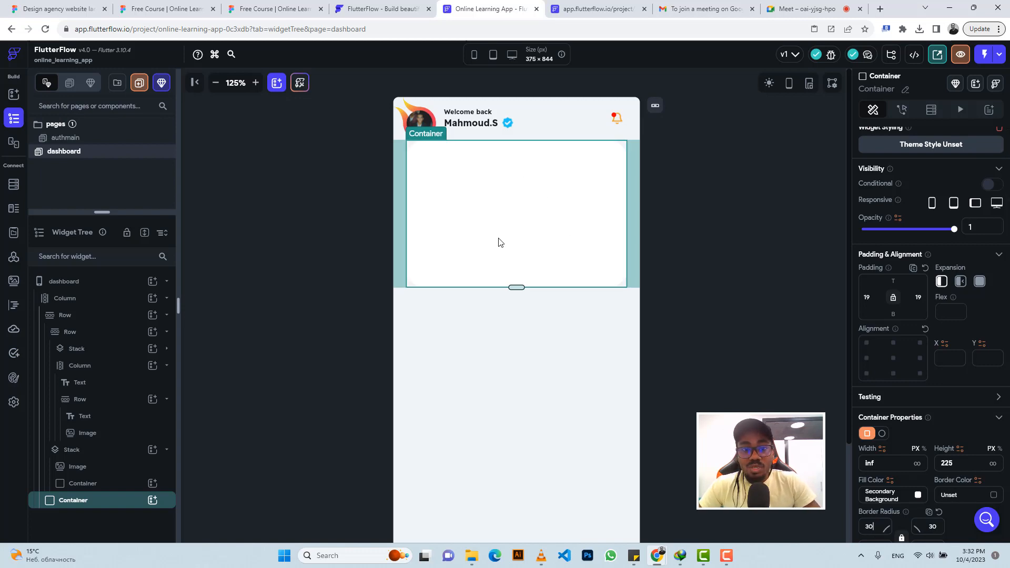
In Figma, inspect the progress card's heading typography and the gradient colours of the card's main2 style.
left_click(265, 9)
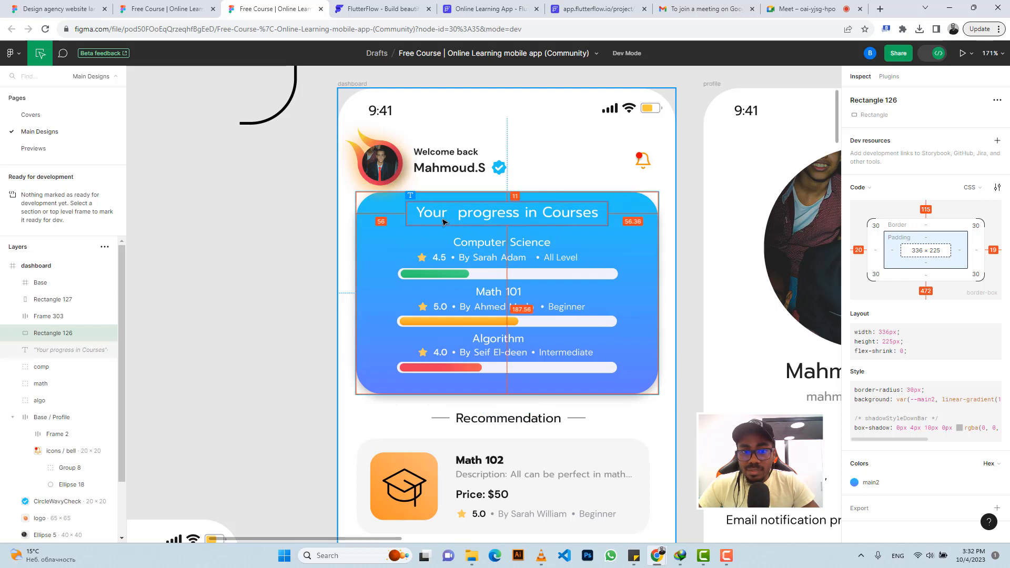
left_click(421, 214)
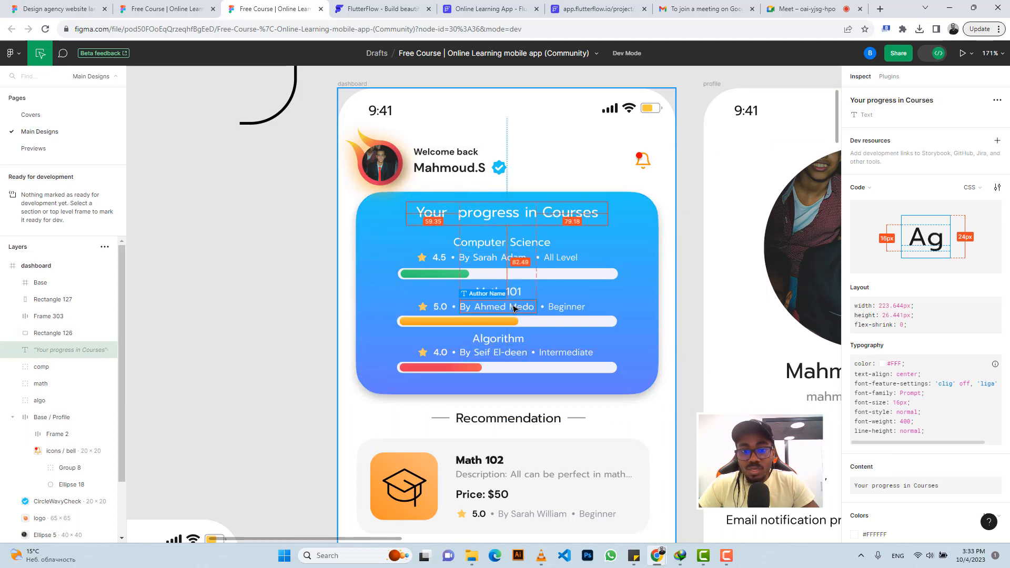
scroll(512, 305, "down", 1)
scroll(512, 305, "down", 3)
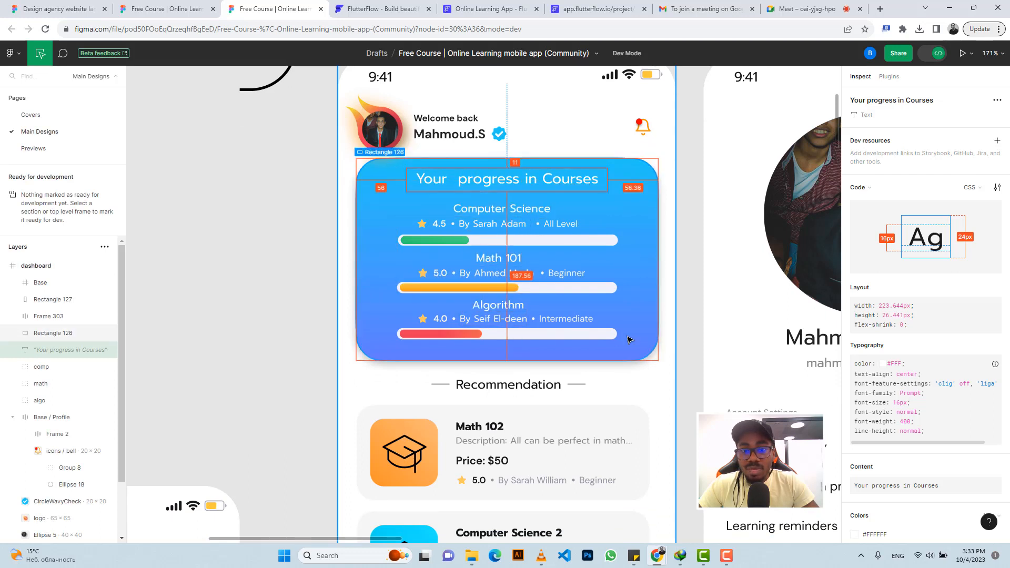
left_click(372, 167)
left_click(870, 483)
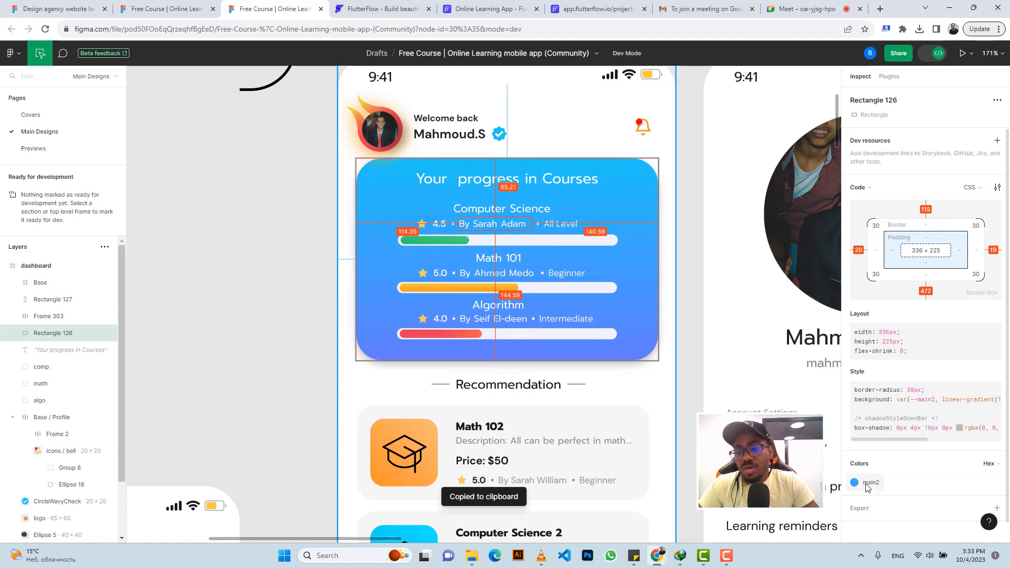
mouse_move(868, 488)
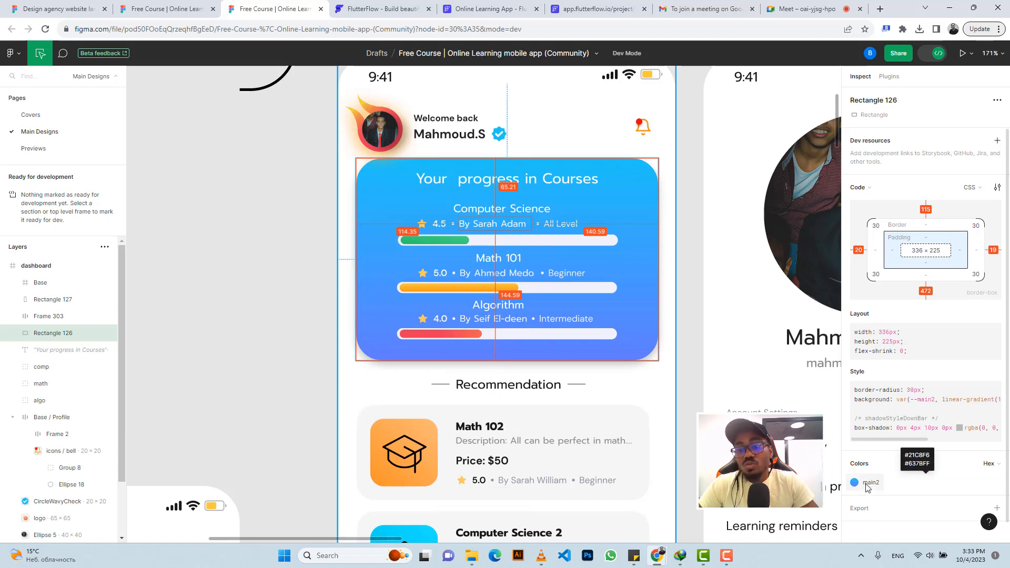
Switch back to FlutterFlow and enable a gradient fill on the progress card Container.
left_click(493, 9)
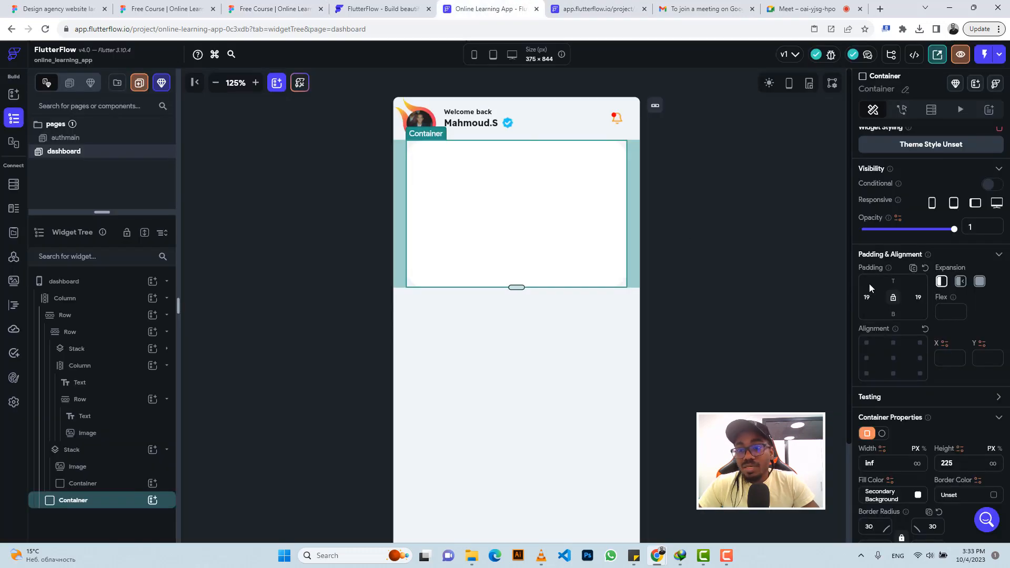
scroll(904, 302, "down", 6)
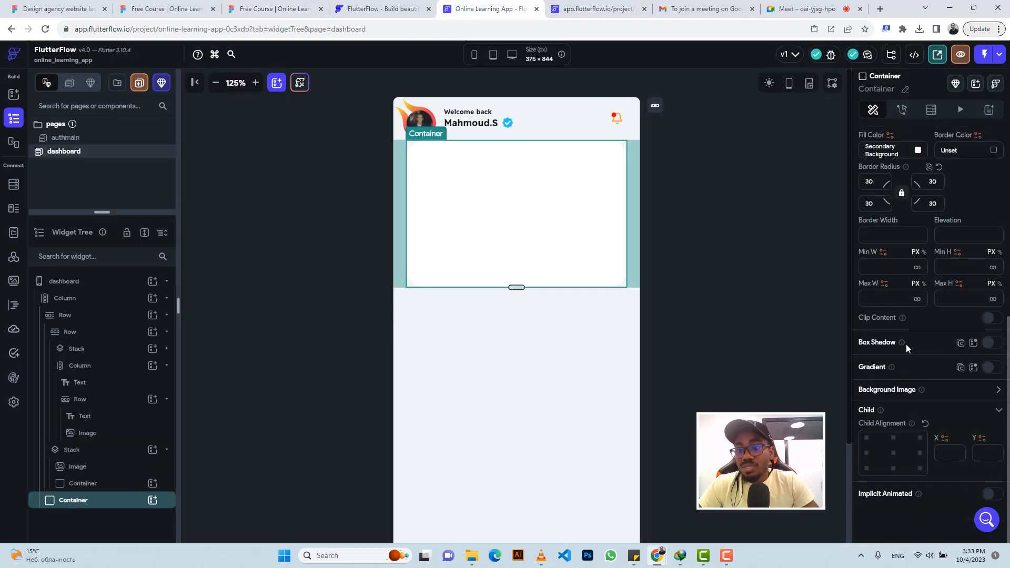
left_click(992, 368)
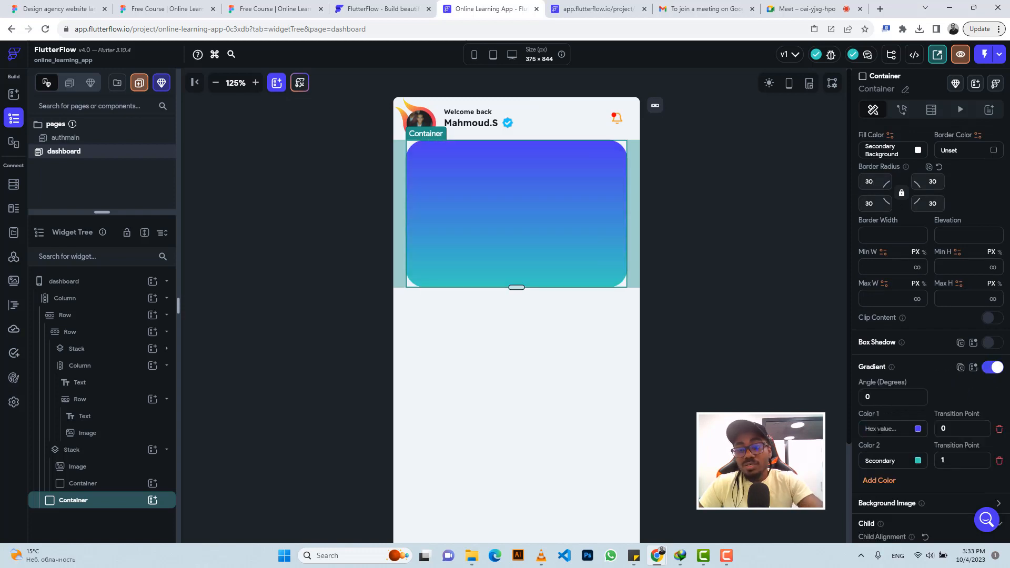
Try to fill in the gradient's Color 1 with the main2 colour copied from the Figma card.
type("a2")
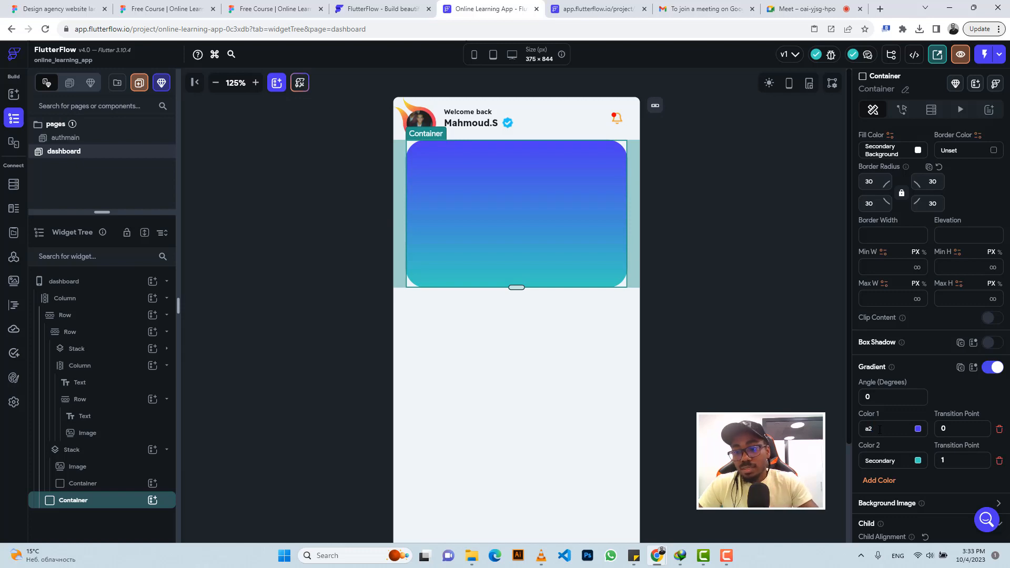
key("BackSpace")
key("BackSpace")
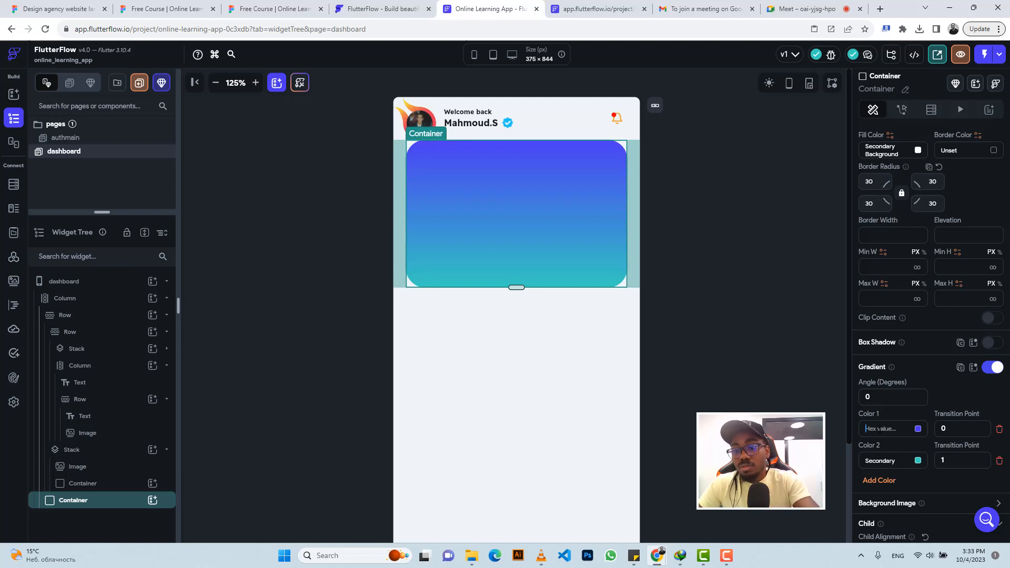
left_click(312, 8)
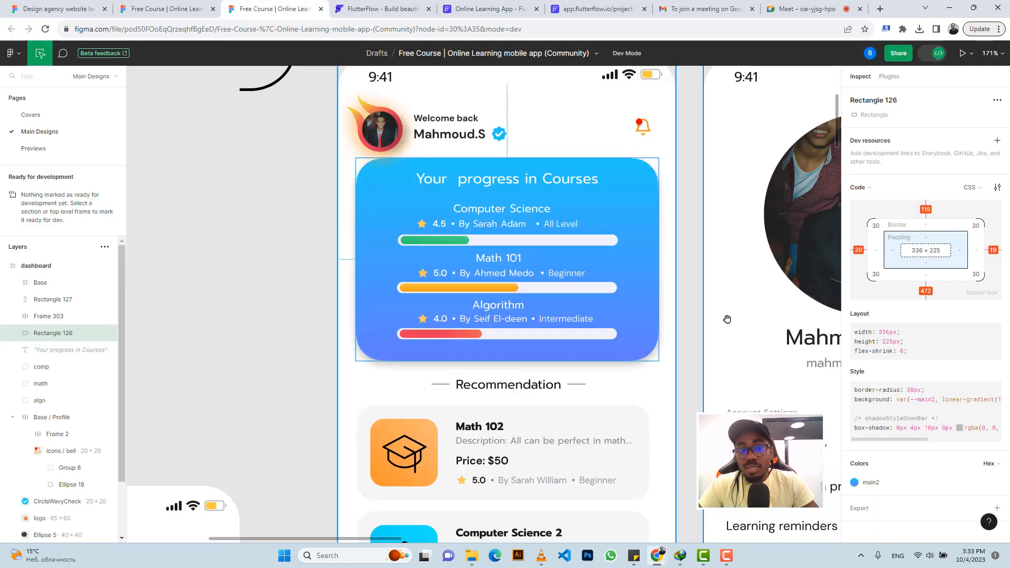
left_click(869, 488)
left_click(488, 7)
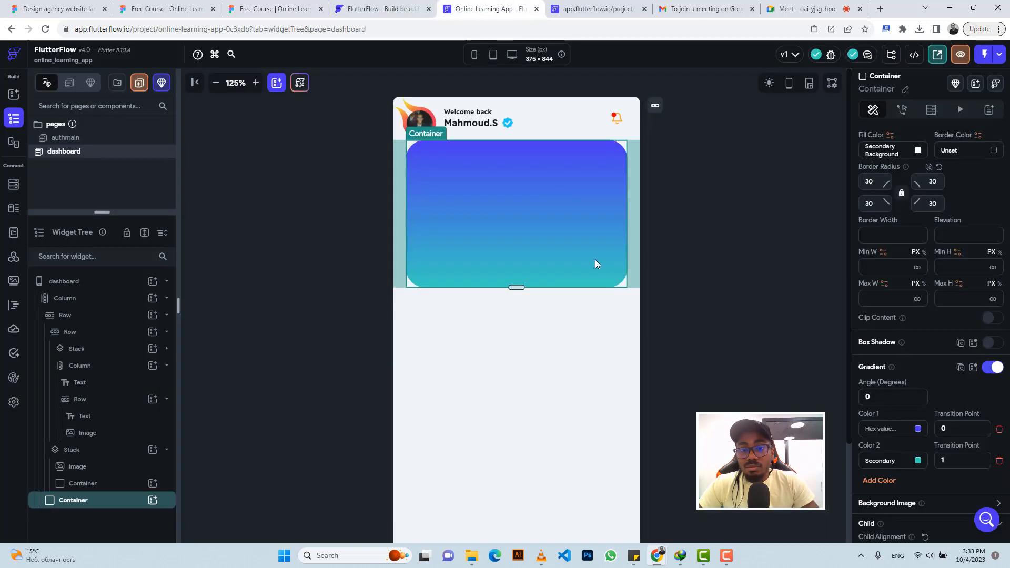
left_click(891, 429)
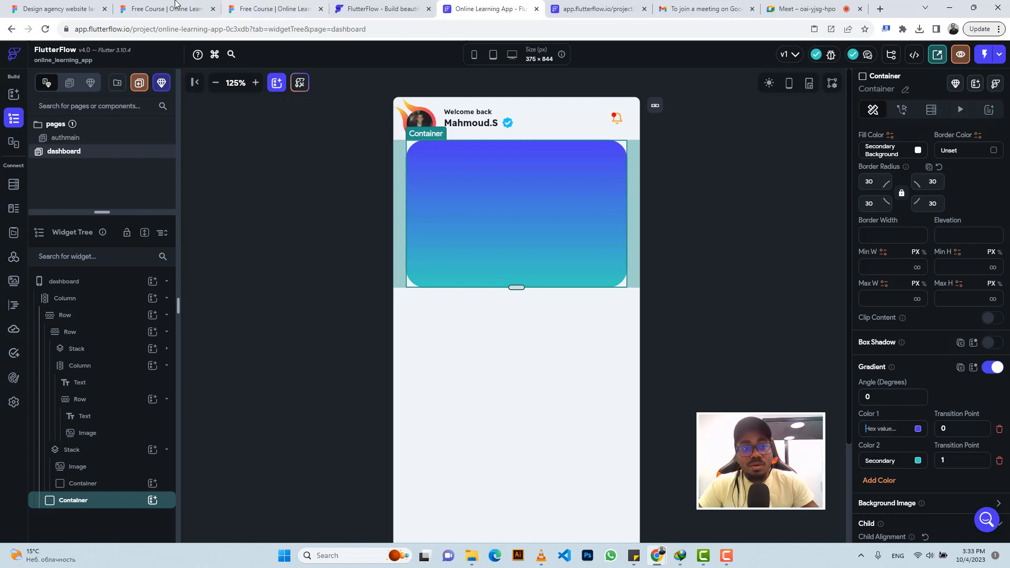
Copy the gradient's start colour #21C8F6 from the card's style code in Figma and apply it as Color 1 in FlutterFlow.
left_click(273, 8)
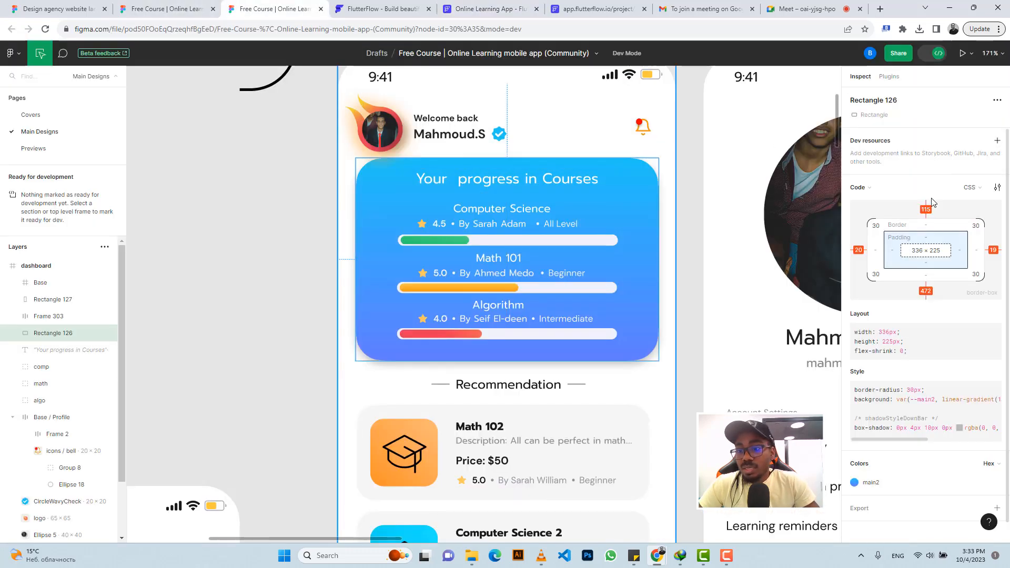
left_click_drag(916, 440, 985, 443)
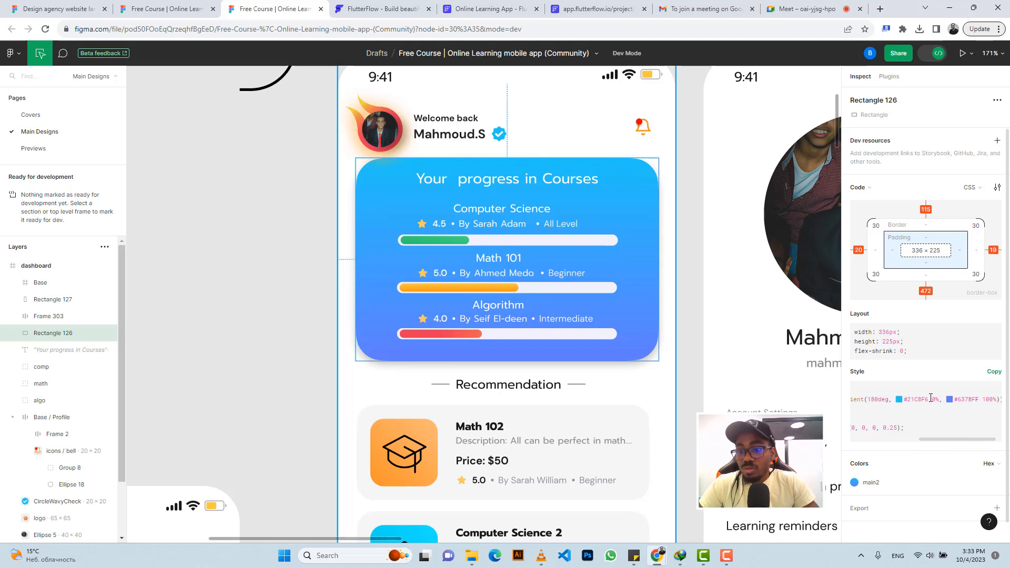
left_click_drag(931, 398, 905, 403)
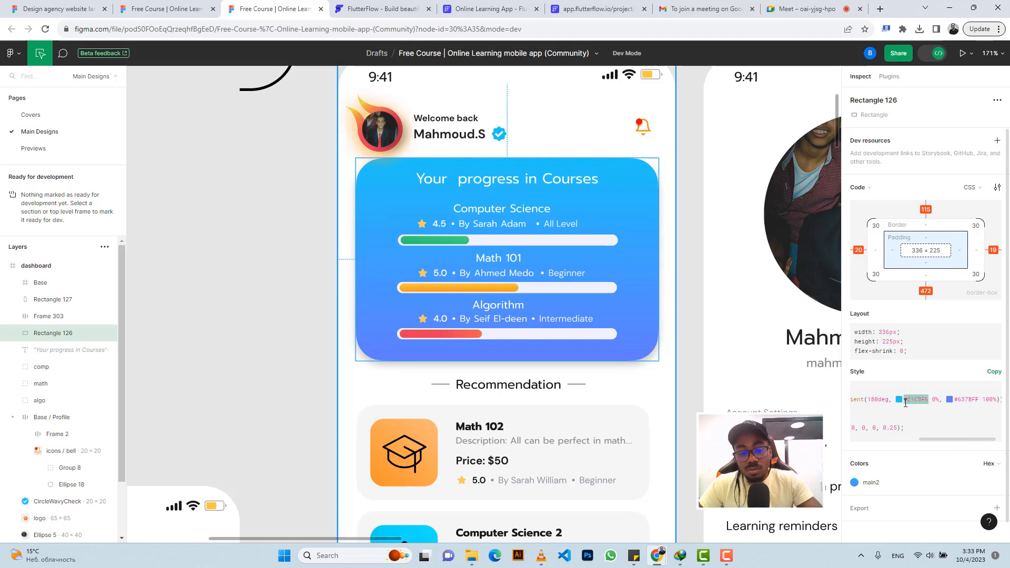
left_click(469, 9)
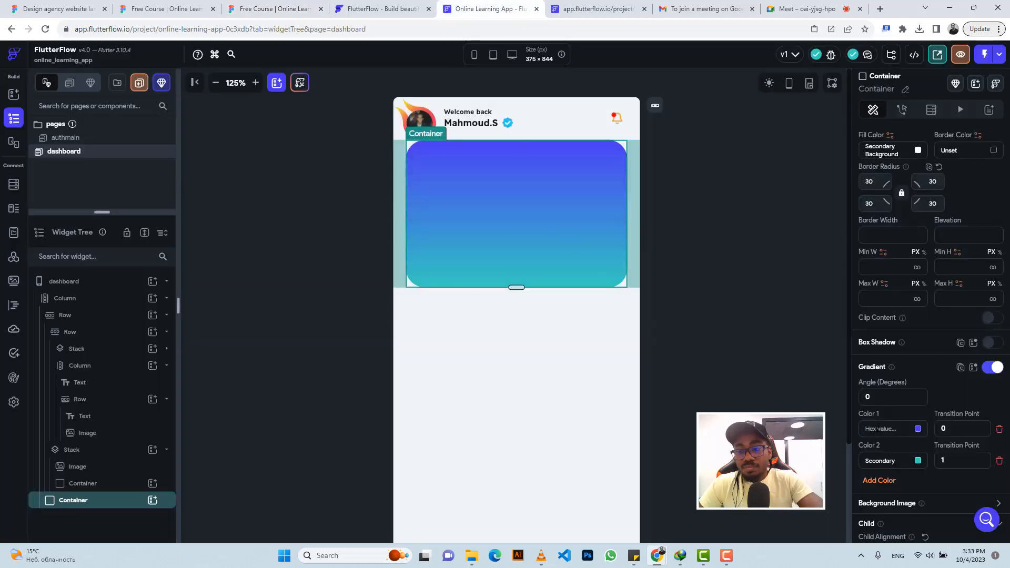
key("ctrl+v")
key("Return")
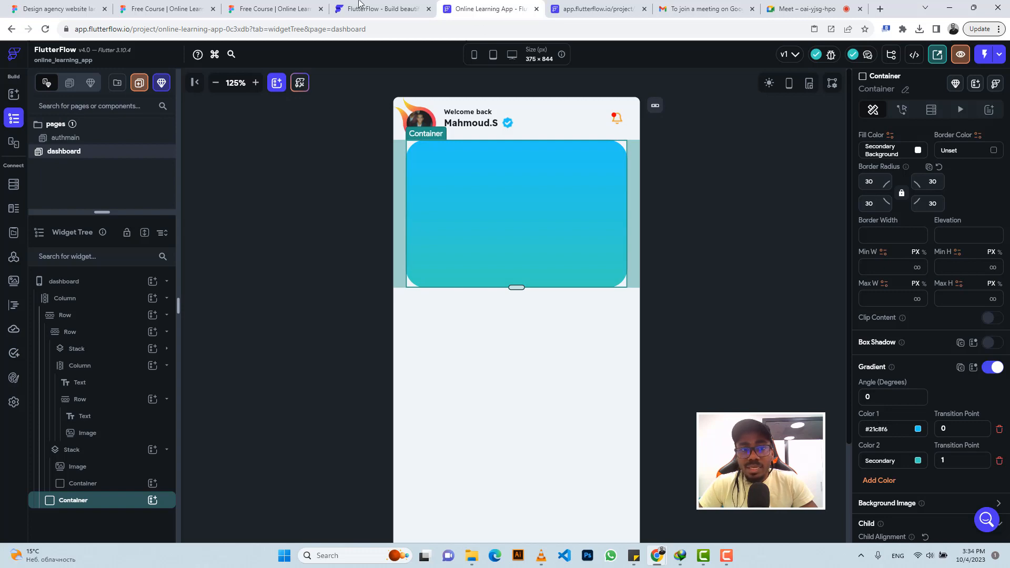
Copy the gradient's end colour #637BFF from Figma and apply it as Color 2 of the Container's gradient in FlutterFlow.
left_click(284, 9)
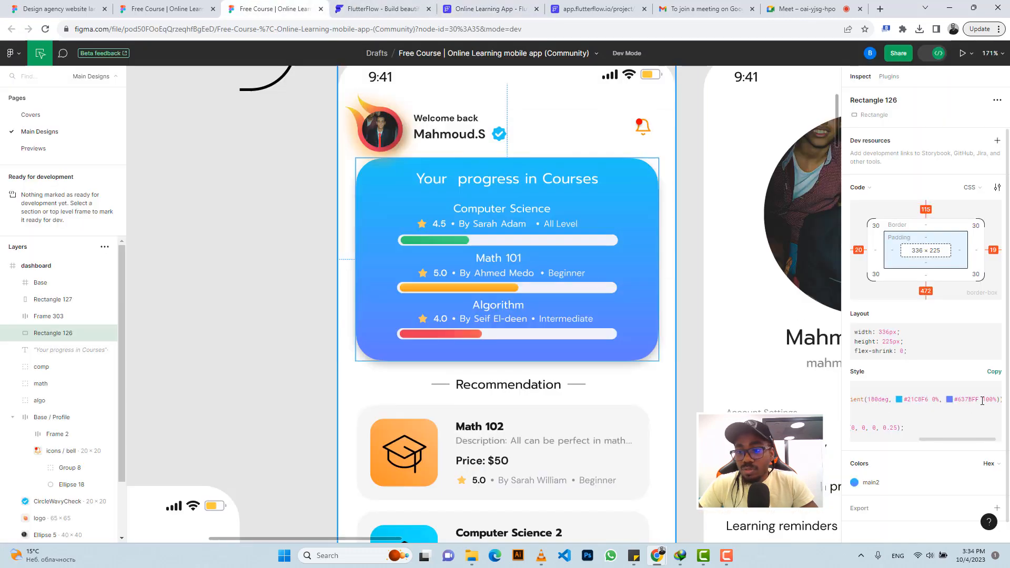
left_click_drag(977, 400, 951, 403)
left_click(461, 7)
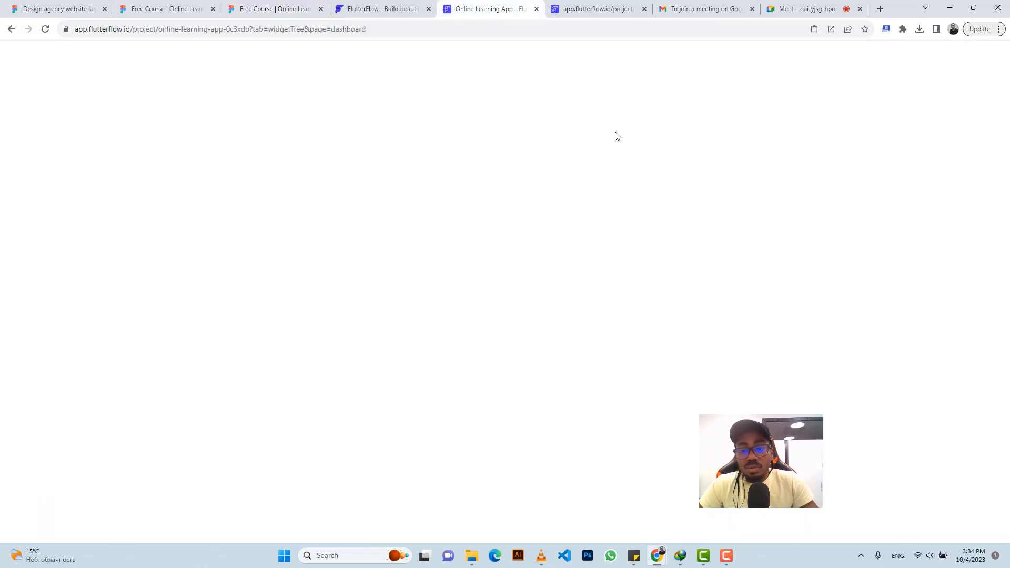
left_click(886, 461)
key("ctrl+v")
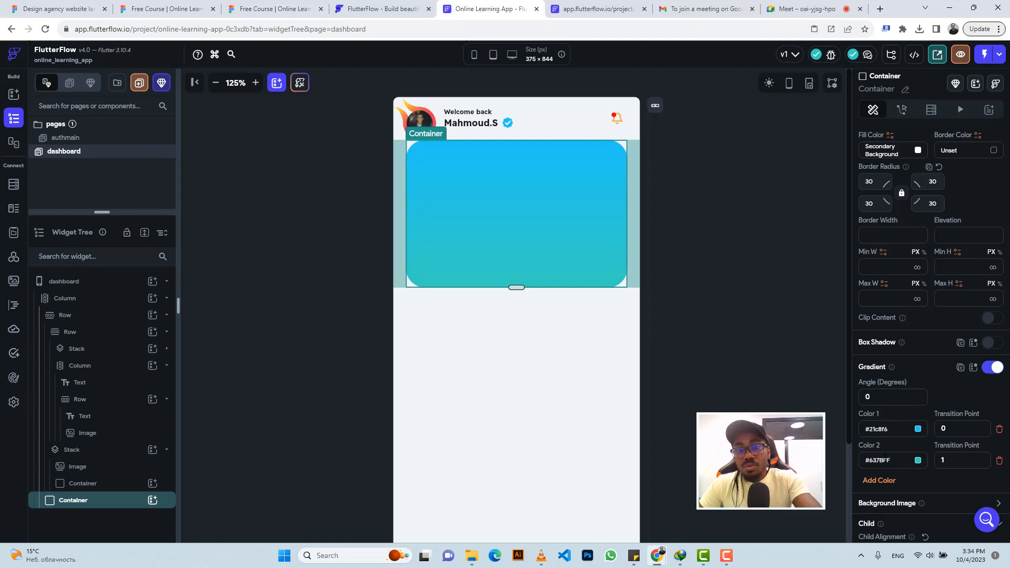
key("Return")
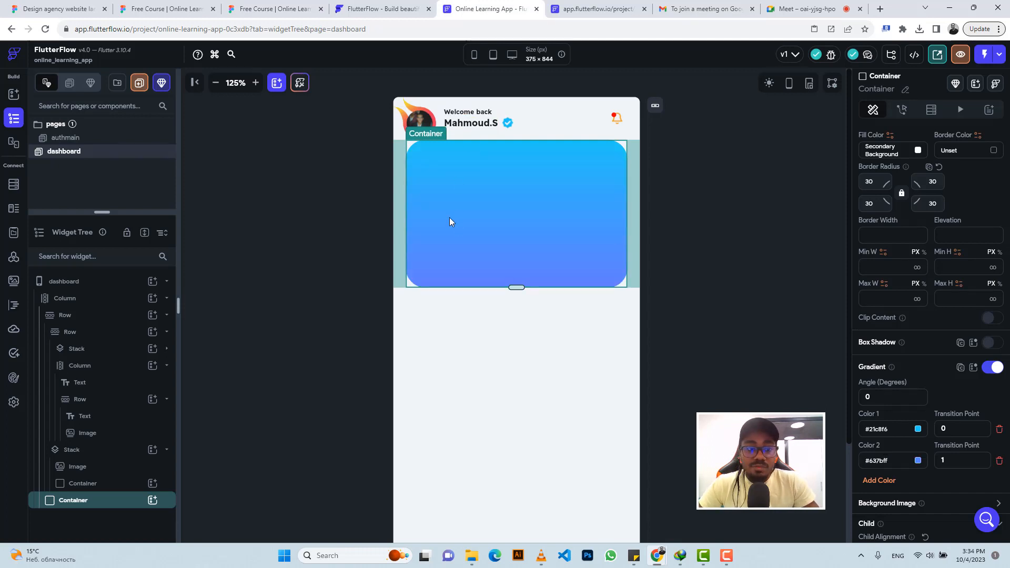
Add a Column inside the progress card Container.
left_click(153, 501)
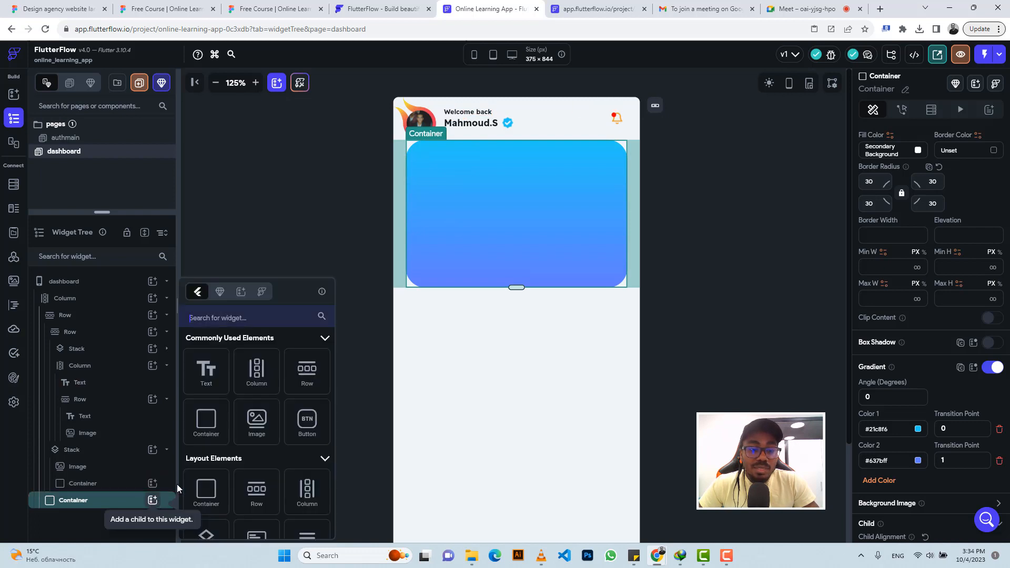
left_click(254, 372)
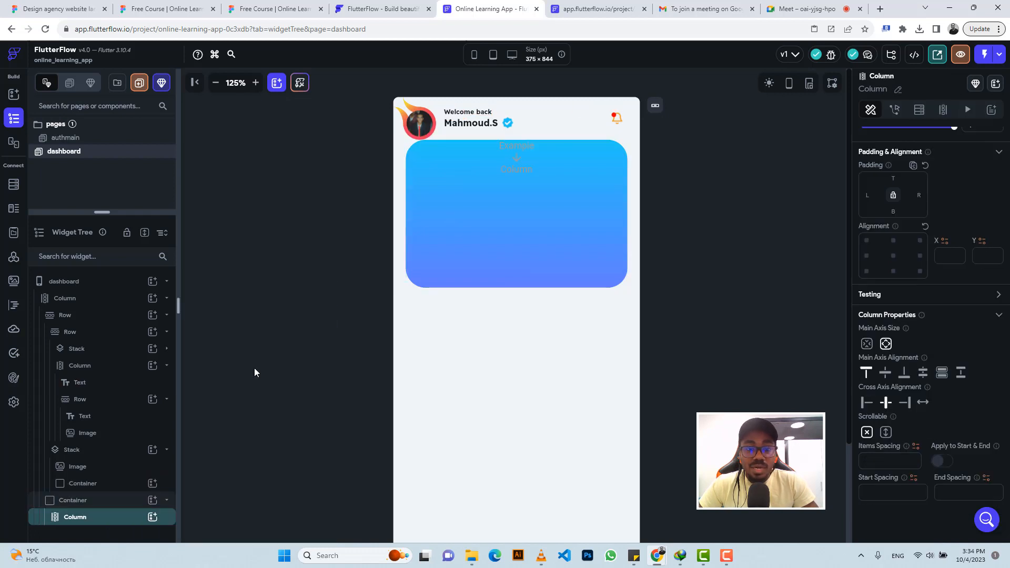
Switch to Figma and copy the content of the card's heading text "Your progress in Courses".
left_click(274, 9)
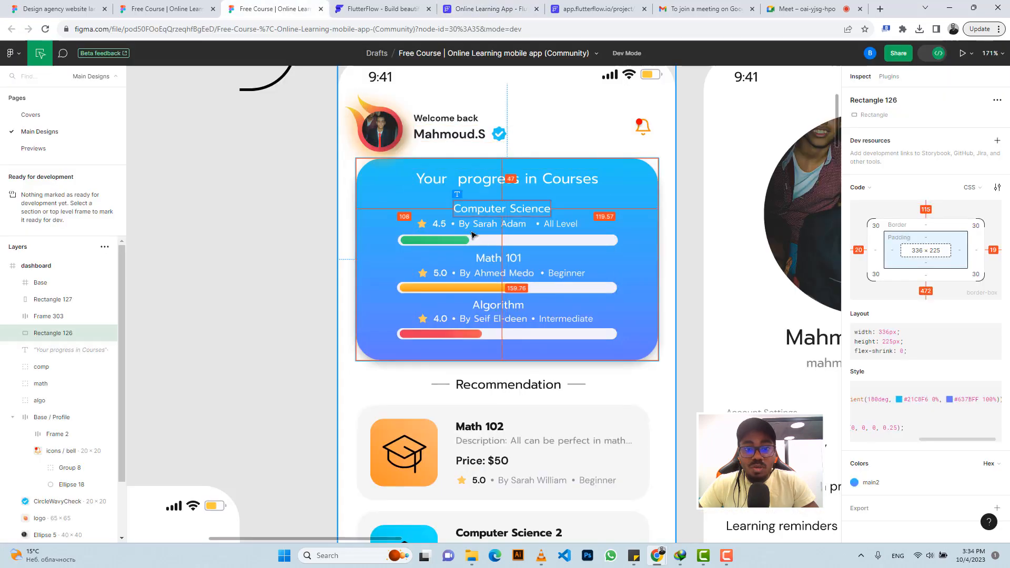
left_click(425, 181)
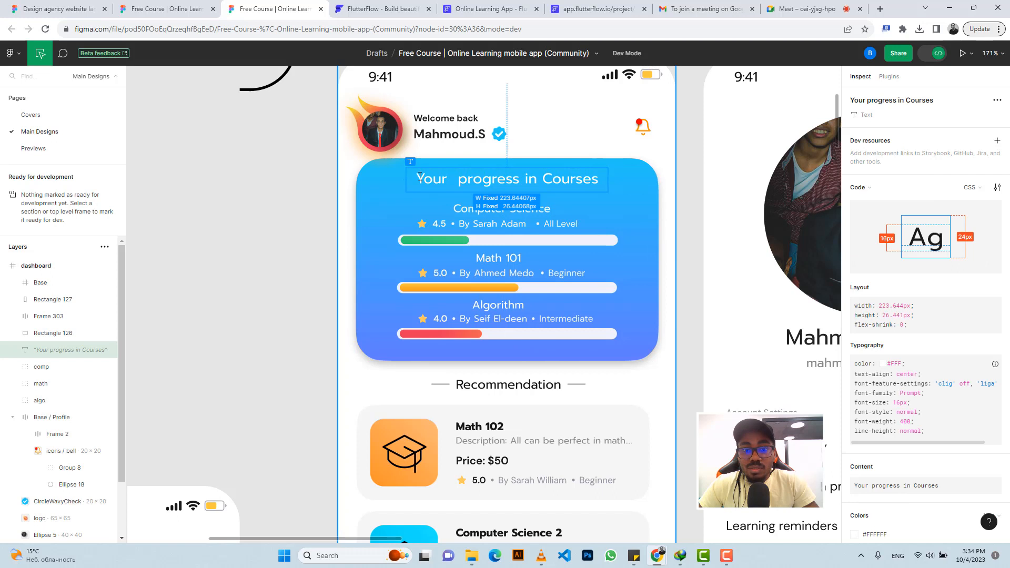
mouse_move(957, 484)
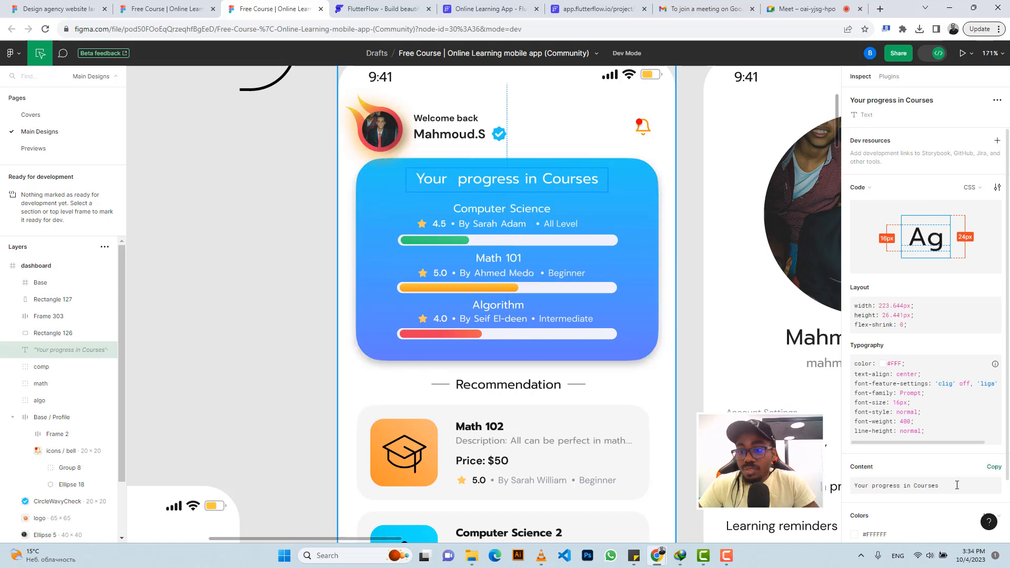
left_click(987, 466)
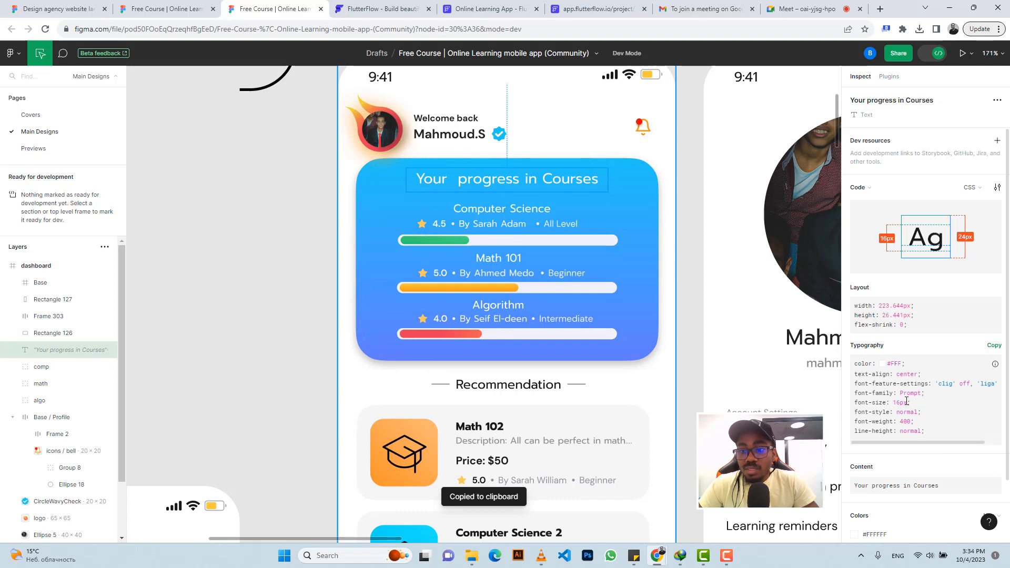
Switch to FlutterFlow, add a Row inside the progress card's Column, and place a Text widget in that Row.
left_click(489, 8)
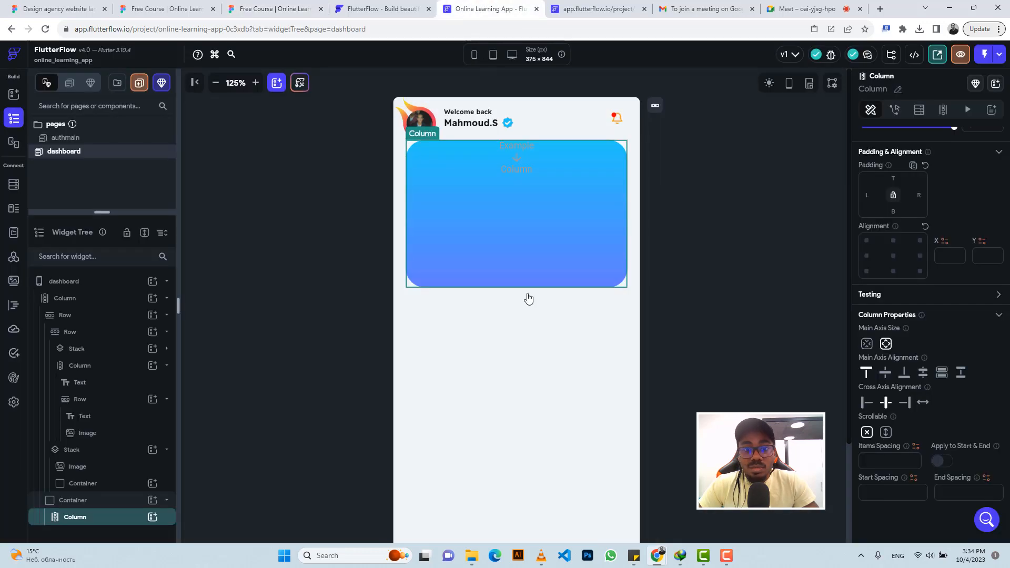
left_click(153, 517)
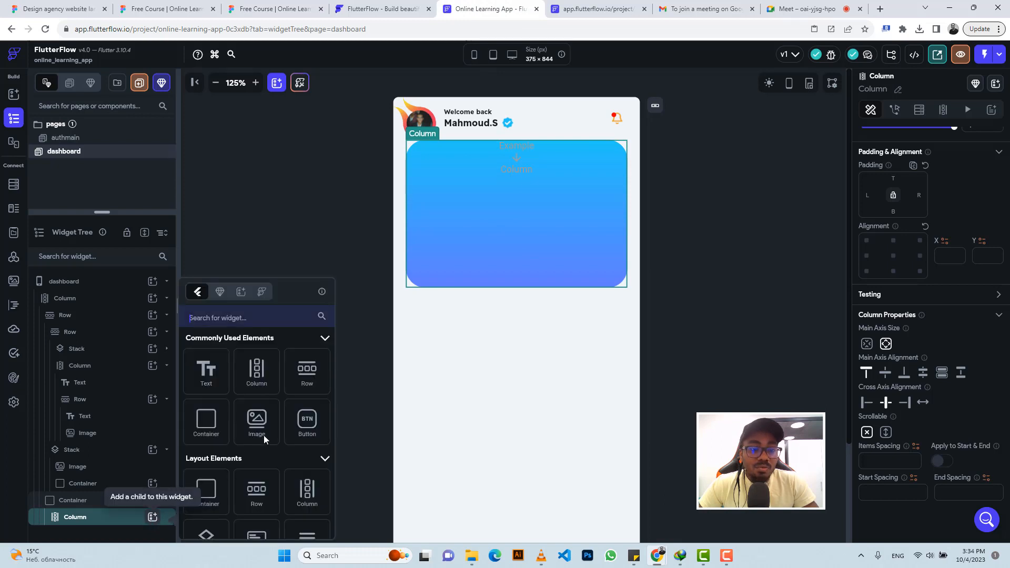
left_click(308, 375)
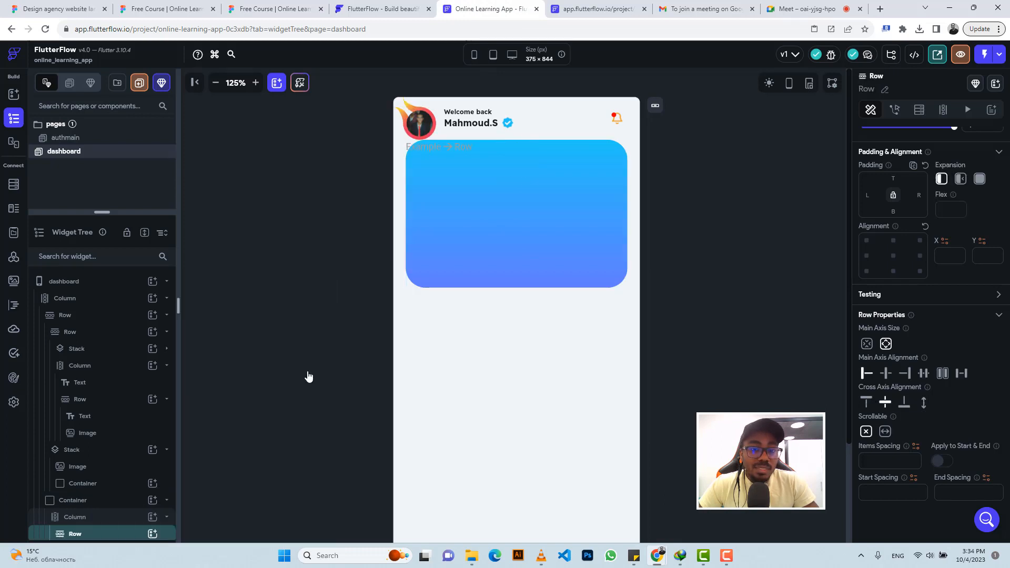
left_click(154, 532)
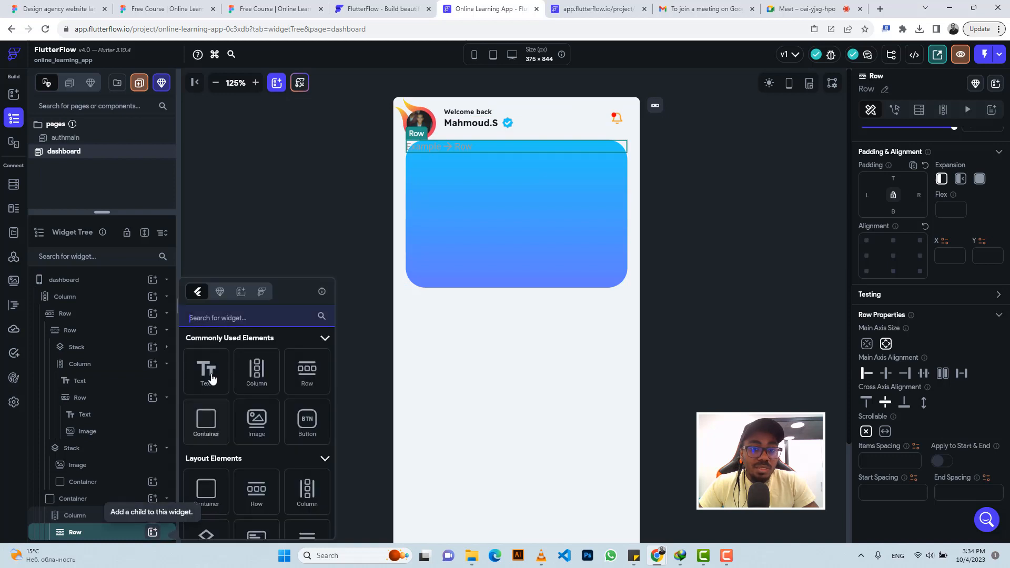
left_click(206, 372)
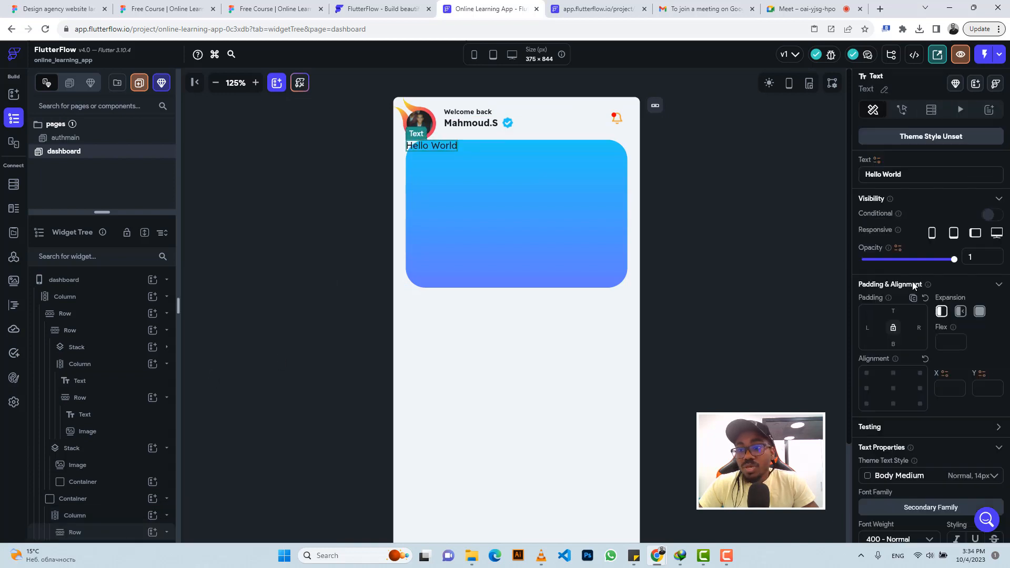
Set the new Text to the copied "Your progress in Courses" and style it with font size 16 and the Secondary Background colour.
left_click(889, 188)
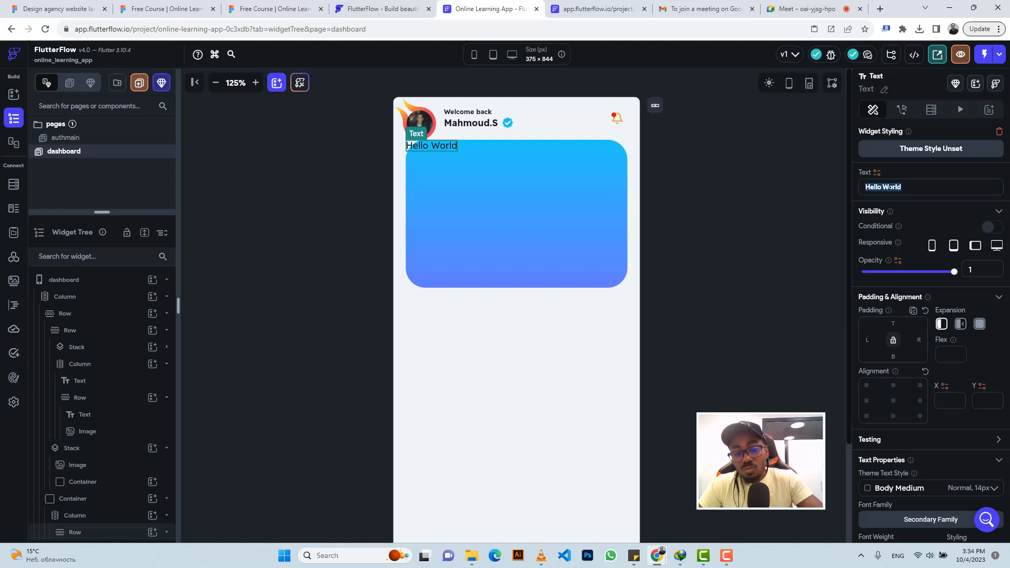
key("ctrl+v")
scroll(935, 432, "down", 4)
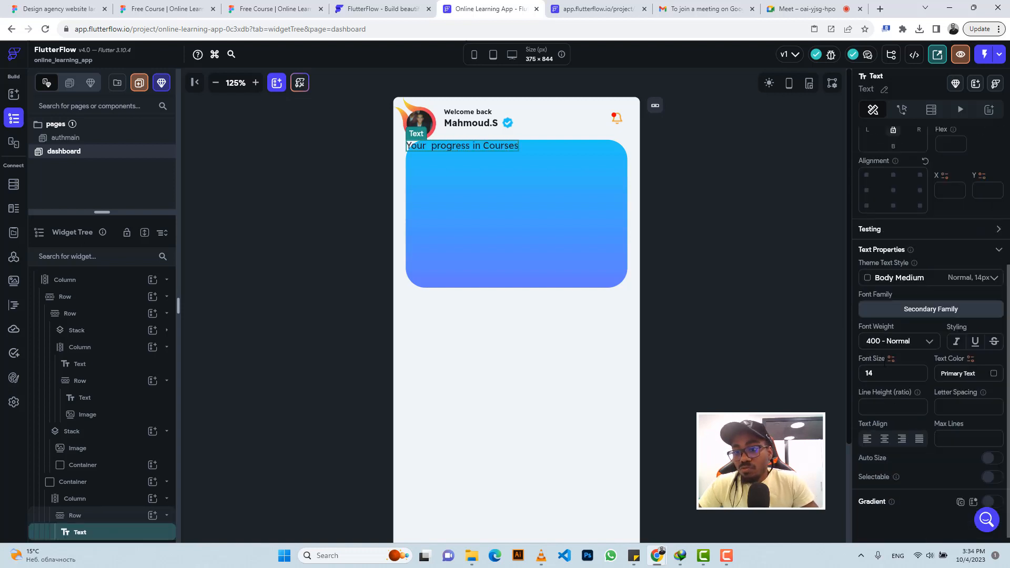
double_click(884, 374)
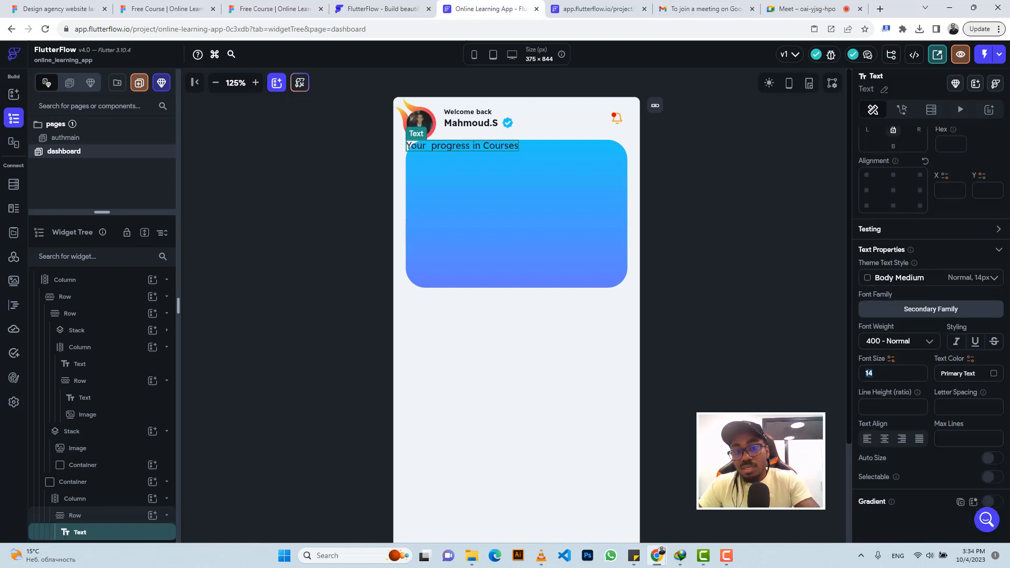
type("16")
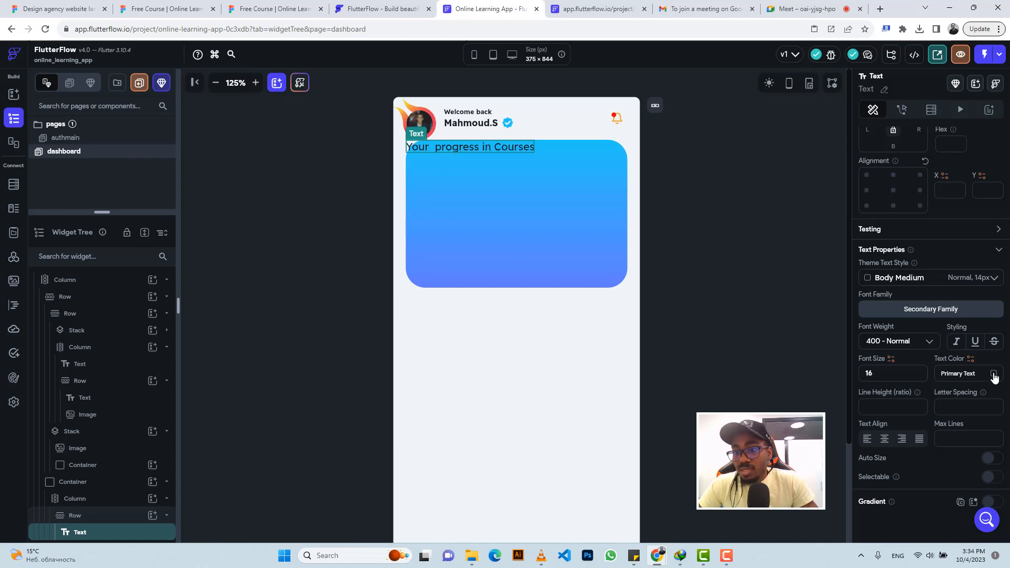
left_click(994, 375)
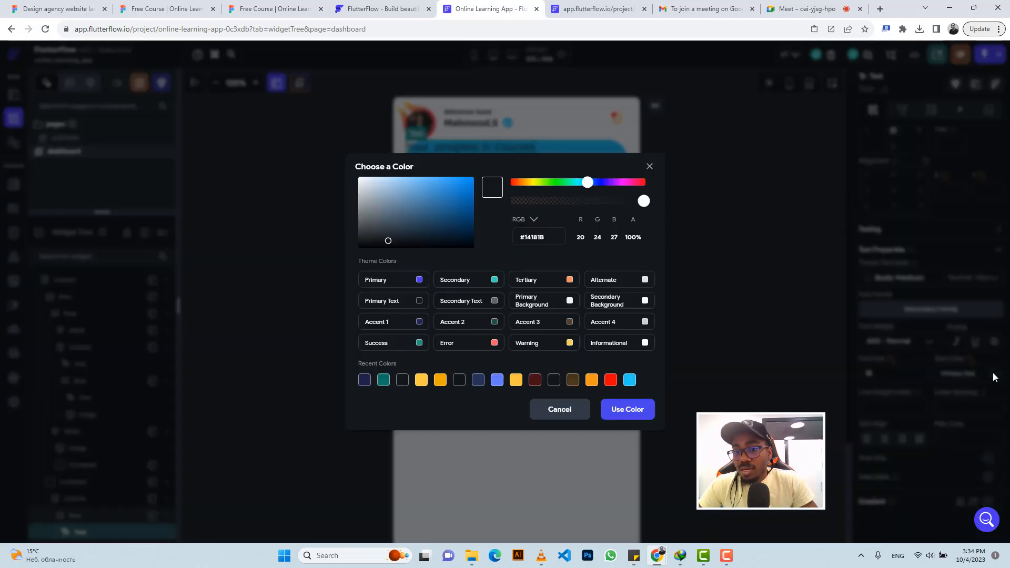
left_click(644, 302)
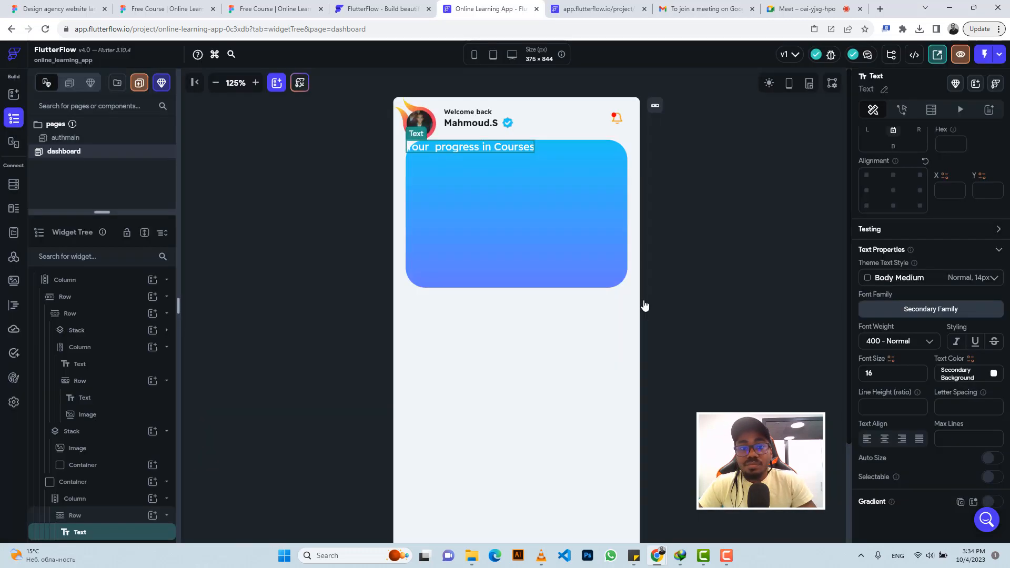
Try Center main axis alignment on the progress card's Column and return it to Start.
left_click(562, 165)
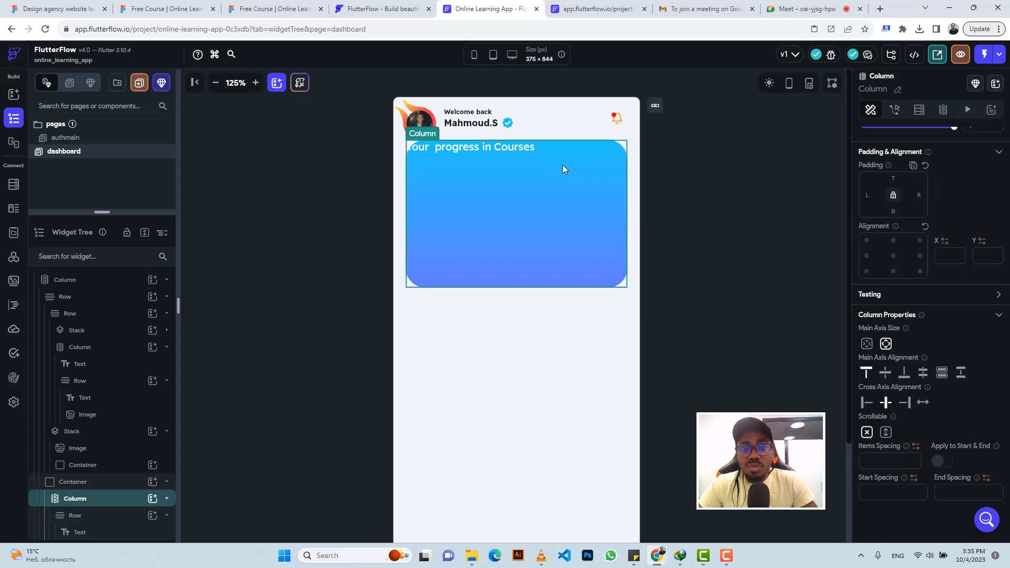
left_click(886, 374)
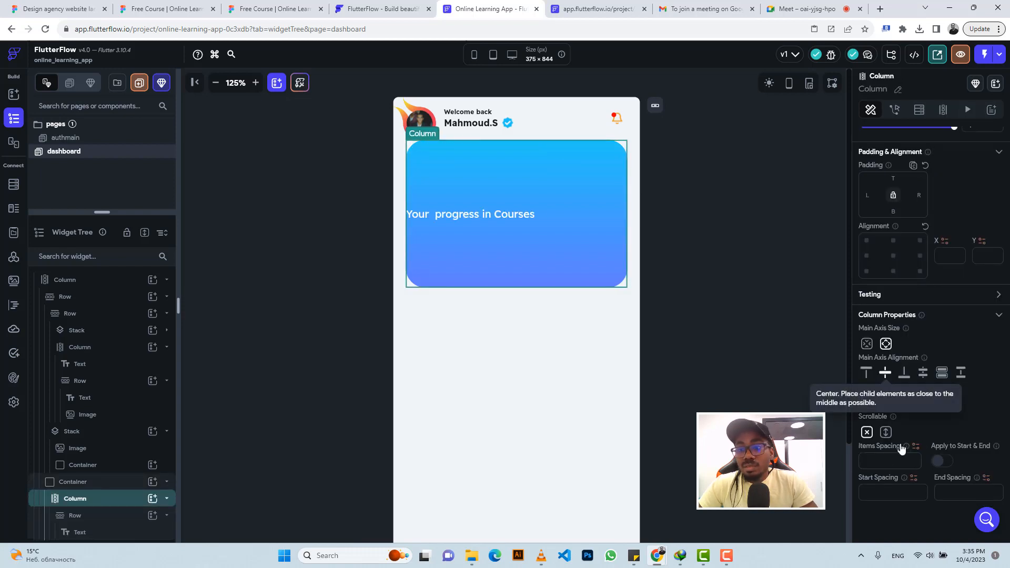
left_click(866, 373)
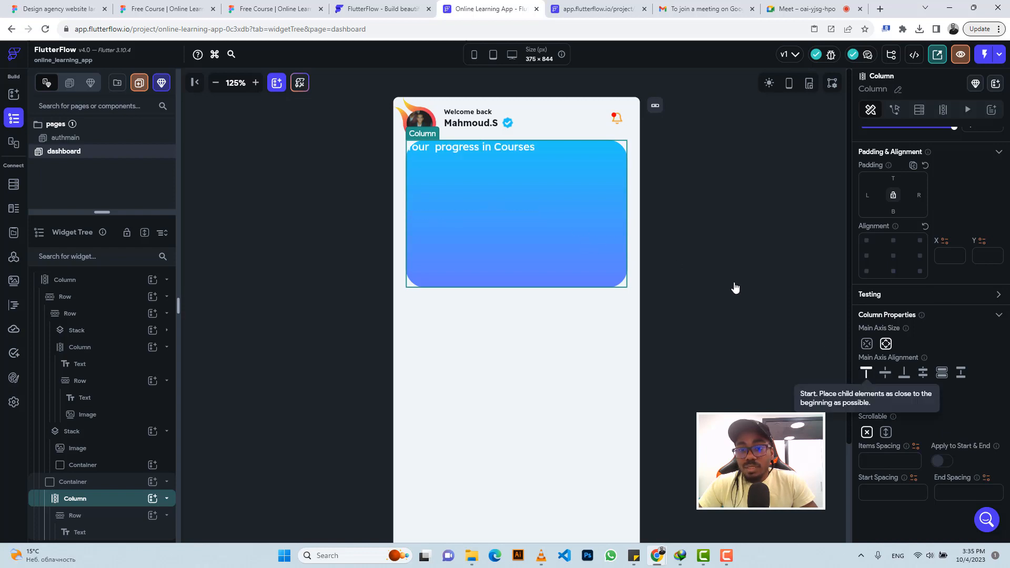
Center the "Your progress in Courses" row along its main axis and duplicate the row inside the blue card.
left_click(547, 150)
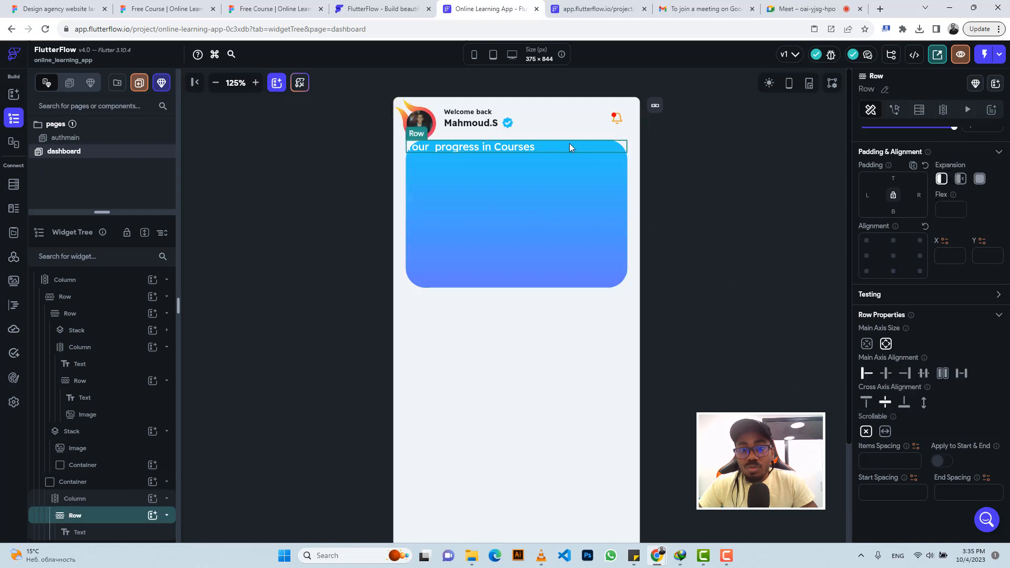
left_click(886, 373)
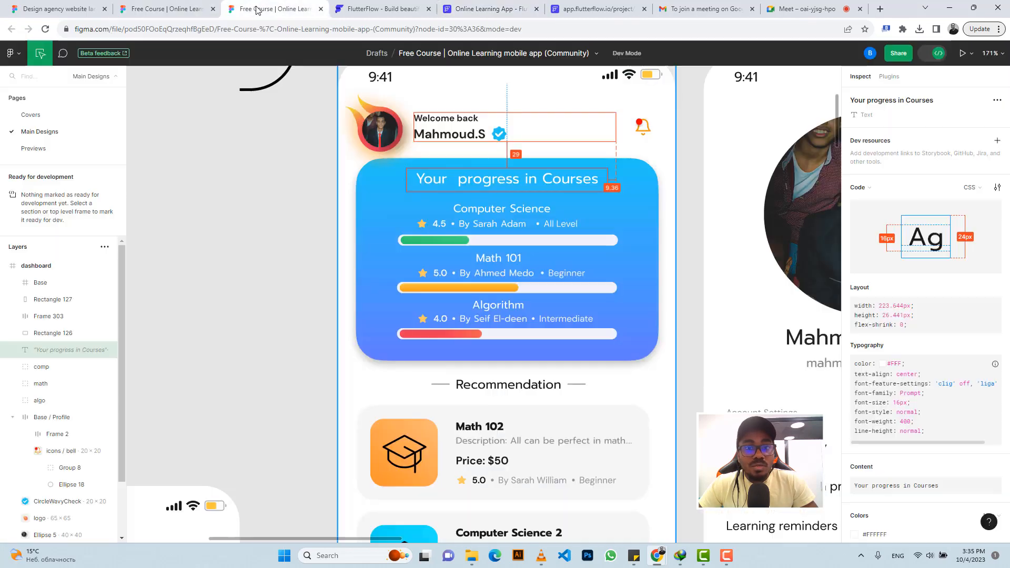
left_click(261, 9)
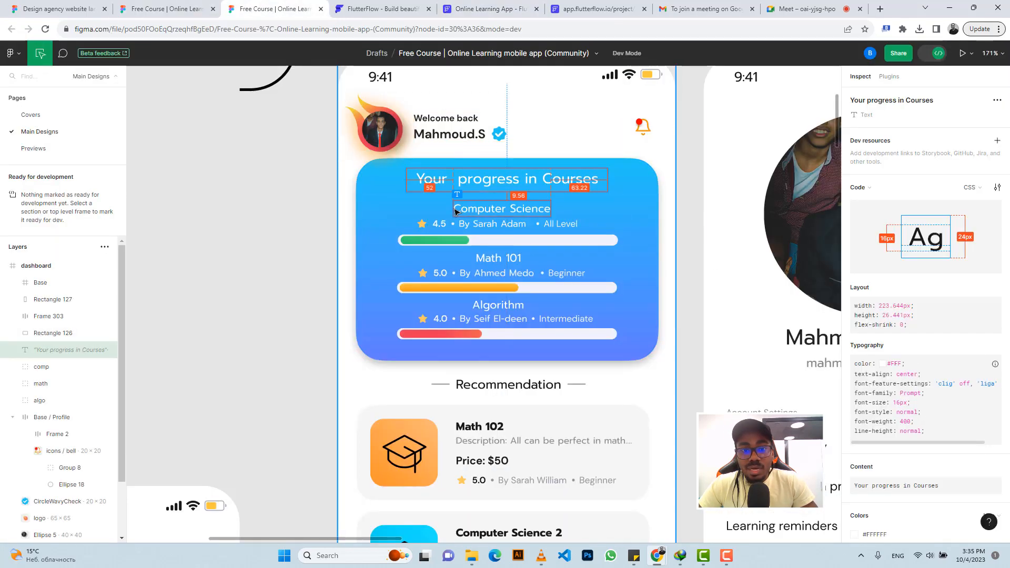
left_click(530, 212)
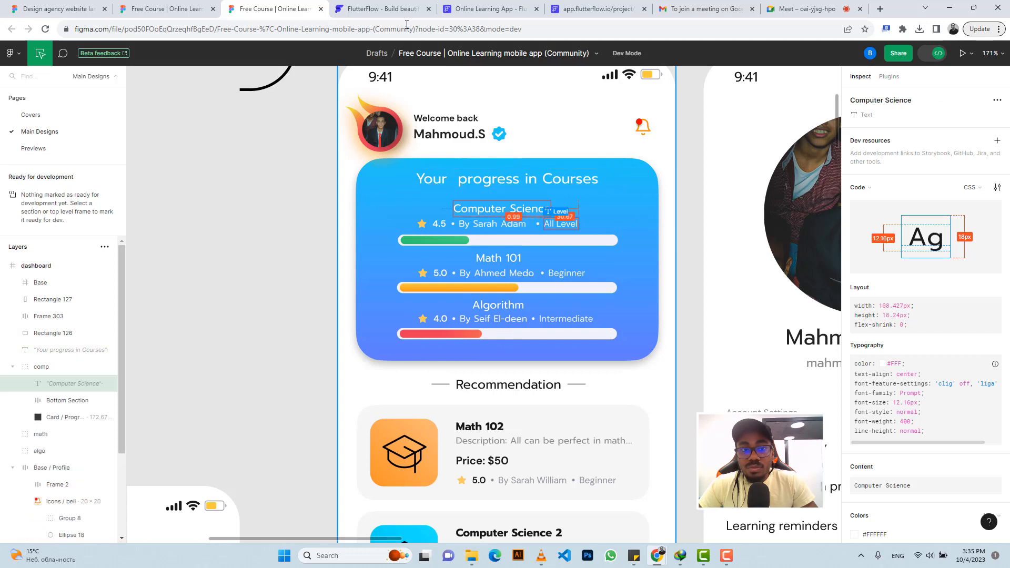
left_click(492, 8)
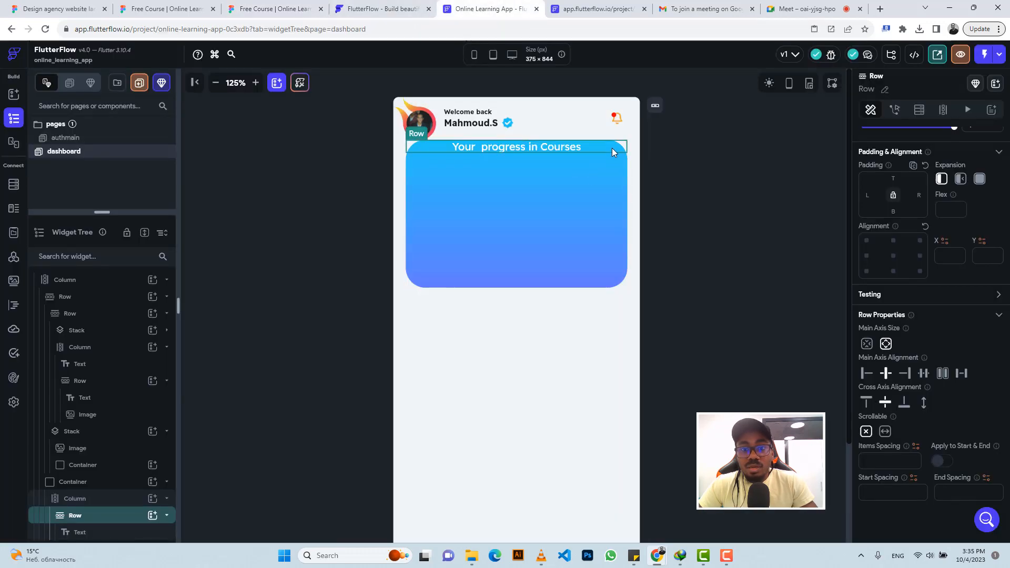
key("ctrl+d")
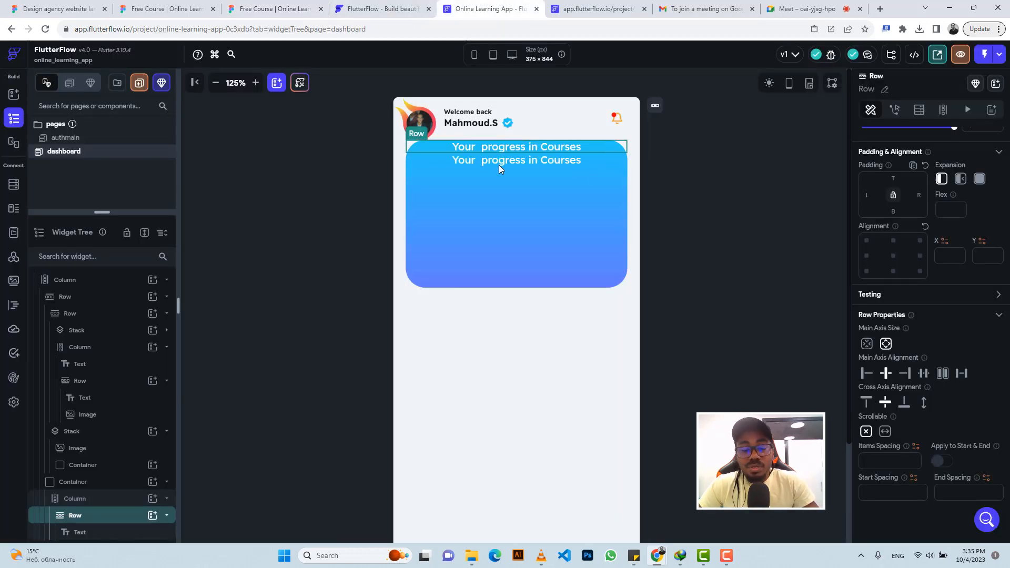
Copy the "Computer Science" text content from the Figma design and use it as the duplicated row's text in FlutterFlow.
left_click(272, 6)
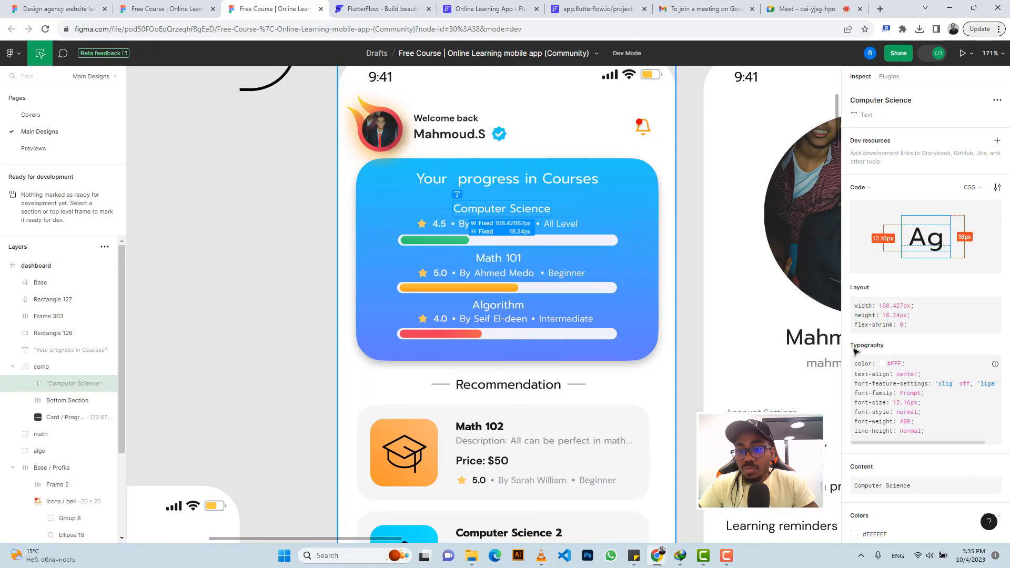
scroll(991, 415, "down", 3)
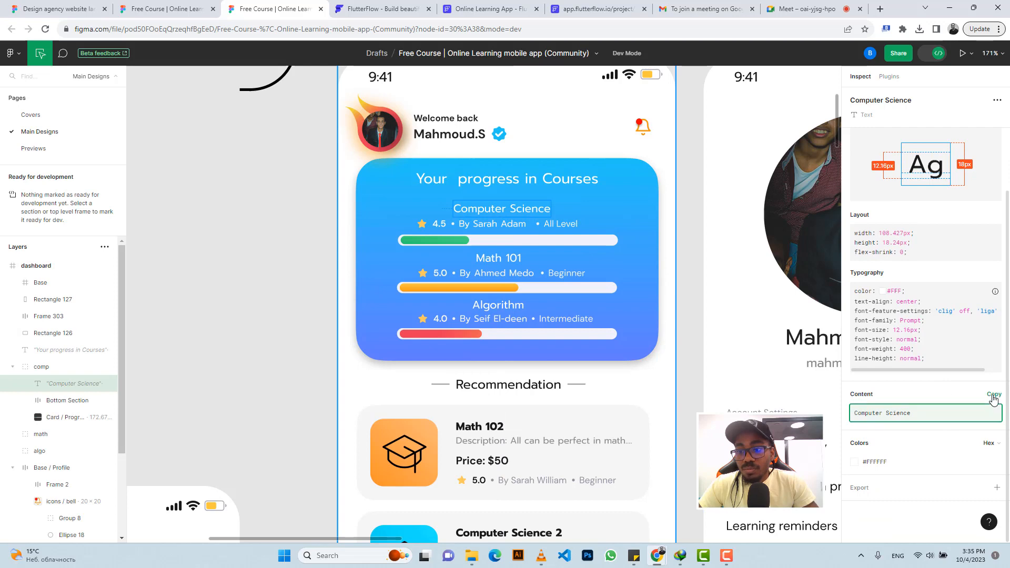
left_click(991, 413)
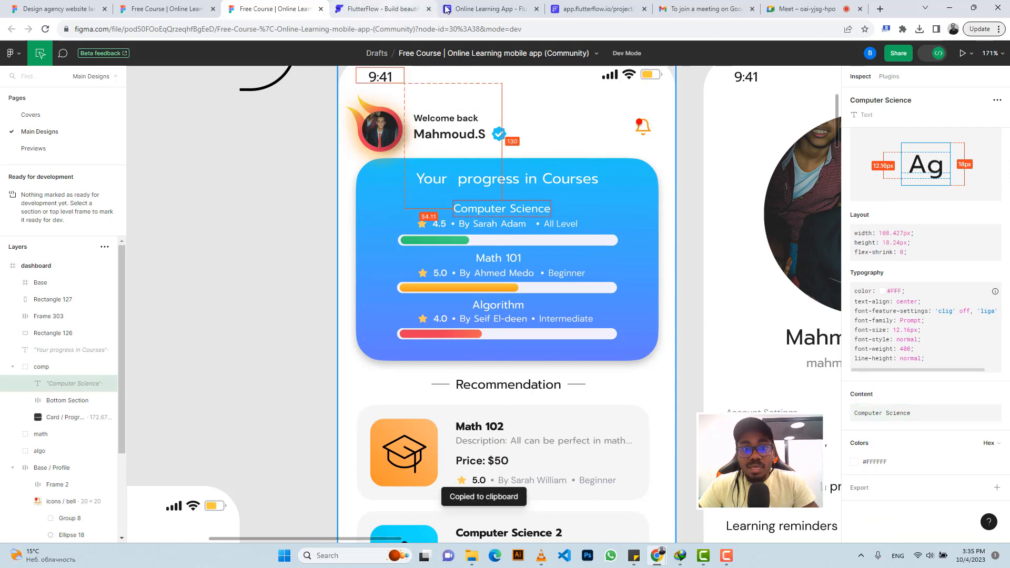
left_click(489, 8)
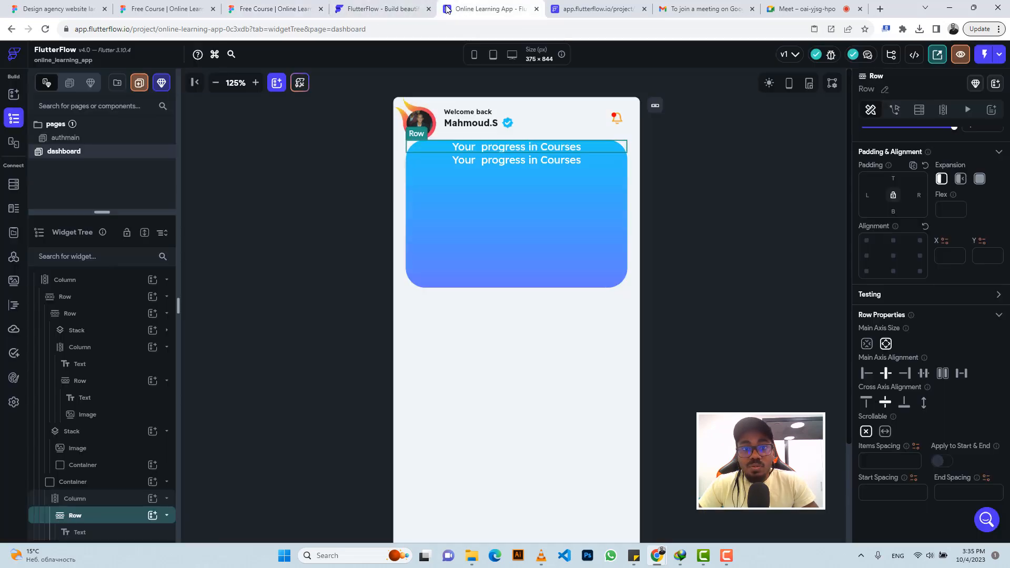
left_click(518, 159)
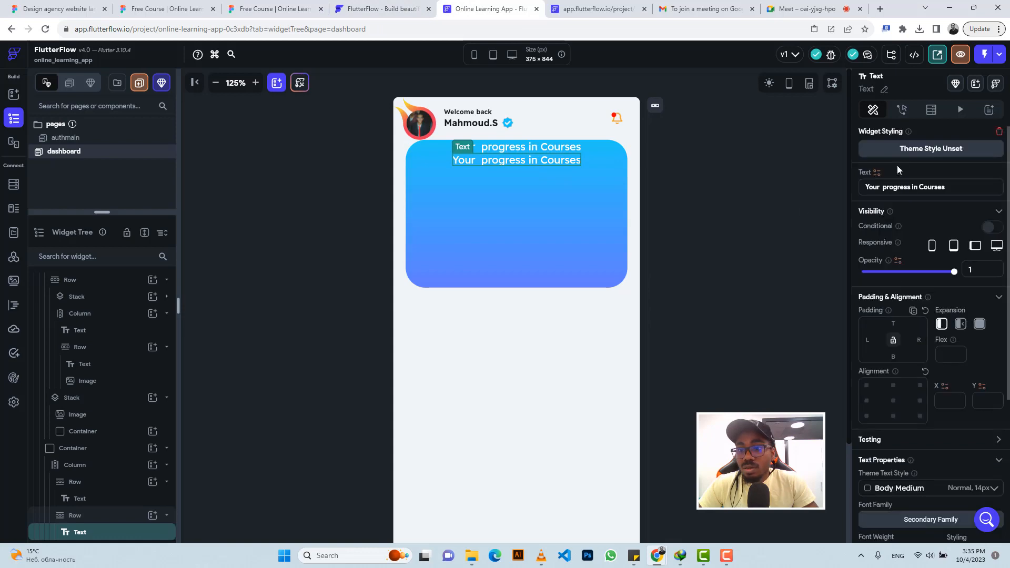
left_click(899, 187)
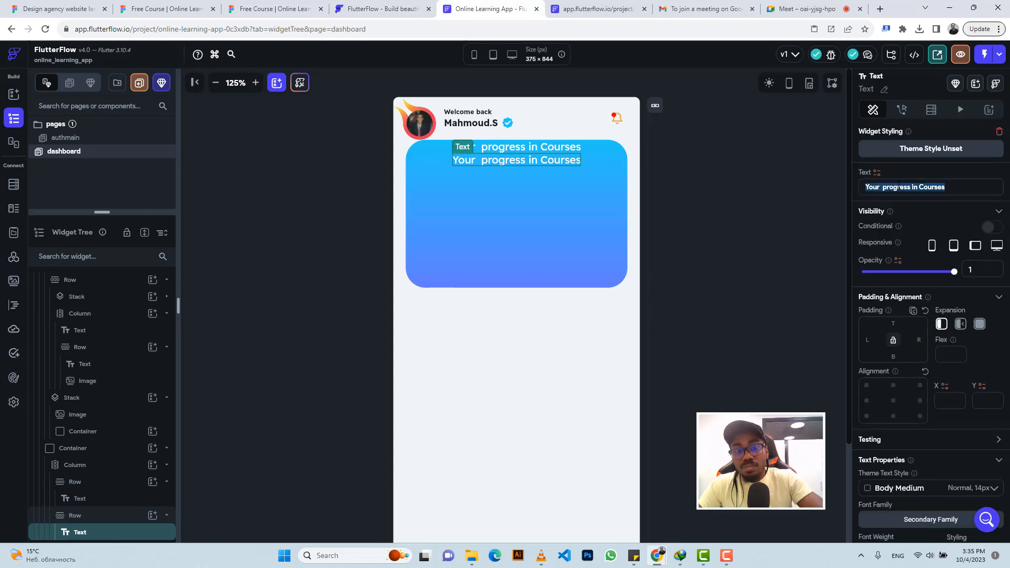
key("ctrl+v")
Check the "Computer Science" typography in Figma and set that text's font size to 12 in FlutterFlow.
left_click(273, 7)
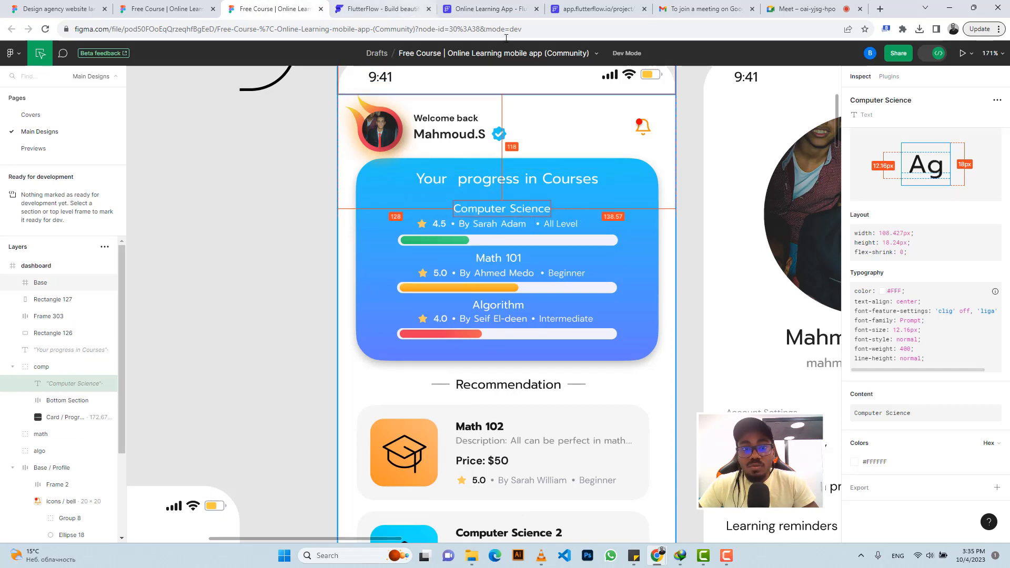
left_click(480, 6)
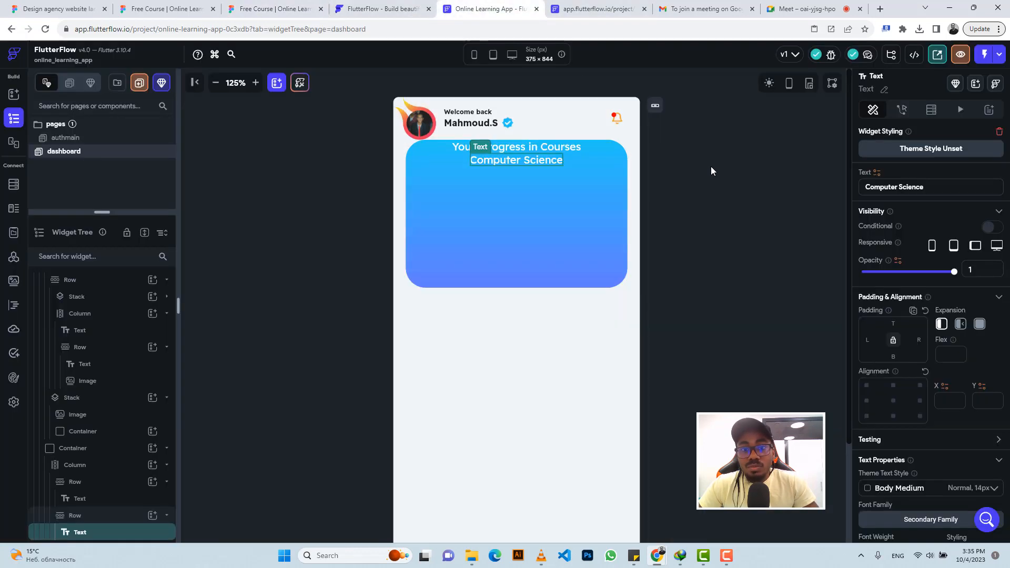
scroll(905, 379, "down", 4)
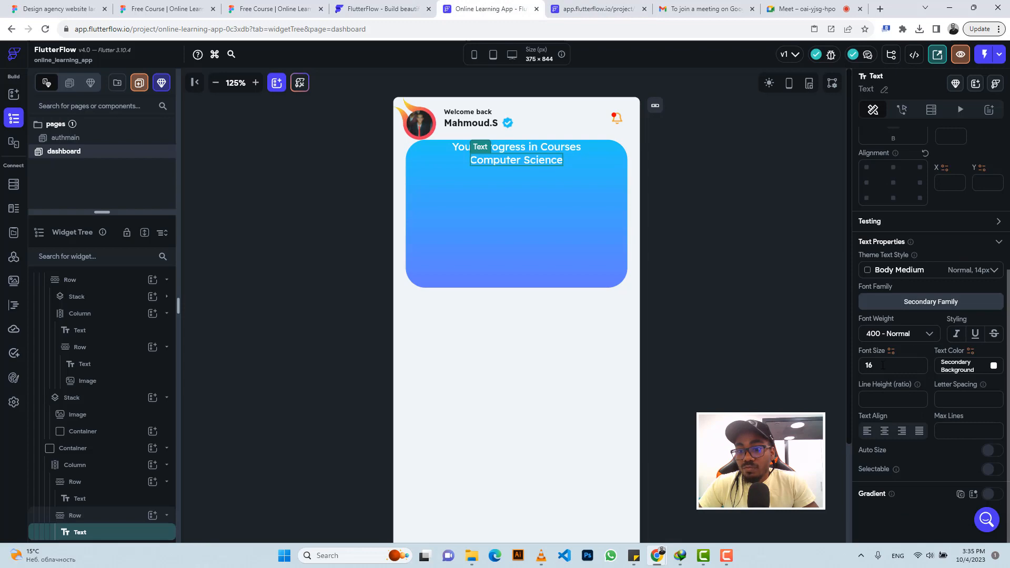
left_click(882, 365)
key("BackSpace")
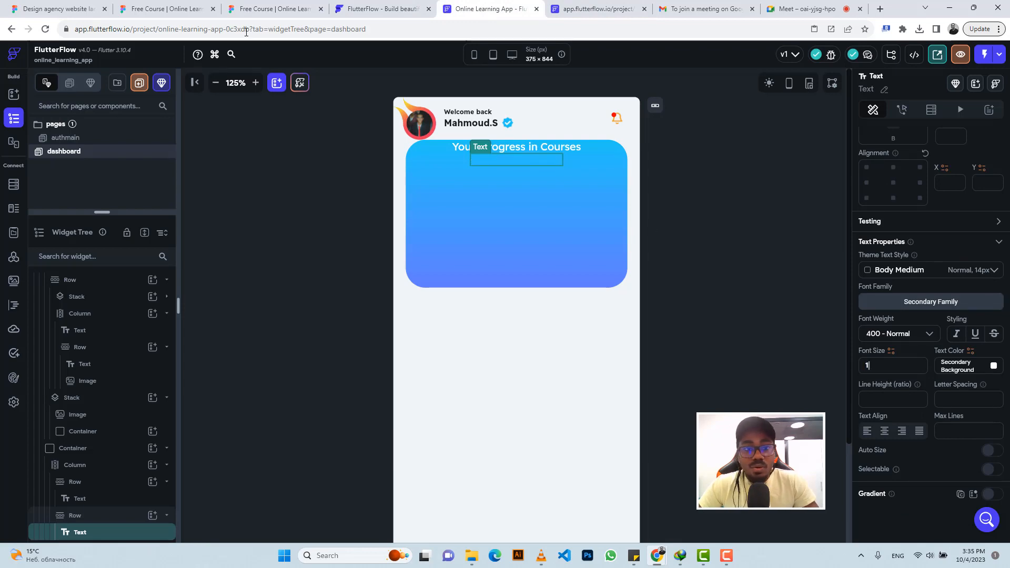
type("2")
Check the spacing around the card heading in Figma and set the "Computer Science" row's top padding to 9 in FlutterFlow.
left_click(252, 8)
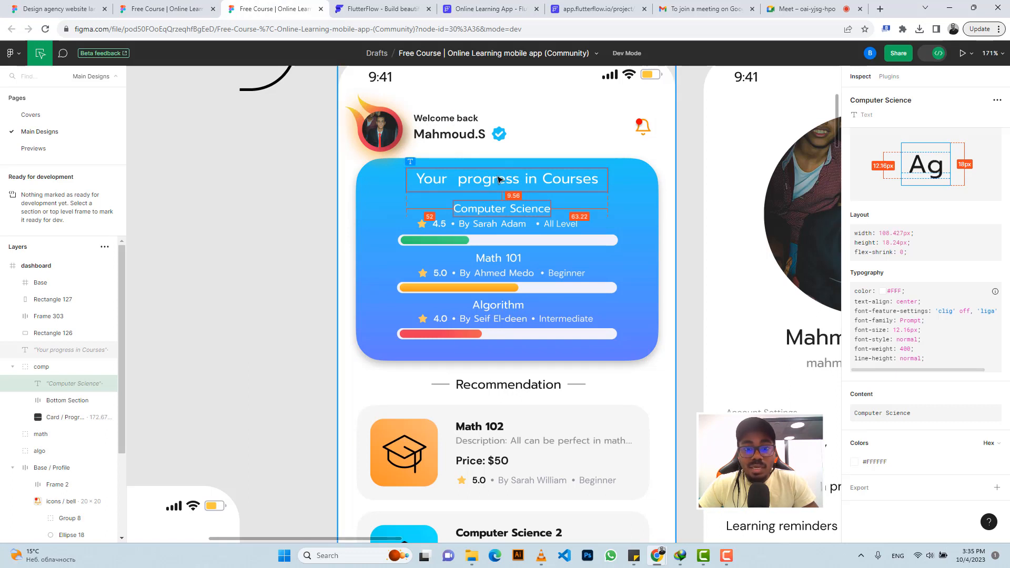
left_click(499, 180)
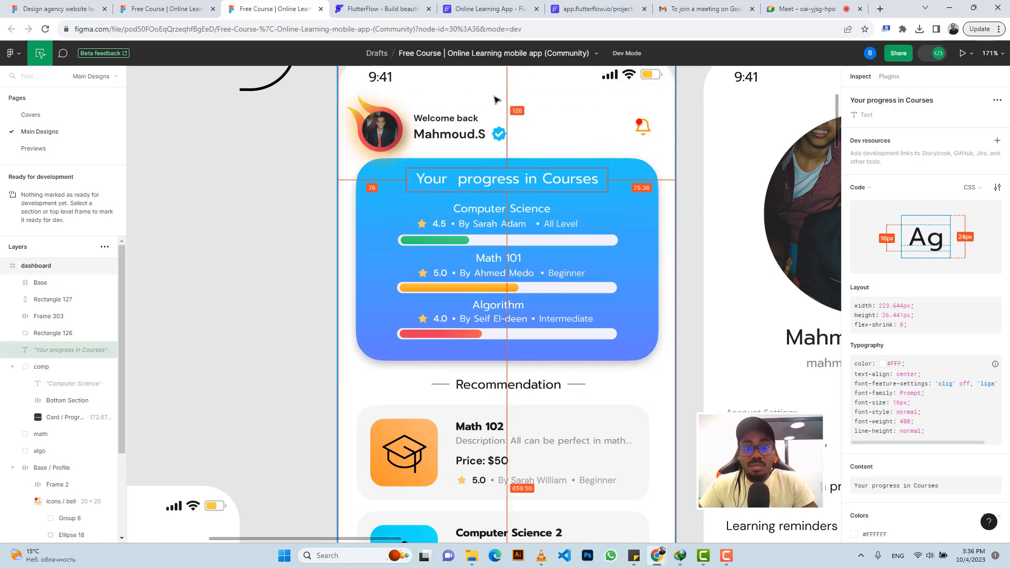
left_click(505, 8)
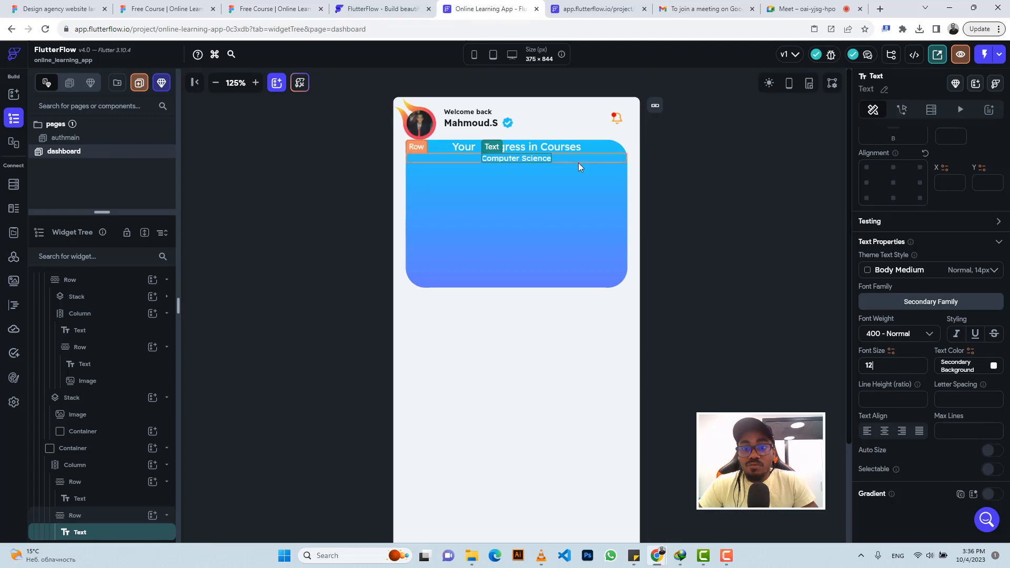
scroll(888, 211, "up", 3)
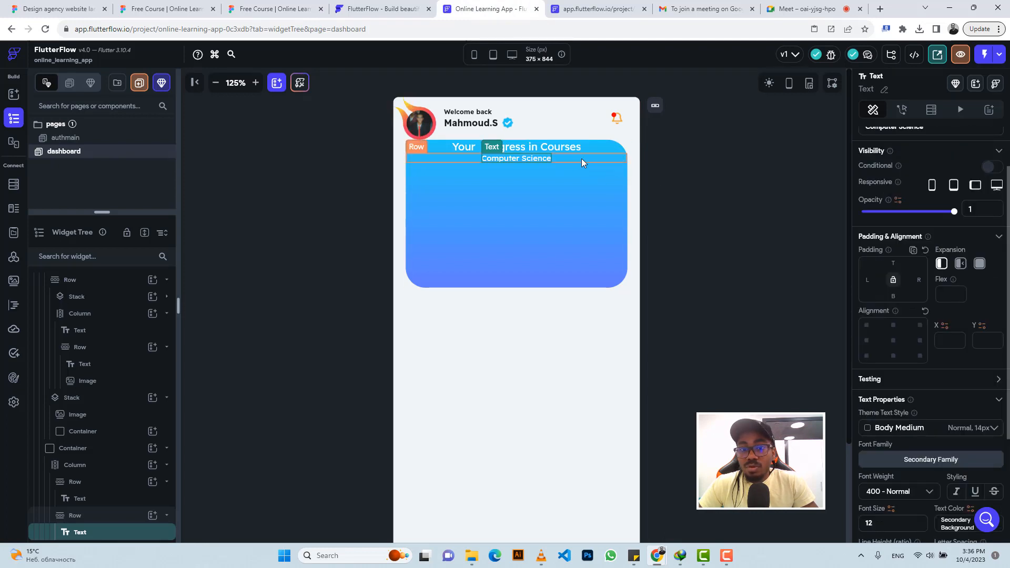
left_click(580, 159)
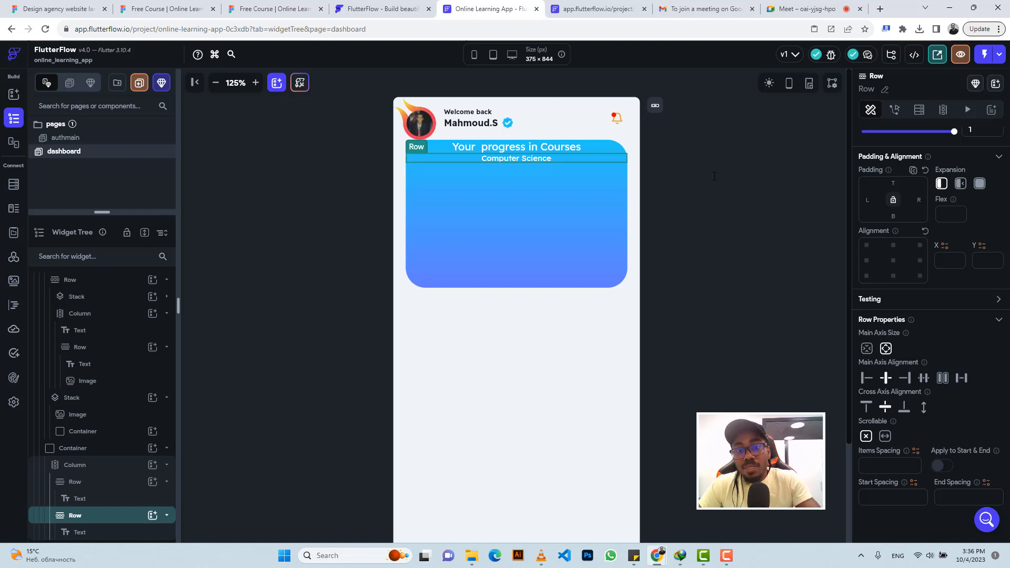
type("9")
Set the top padding of the column inside the blue card to 11.
left_click(602, 147)
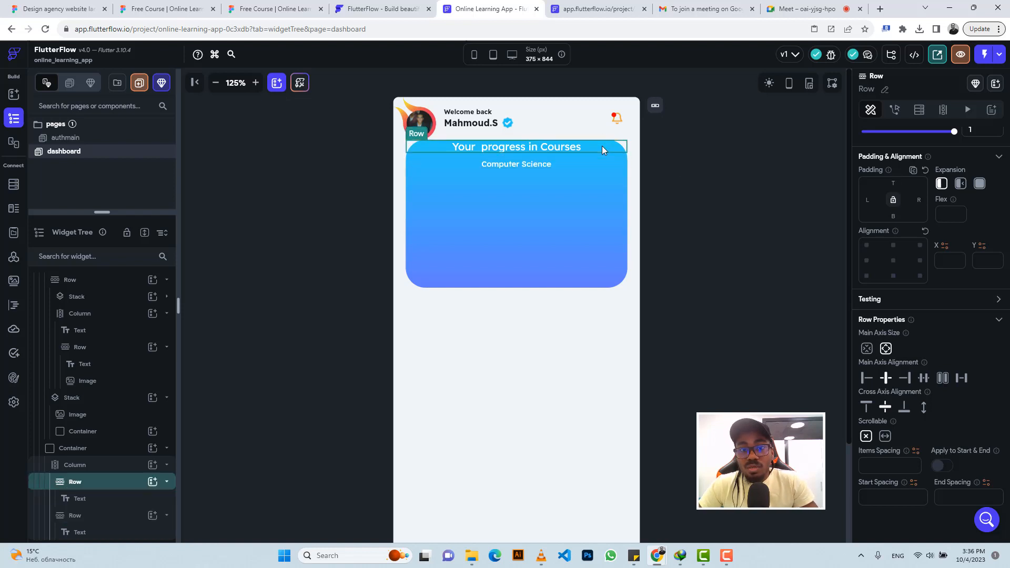
left_click(596, 191)
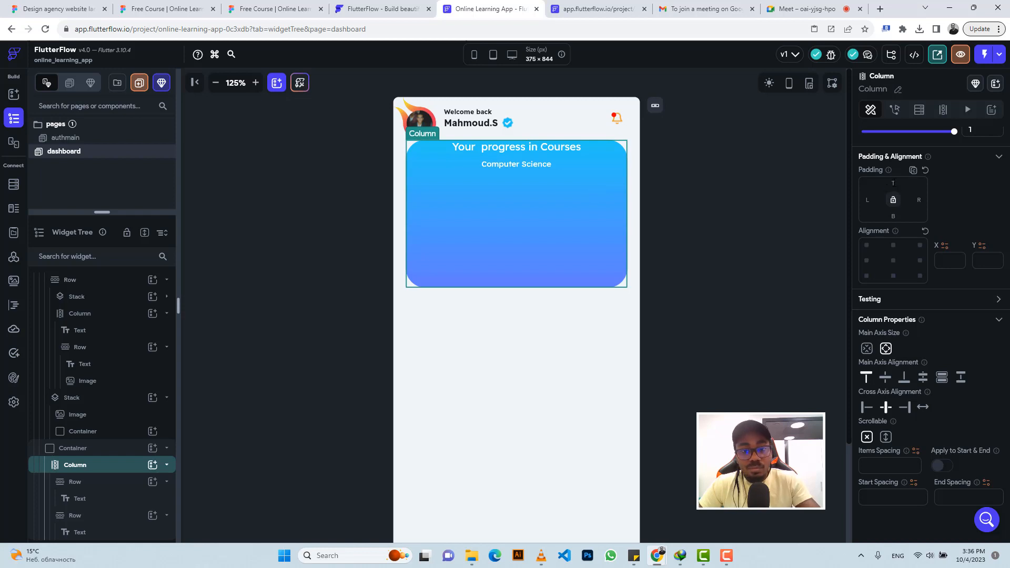
left_click(892, 183)
type("11")
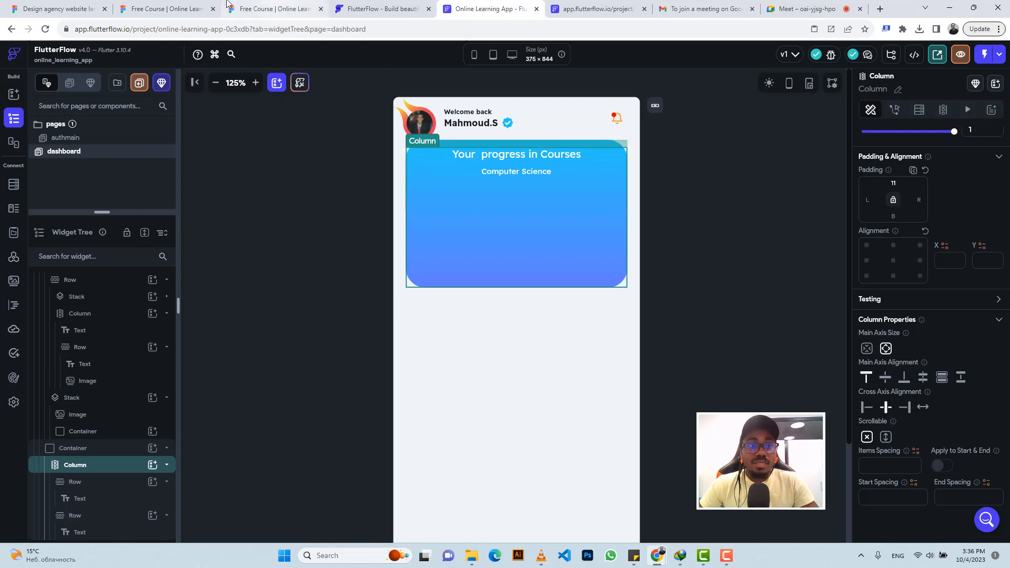
Examine the course rating details in the Figma card, and add a new row to the blue card's column in FlutterFlow.
left_click(230, 7)
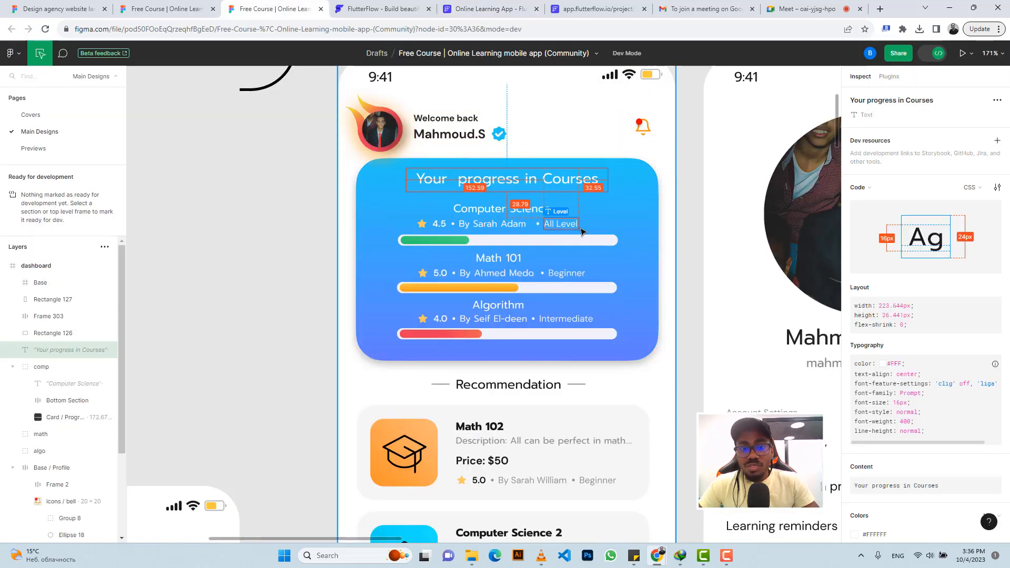
scroll(572, 230, "up", 5)
scroll(327, 208, "left", 3)
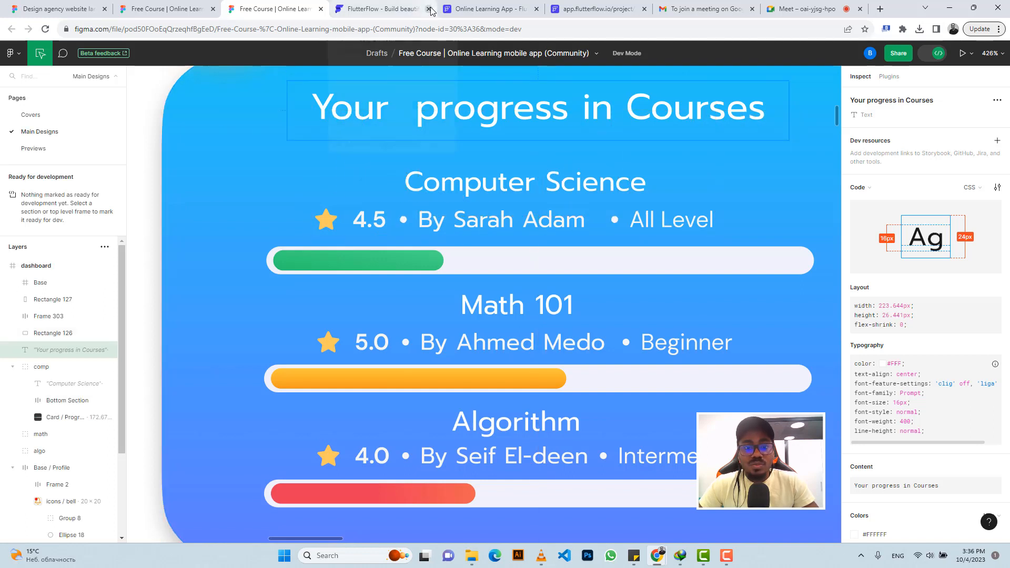
left_click(483, 7)
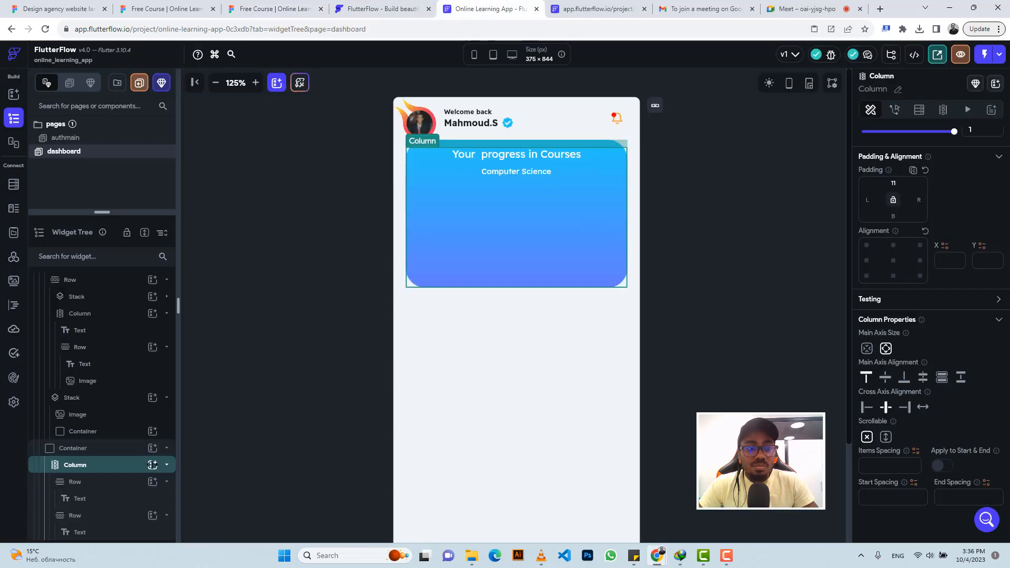
left_click(152, 466)
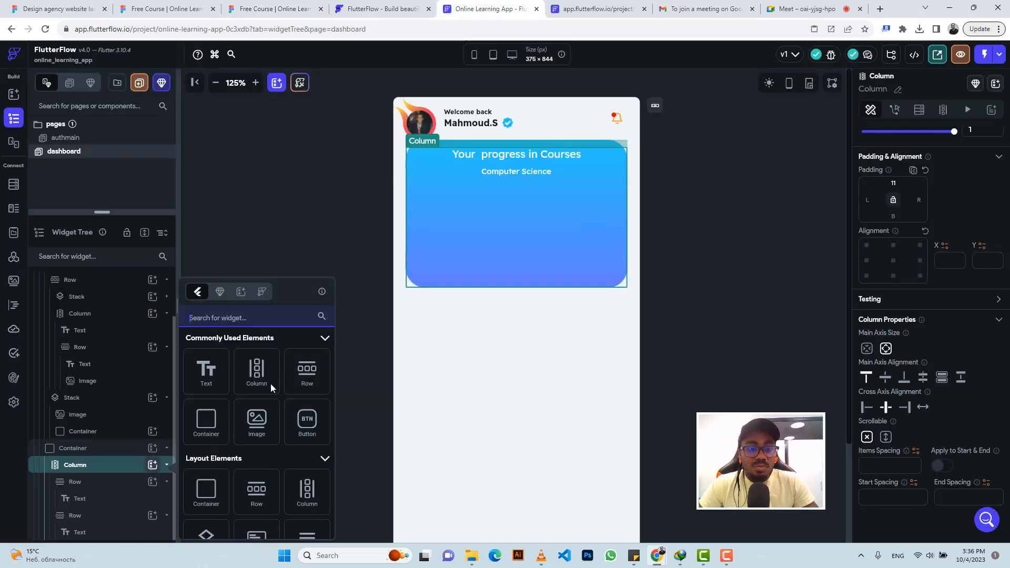
left_click(306, 371)
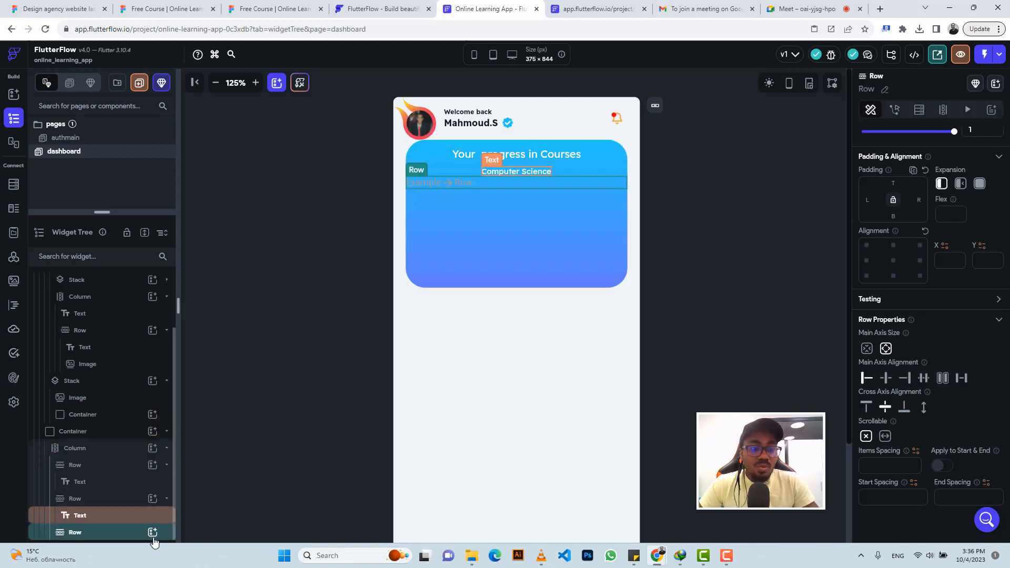
Add an Icon widget inside the new row below "Computer Science".
left_click(152, 533)
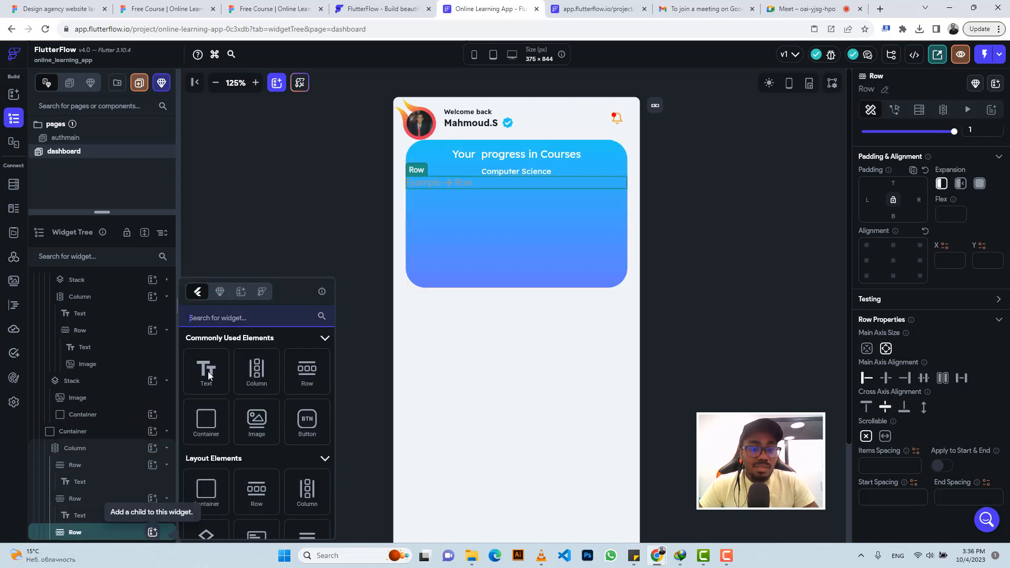
left_click(225, 320)
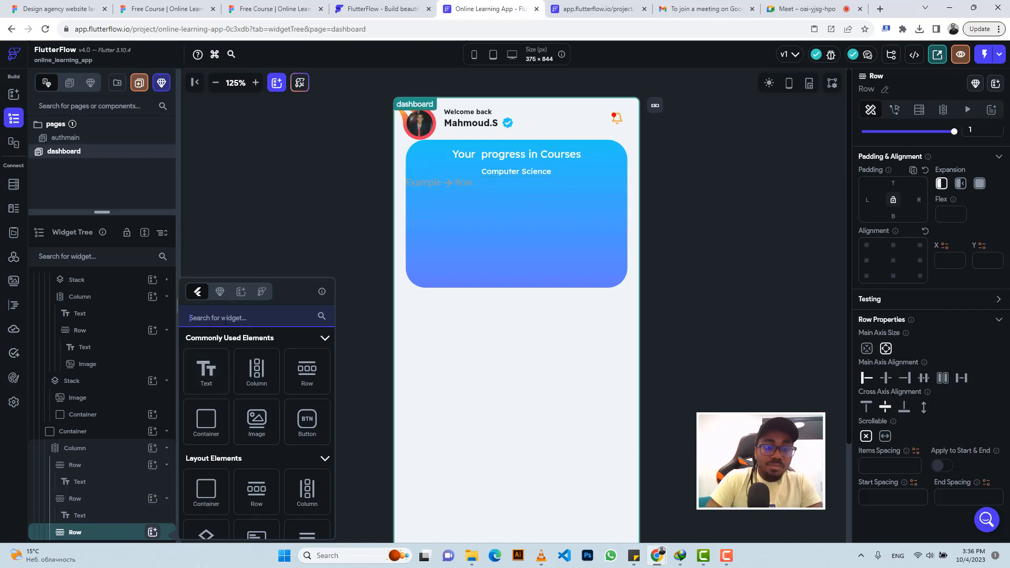
type("Icon")
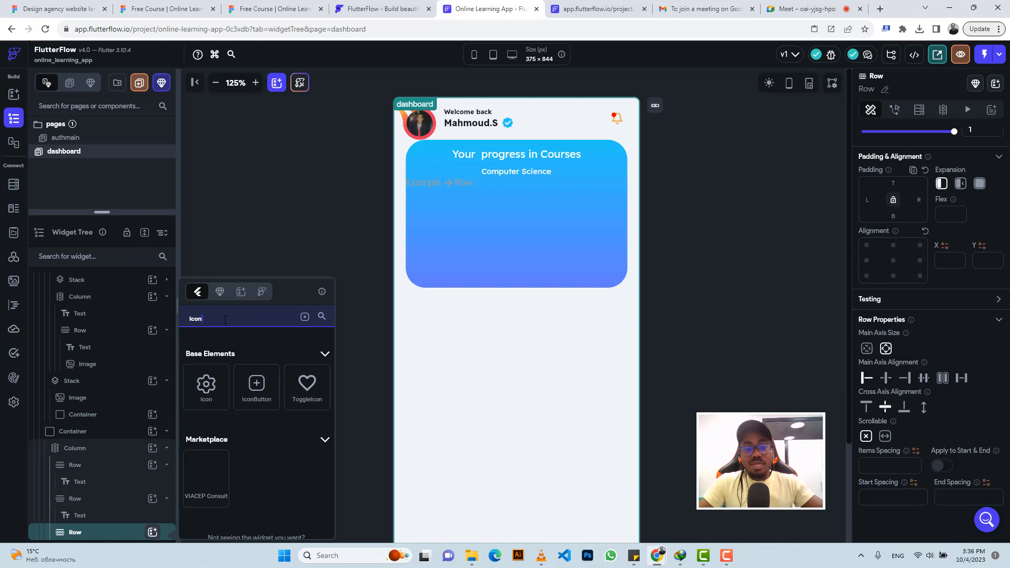
left_click(205, 377)
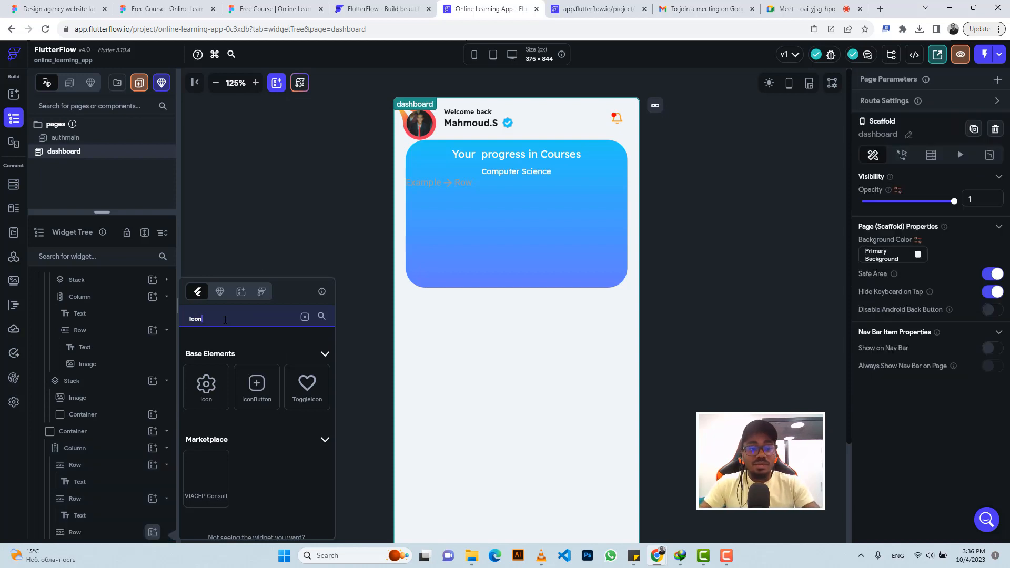
left_click(205, 388)
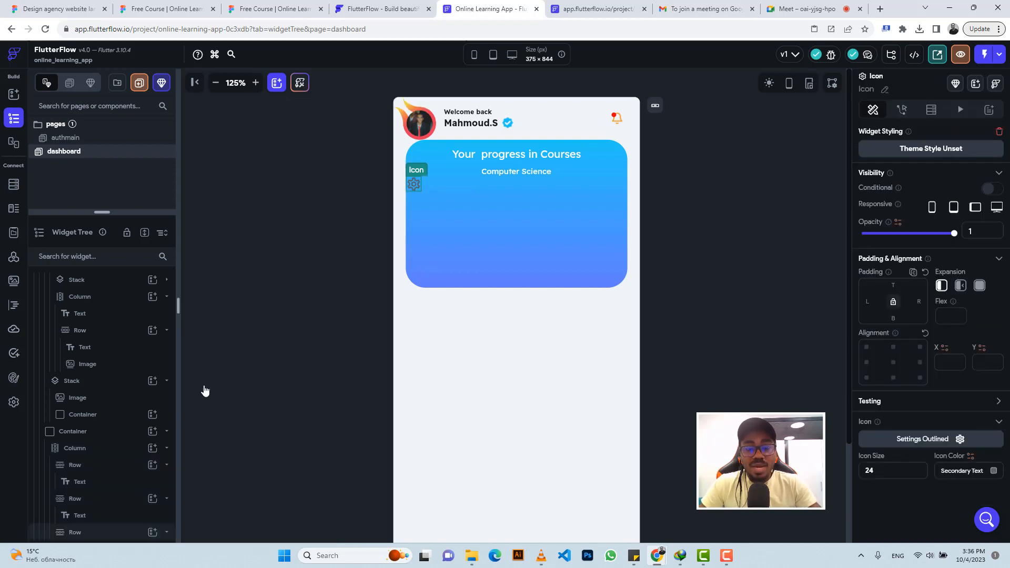
Change the new icon below "Computer Science" to the Material star_rounded icon.
left_click(925, 441)
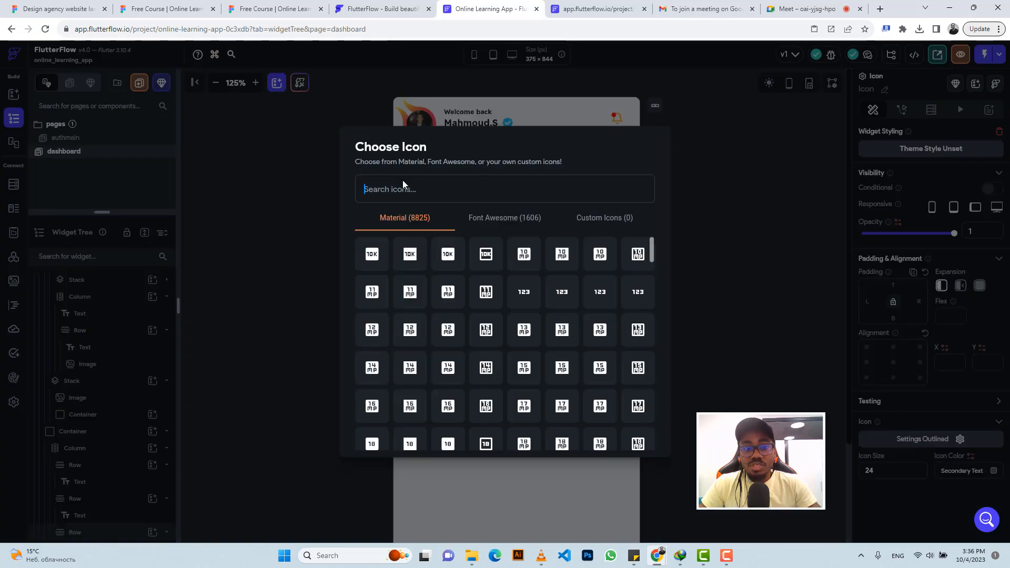
type("star")
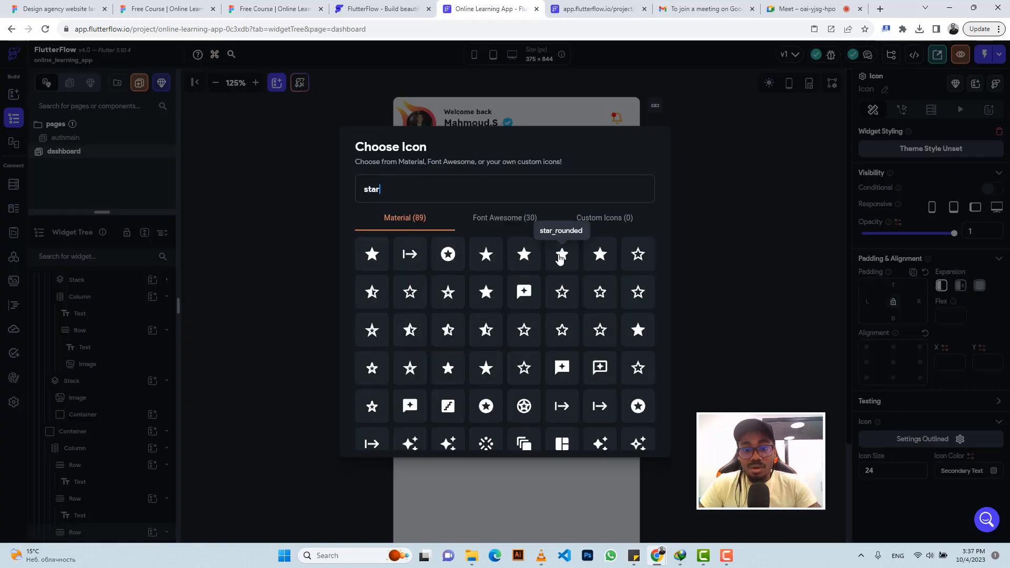
left_click(562, 255)
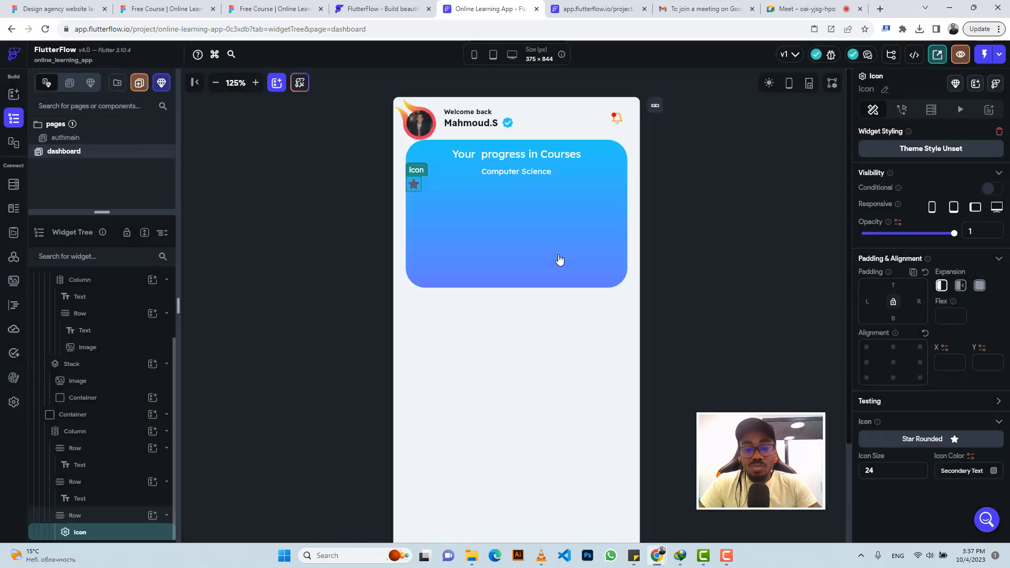
Copy the star's colour #FFC960 from Figma, apply it to the star icon in FlutterFlow, and set the icon size to 14.
left_click(269, 7)
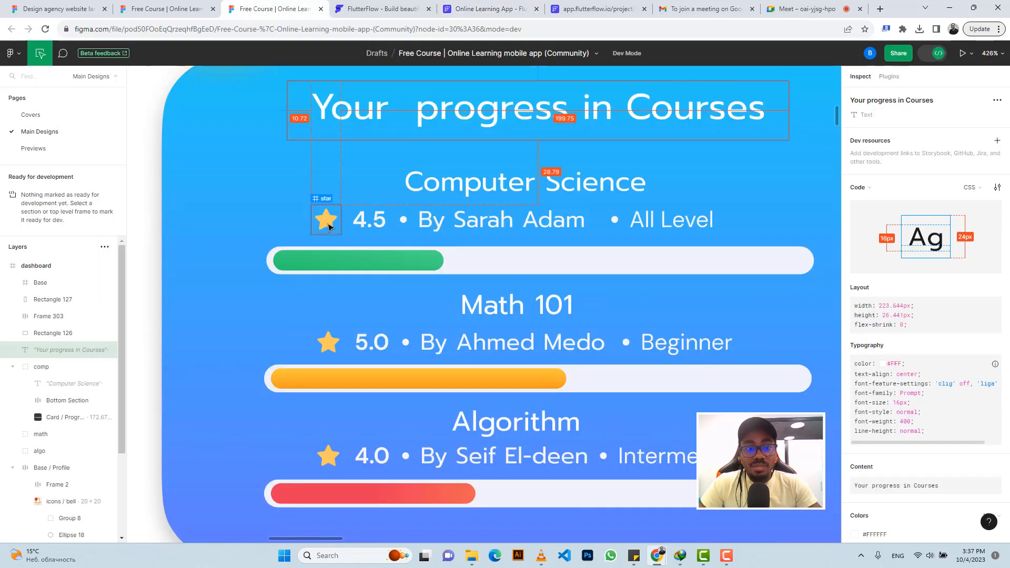
left_click(328, 227)
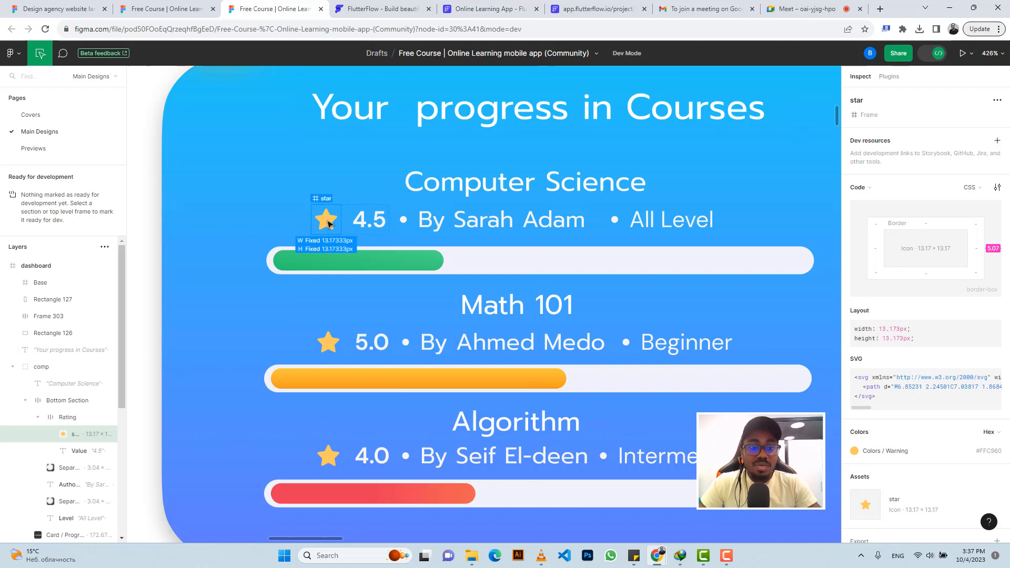
left_click(989, 451)
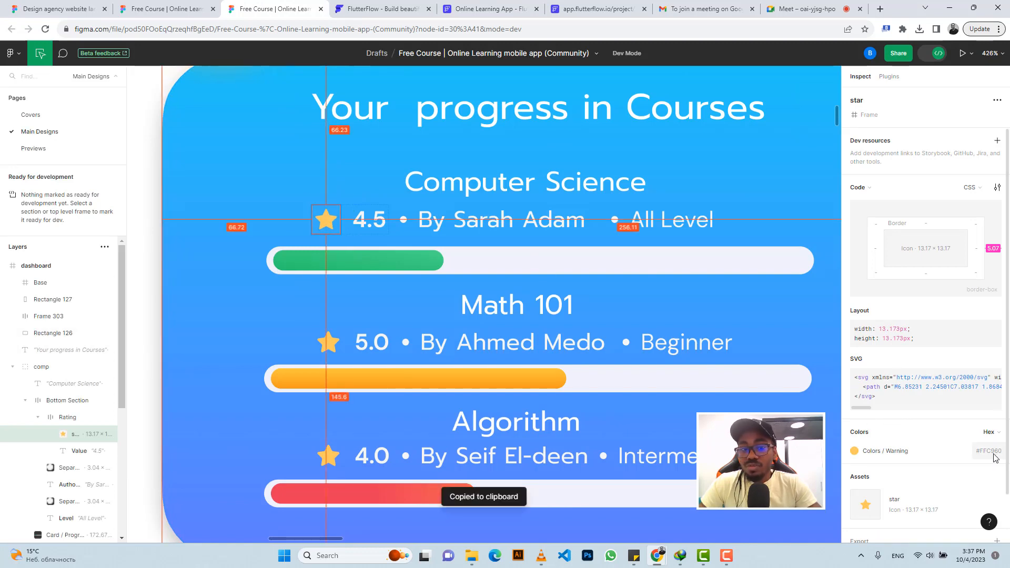
left_click(489, 8)
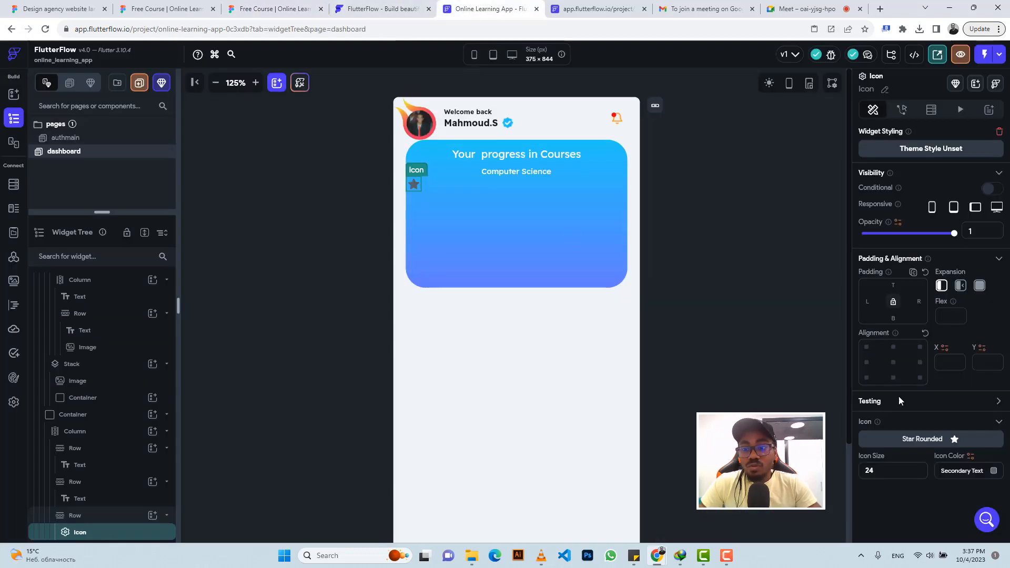
left_click(956, 471)
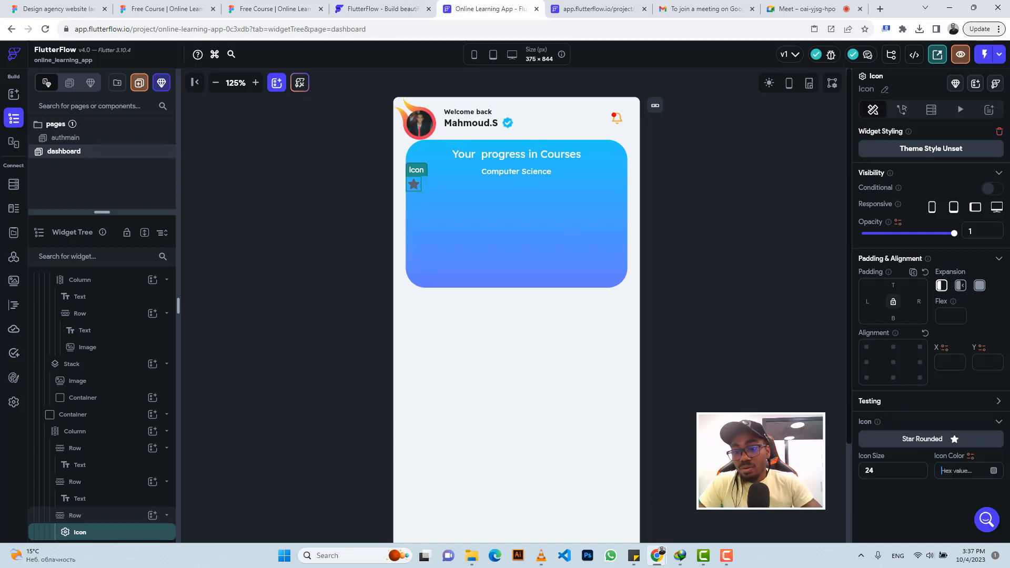
key("ctrl+v")
key("Return")
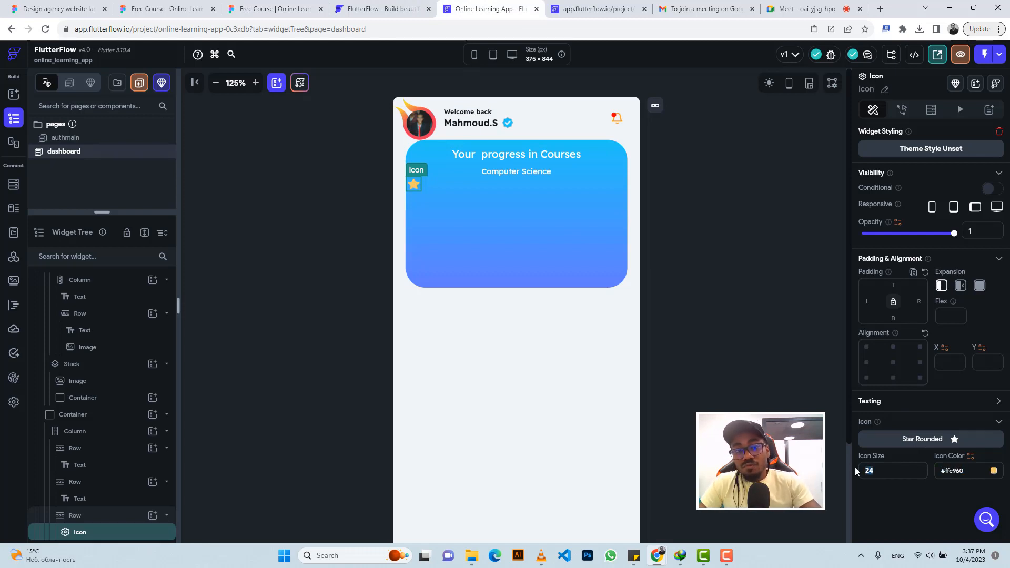
type("14")
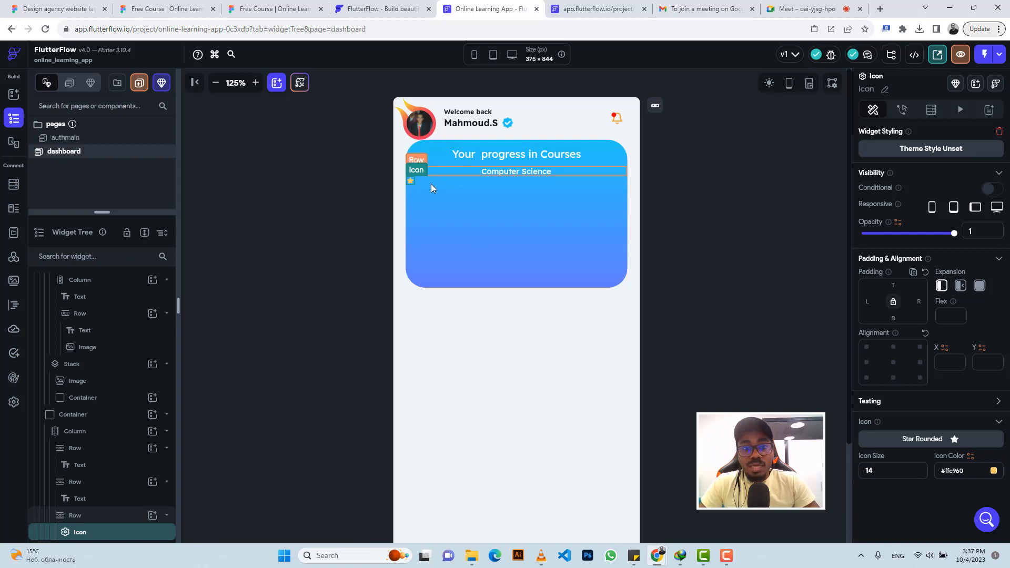
Add a Text widget beside the star icon, check the rating value's typography in Figma, and set the widget's text to 4.5.
left_click(431, 184)
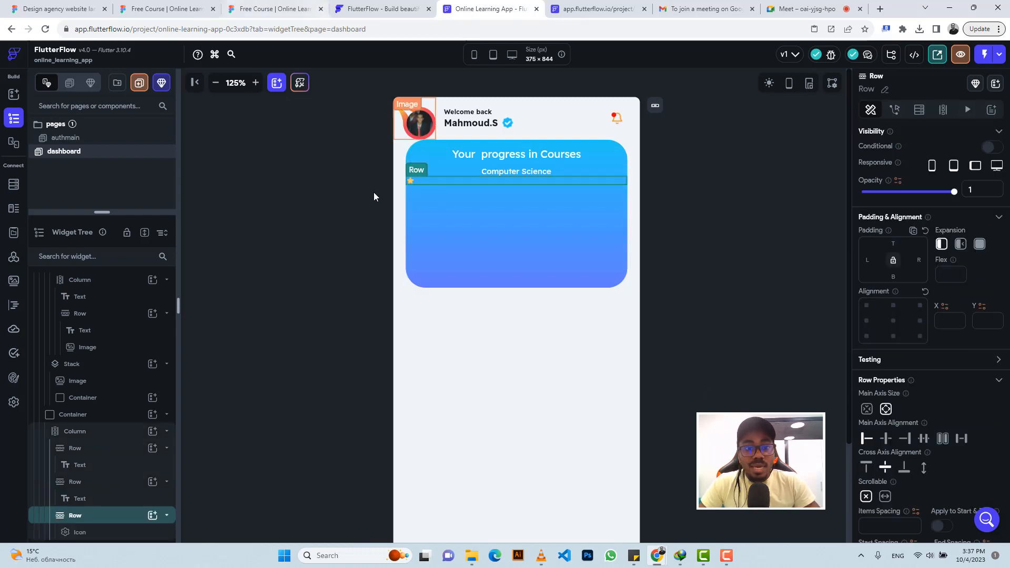
left_click(153, 516)
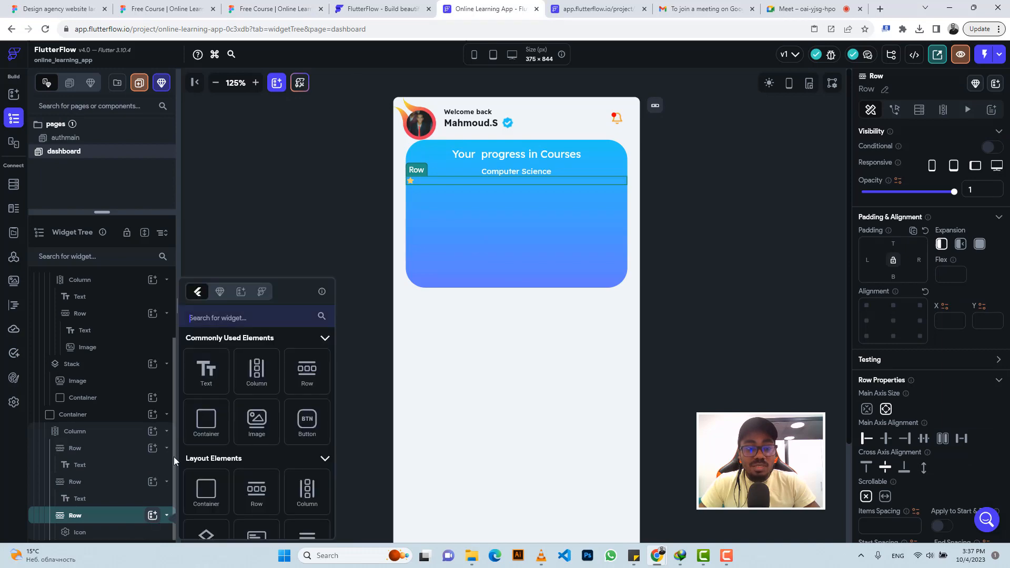
left_click(206, 371)
left_click(274, 9)
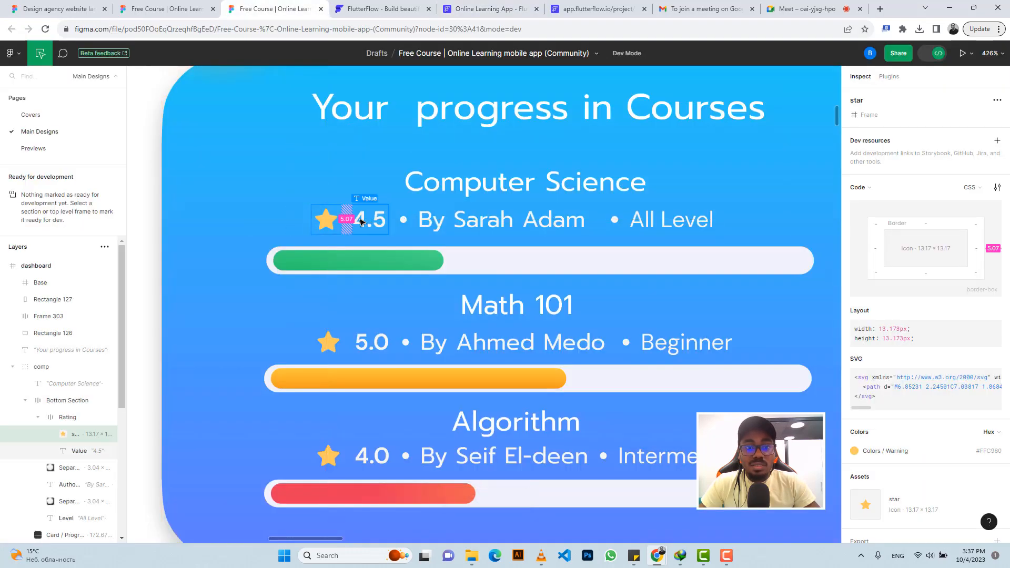
left_click(361, 220)
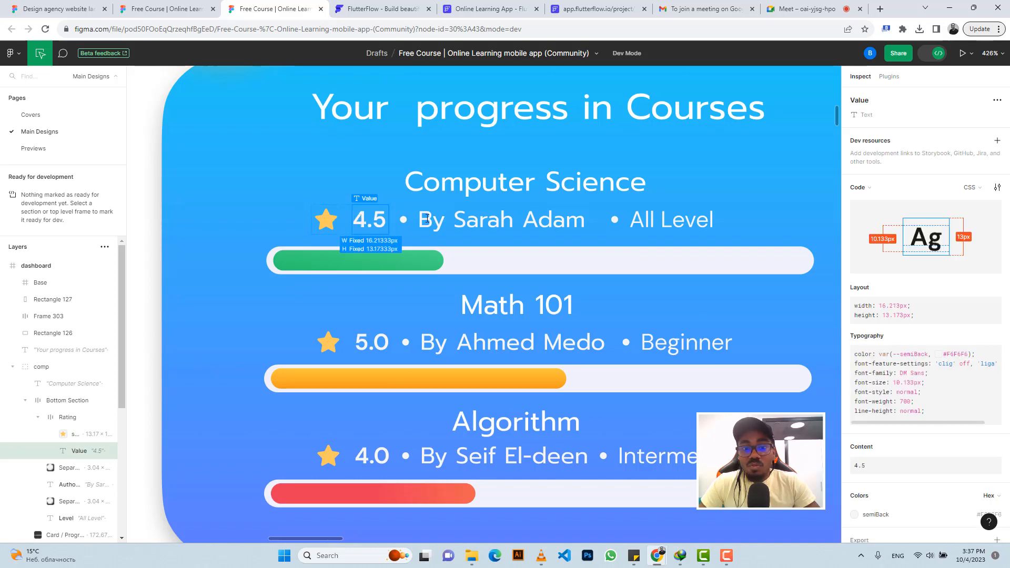
left_click(478, 10)
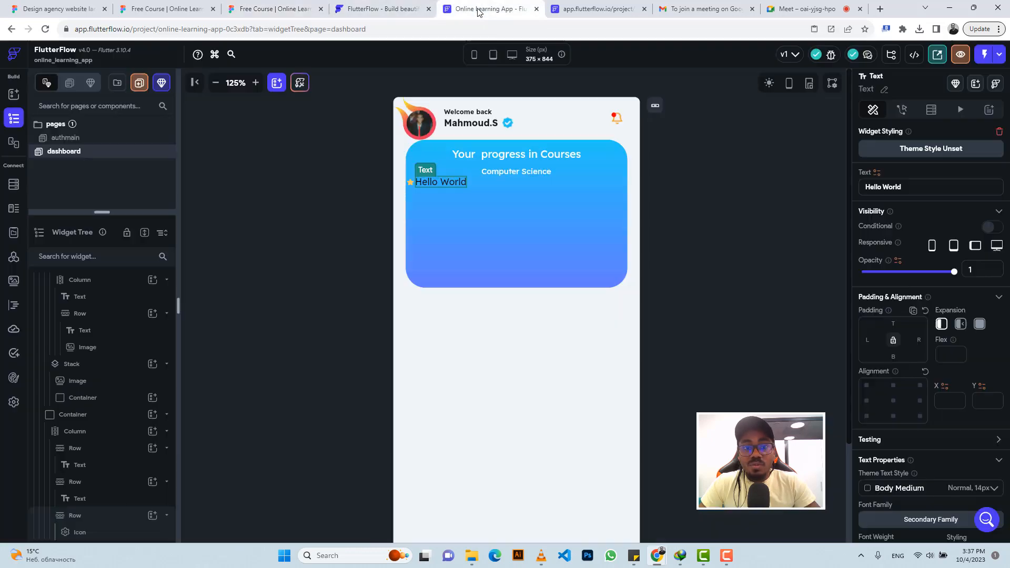
left_click(310, 6)
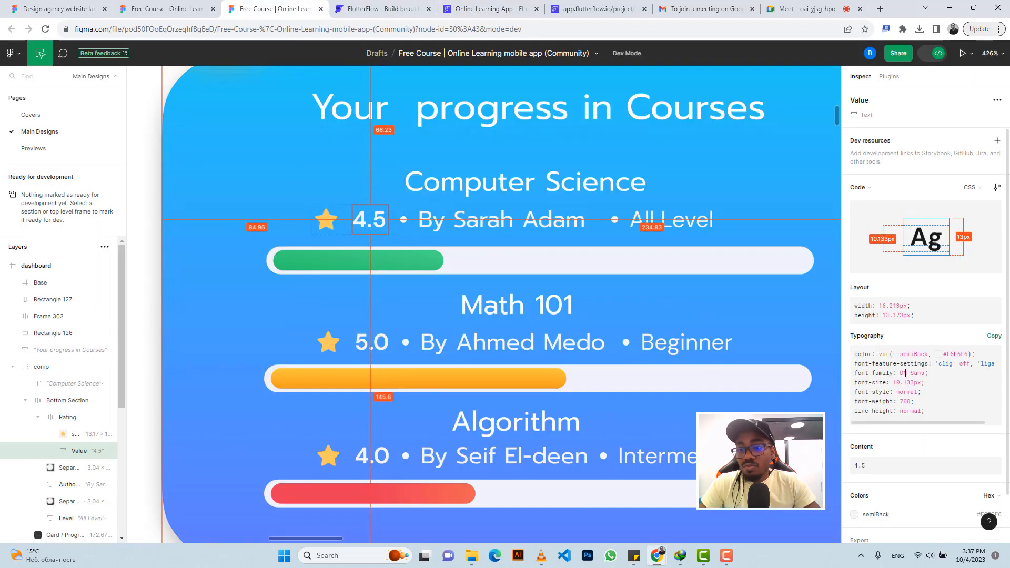
left_click(478, 9)
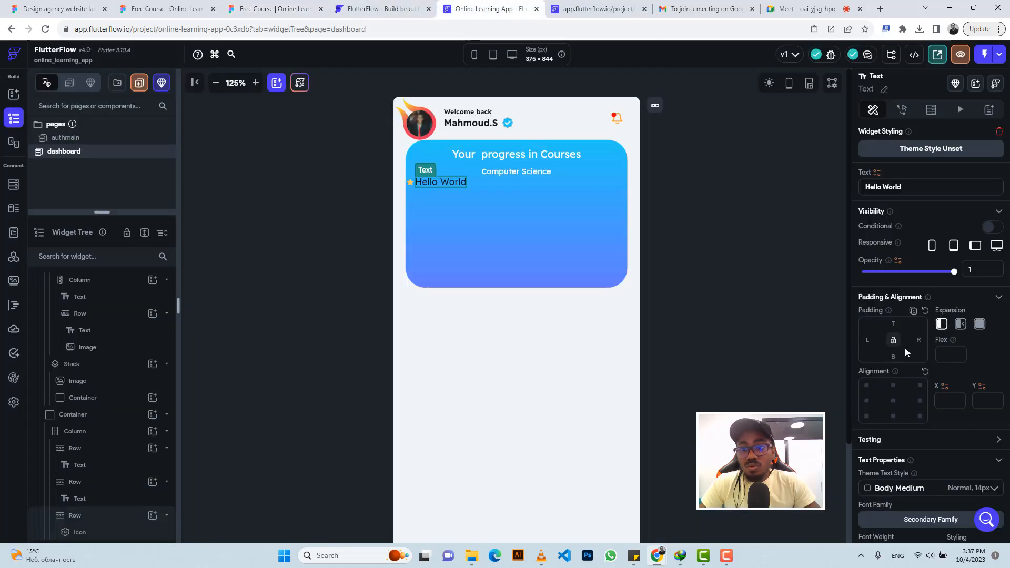
left_click_drag(902, 187, 857, 185)
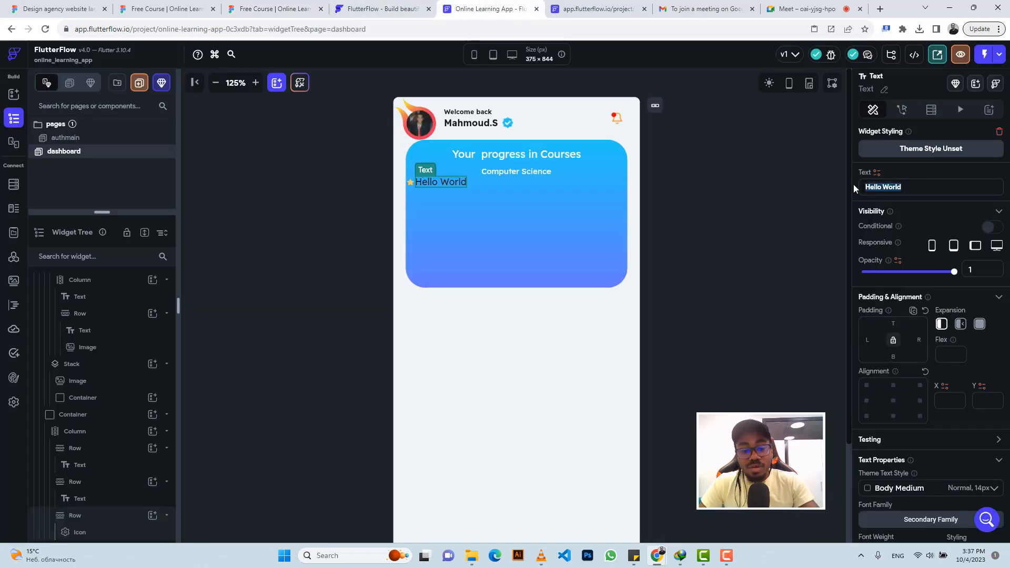
type("4.5")
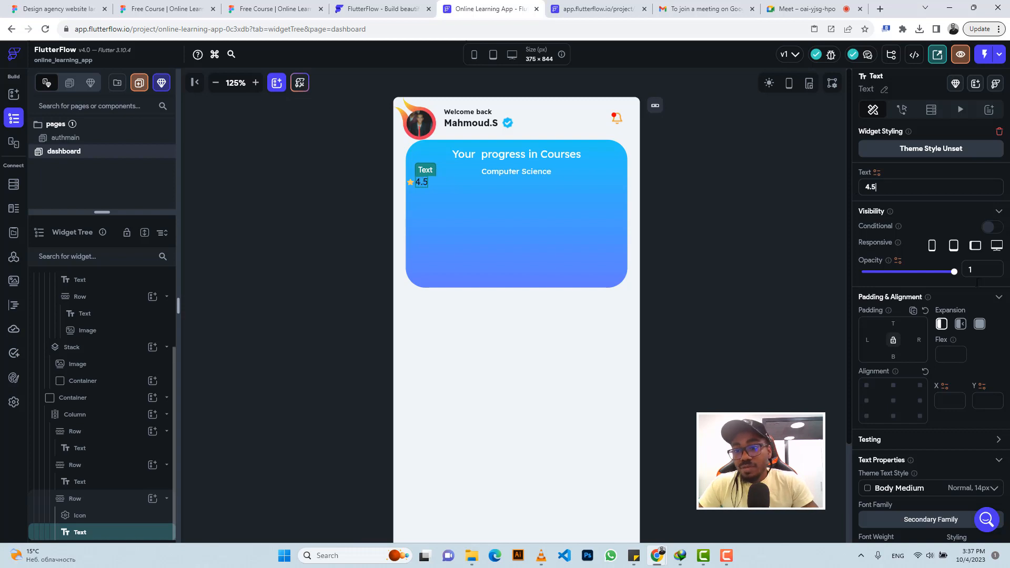
Set the 4.5 rating text's font weight to 700 - Bold and its font size to 10.
scroll(978, 316, "down", 3)
left_click(902, 394)
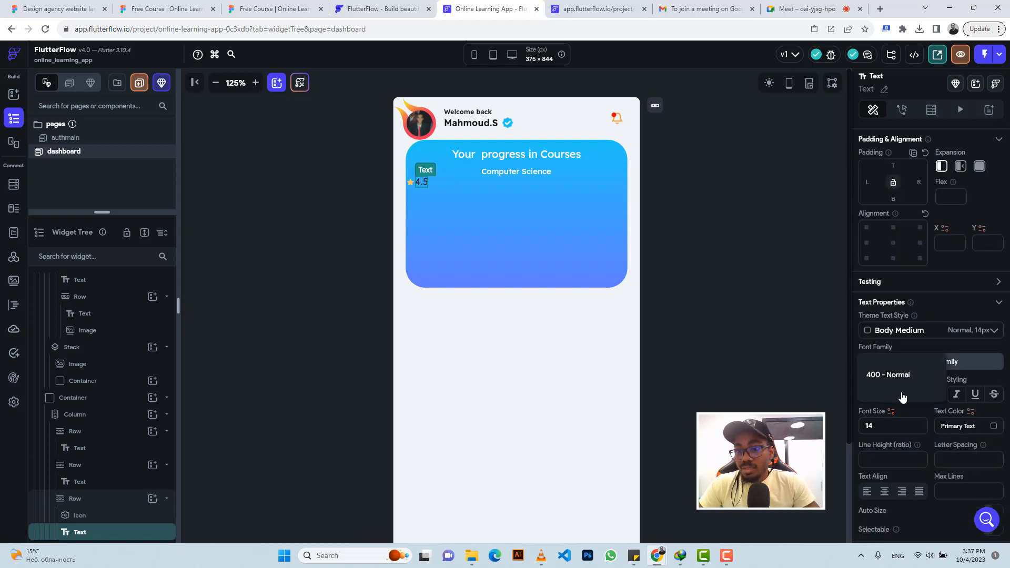
left_click(882, 448)
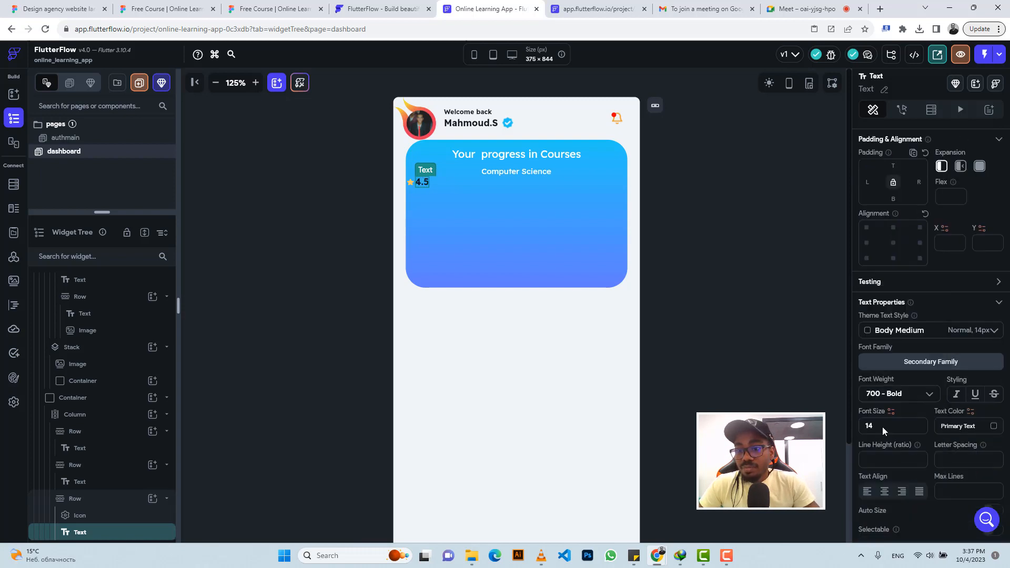
type("1")
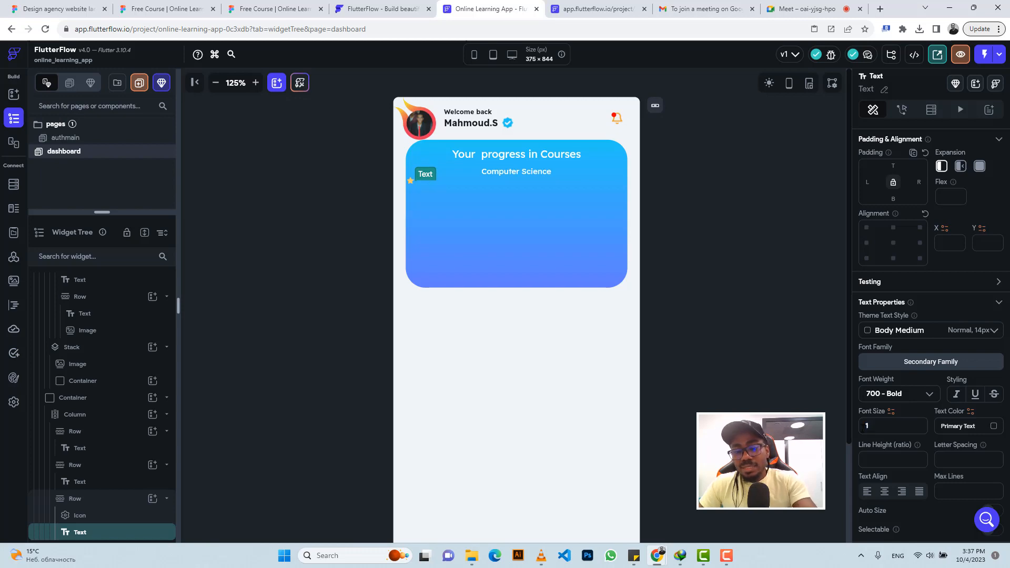
Inspect the author text and the separator dot in Figma's "Computer Science" rating line for typography, size and spacing.
left_click(263, 8)
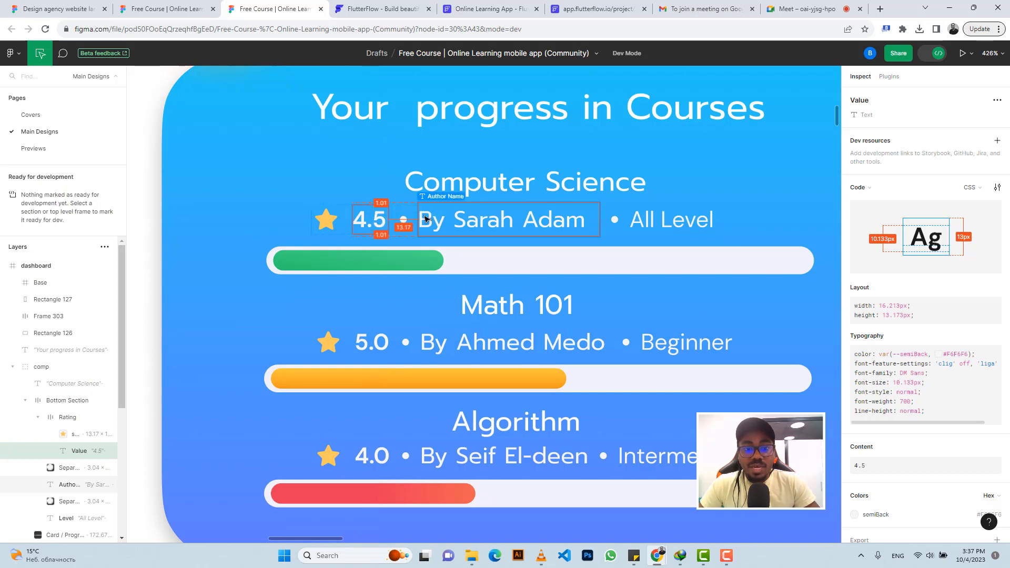
left_click(503, 225)
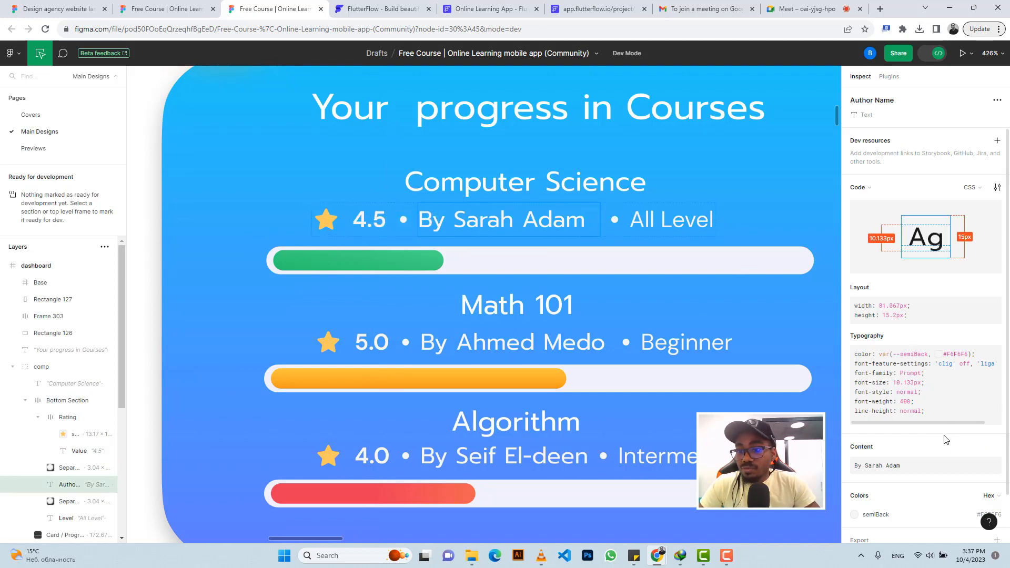
left_click(993, 453)
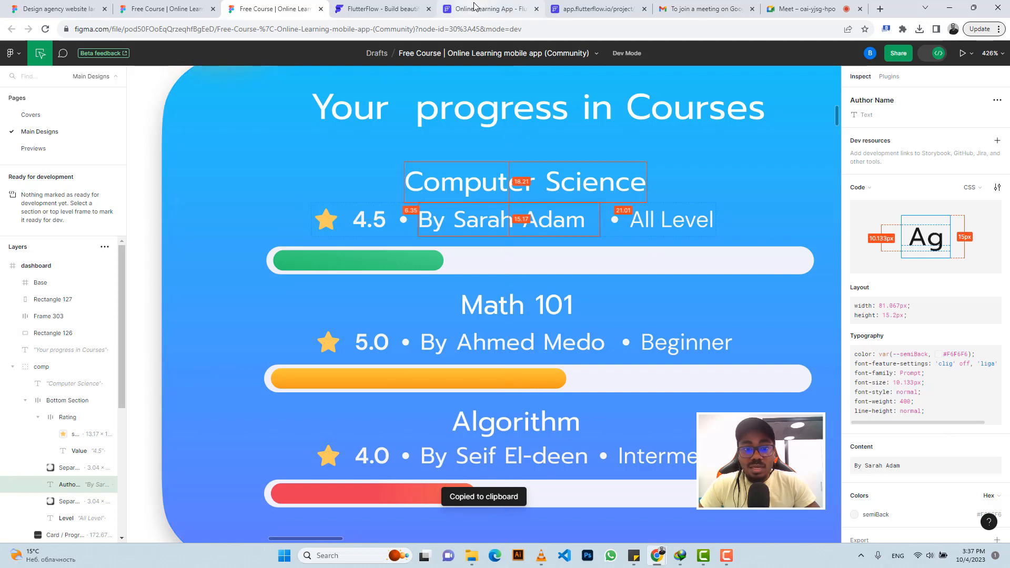
left_click(489, 9)
left_click(305, 8)
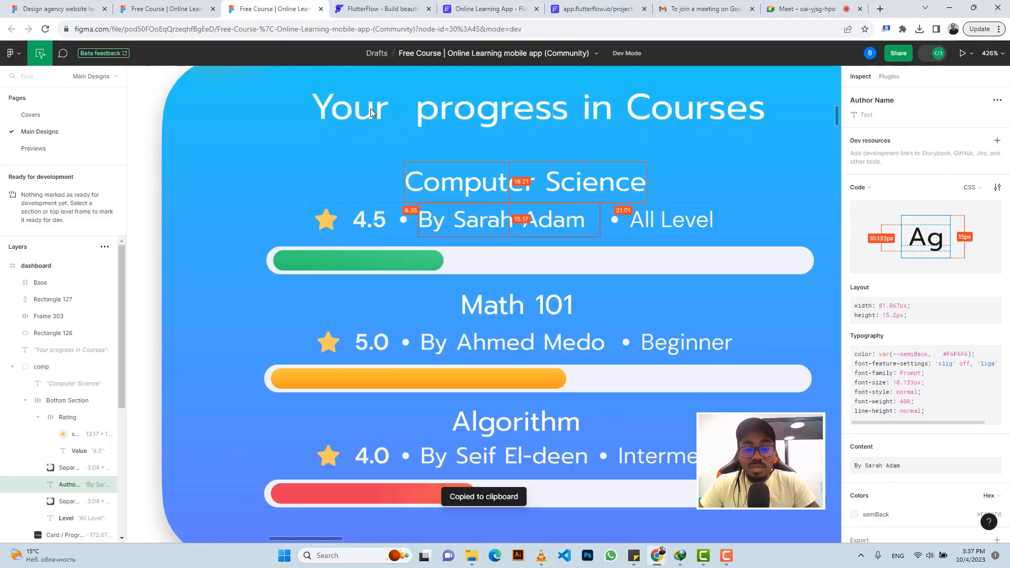
left_click(405, 222)
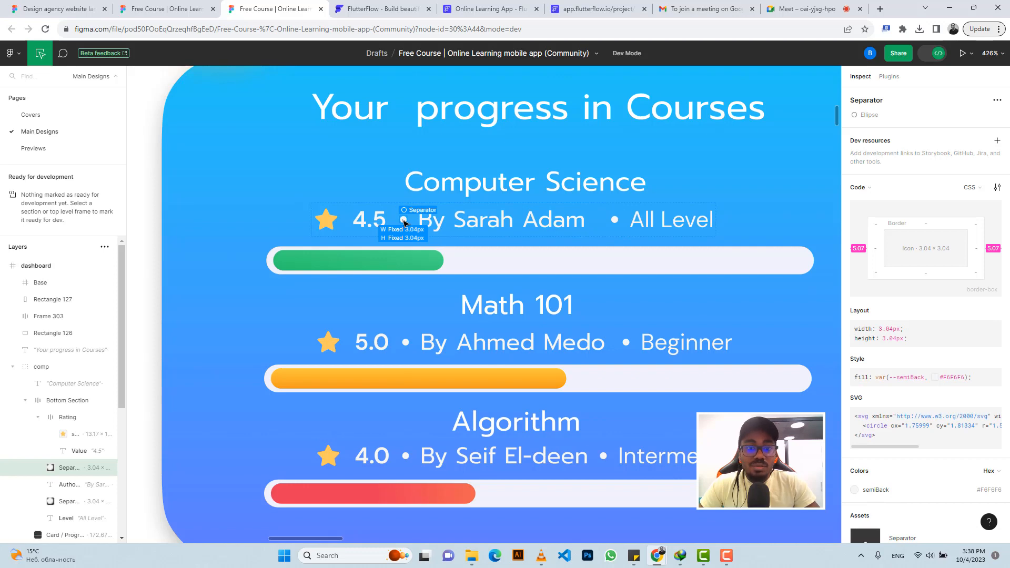
Return to FlutterFlow and set the 4.5 rating text's colour to the Secondary Background theme colour.
left_click(480, 8)
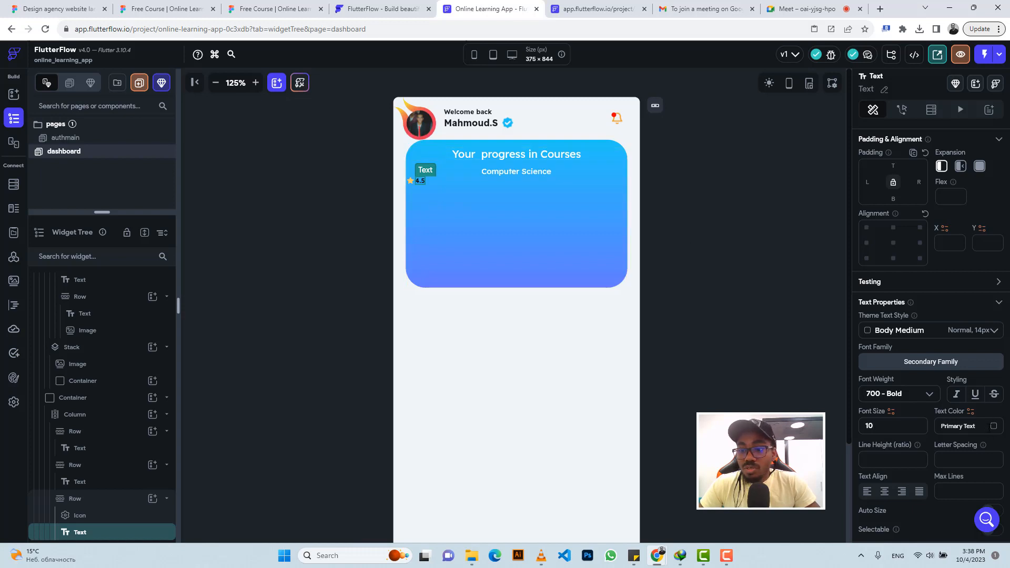
left_click(992, 427)
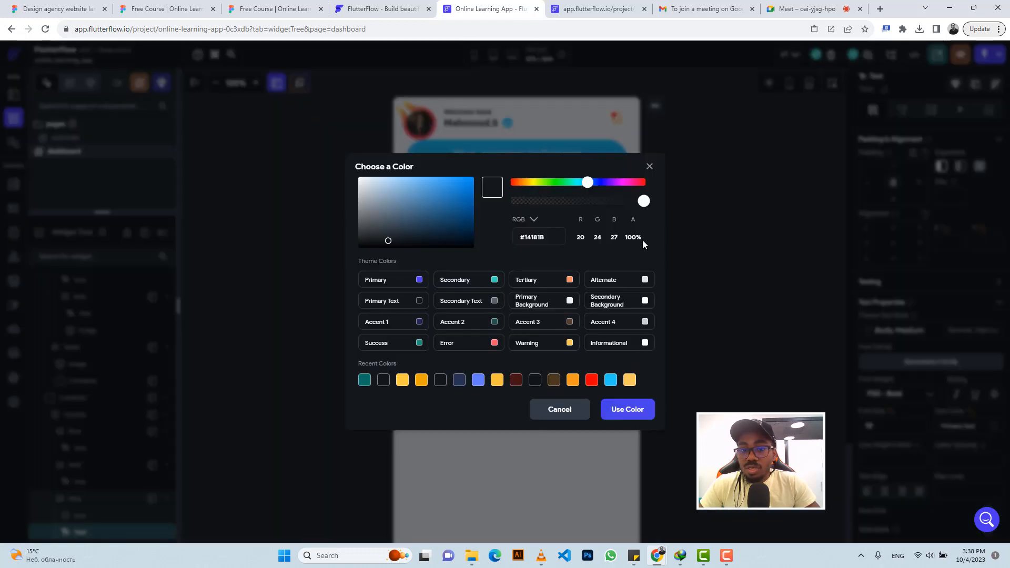
left_click(645, 302)
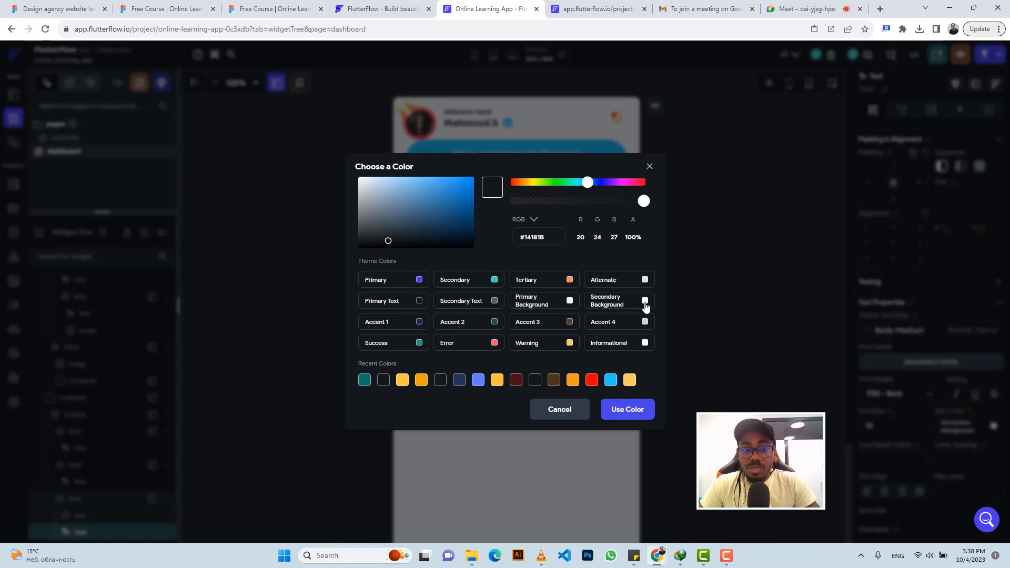
Add a circular Container with a diameter of 3 after the 4.5 text in the rating row, and check the separator's spacing in Figma.
left_click(439, 181)
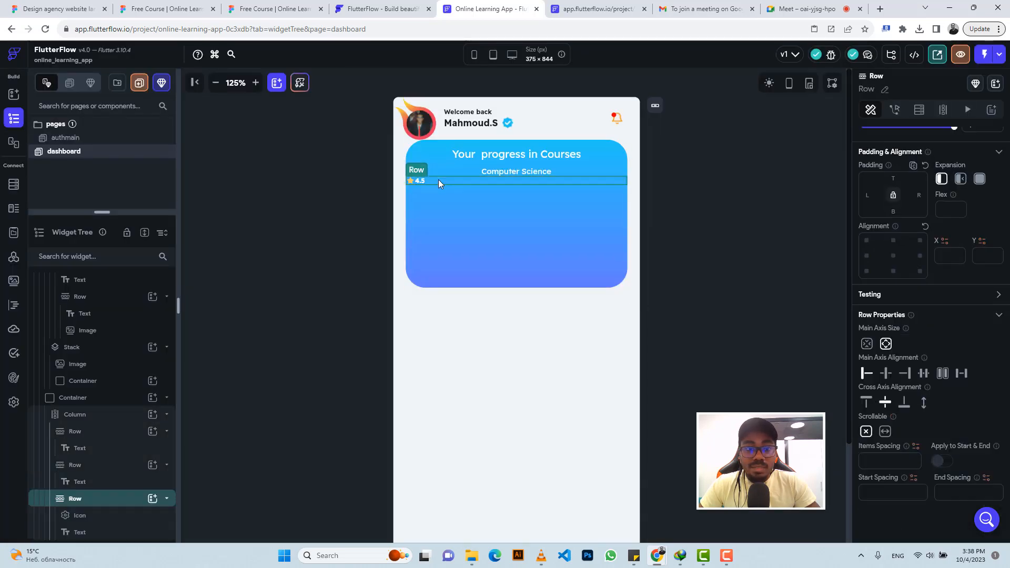
left_click(153, 499)
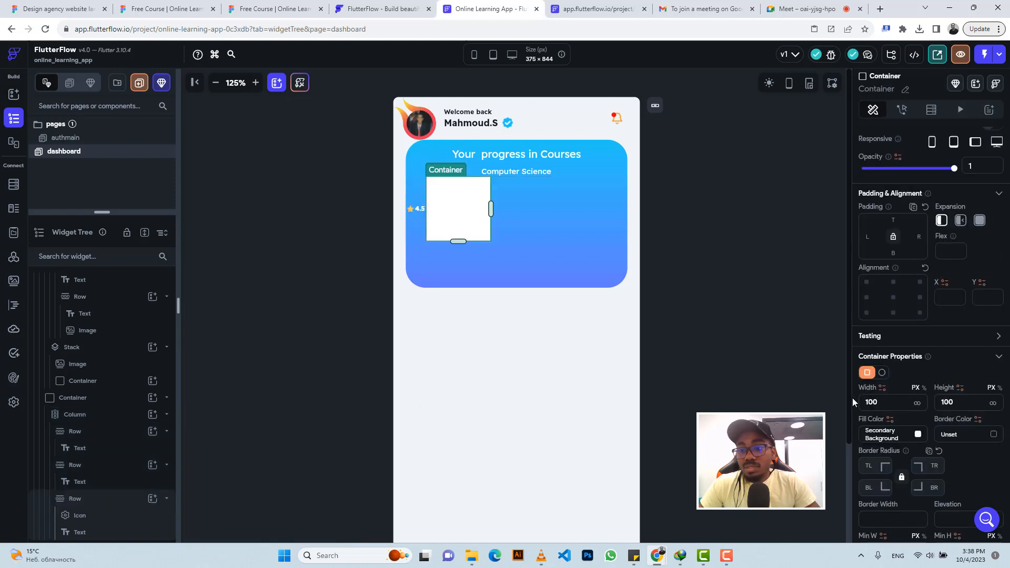
left_click(882, 372)
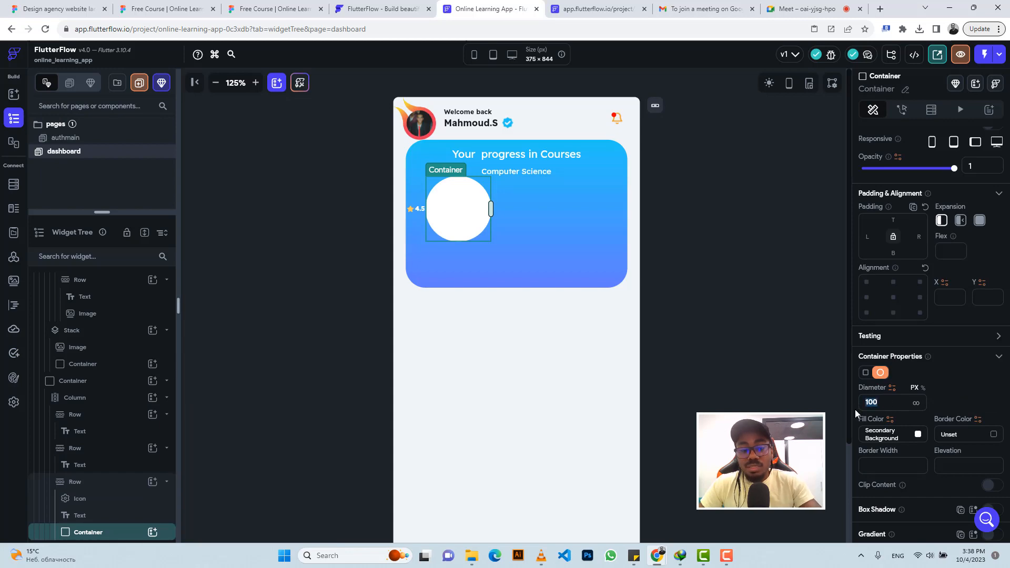
type("3")
left_click(265, 4)
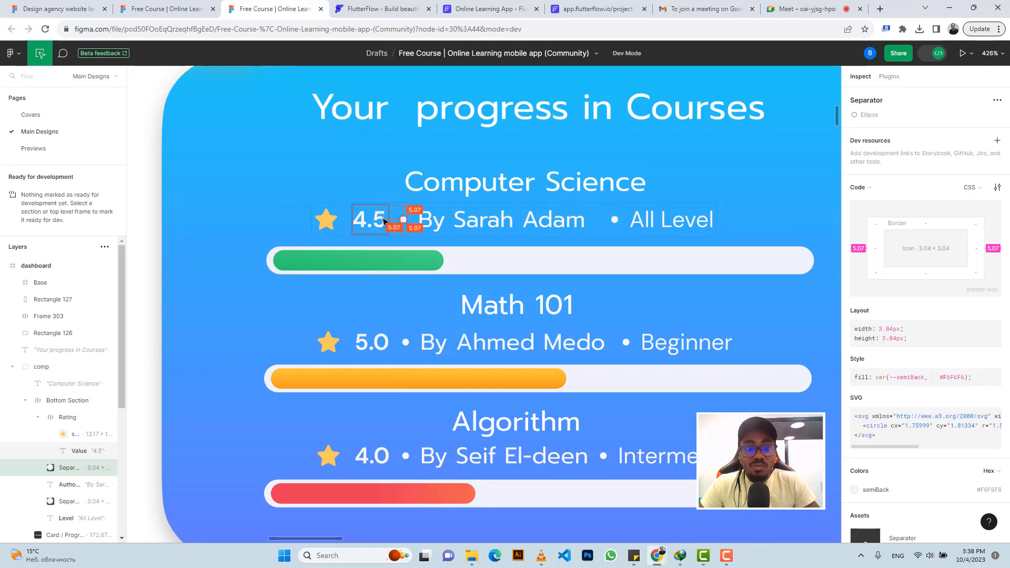
left_click(492, 9)
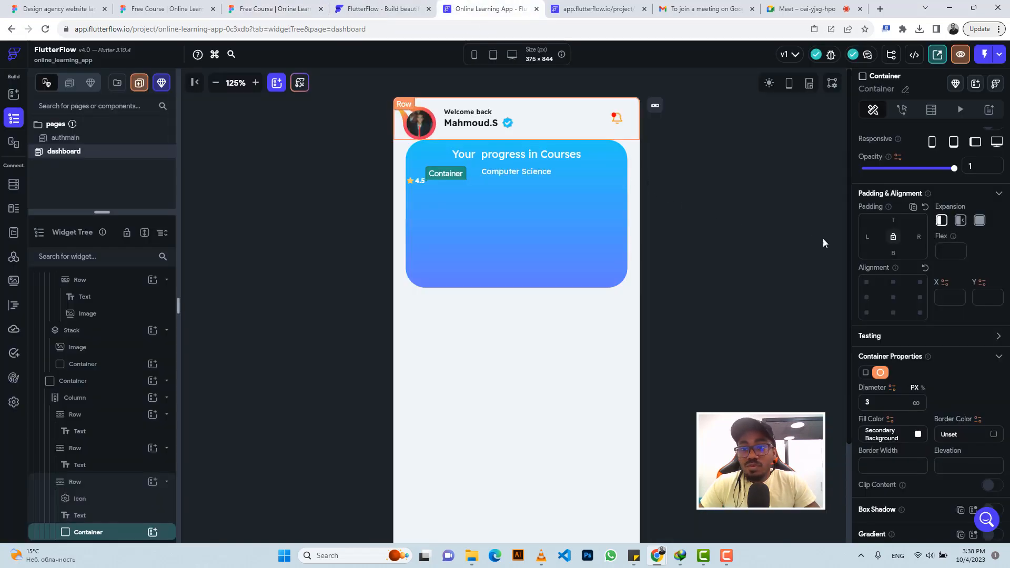
Set the separator dot Container's horizontal padding to 5 on each side.
left_click(868, 237)
type("5")
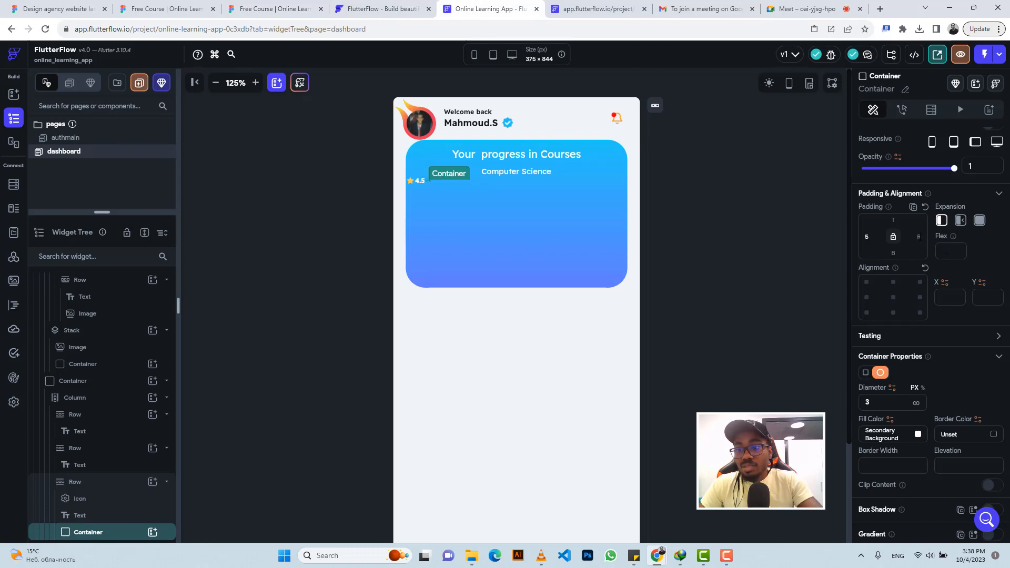
left_click(919, 237)
type("5")
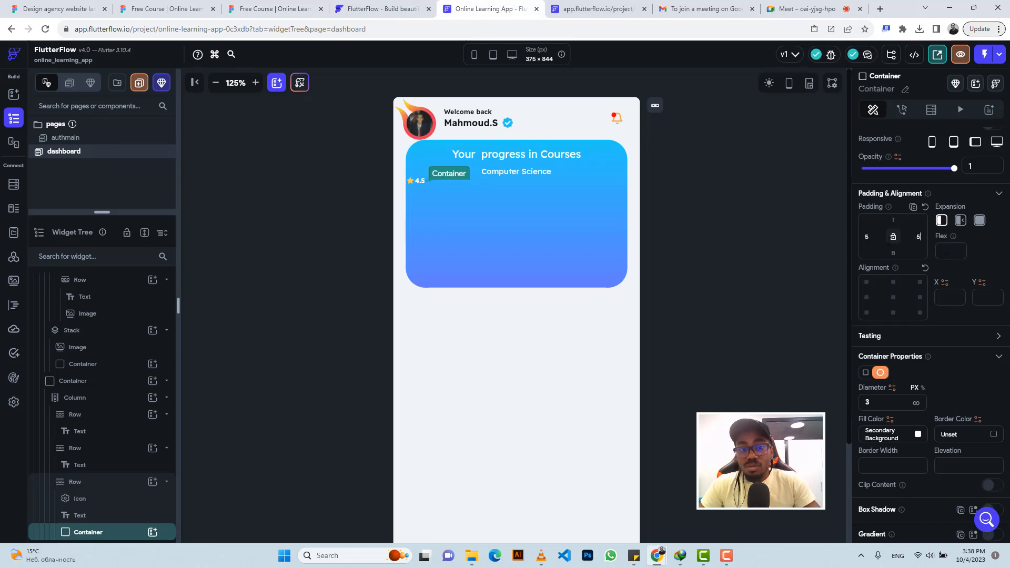
Add a Text widget after the separator dot in the rating row, containing the author line from the Figma design, and inspect its typography there.
left_click(452, 185)
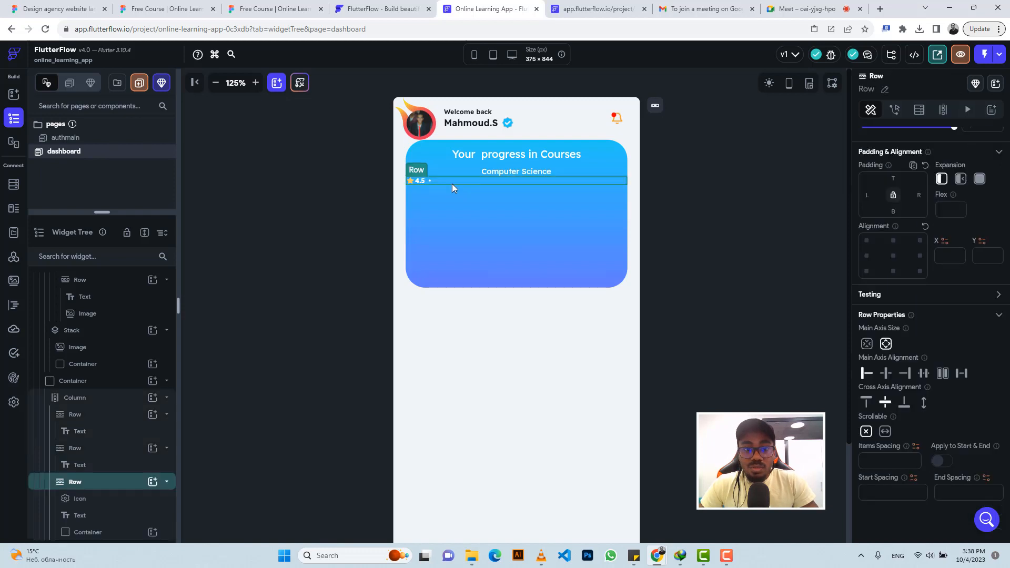
left_click(152, 482)
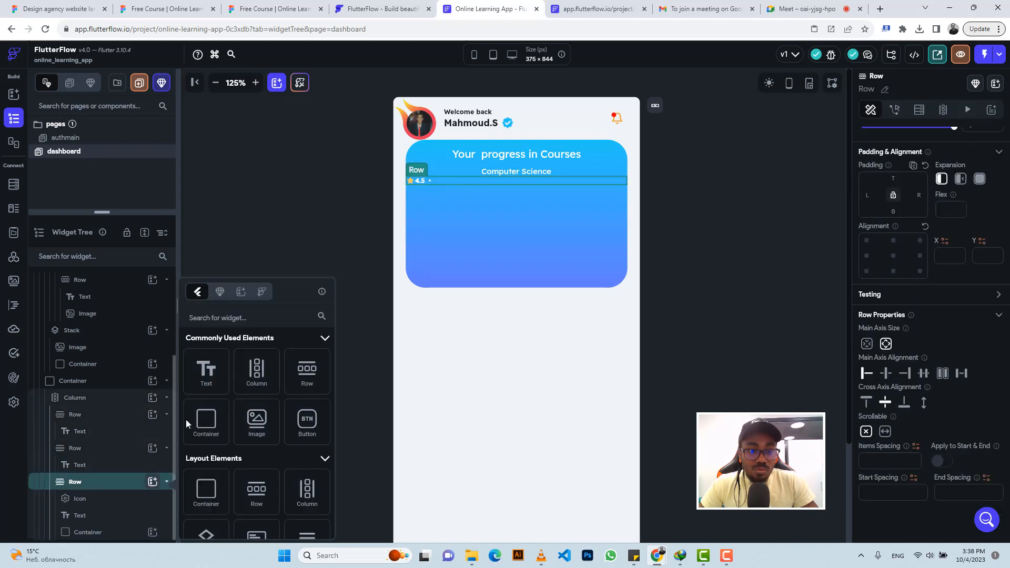
left_click(206, 374)
scroll(912, 210, "up", 2)
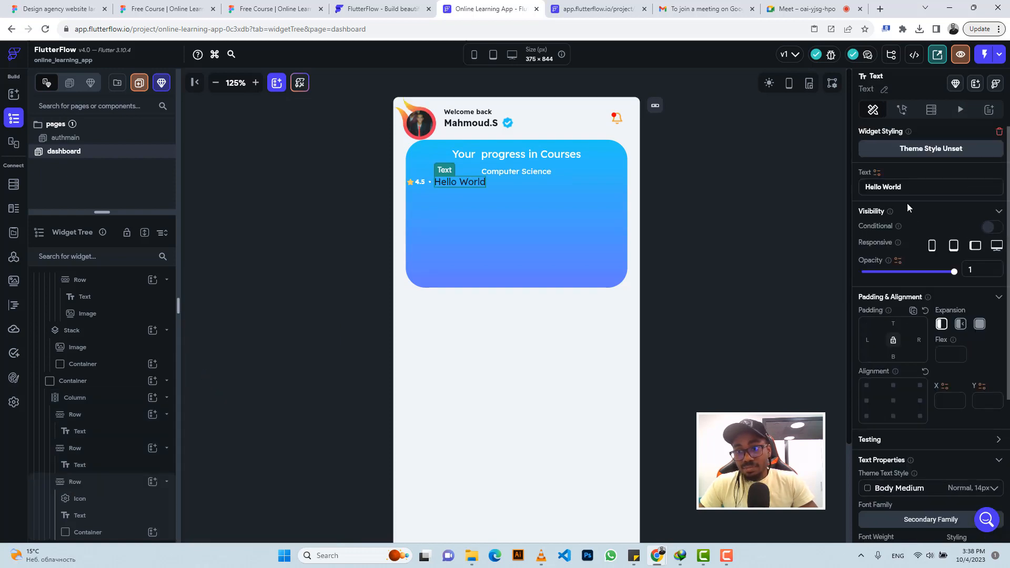
triple_click(910, 188)
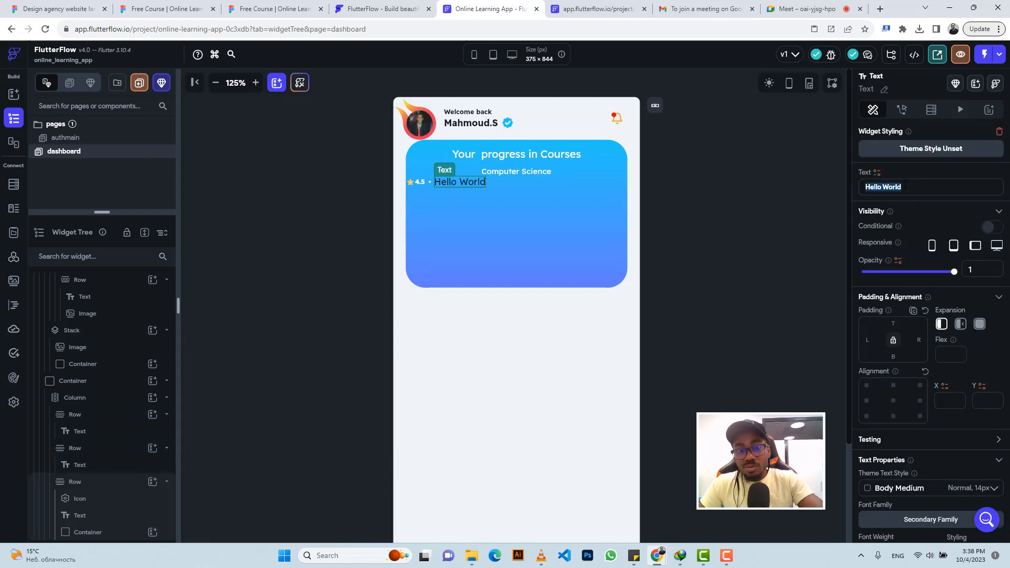
key("ctrl+v")
left_click(287, 12)
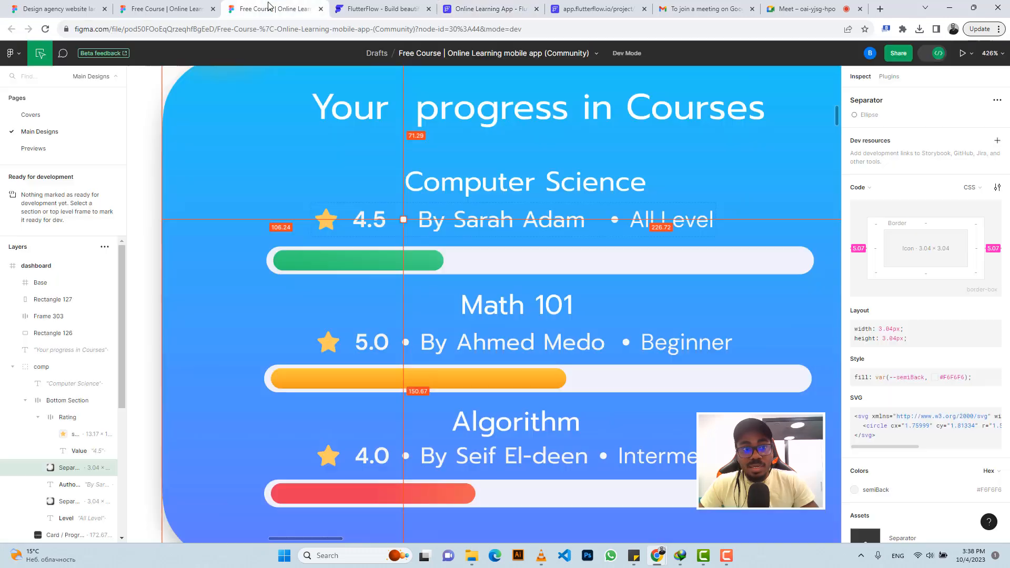
left_click(431, 219)
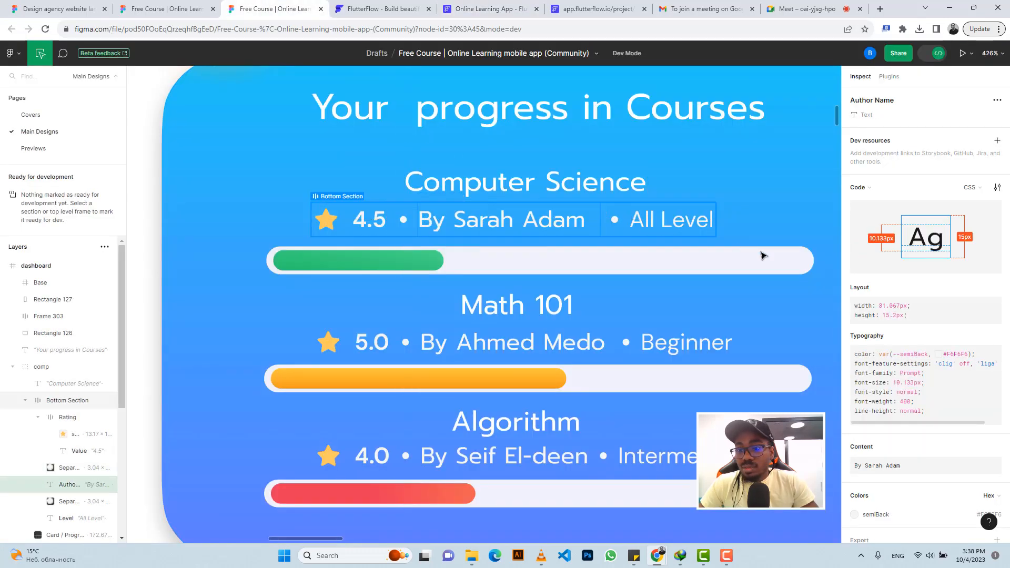
Return to FlutterFlow and set the author text's font size to 10 and its colour to the Secondary Background theme colour.
left_click(490, 10)
scroll(933, 352, "down", 4)
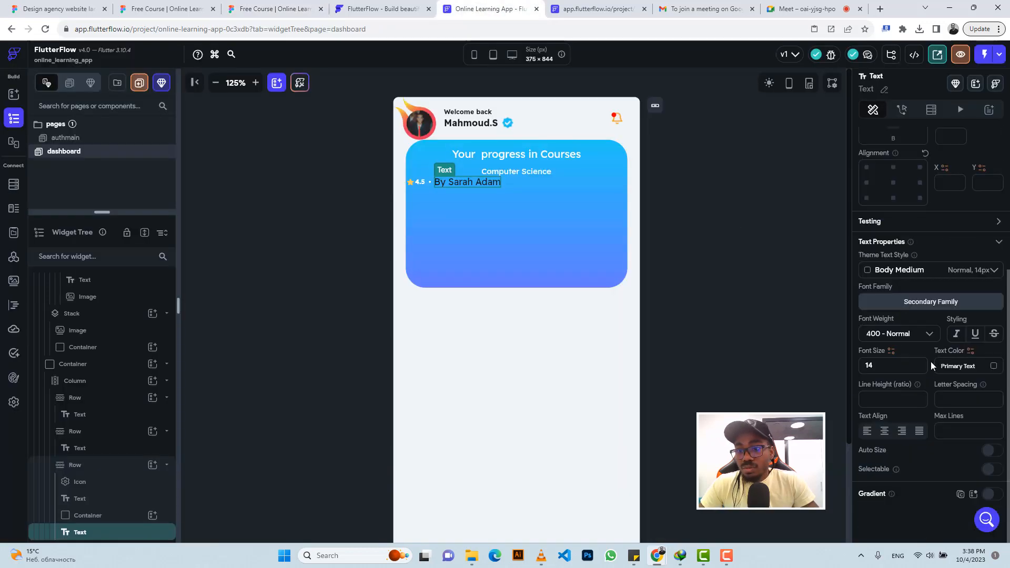
key("BackSpace")
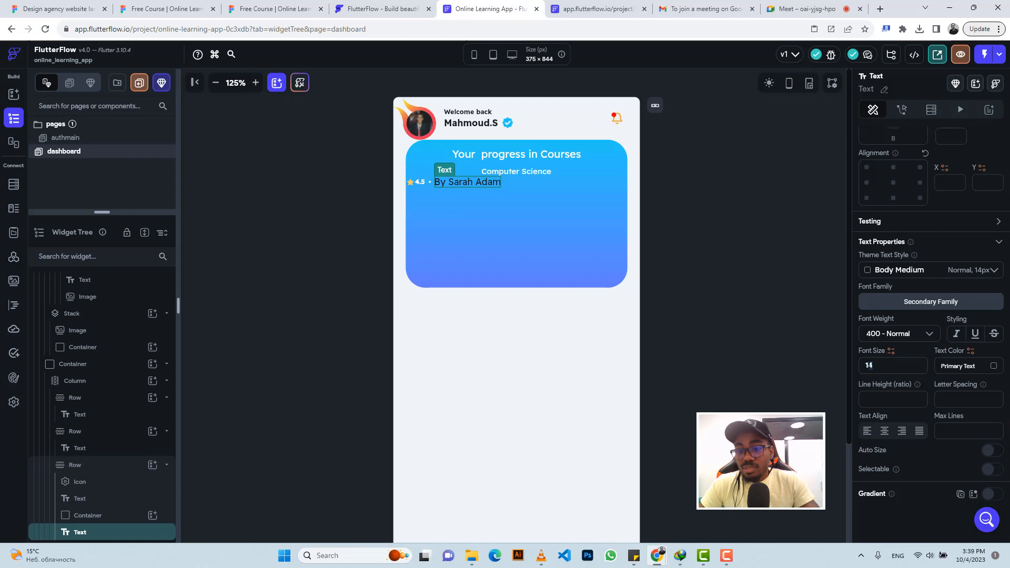
type("0")
key("Return")
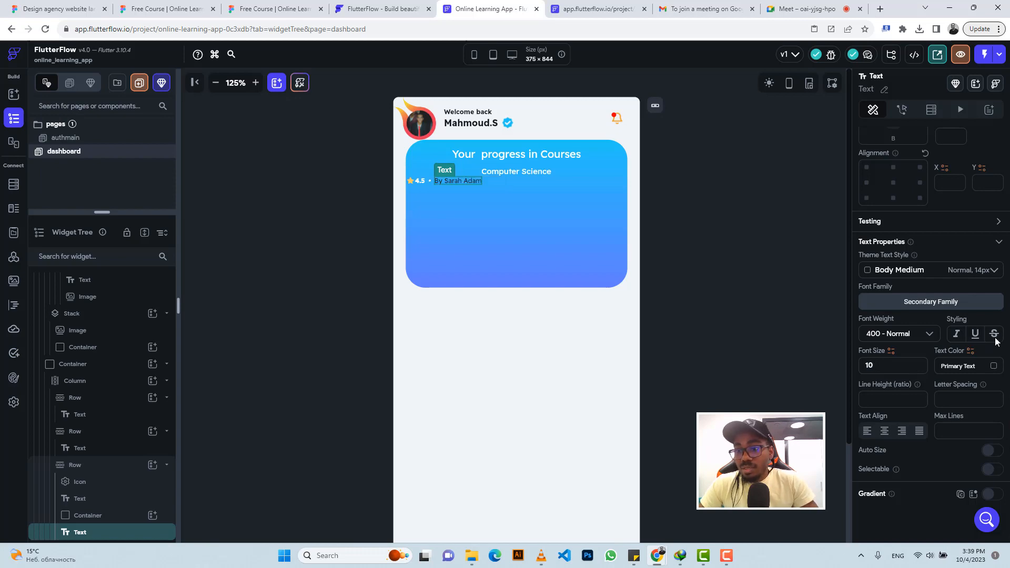
left_click(993, 367)
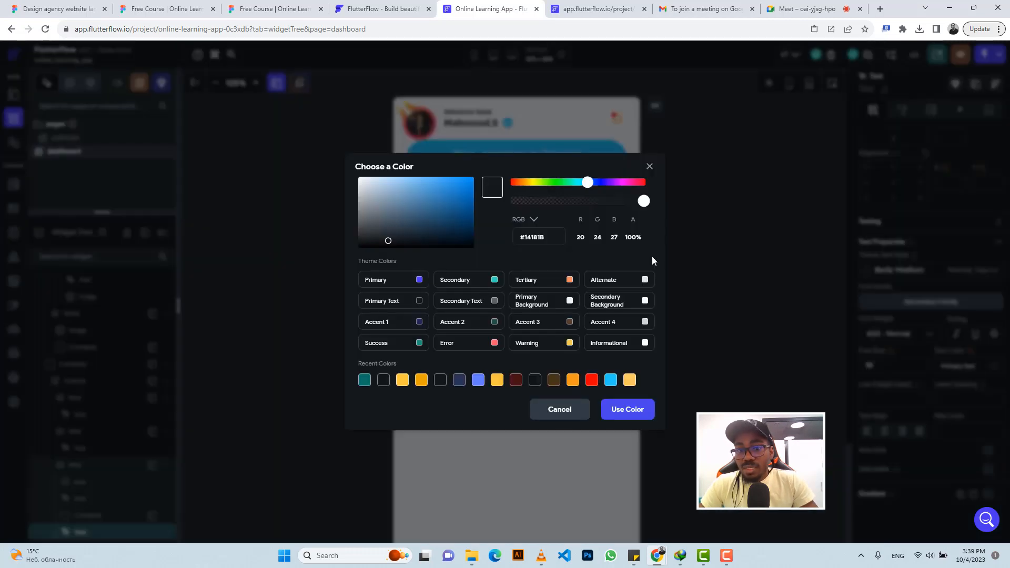
left_click(645, 302)
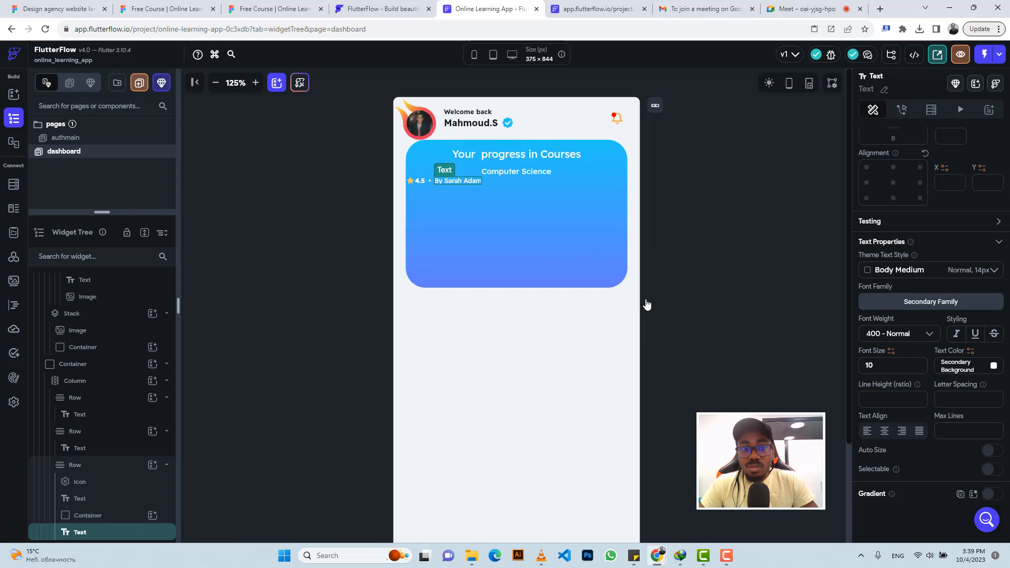
Duplicate the separator dot Container after the author text in the rating row, and compare the row with Figma.
left_click(431, 181)
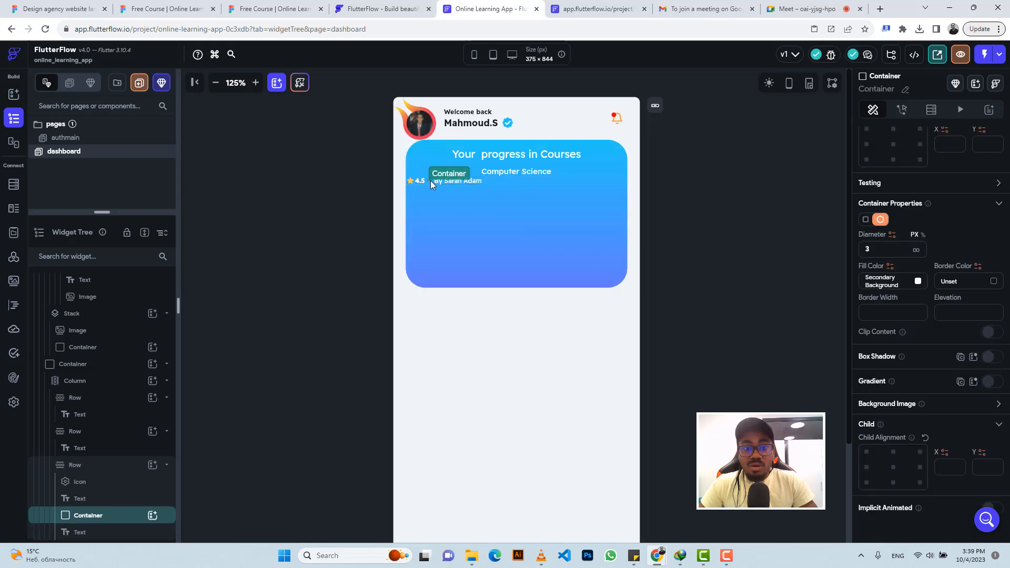
key("ctrl+c")
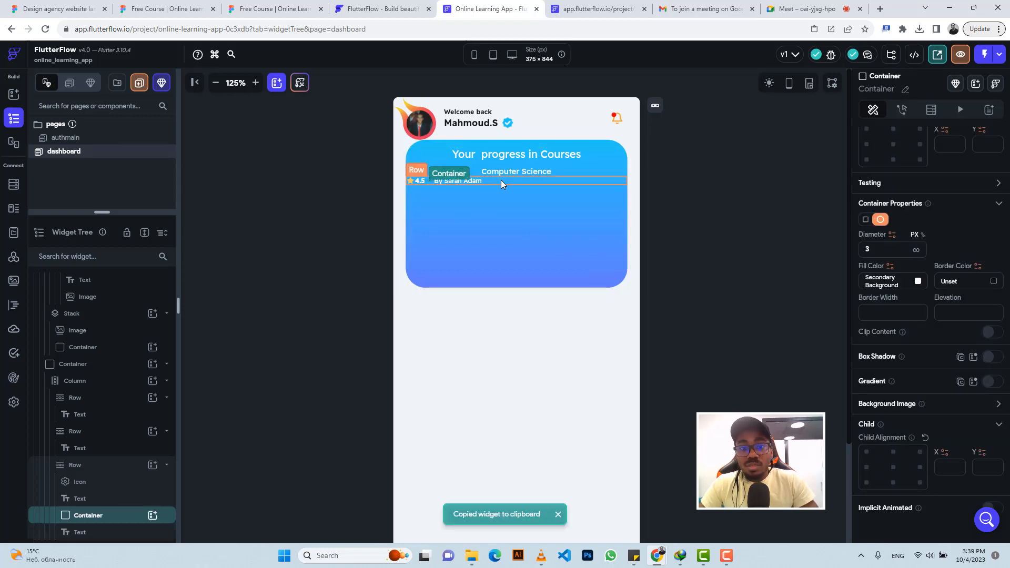
left_click(501, 180)
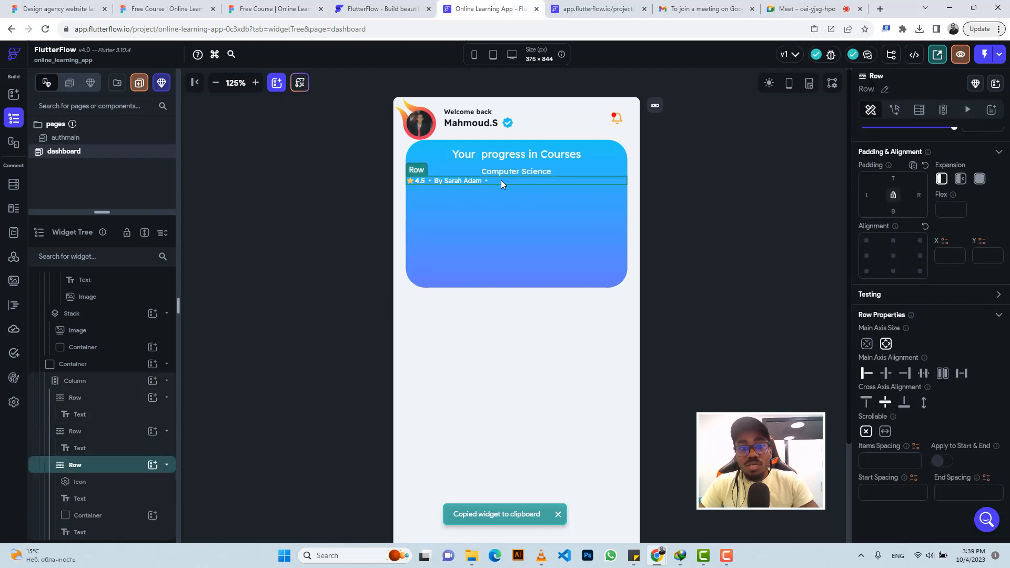
left_click(265, 8)
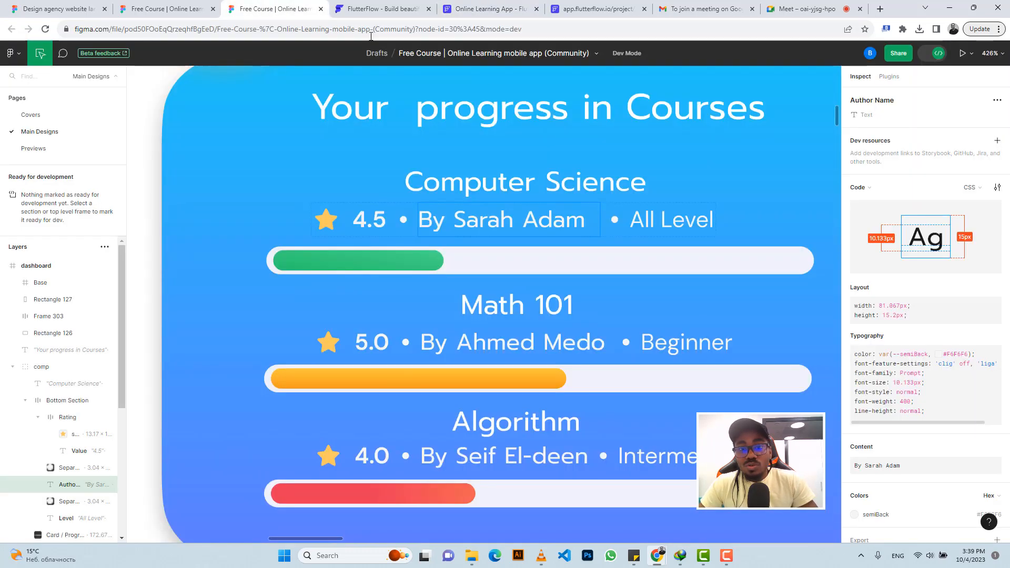
left_click(456, 7)
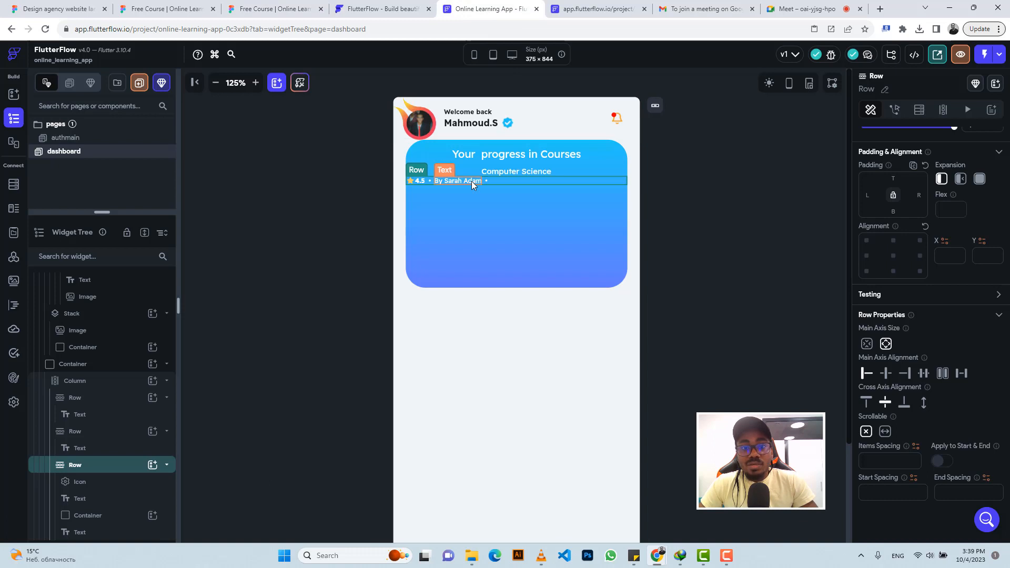
Duplicate the author text after the second separator dot in the rating row.
left_click(471, 181)
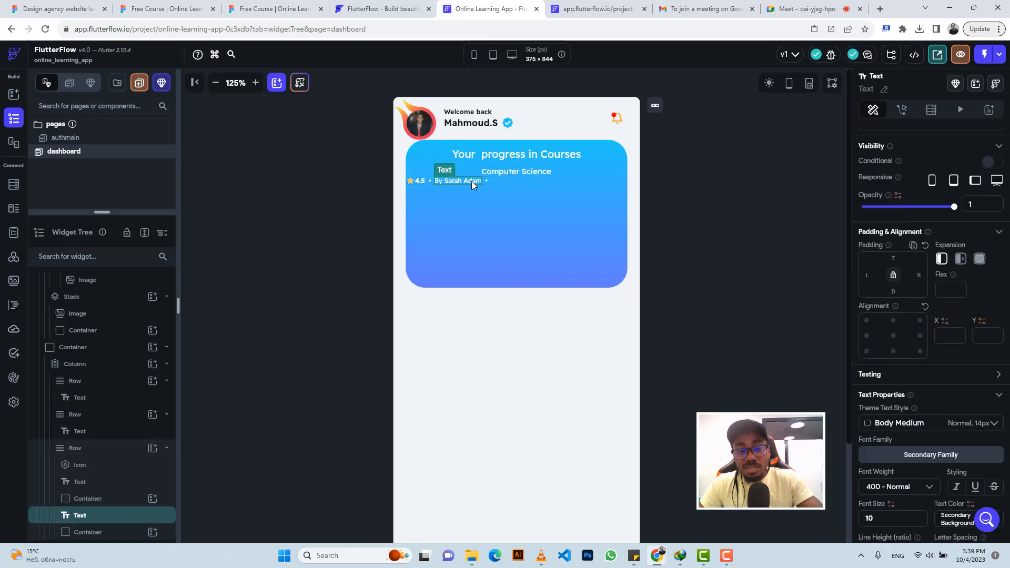
key("ctrl+c")
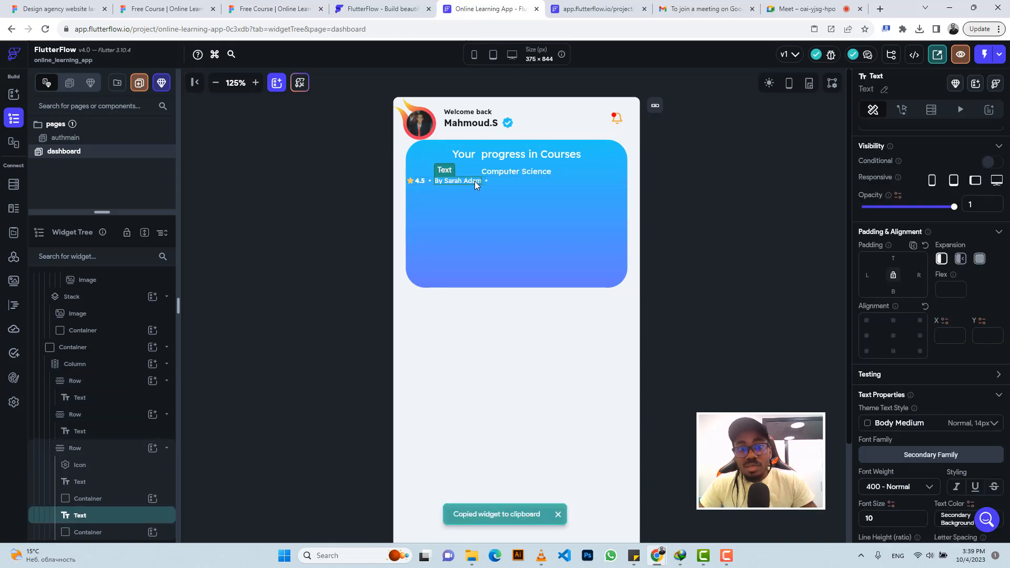
left_click(511, 184)
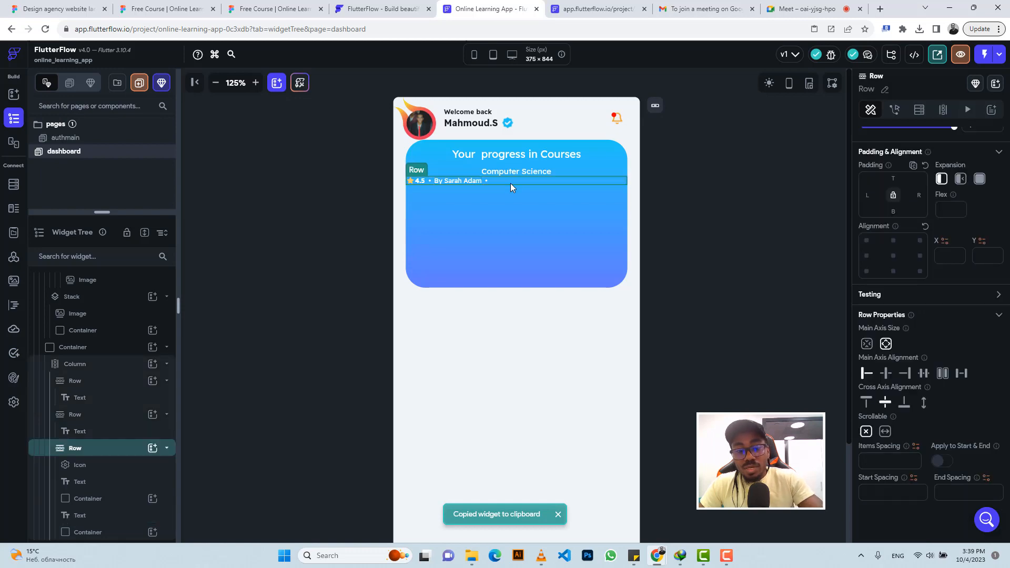
key("ctrl+v")
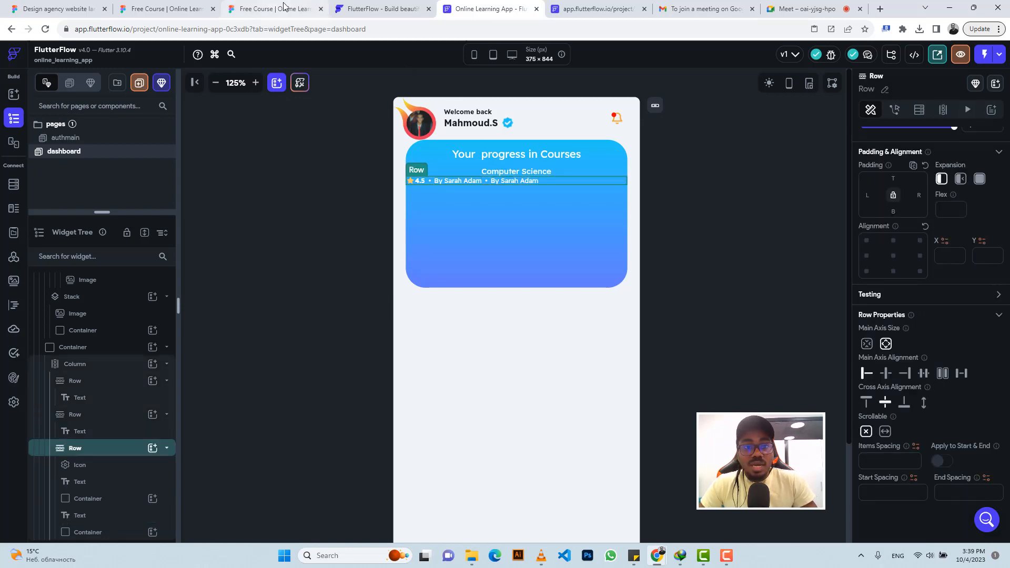
Check the level label in Figma and change the duplicated author text in FlutterFlow to "All Level".
left_click(277, 9)
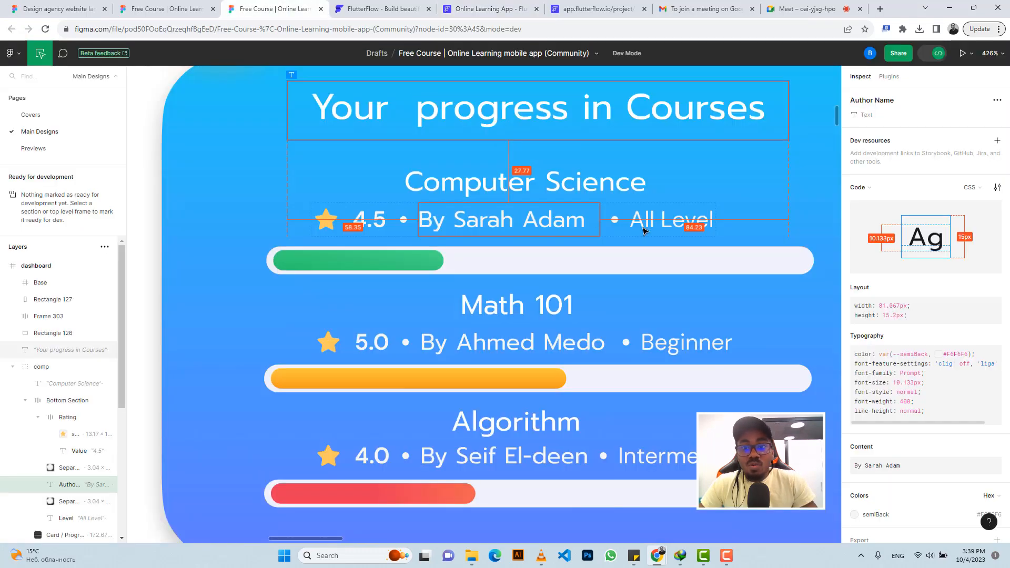
left_click(470, 9)
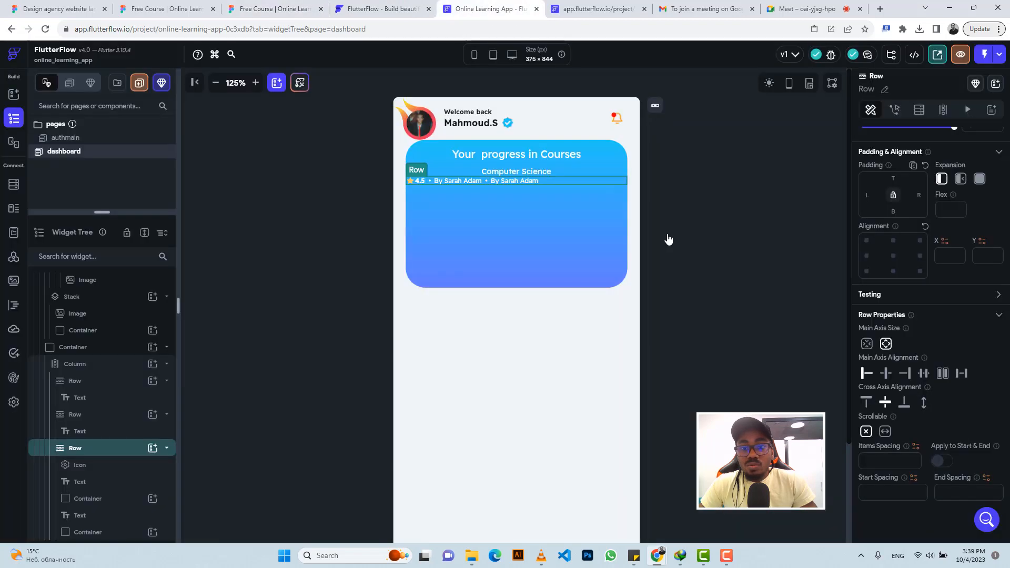
left_click(524, 184)
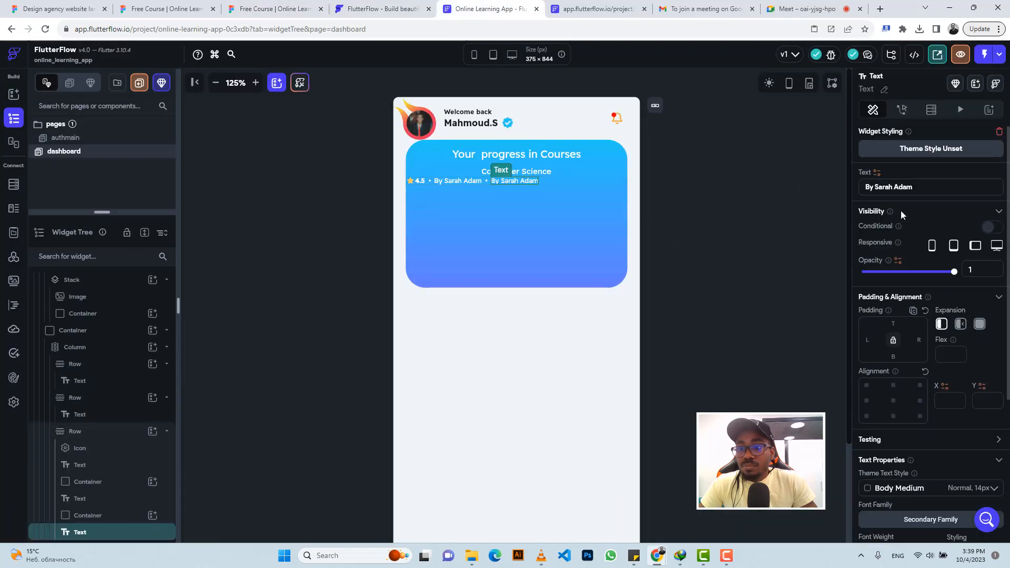
triple_click(900, 187)
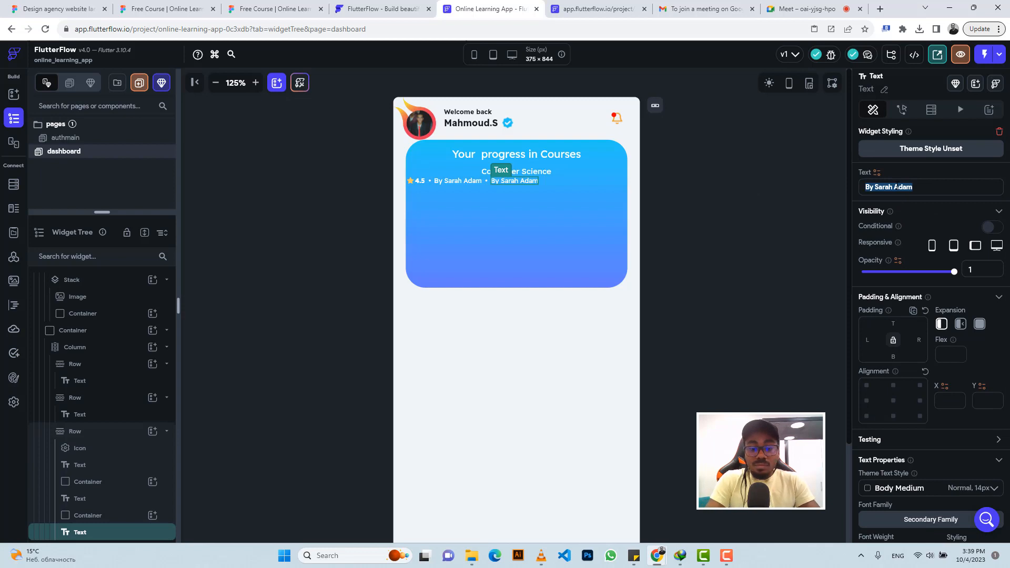
type("All")
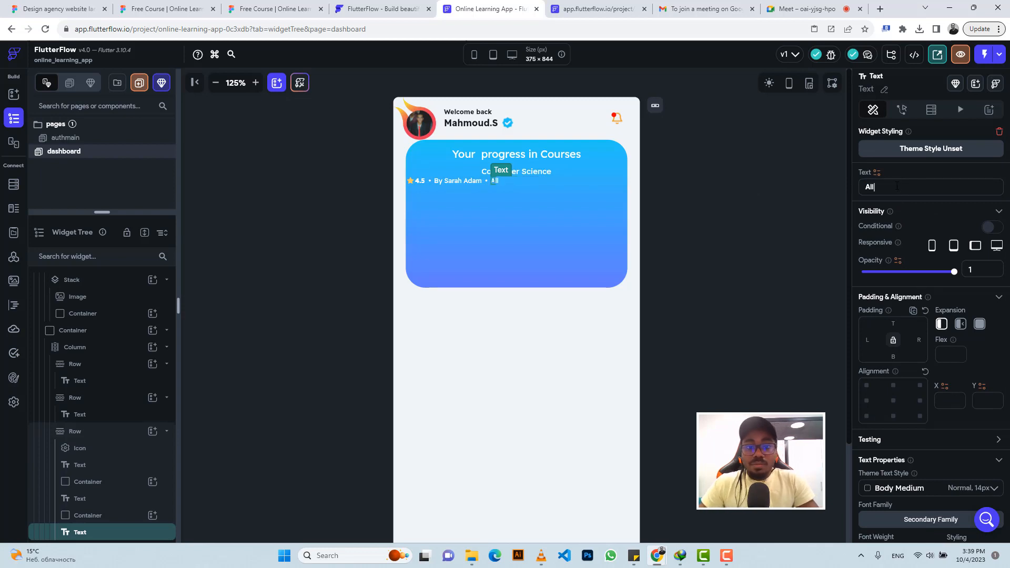
type(" Level")
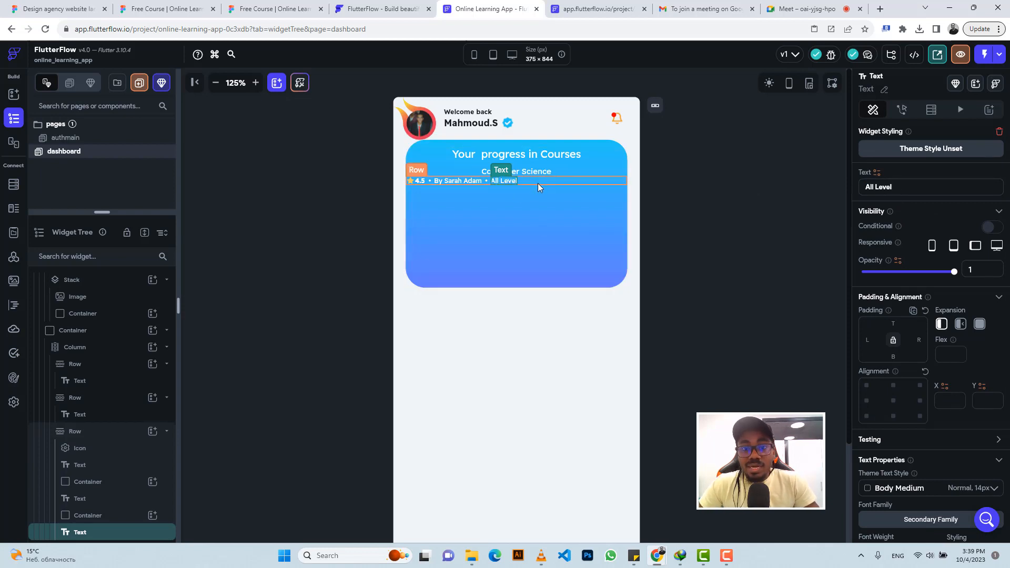
Centre the rating row's children along the main axis and set its top padding to 6, checking the spacing against Figma.
left_click(537, 183)
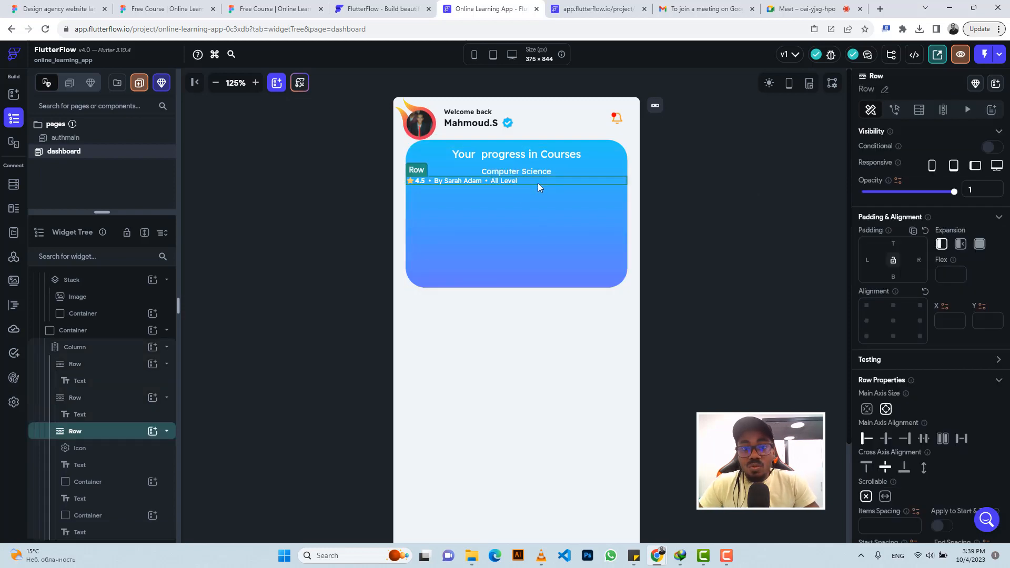
left_click(886, 441)
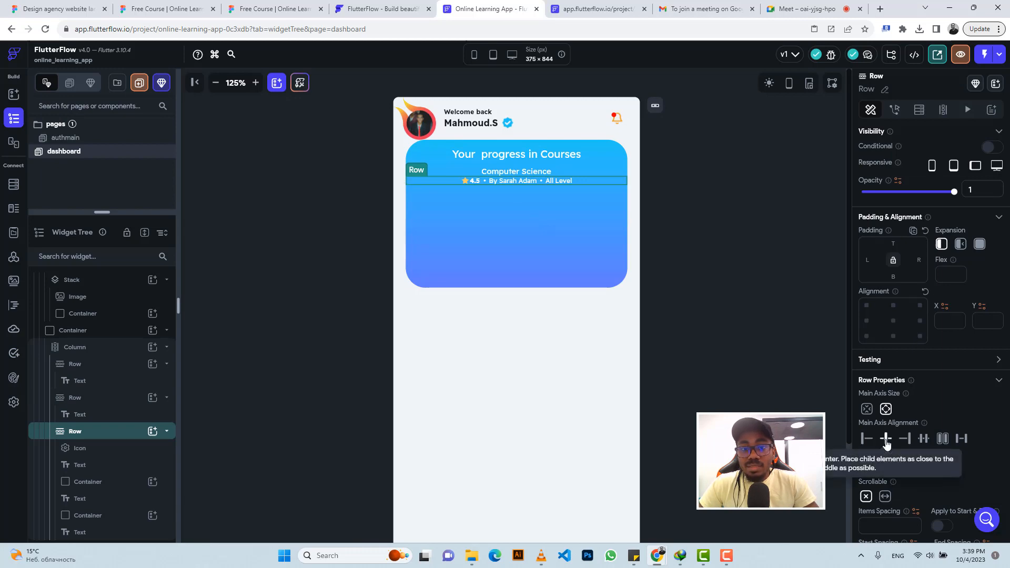
left_click(275, 9)
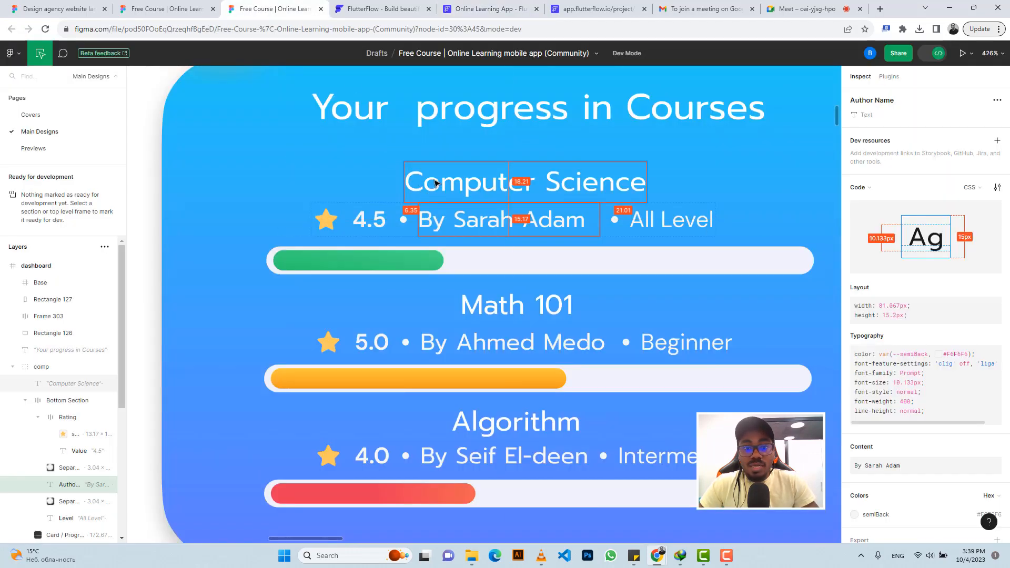
left_click(447, 9)
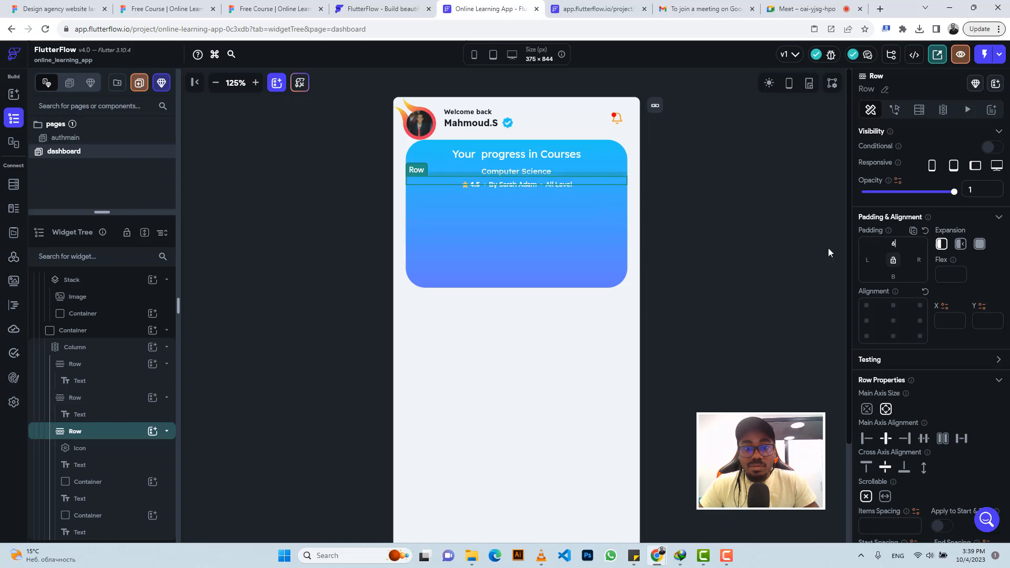
left_click(262, 6)
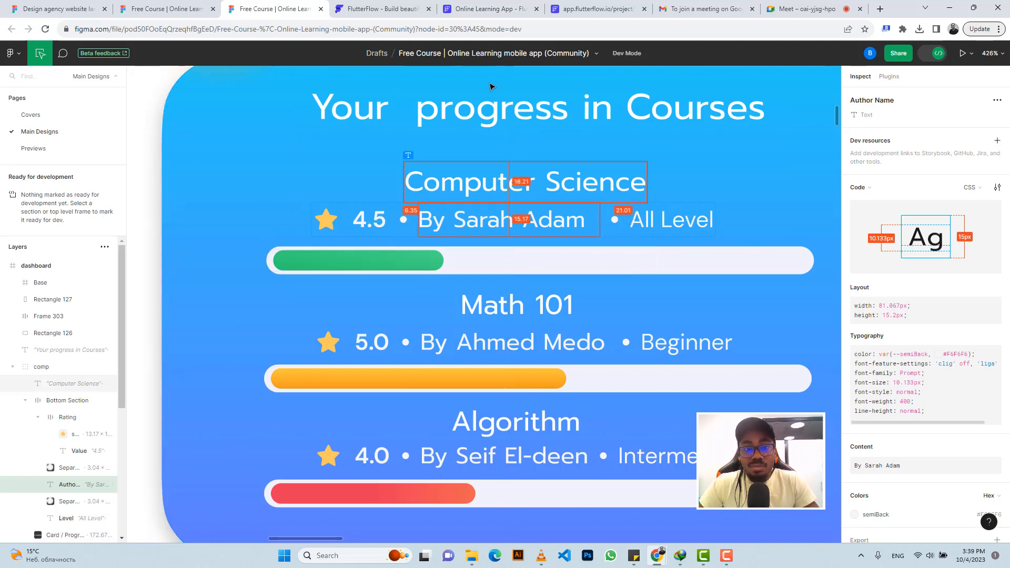
left_click(463, 6)
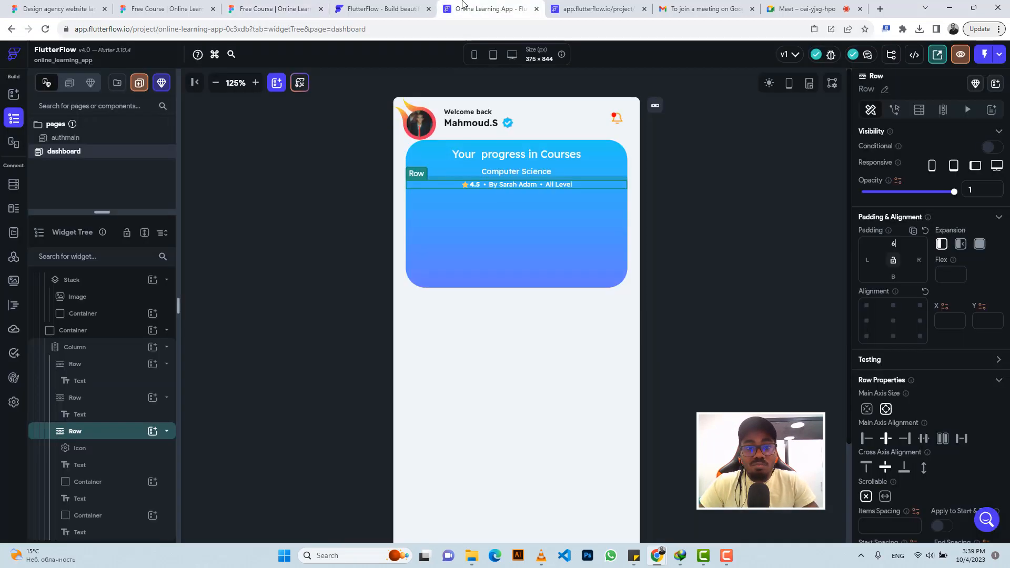
Add a ProgressBar widget to the progress card's Column and set its shape to Linear.
left_click(491, 206)
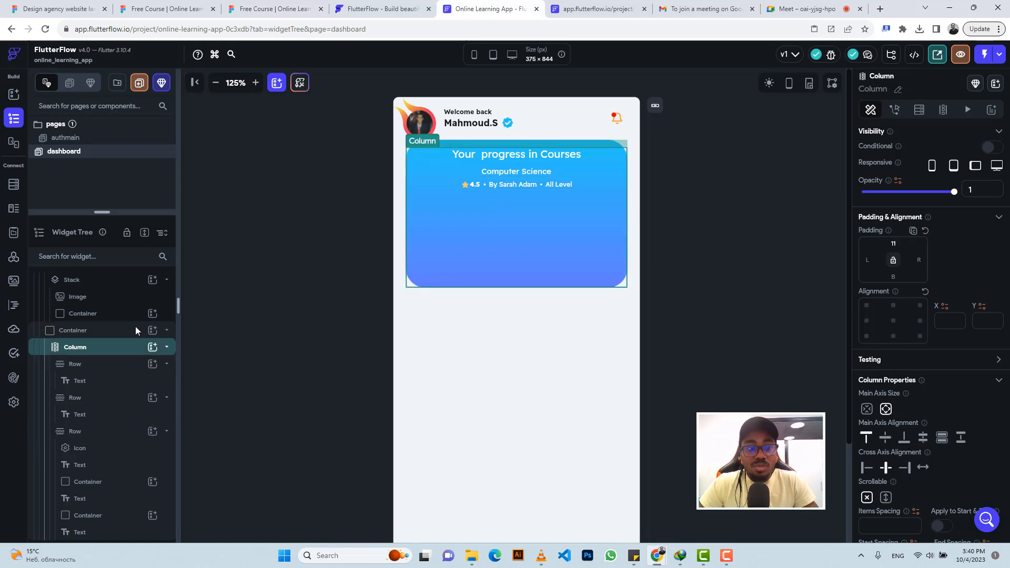
left_click(152, 348)
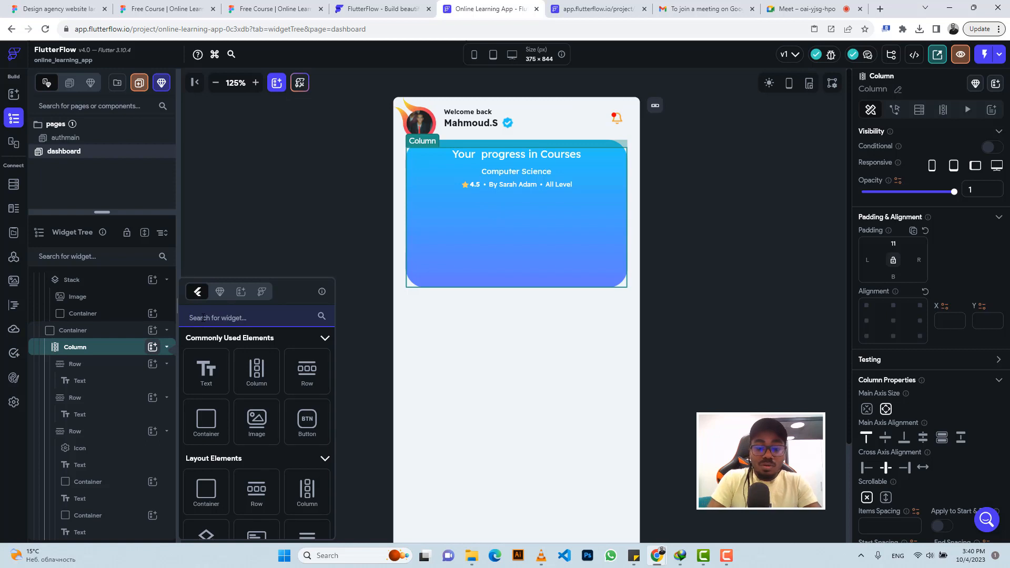
type("progress")
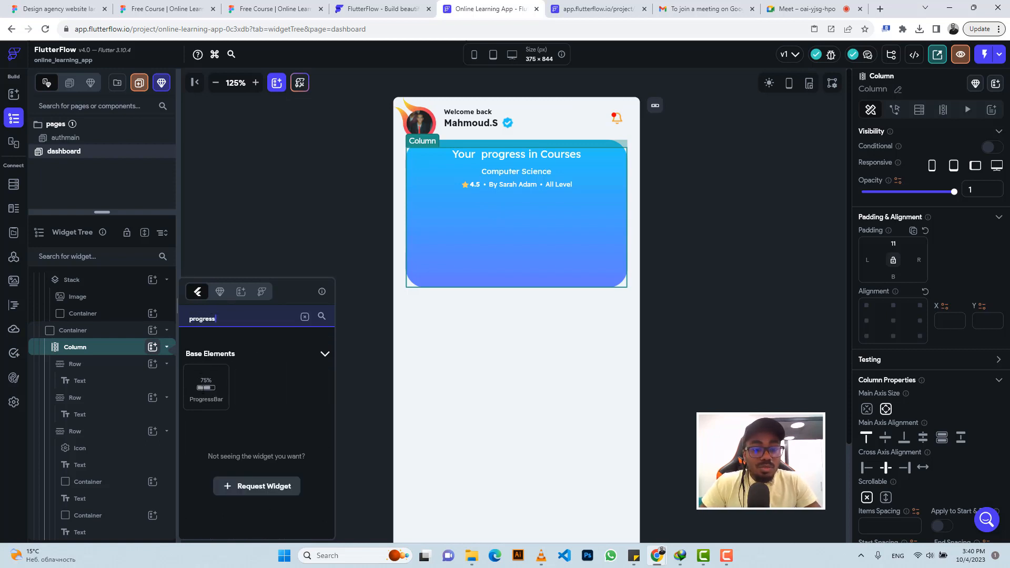
left_click(204, 393)
left_click(203, 393)
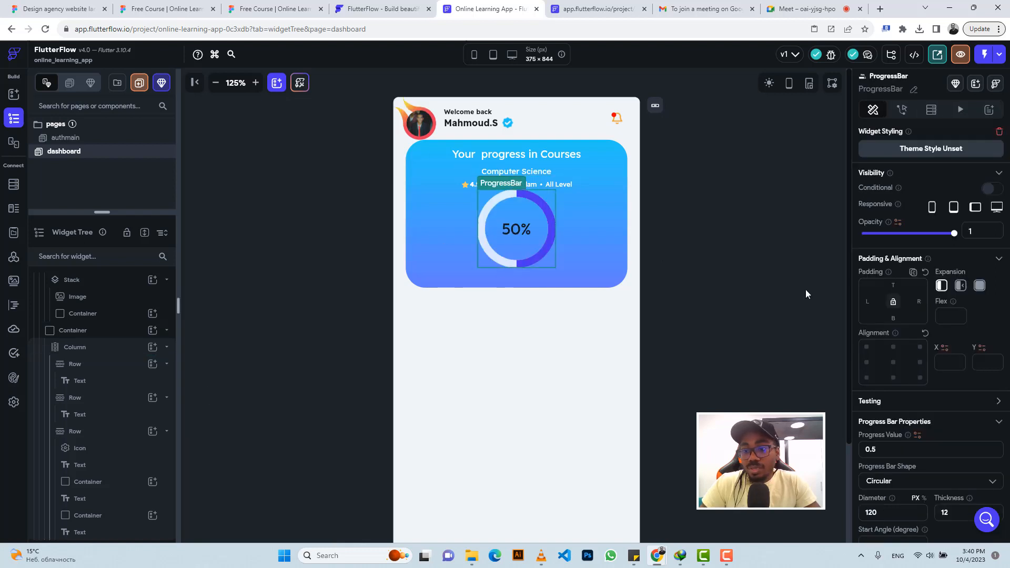
scroll(918, 391, "down", 4)
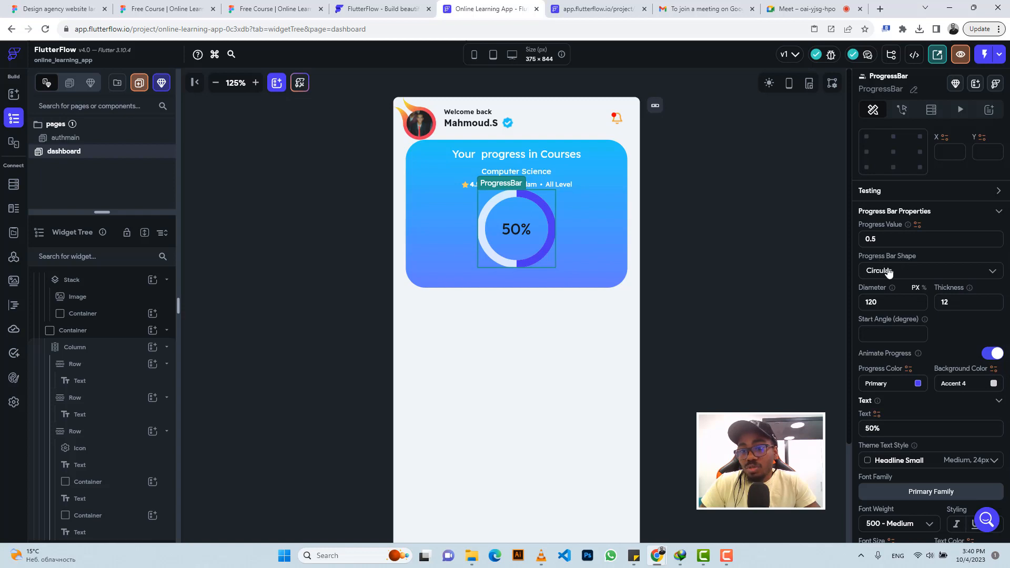
left_click(888, 272)
left_click(887, 300)
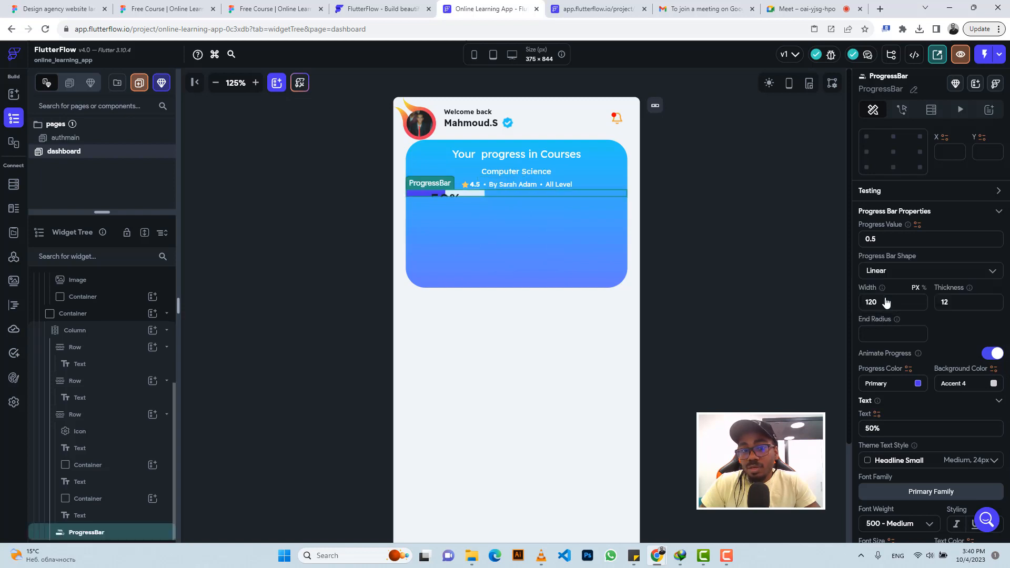
Switch to Figma, inspect the Computer Science progress bar and copy its green colour #48DA89 from the SVG code.
left_click(271, 8)
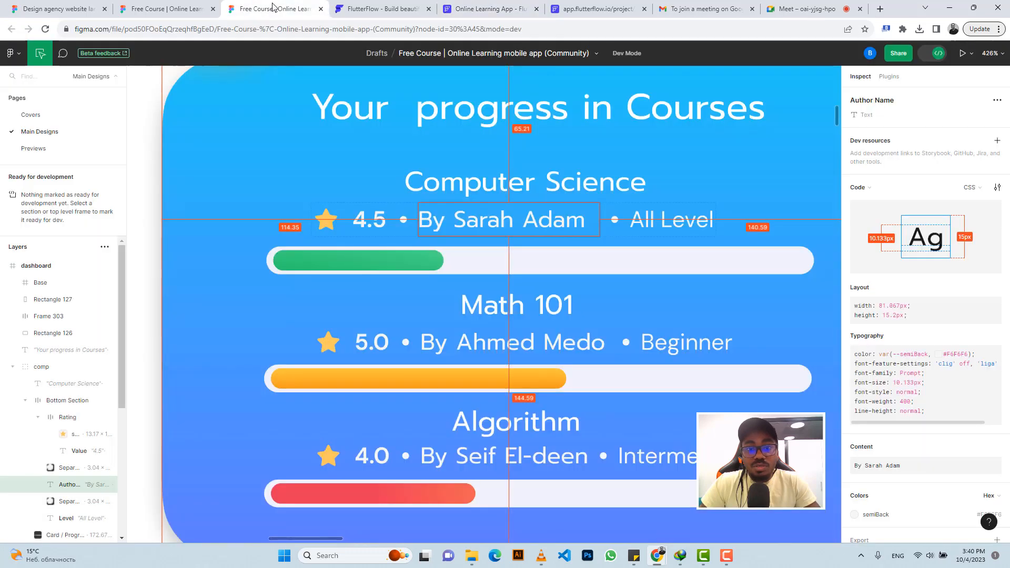
left_click(401, 264)
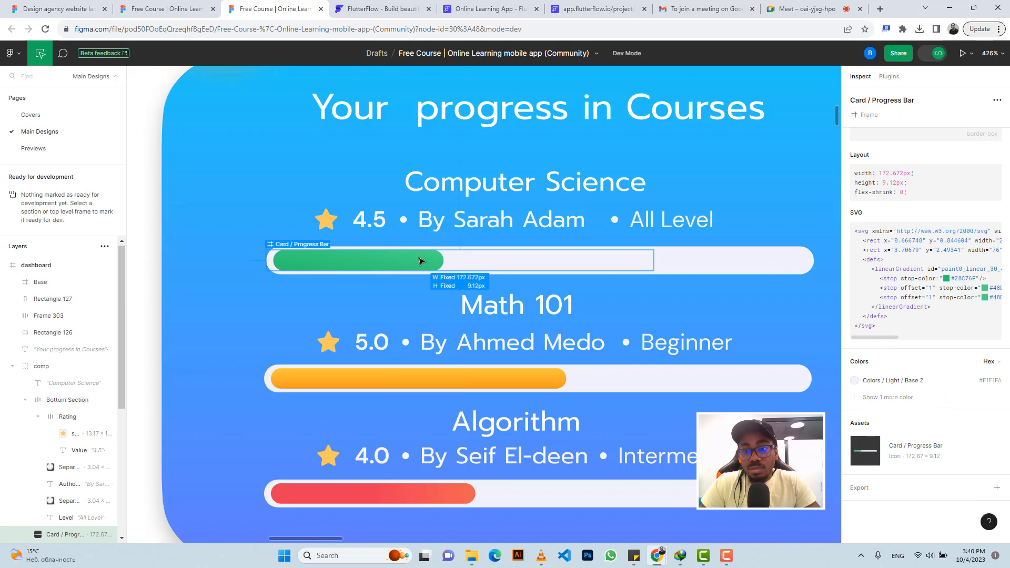
left_click(888, 398)
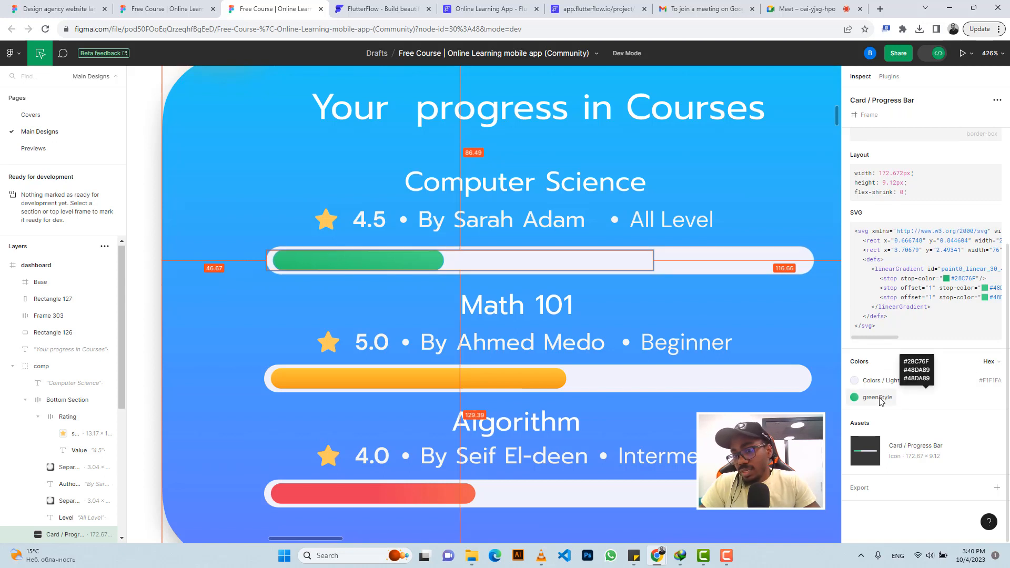
left_click_drag(893, 337, 915, 338)
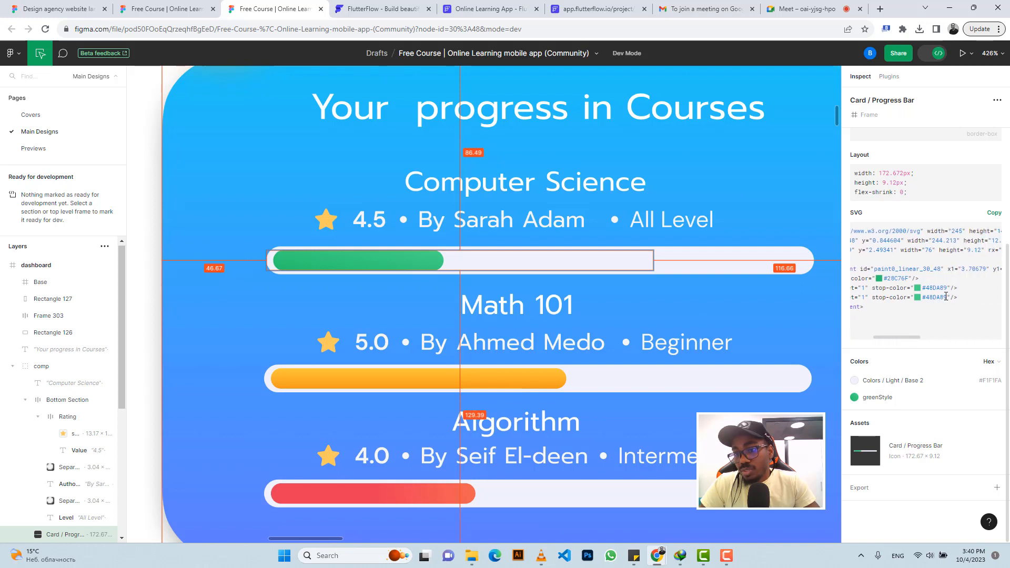
left_click_drag(940, 298, 926, 298)
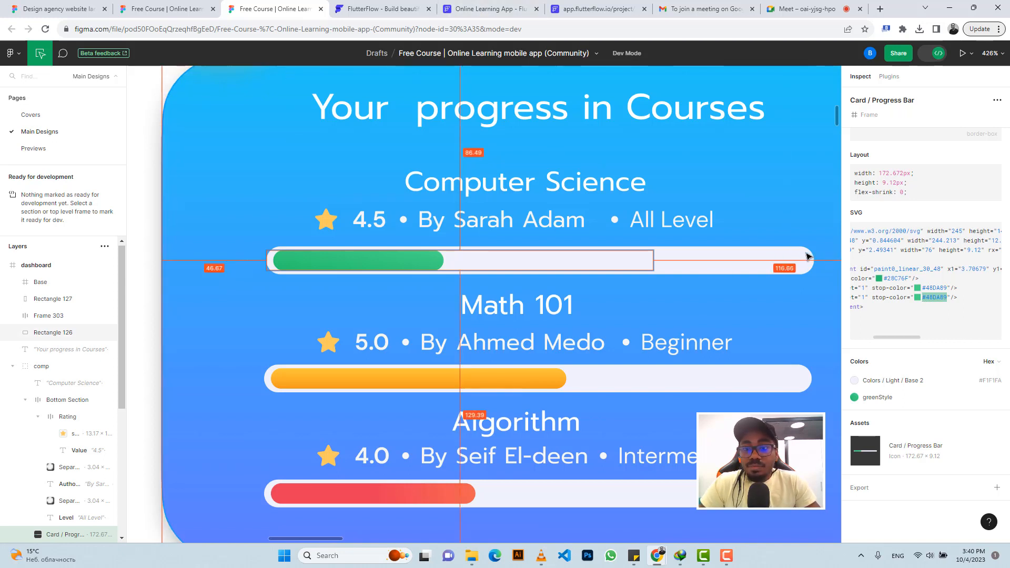
Leave Dev Mode in Figma and select the Computer Science bar's background track to check its dimensions.
left_click(811, 257)
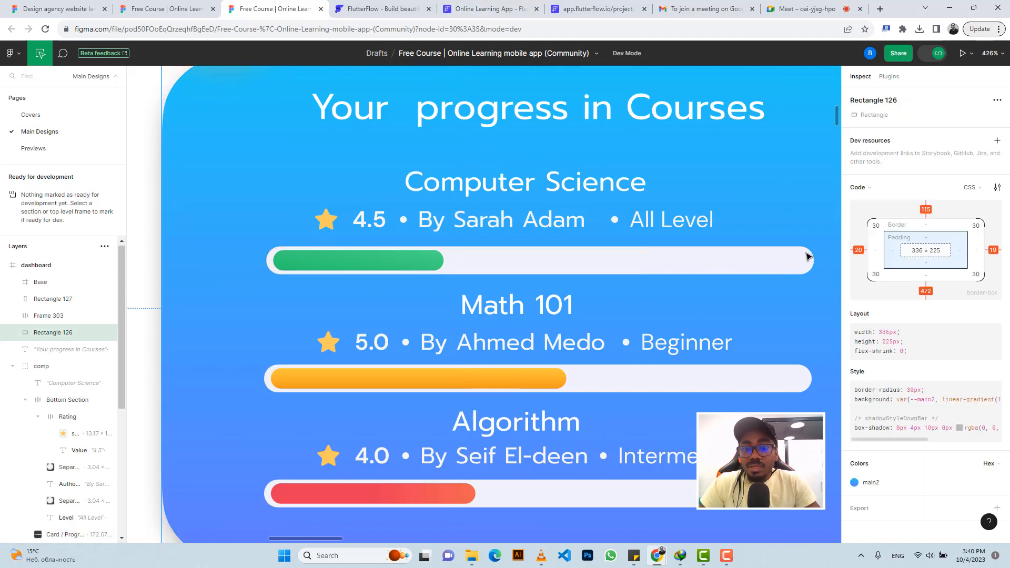
left_click(274, 257)
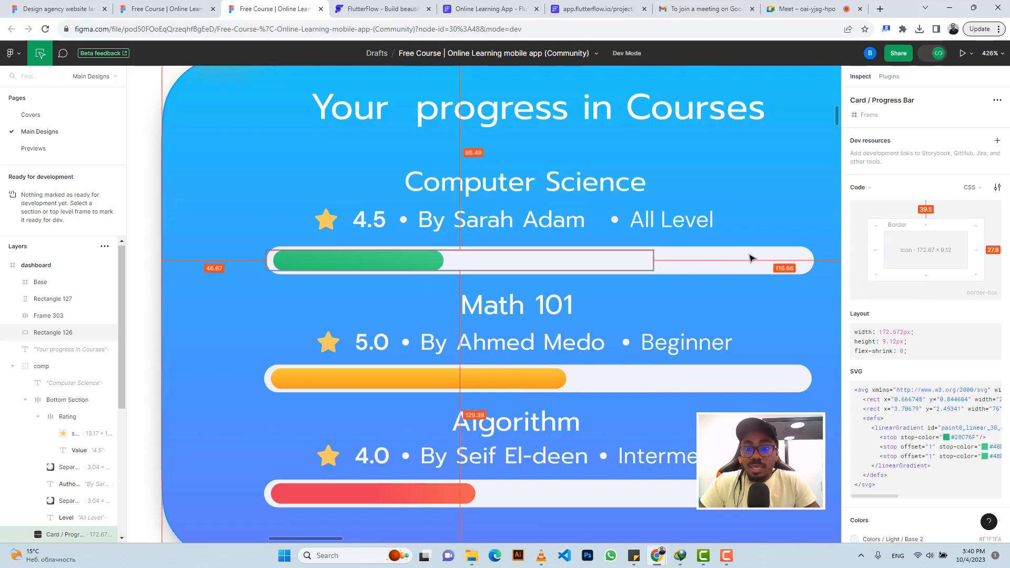
left_click(795, 256)
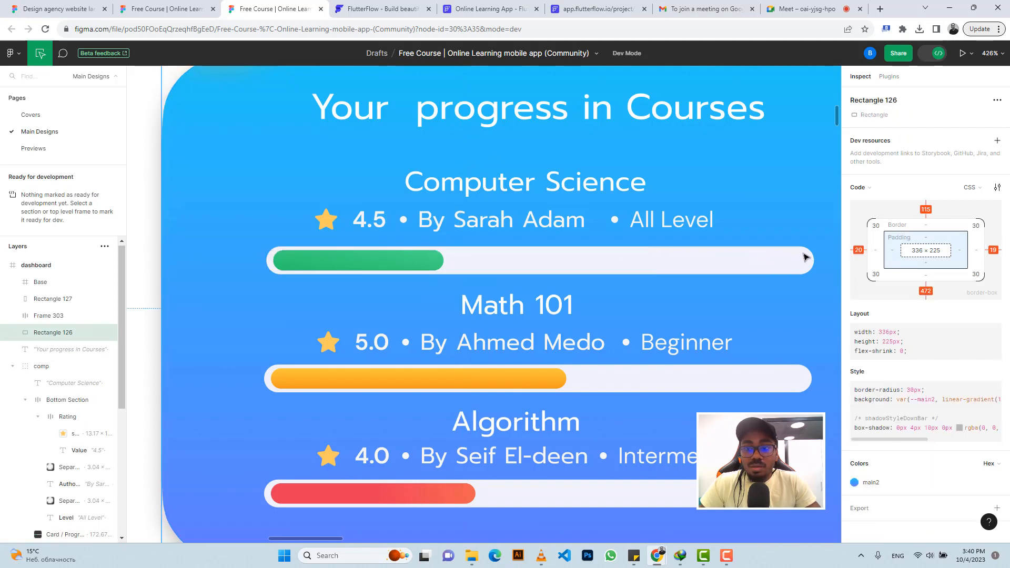
left_click(927, 52)
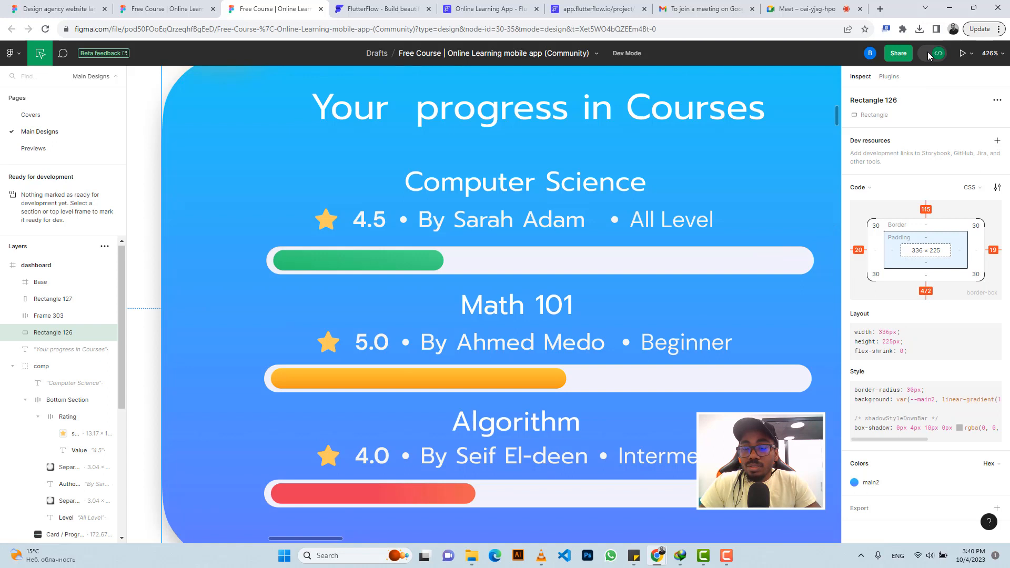
left_click(776, 258)
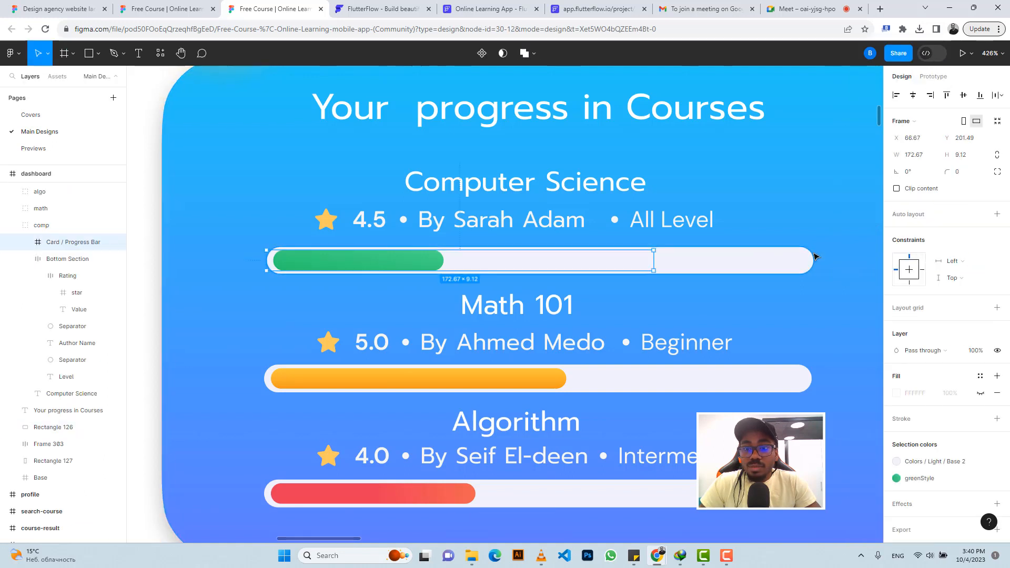
left_click(810, 256)
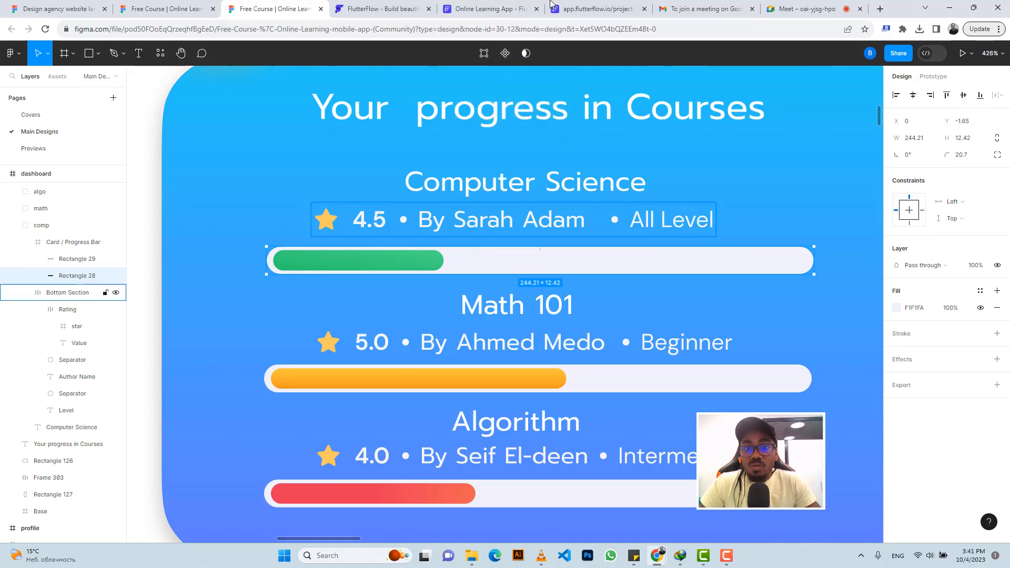
Switch to FlutterFlow and set the ProgressBar's width to 244 px and its progress colour to #48DA89.
left_click(470, 6)
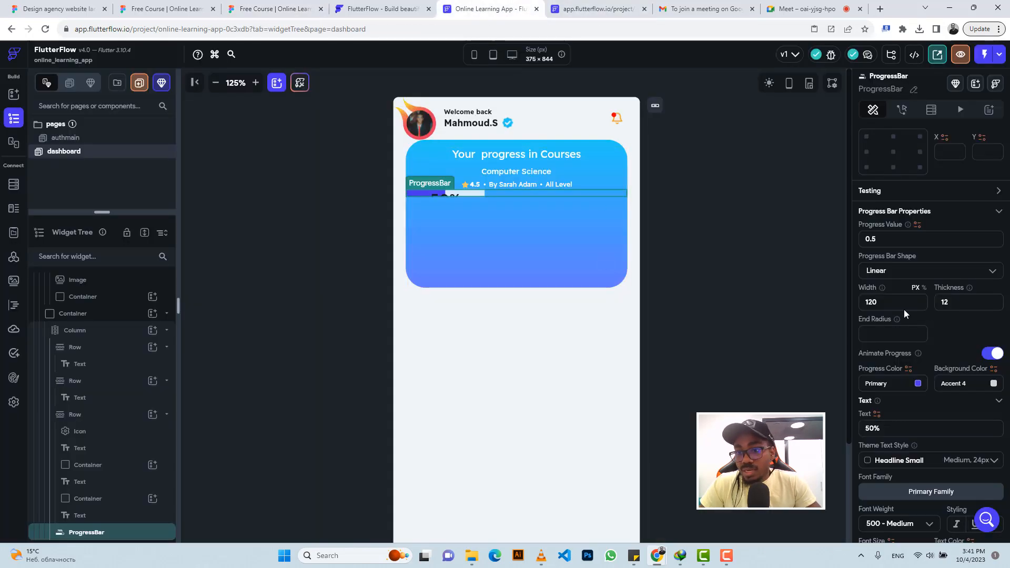
double_click(871, 302)
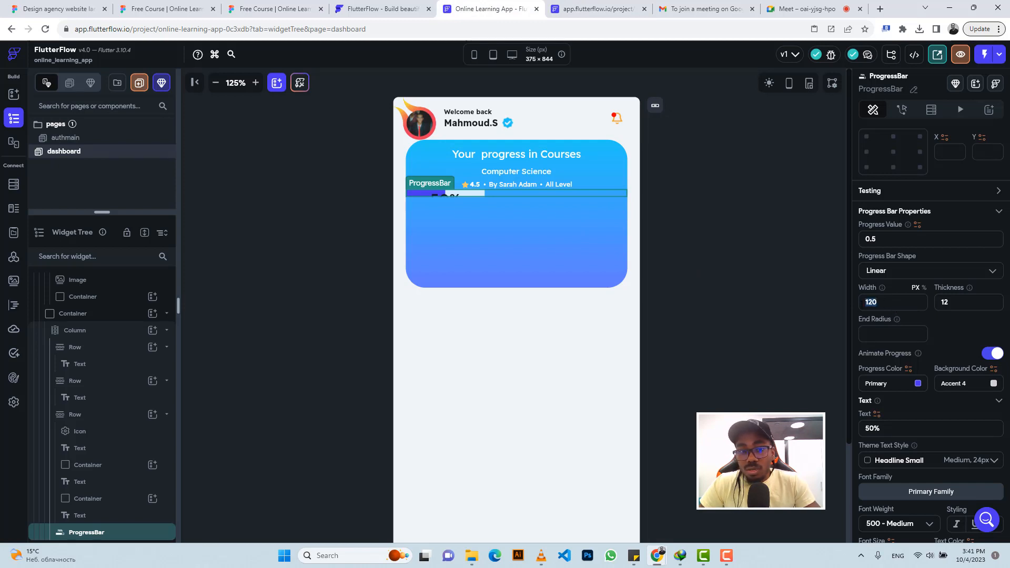
type("244")
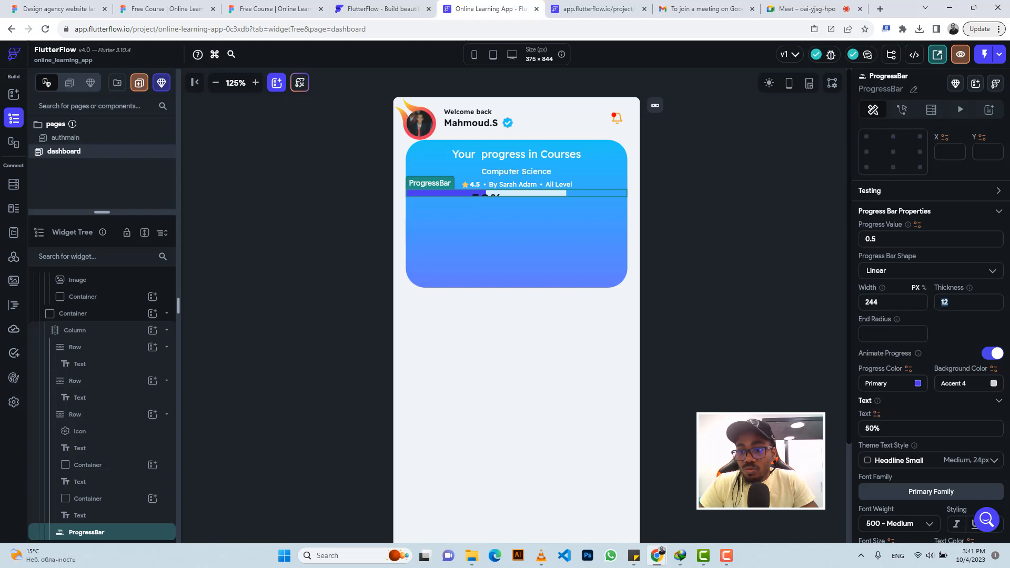
left_click(894, 383)
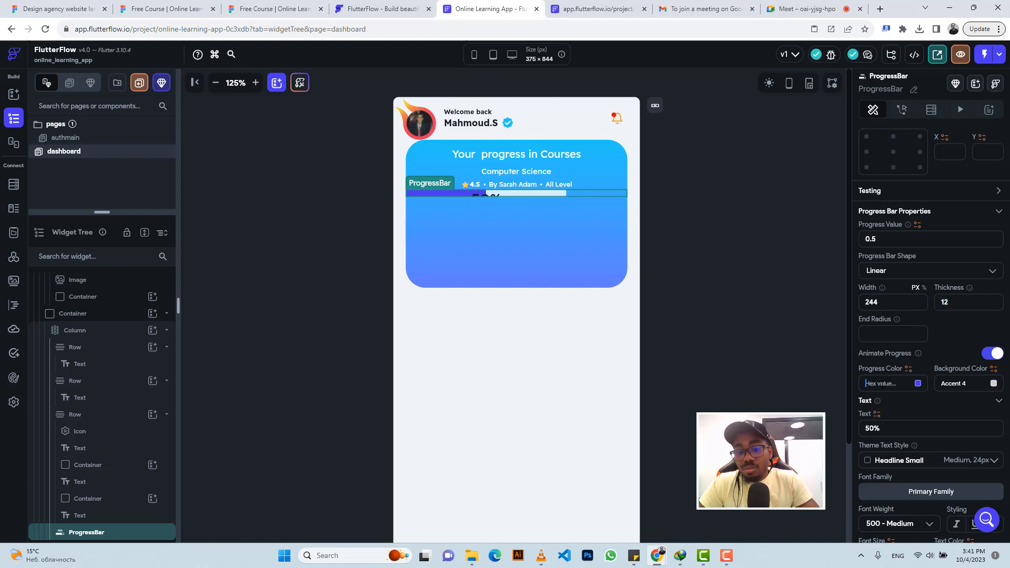
type("#48DA89")
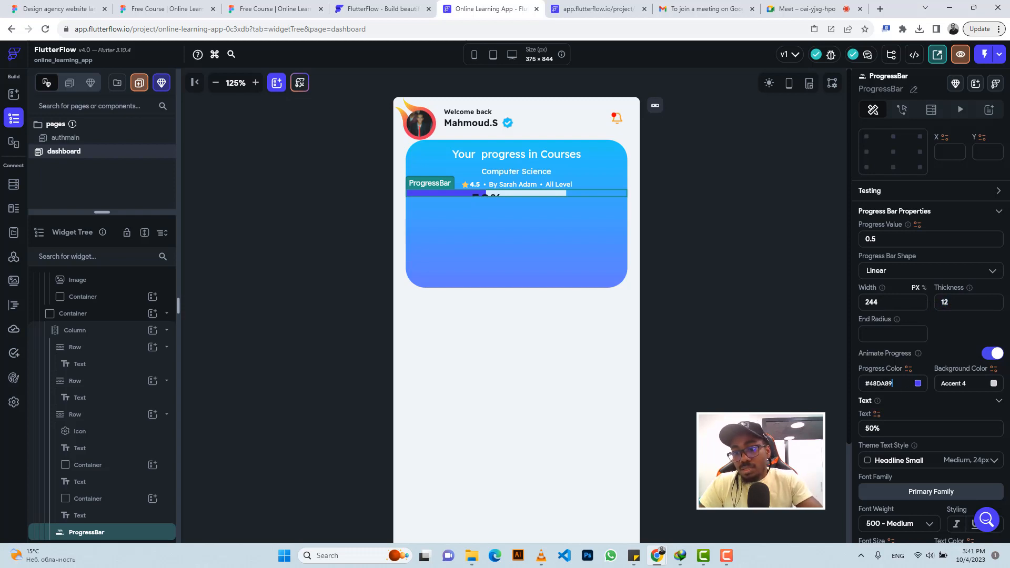
key("Return")
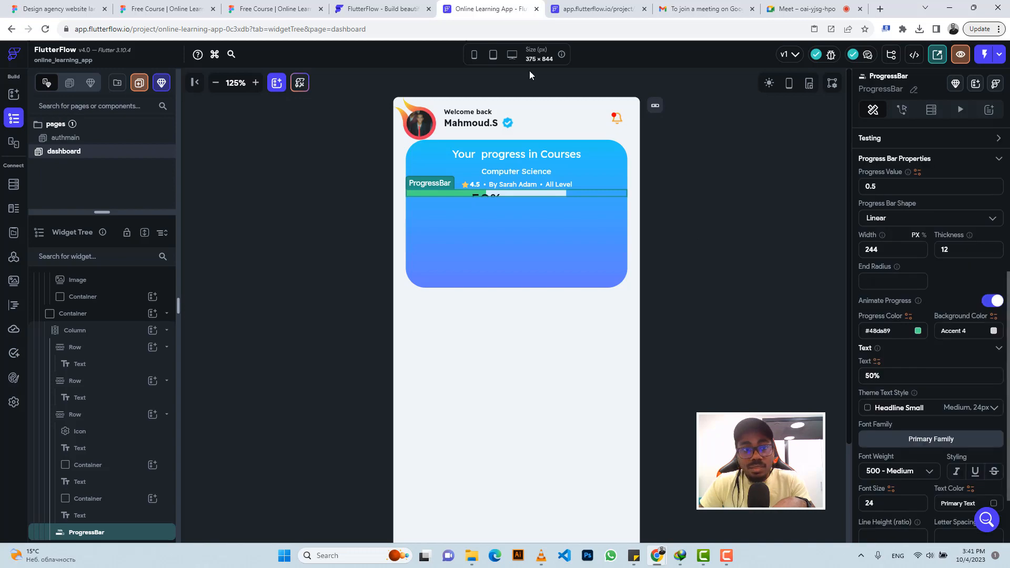
Compare the bar with the Figma design and clear the percentage text from the FlutterFlow ProgressBar.
left_click(271, 8)
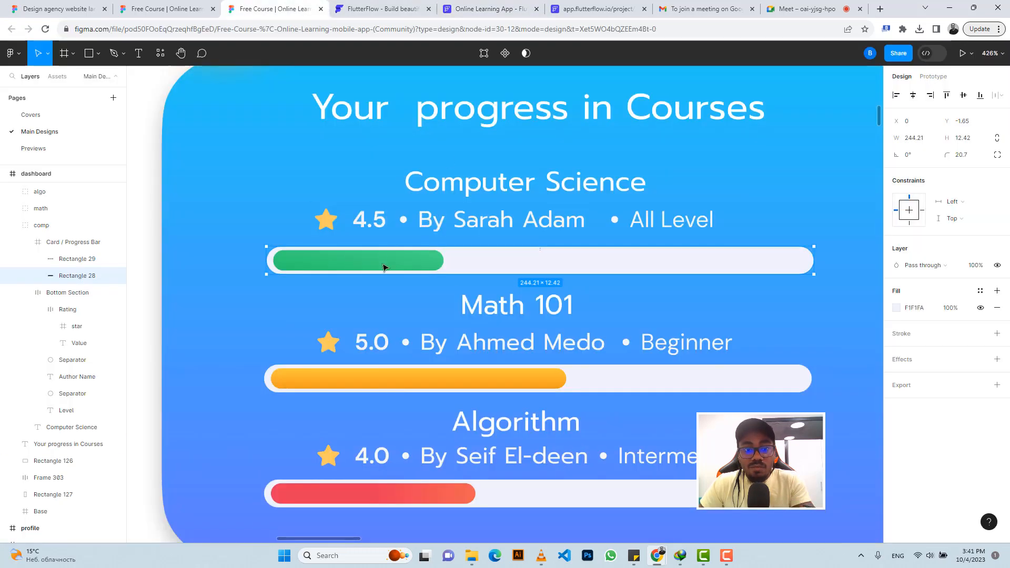
left_click(498, 7)
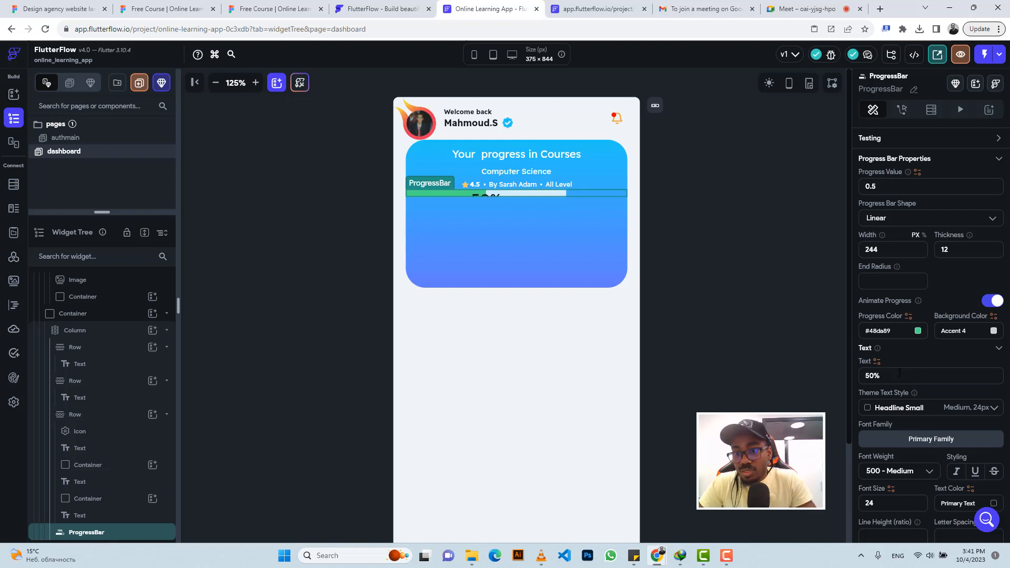
left_click_drag(882, 375, 851, 374)
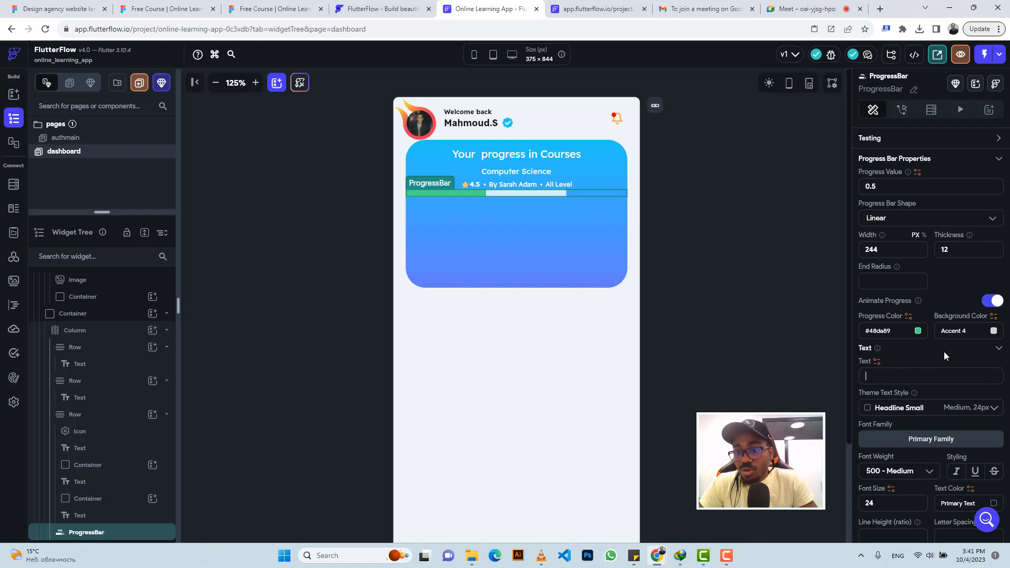
scroll(944, 351, "down", 1)
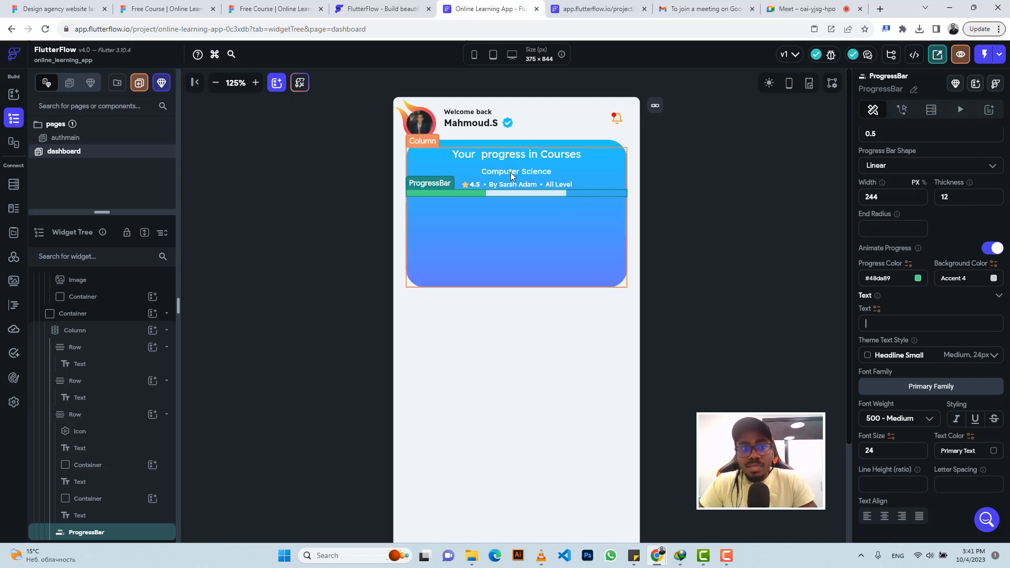
Check the green fill's properties in Figma, and wrap the FlutterFlow ProgressBar in a Row.
left_click(280, 4)
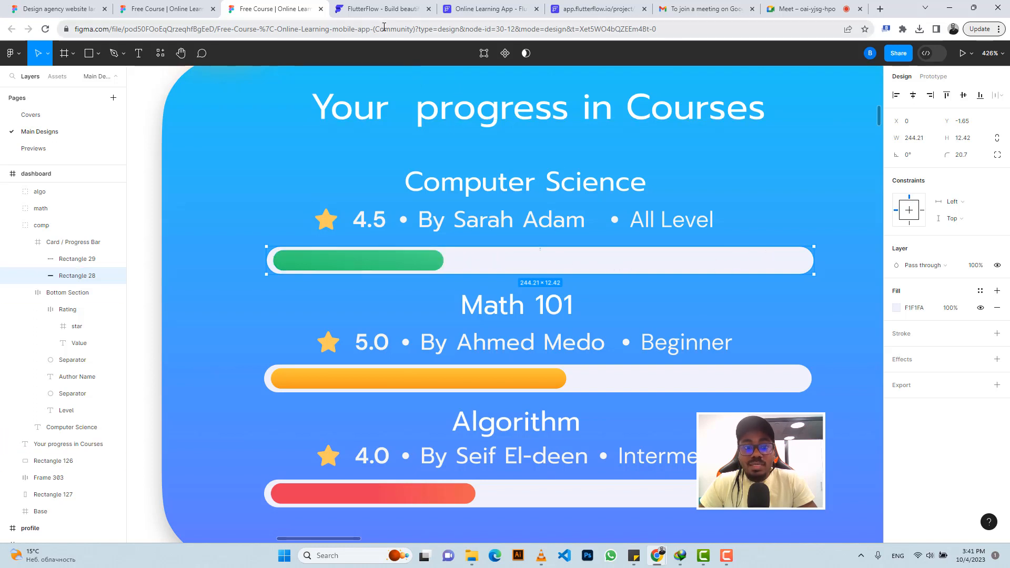
left_click(386, 259)
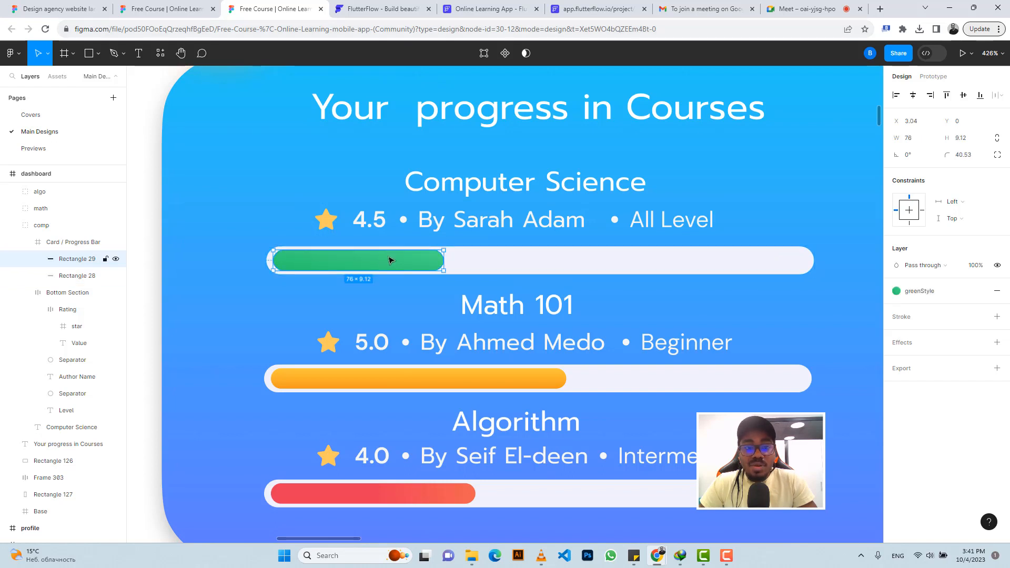
left_click(463, 10)
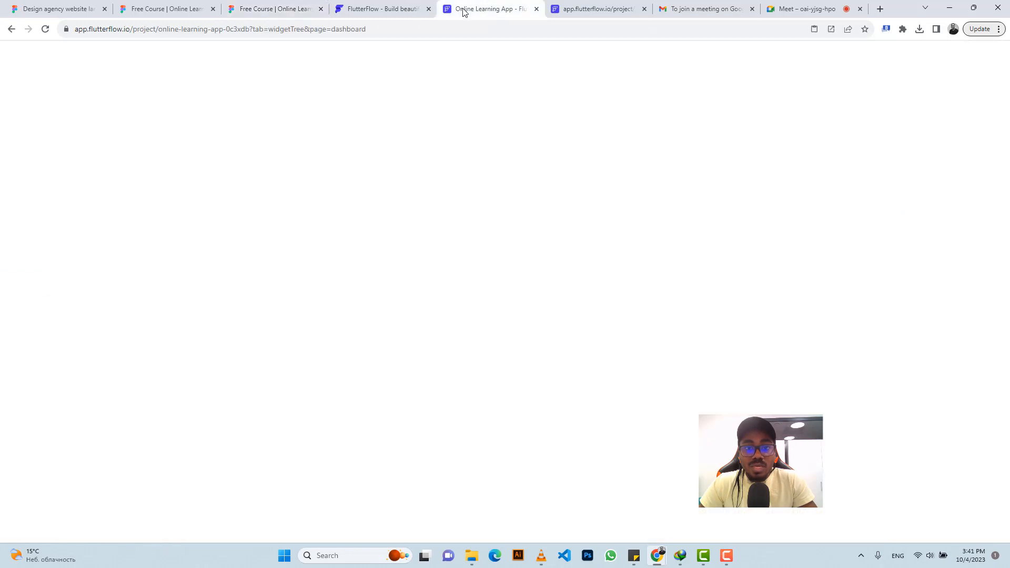
right_click(519, 191)
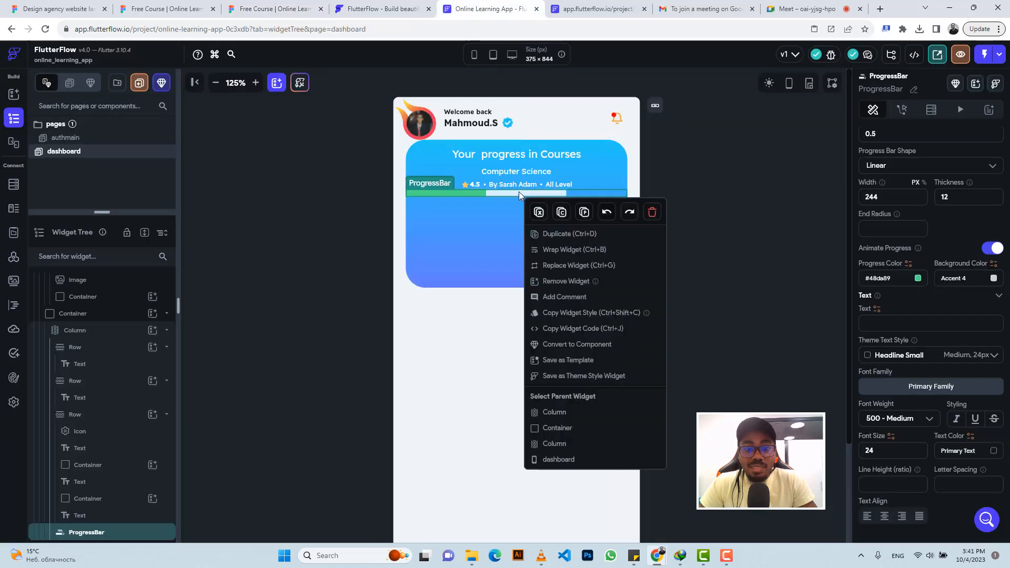
left_click(559, 249)
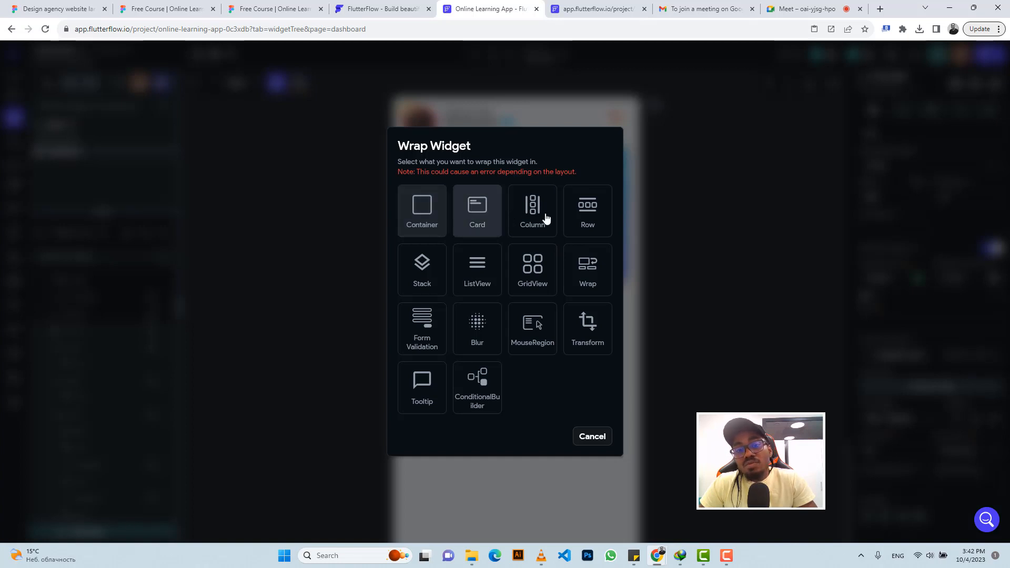
left_click(585, 212)
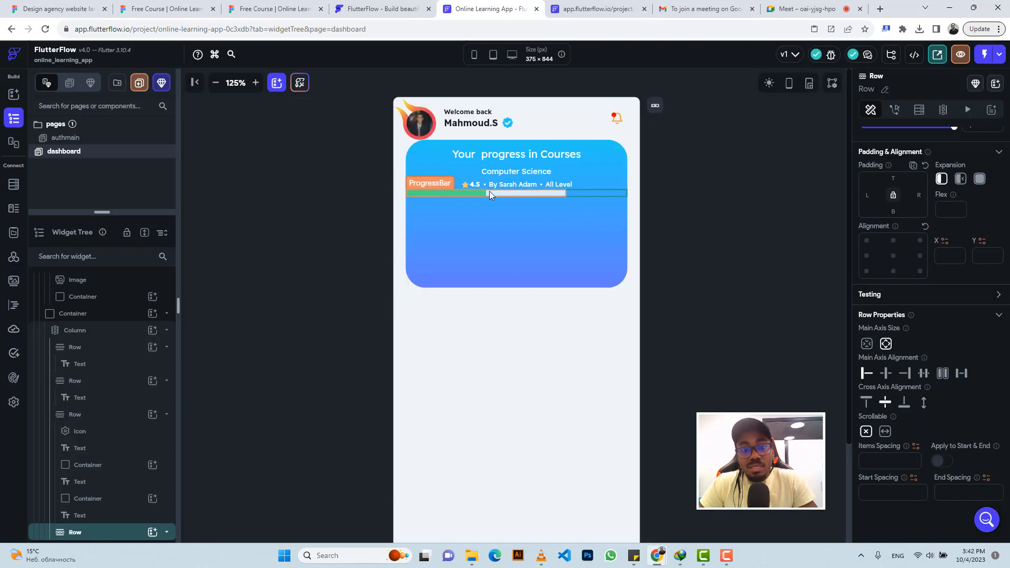
Wrap the ProgressBar's Row in a Container and set the Container to 244 px wide and 12 px high.
right_click(111, 532)
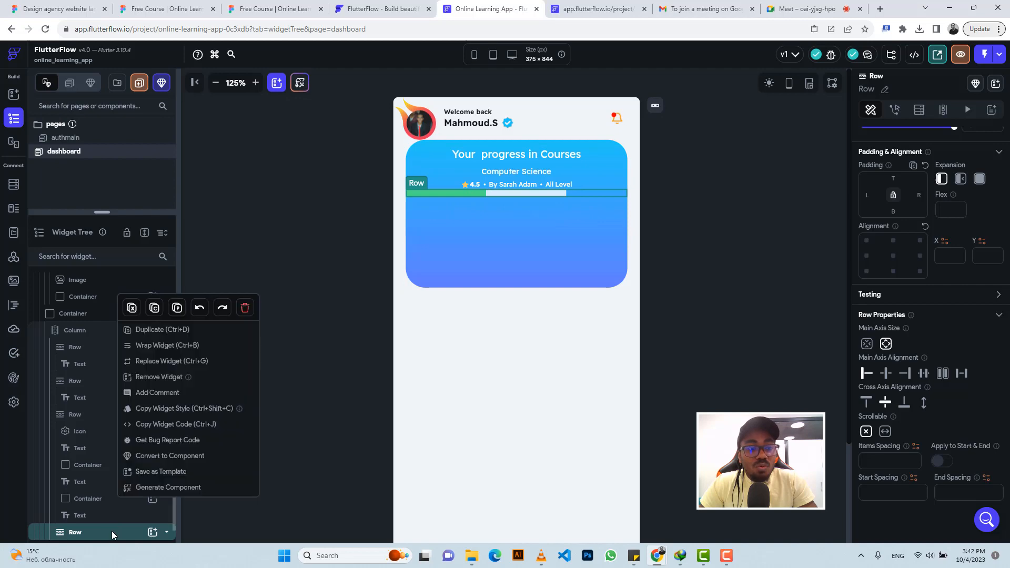
left_click(174, 348)
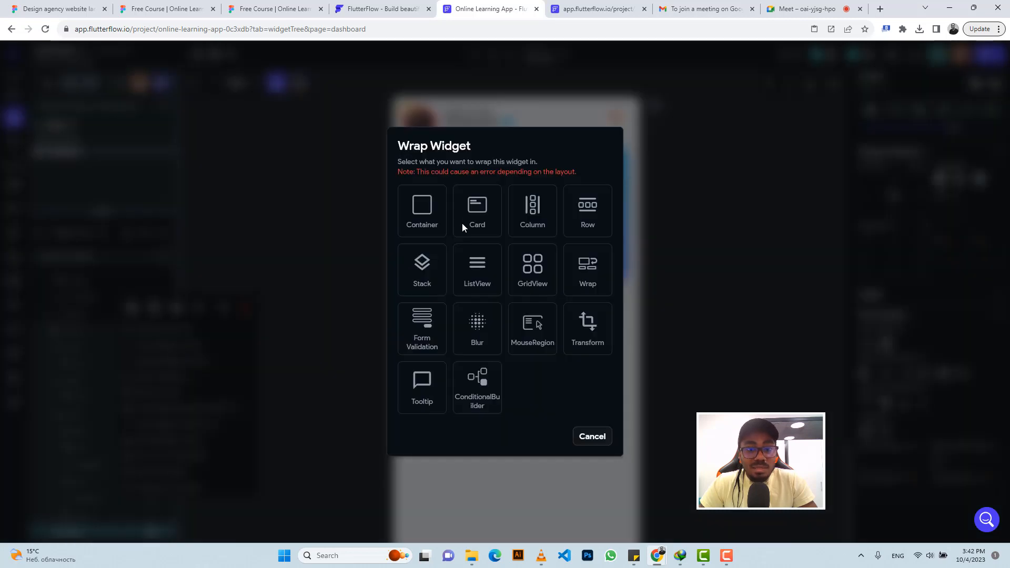
left_click(421, 211)
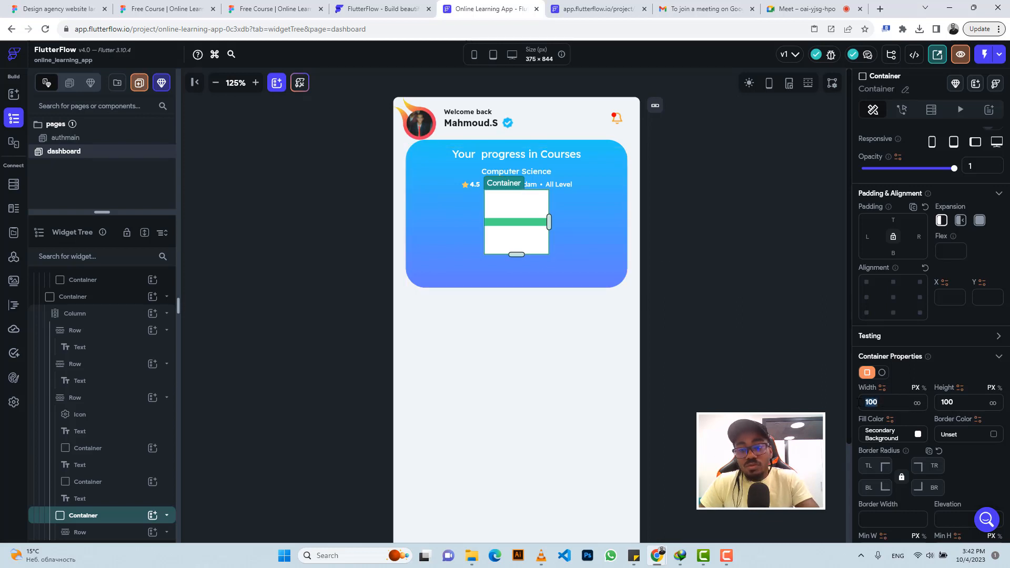
type("244")
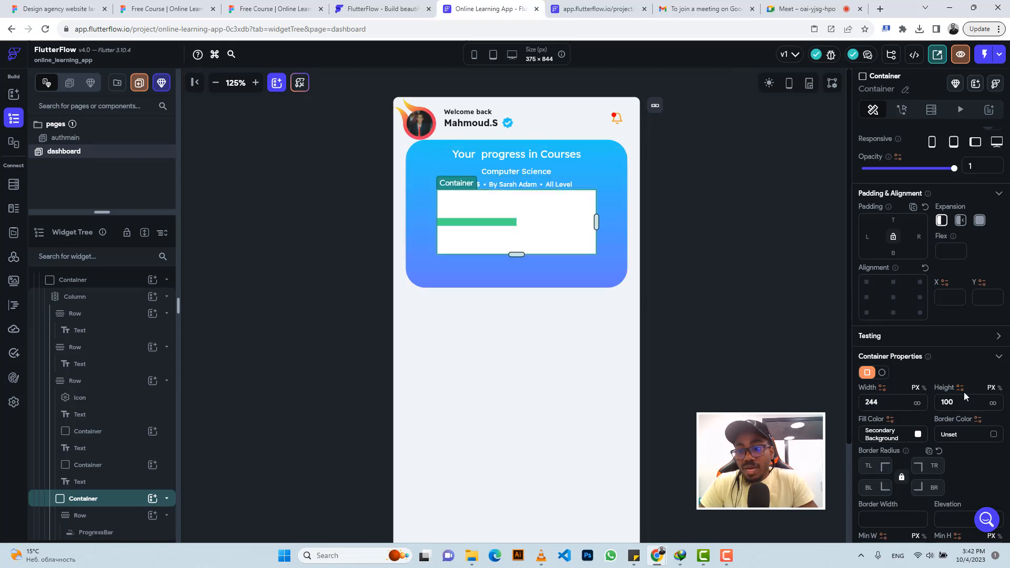
double_click(953, 402)
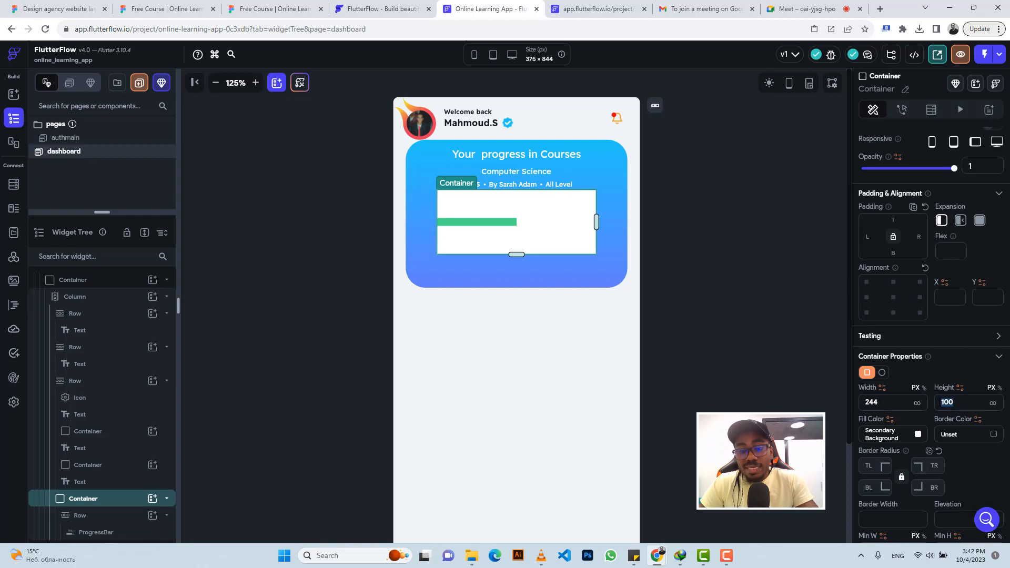
type("12")
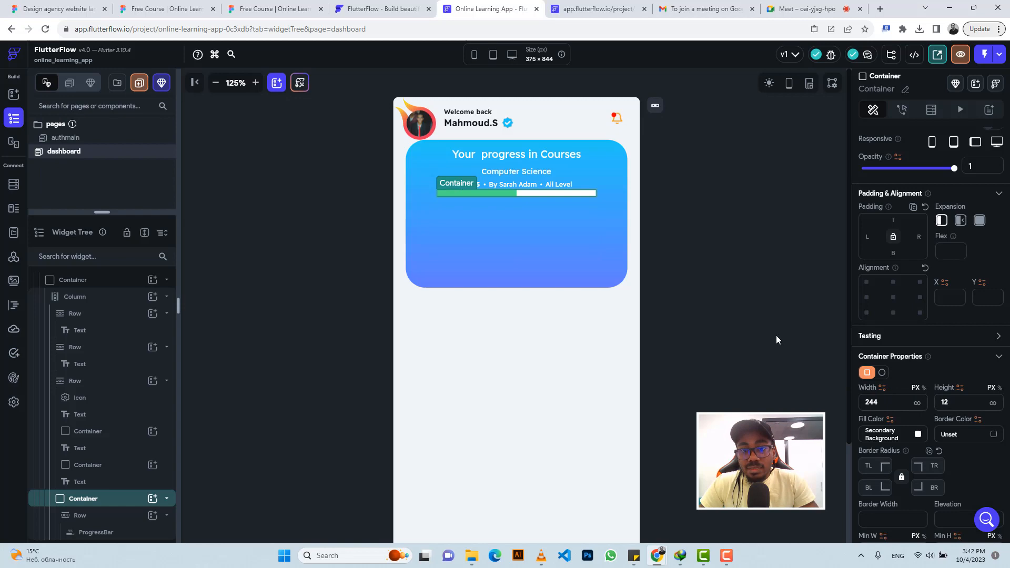
Switch to Figma and select the Computer Science bar's background track to check its corner radius.
left_click(245, 9)
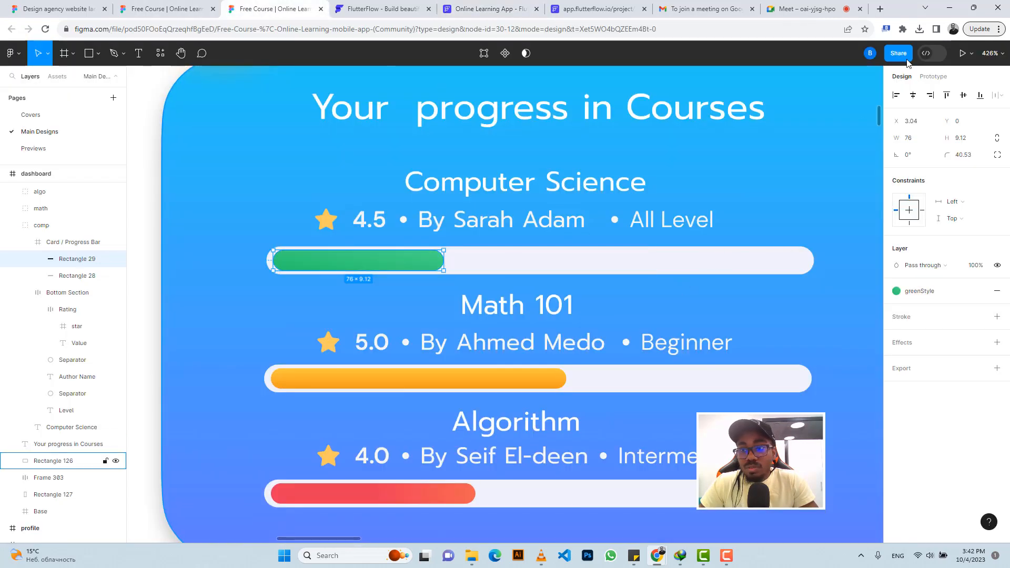
key("Escape")
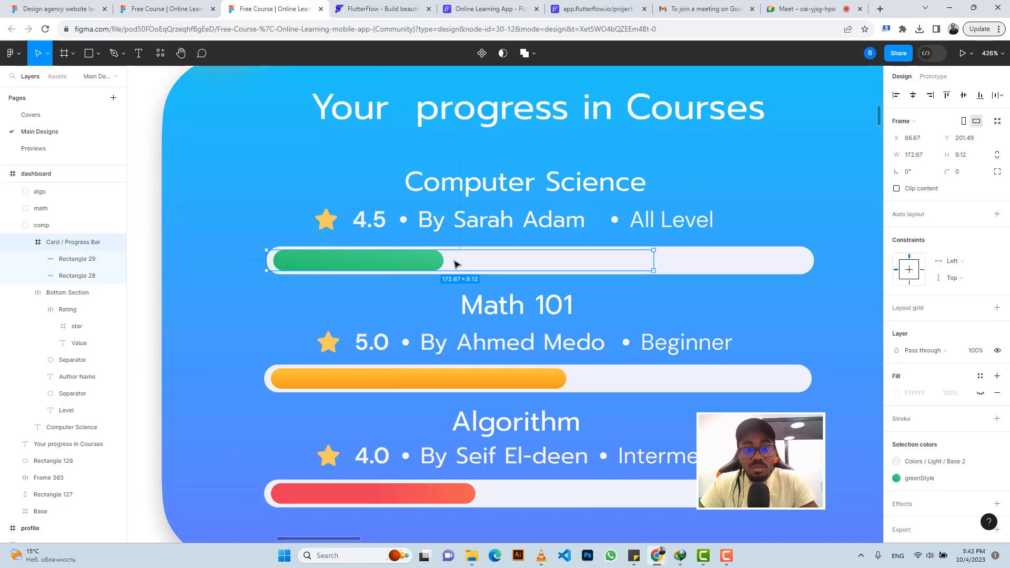
left_click(793, 255)
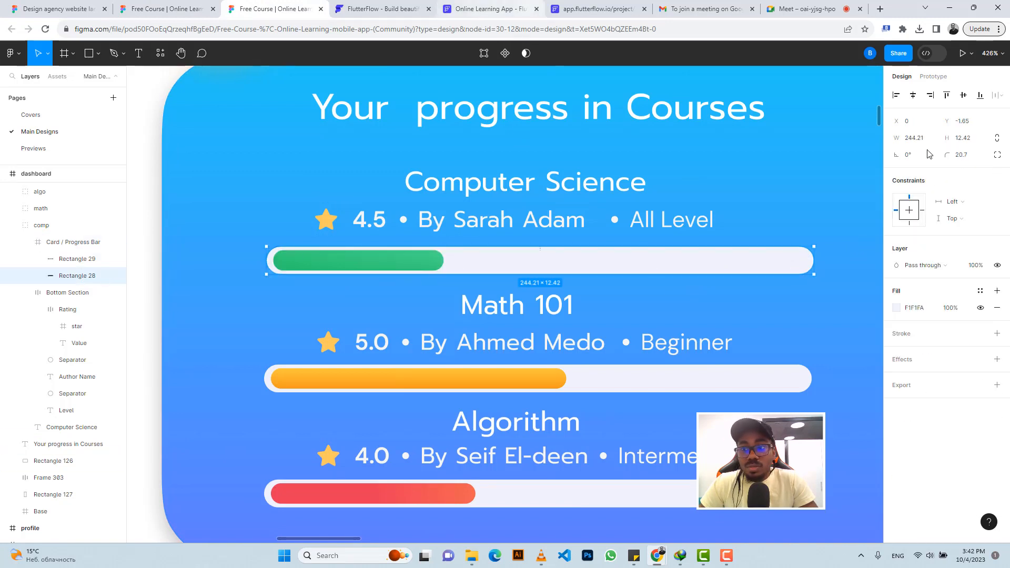
Return to FlutterFlow and set the border radius of the Container around the progress bar to 20 on all corners.
left_click(446, 7)
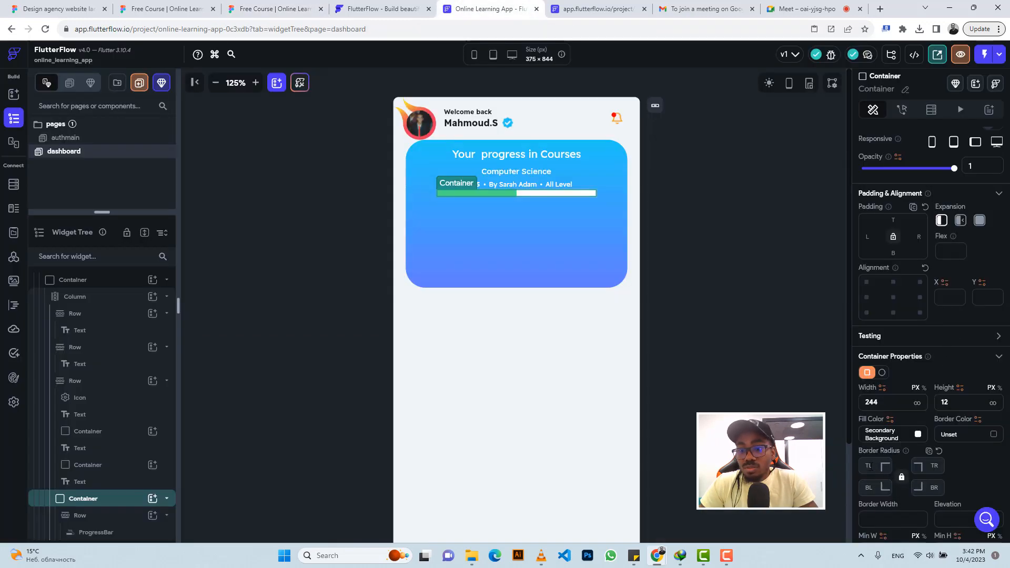
left_click(869, 466)
type("2")
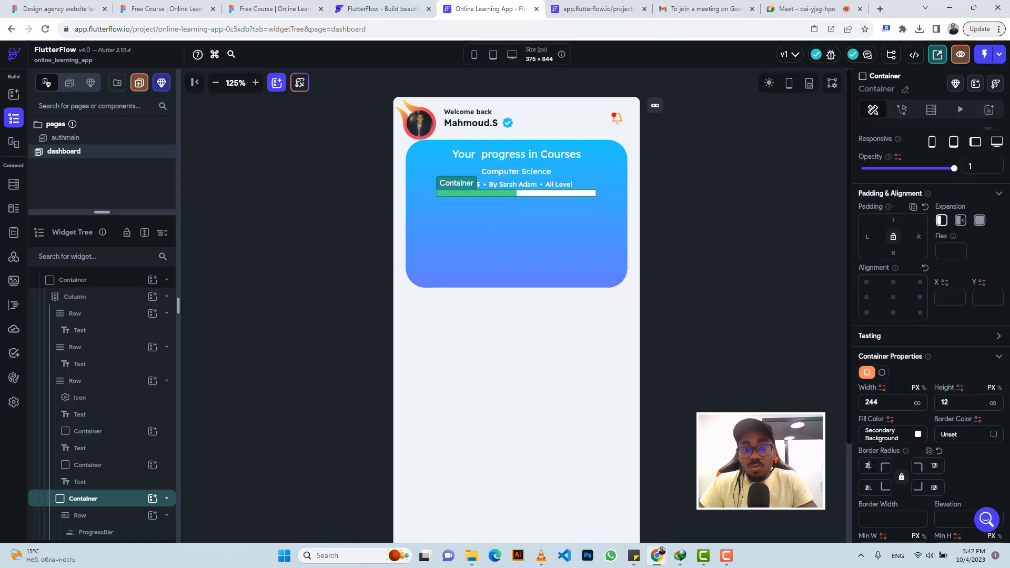
type("0")
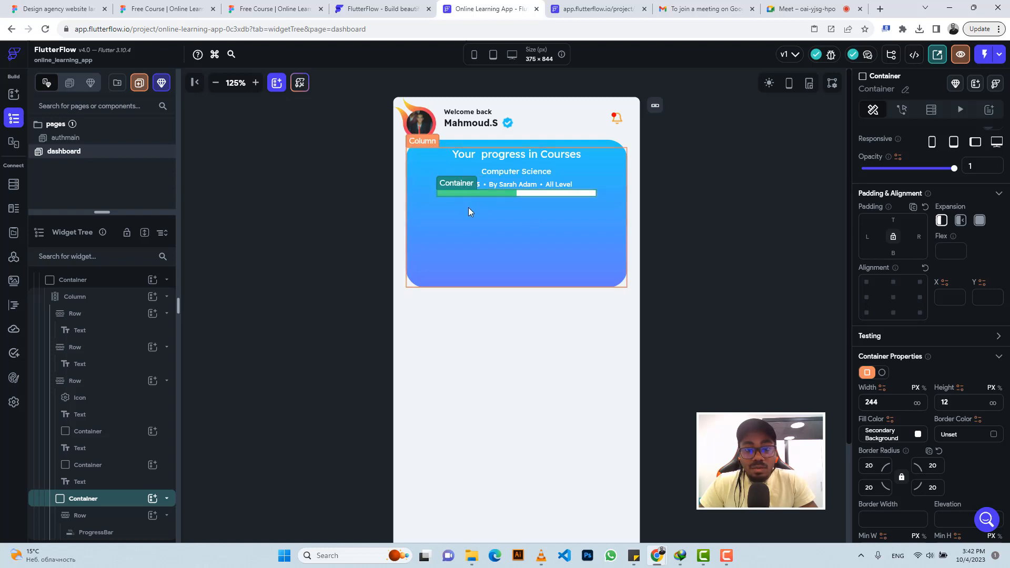
Select the ProgressBar inside the Container and set its thickness to 9.
left_click(494, 193)
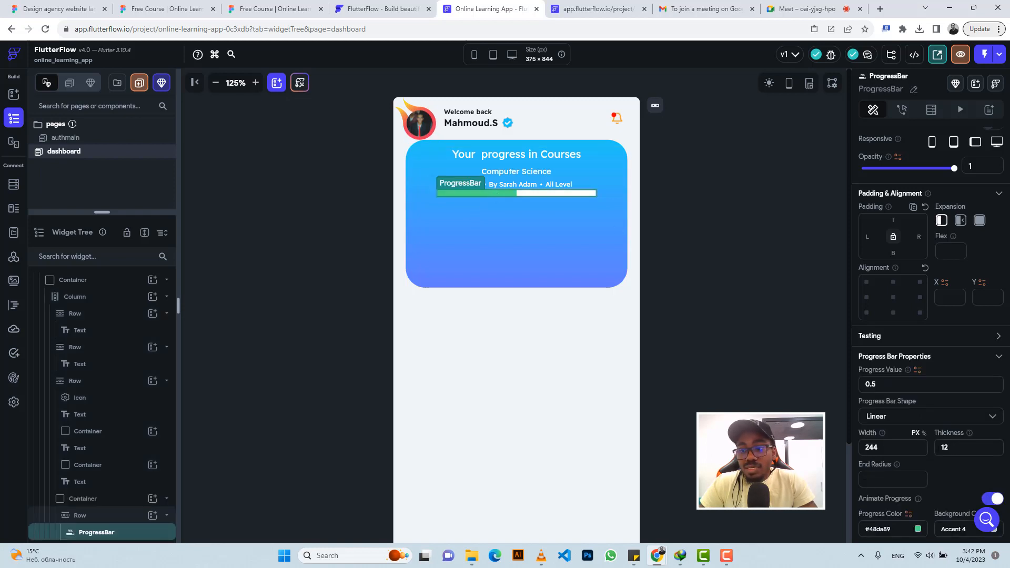
left_click(948, 449)
key("BackSpace")
key("BackSpace")
type("9")
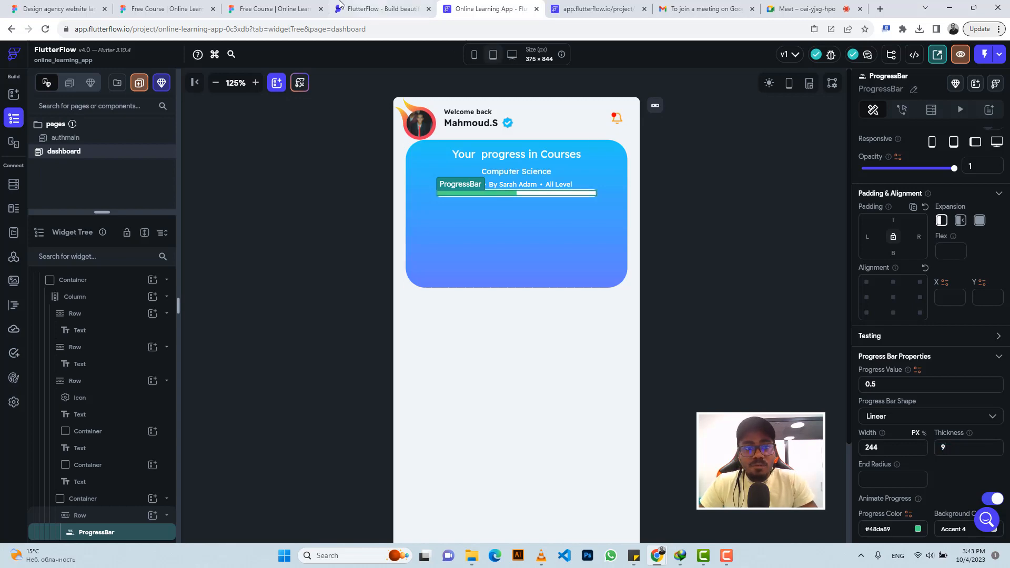
Switch to Figma and inspect how the green fill sits inside the Computer Science bar's track.
left_click(248, 5)
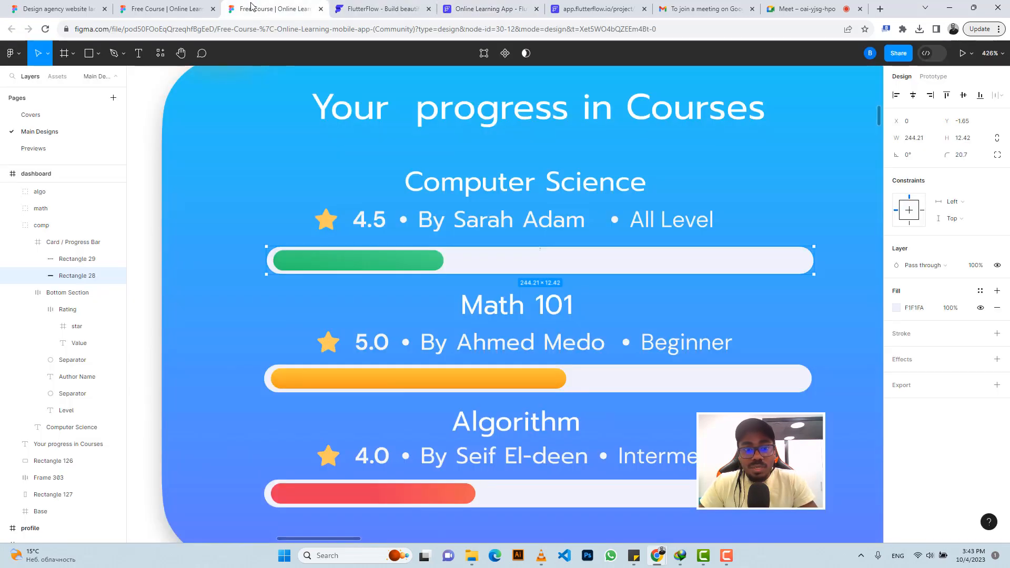
left_click(368, 9)
left_click(460, 5)
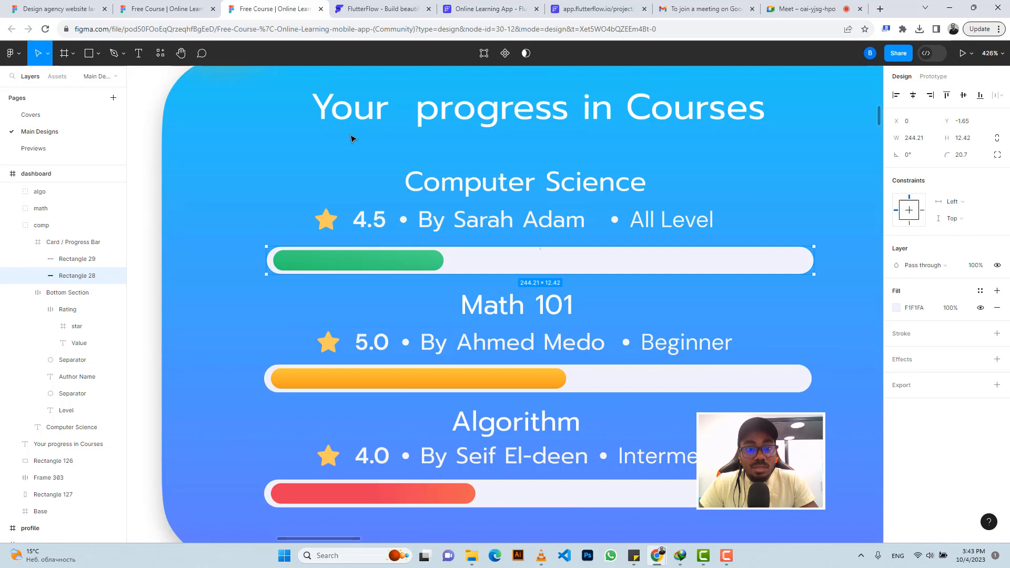
left_click(263, 9)
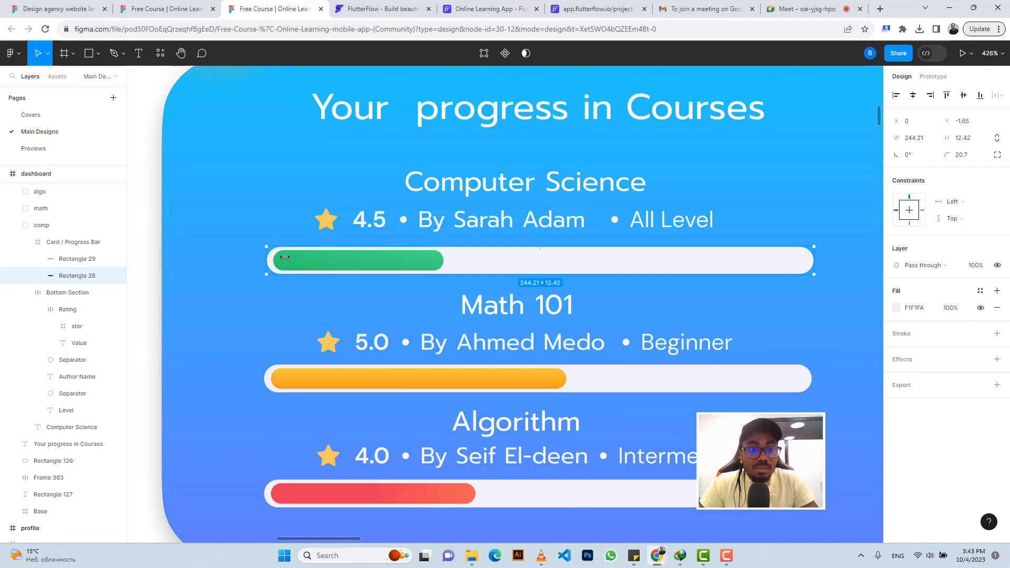
double_click(284, 258)
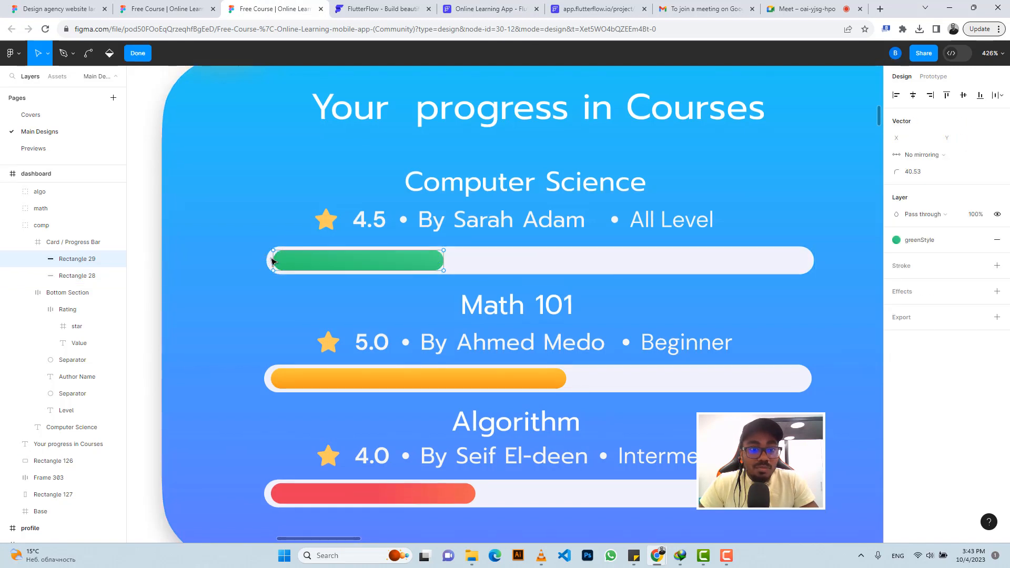
left_click(279, 260)
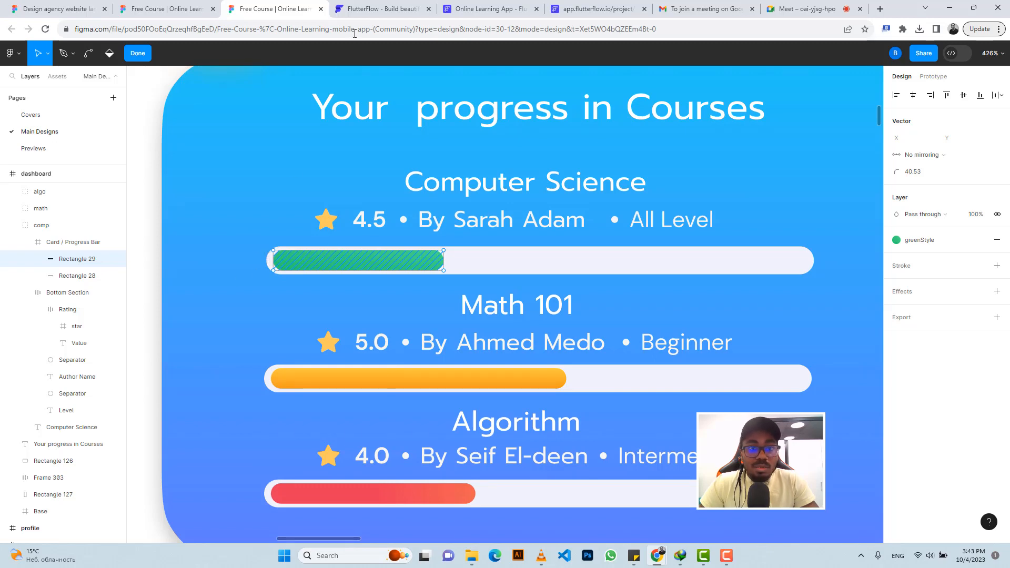
Switch to FlutterFlow and give the ProgressBar a left and right padding of 4.
left_click(473, 8)
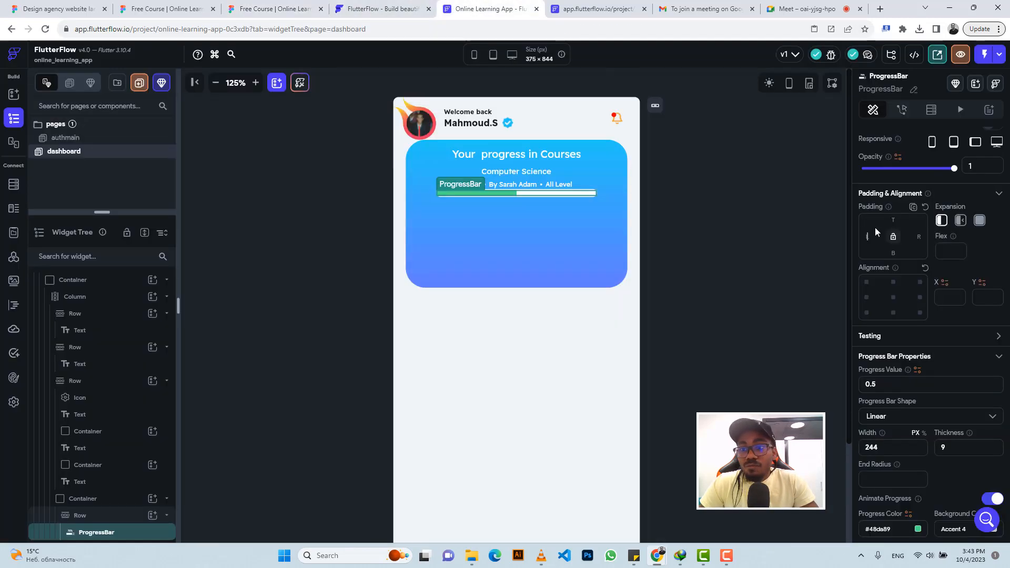
type("2")
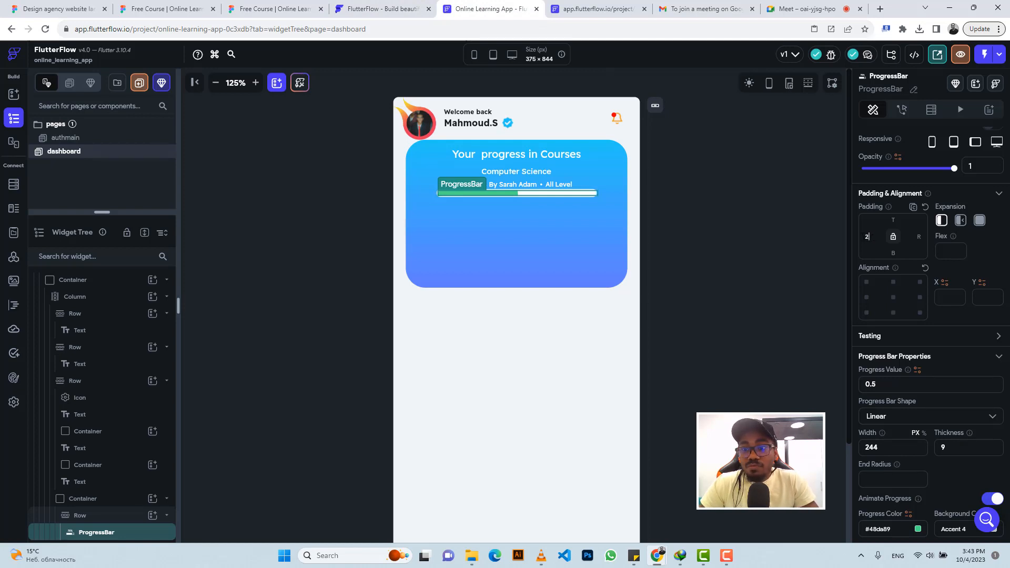
key("BackSpace")
type("4")
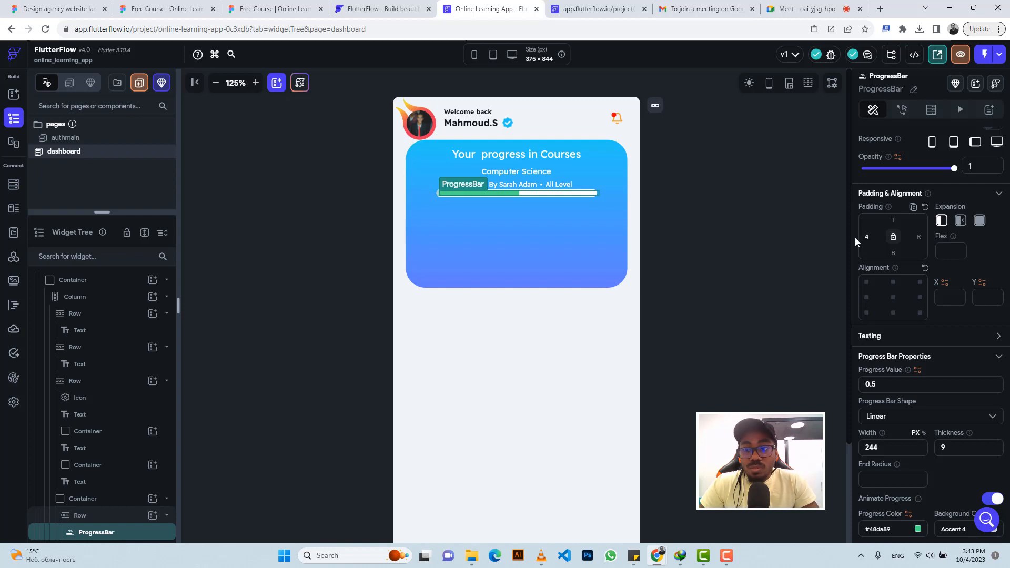
left_click(918, 237)
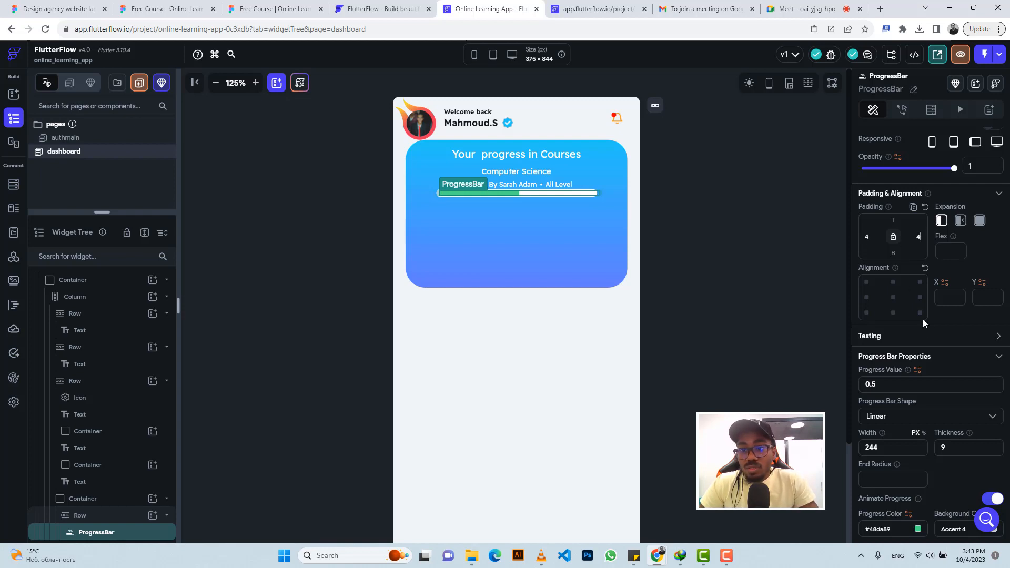
Set the ProgressBar's width to 236 px.
scroll(886, 406, "down", 1)
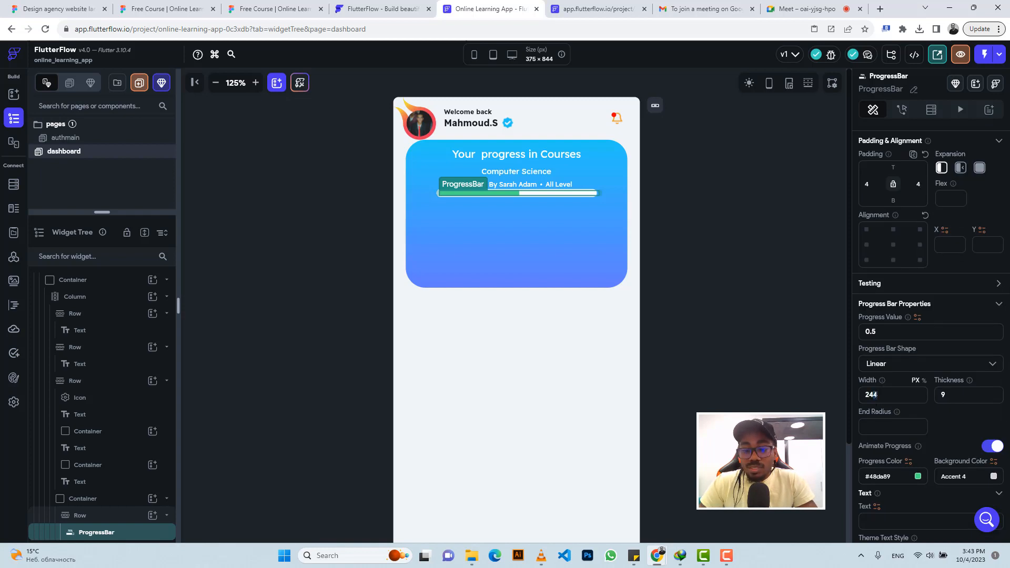
key("BackSpace")
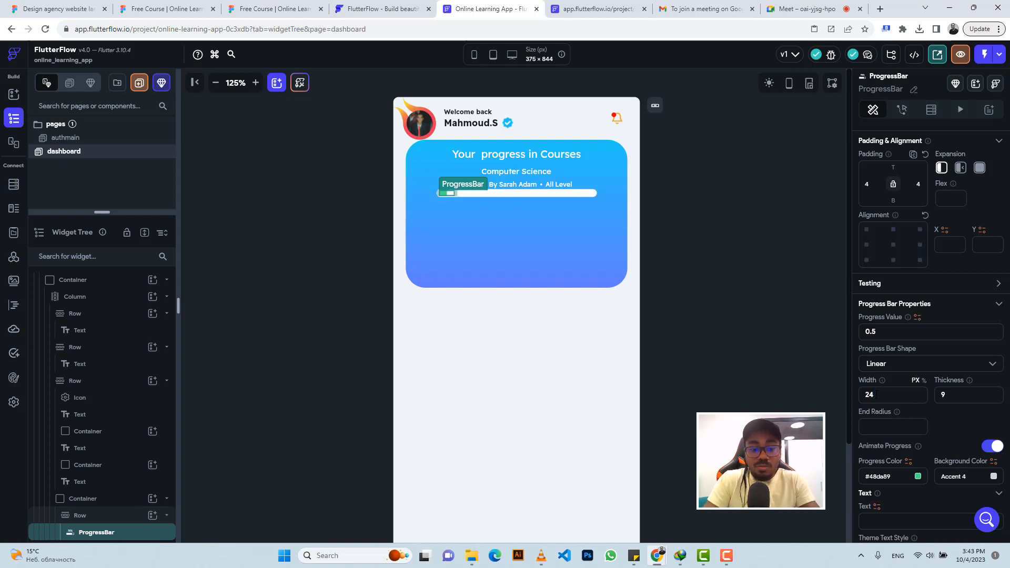
key("BackSpace")
type("36")
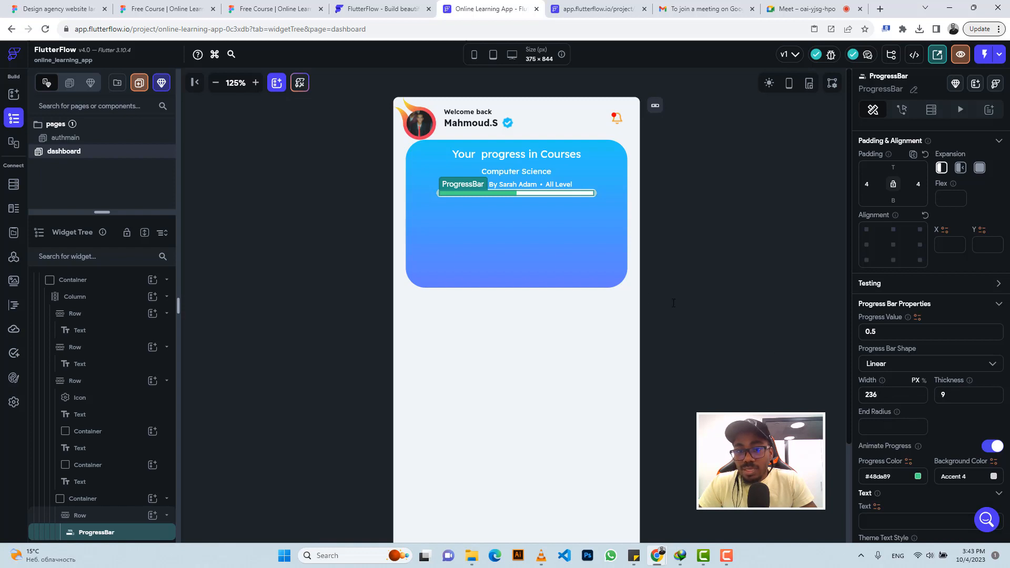
Check the green fill's corner radius in Figma and set the FlutterFlow ProgressBar's end radius to 40.
left_click(876, 426)
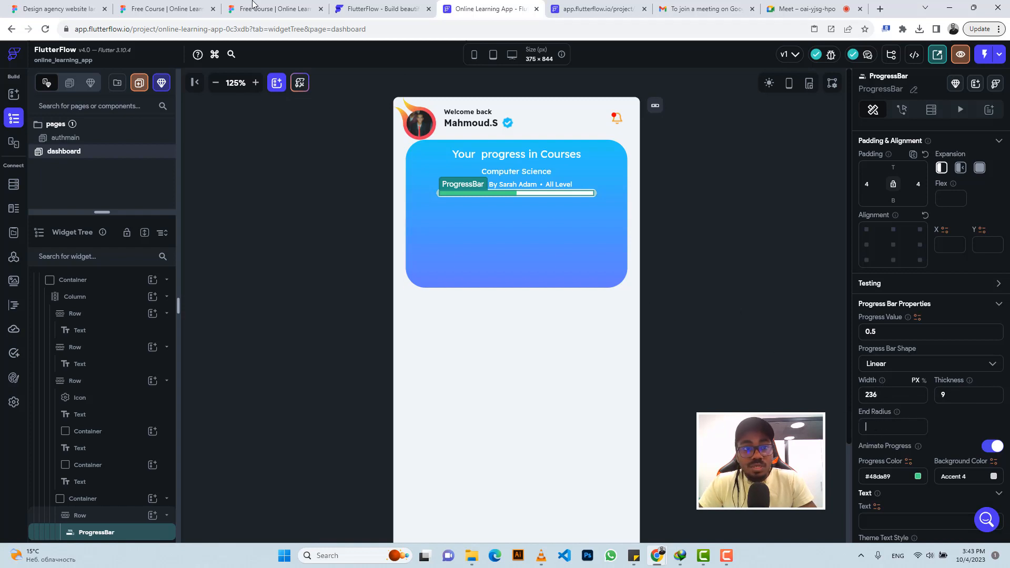
left_click(268, 9)
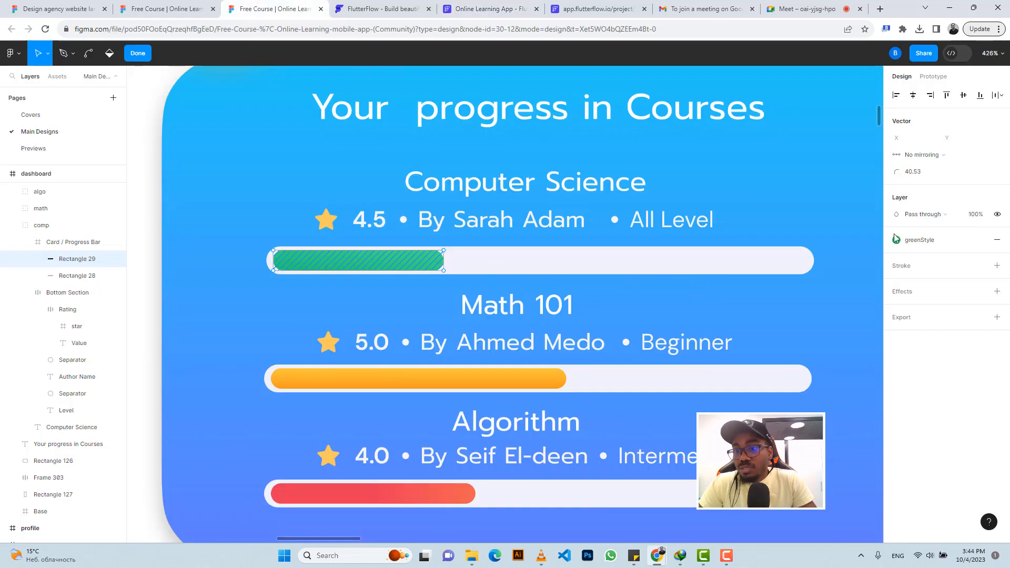
left_click(486, 9)
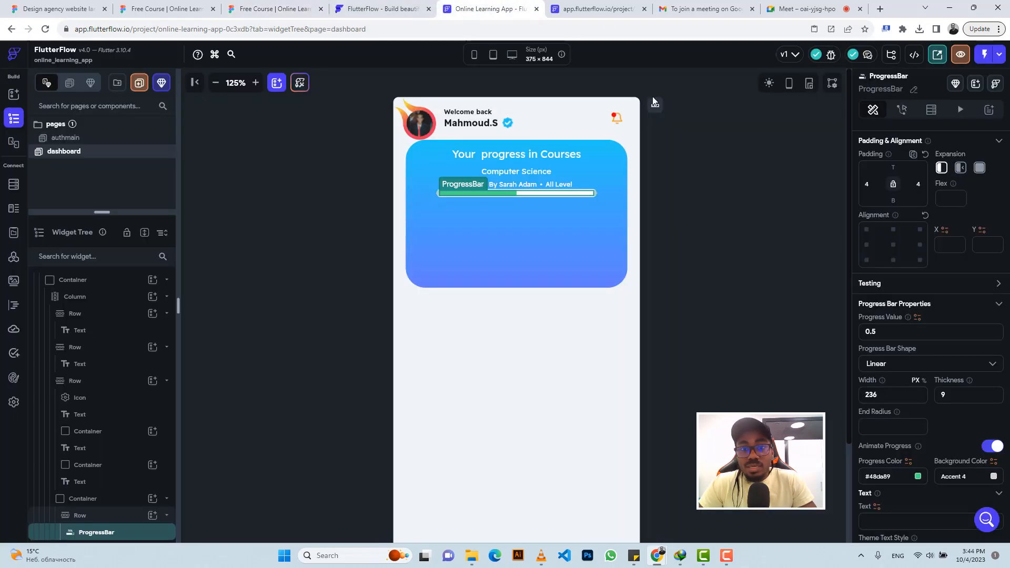
type("4")
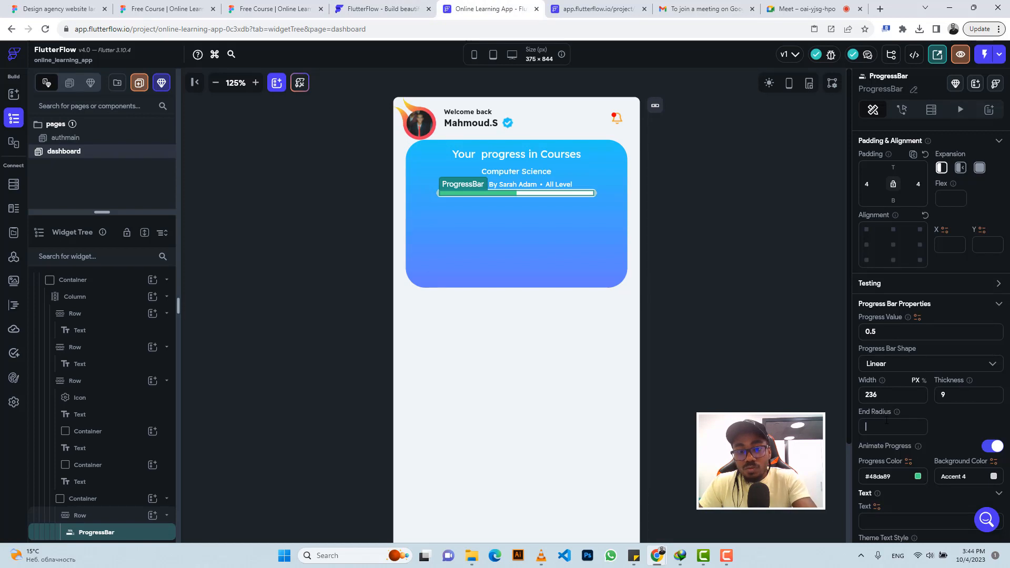
type("0")
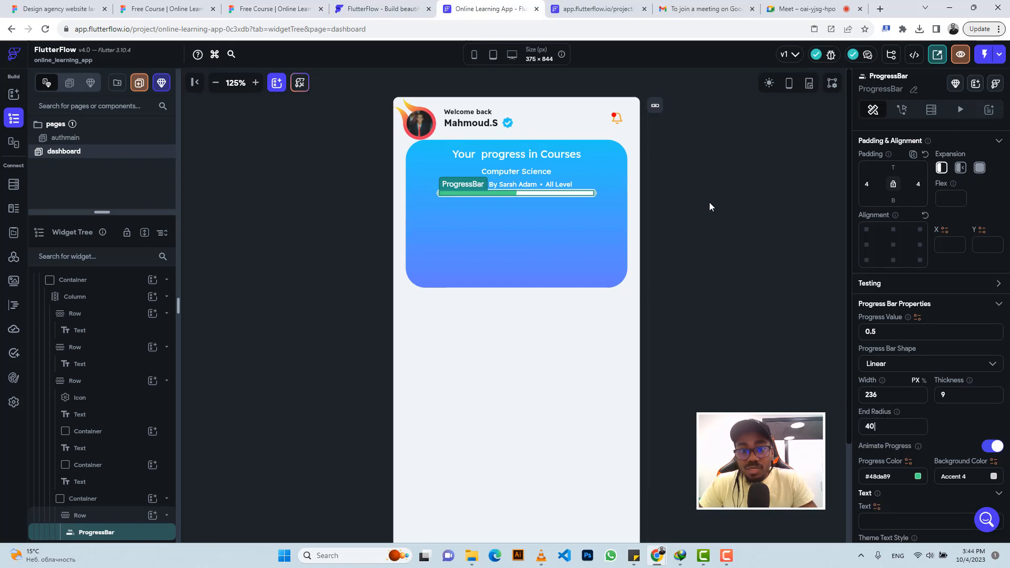
left_click(705, 180)
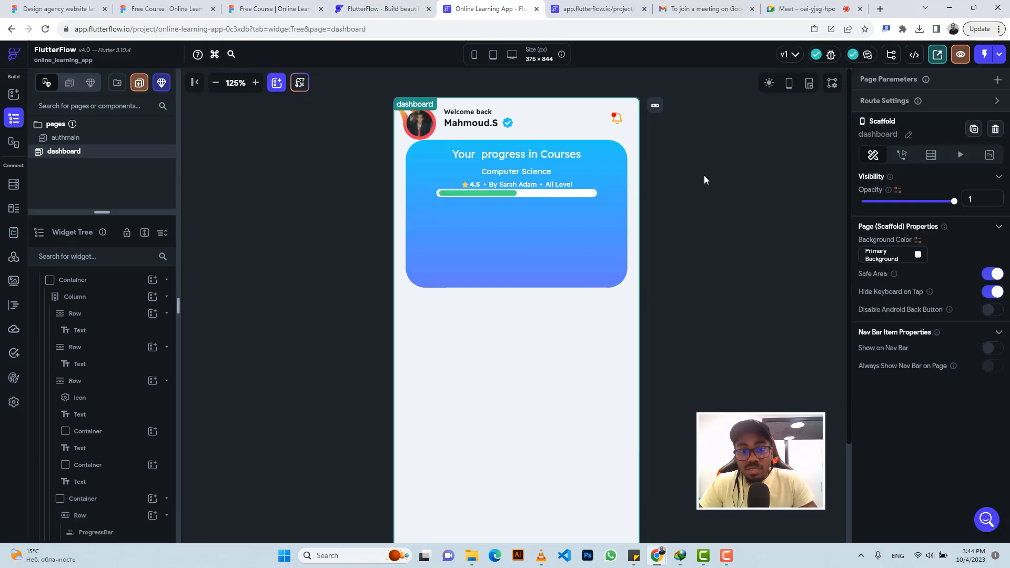
Select the Container around the Computer Science progress bar, then switch to Figma and measure the spacing above the matching bar track.
left_click(595, 194)
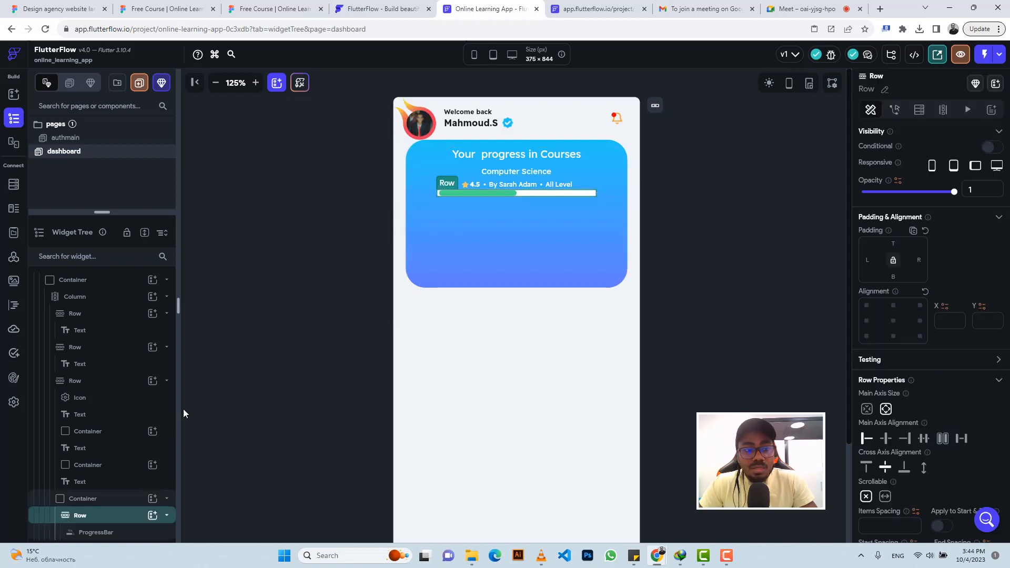
left_click(86, 503)
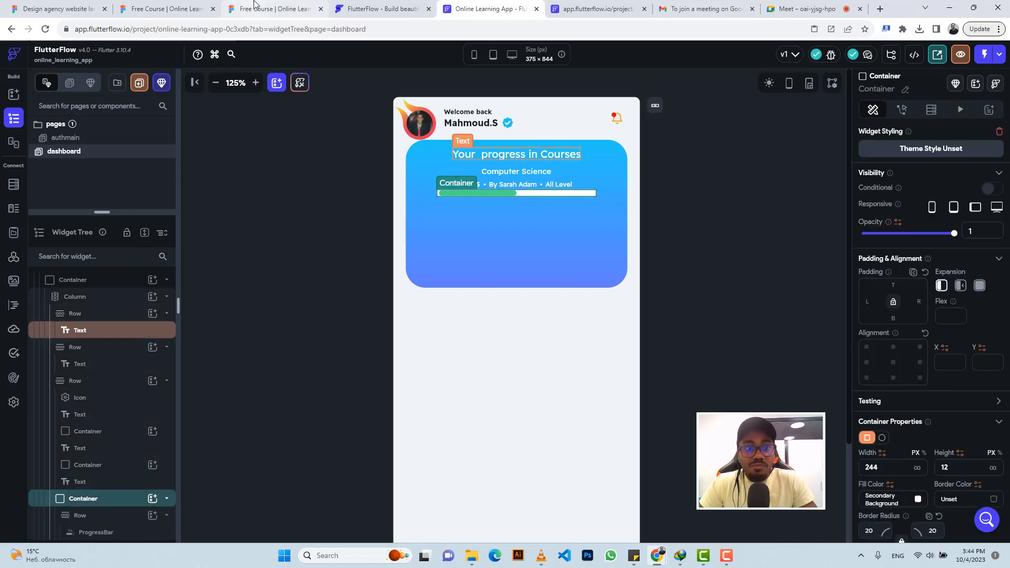
left_click(274, 9)
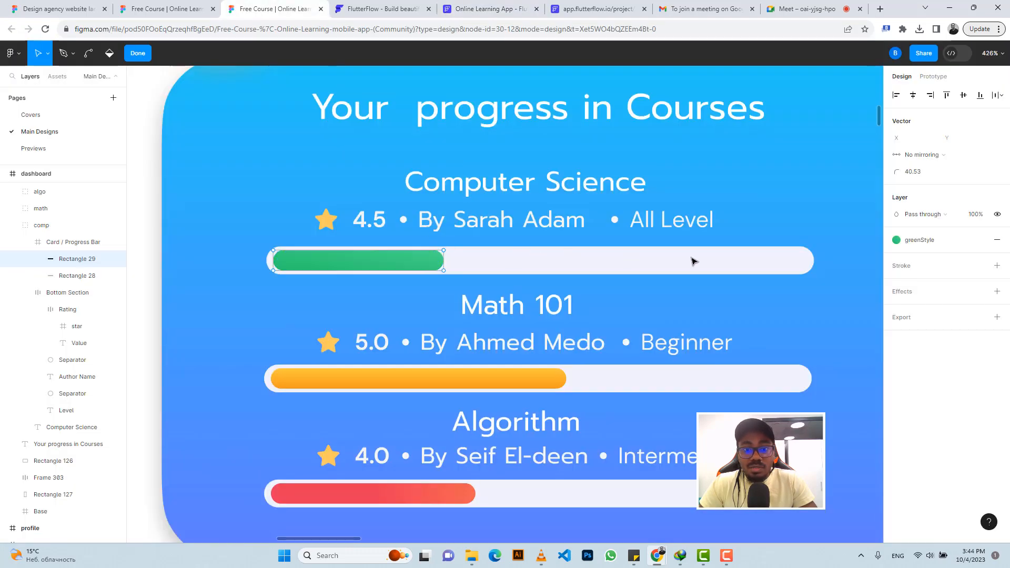
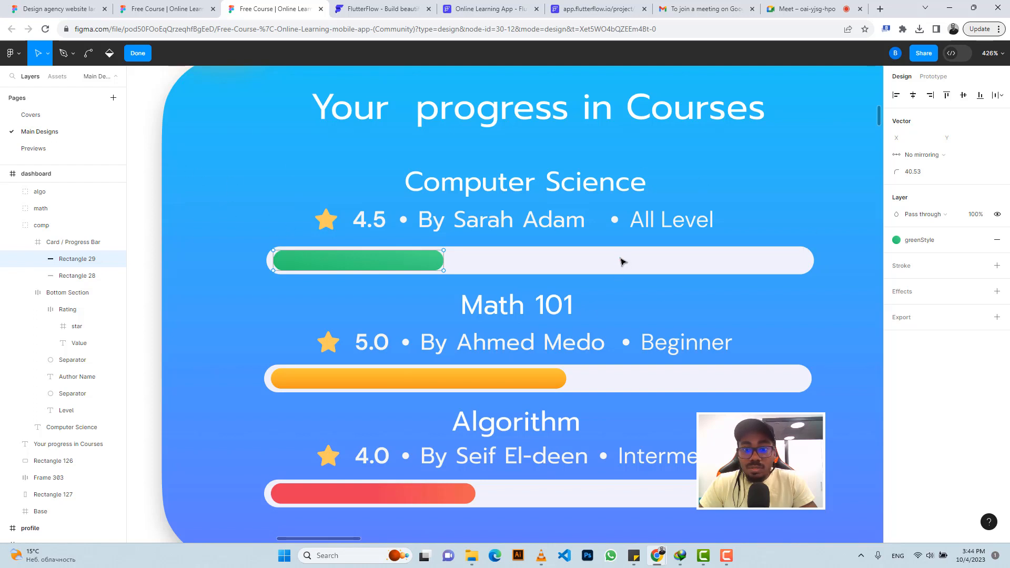
left_click(157, 93)
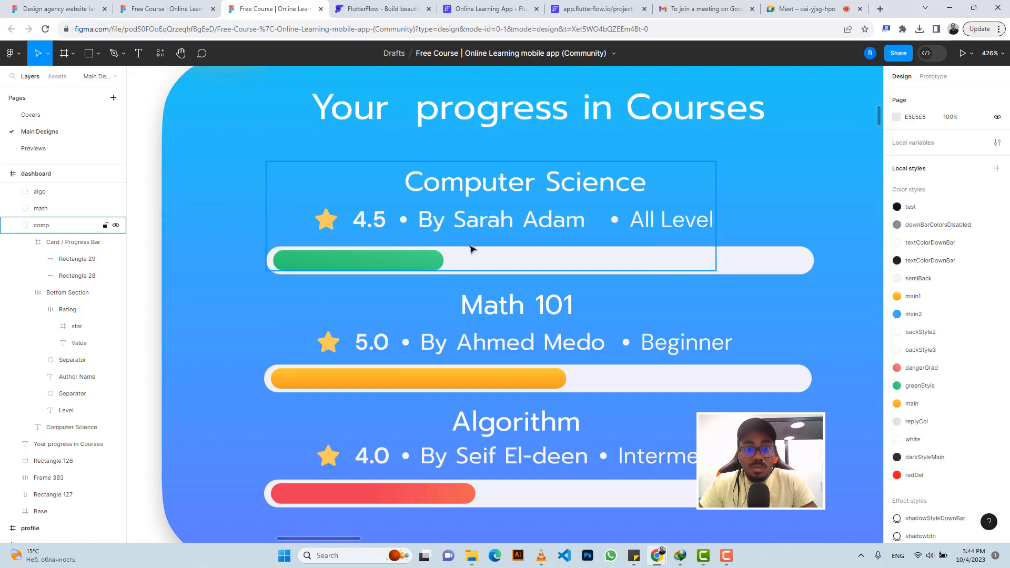
left_click(760, 253)
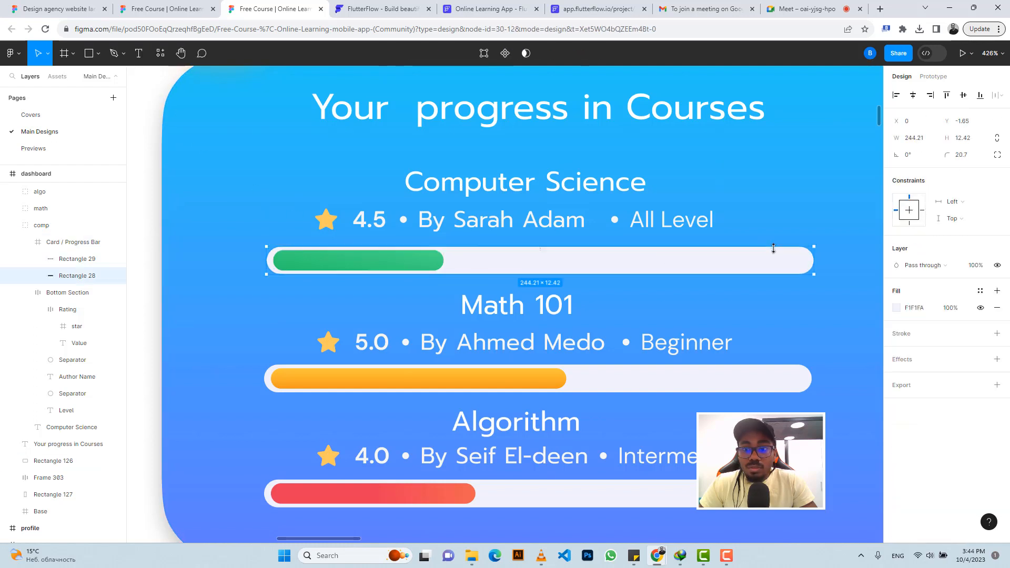
key("alt")
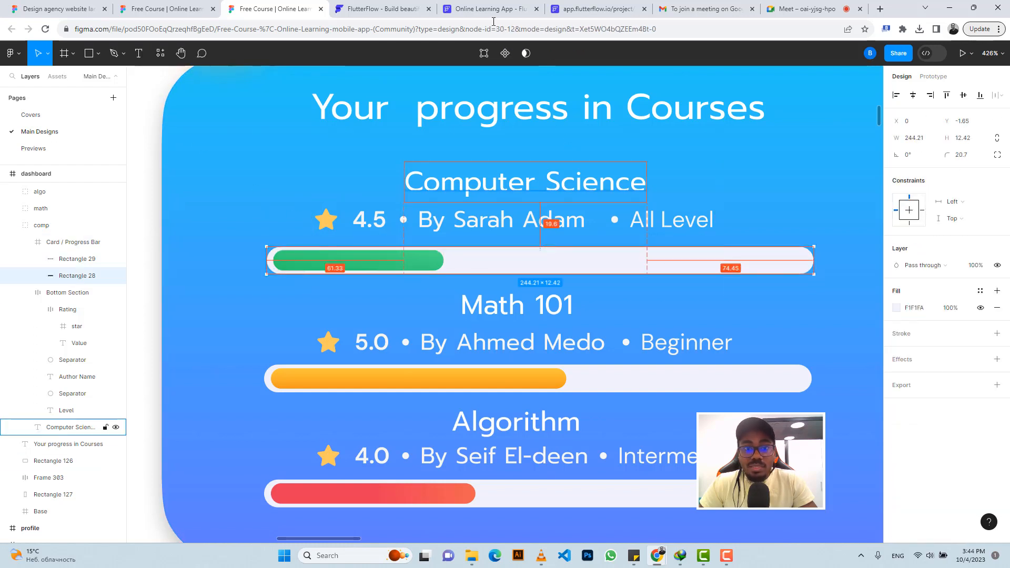
Switch to FlutterFlow and give the progress bar's Container a top padding of 5.
left_click(492, 9)
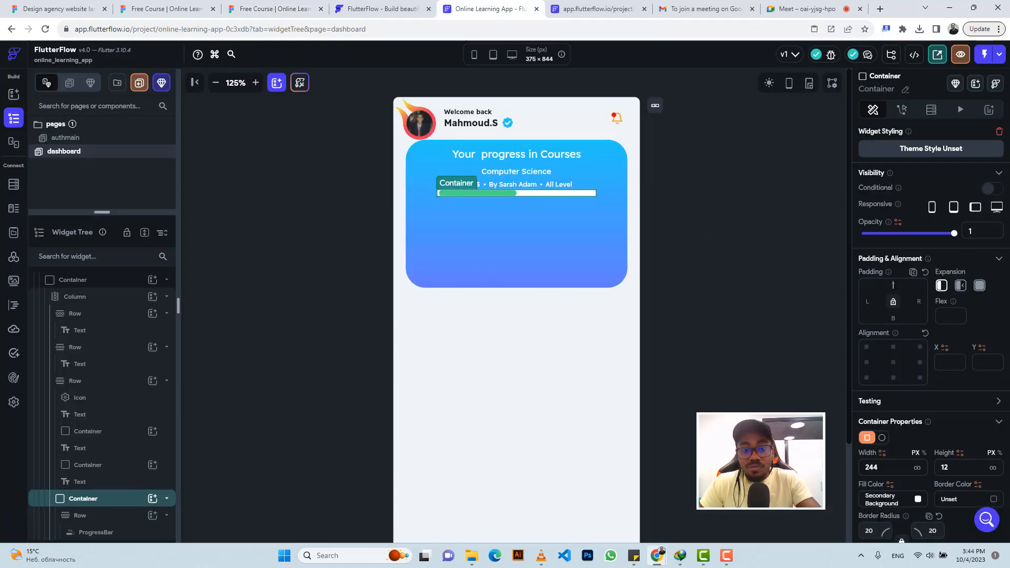
left_click(893, 285)
type("5")
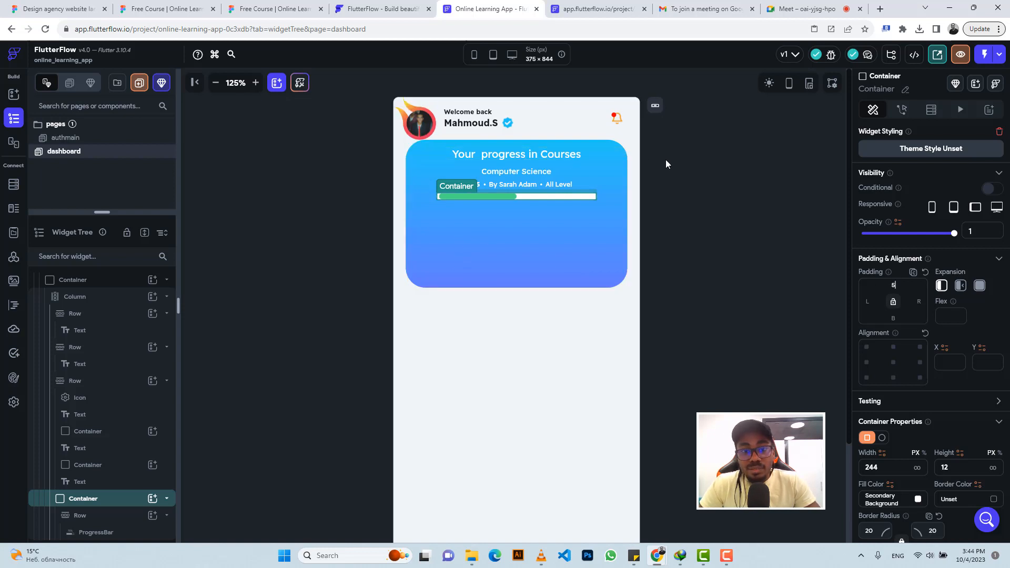
key("Return")
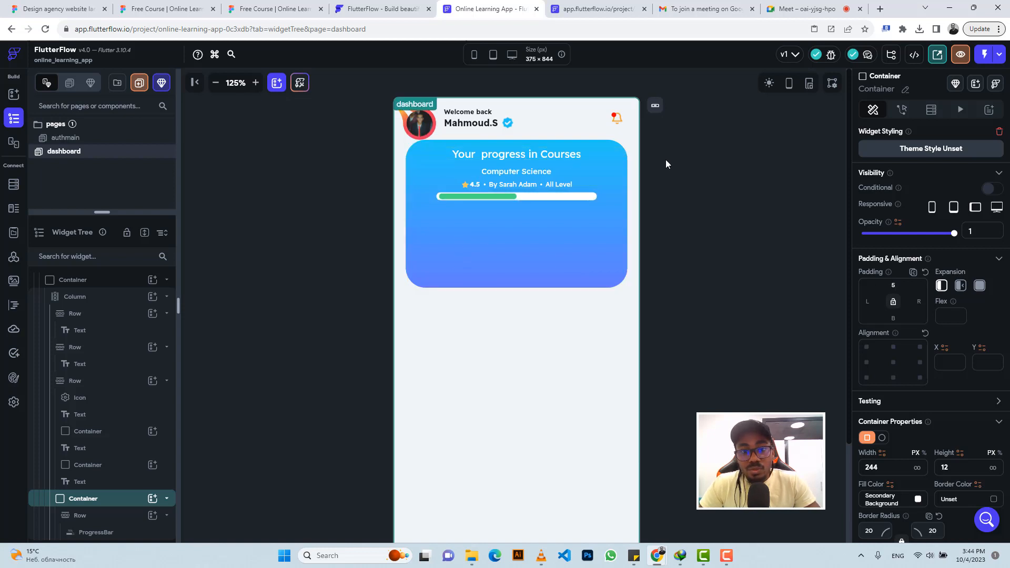
Set the left padding of the green ProgressBar to 2.
left_click(496, 197)
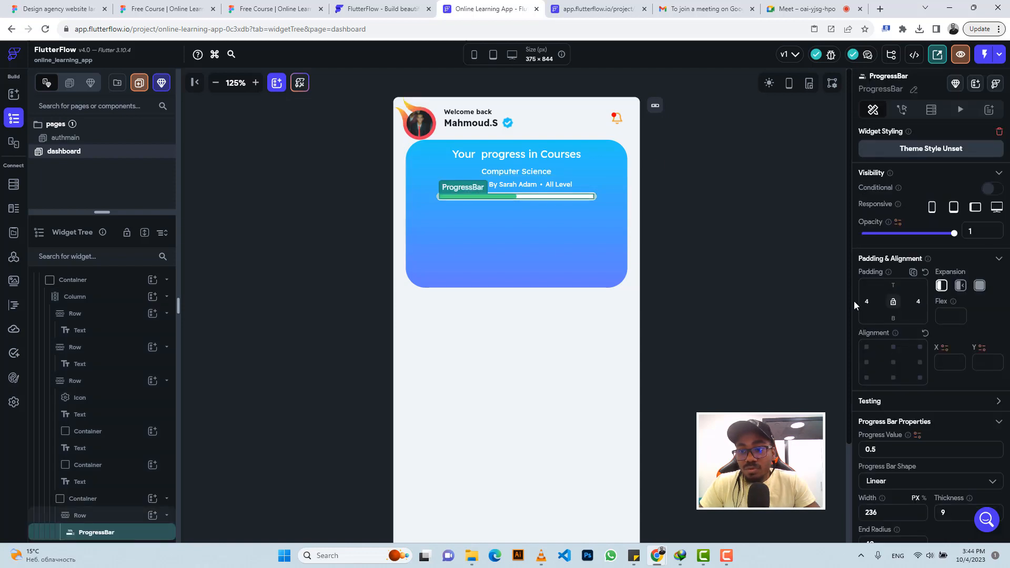
left_click(868, 302)
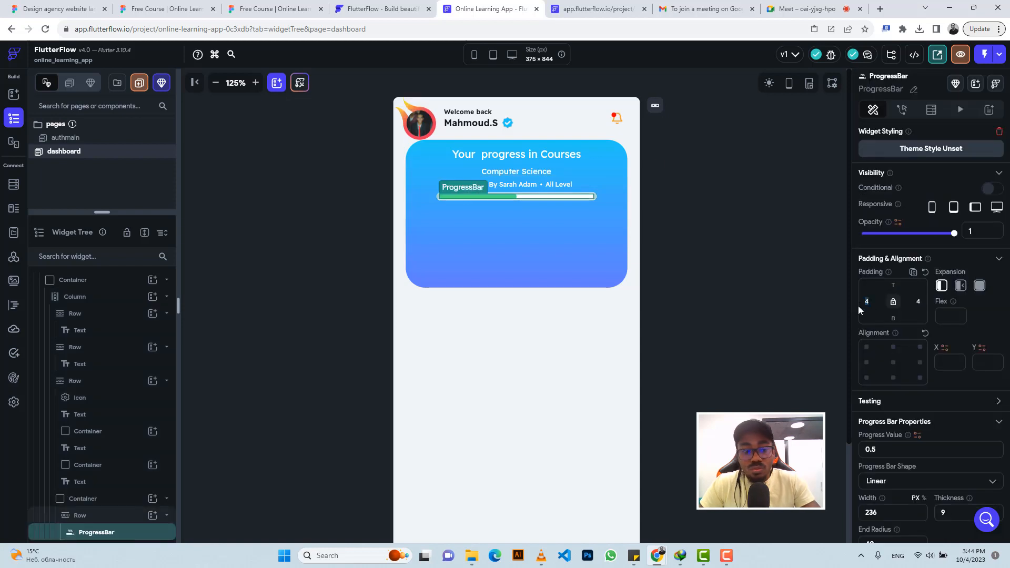
type("2")
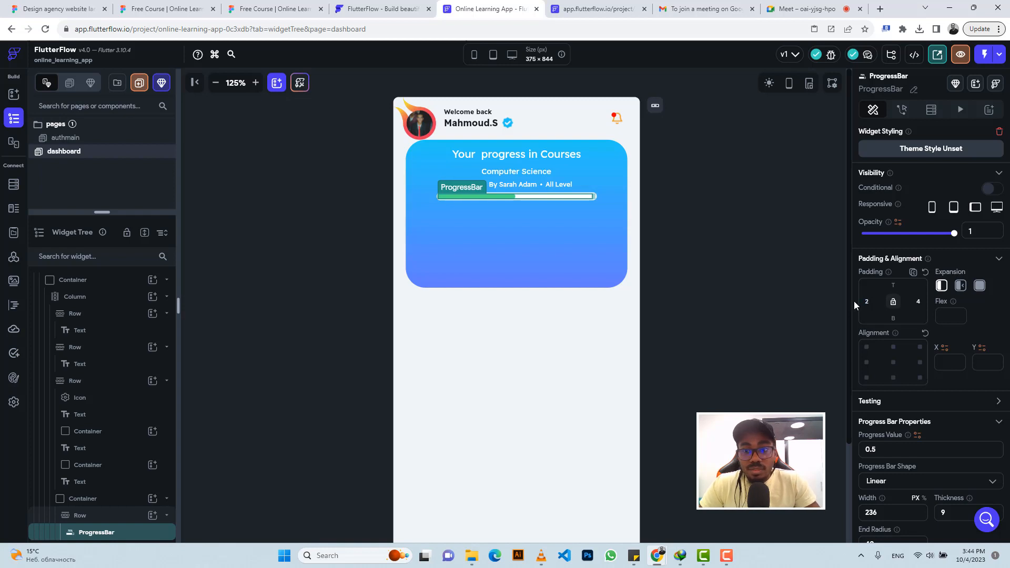
left_click(762, 238)
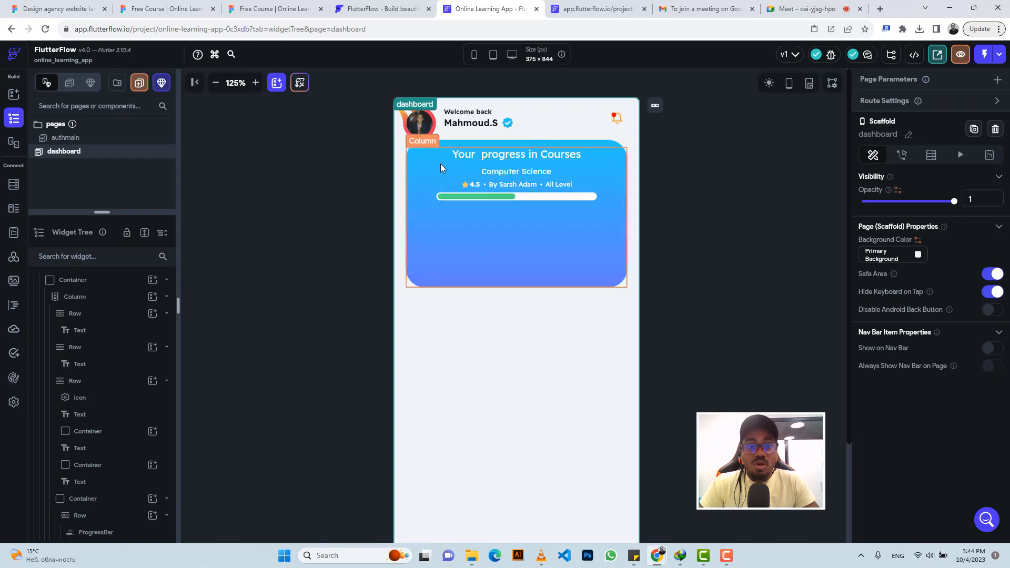
Compare with the Figma card, then duplicate the Computer Science title row at the end of the card's Column in FlutterFlow.
left_click(275, 8)
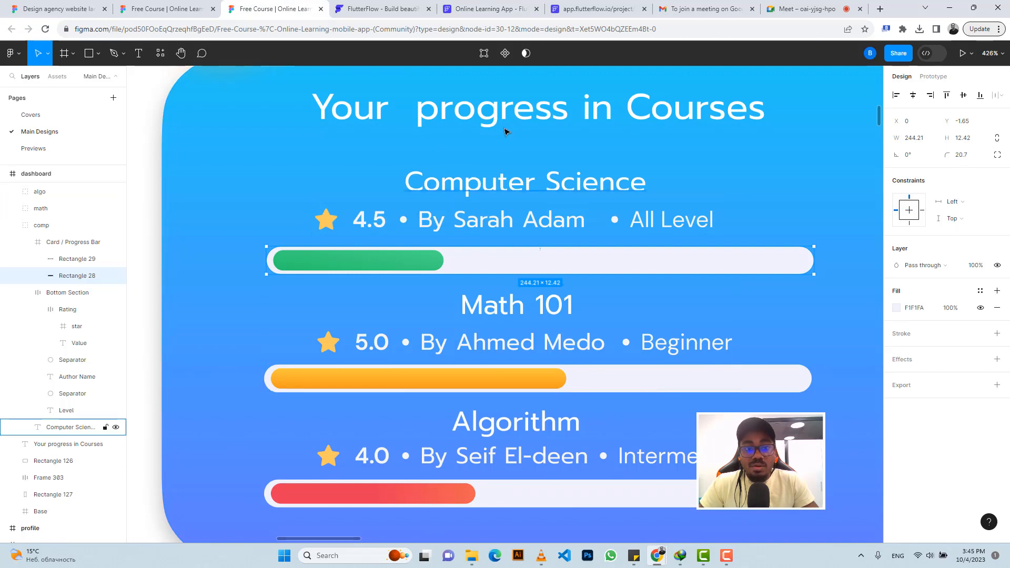
left_click(508, 6)
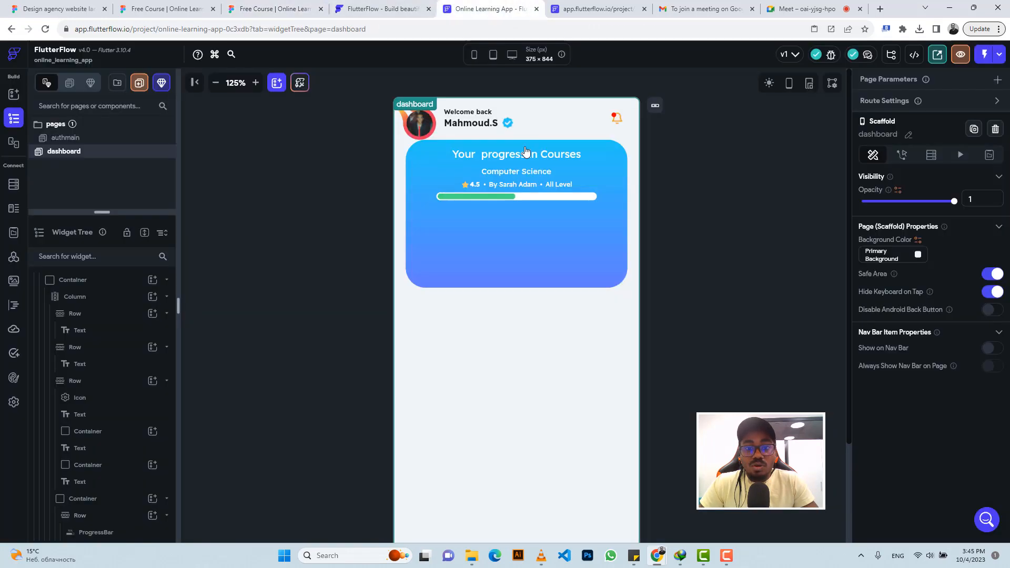
left_click(560, 169)
key("ctrl+c")
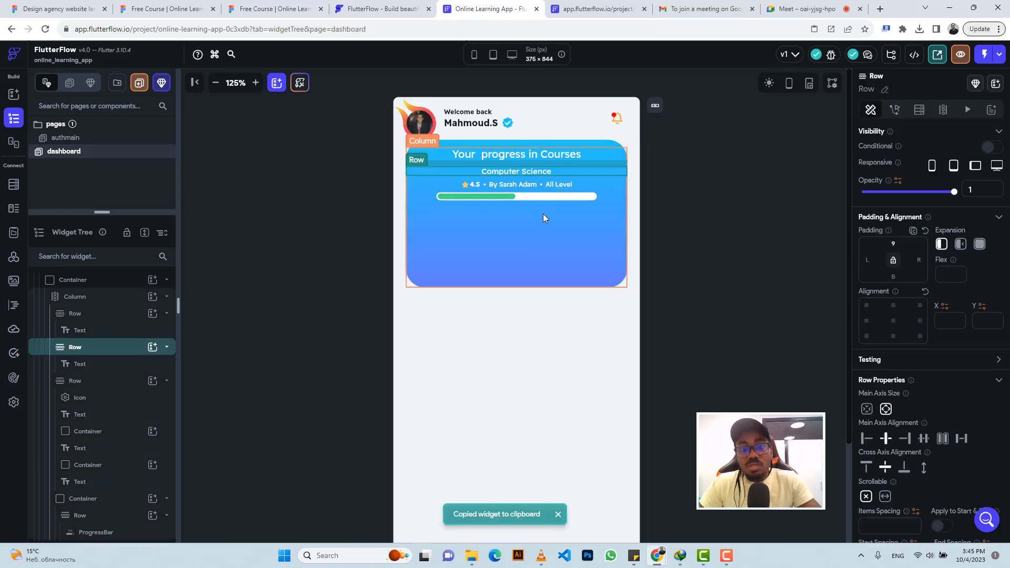
left_click(543, 219)
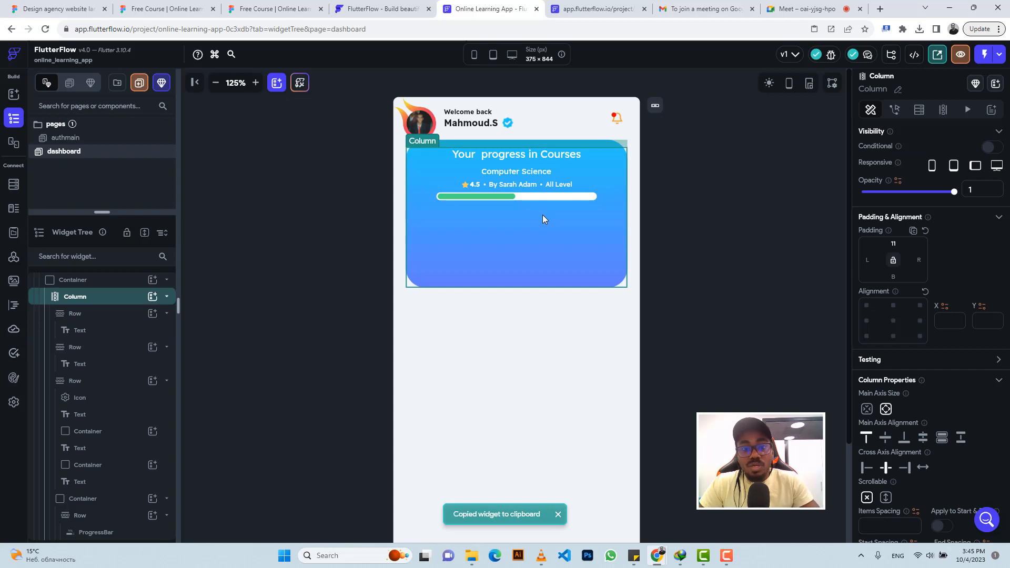
key("ctrl+v")
Switch to Figma and copy the text content of the Math 101 title from Dev Mode.
left_click(291, 11)
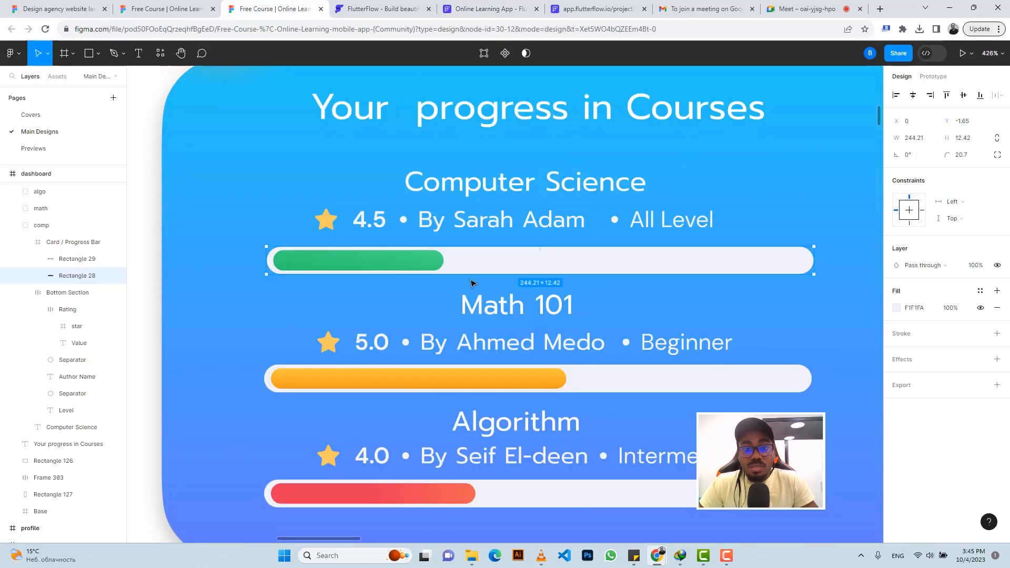
left_click(484, 307)
left_click(484, 308)
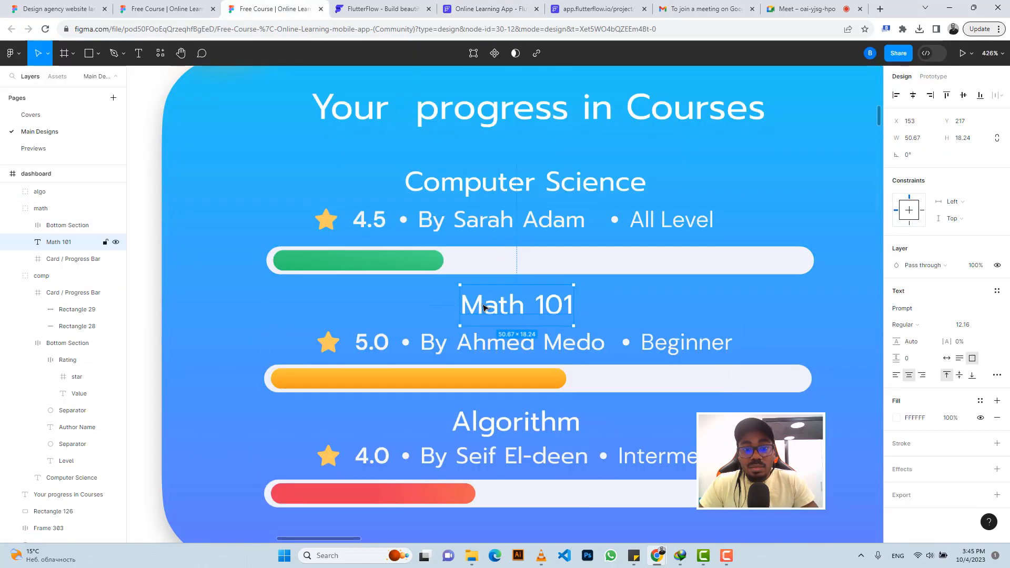
left_click(932, 53)
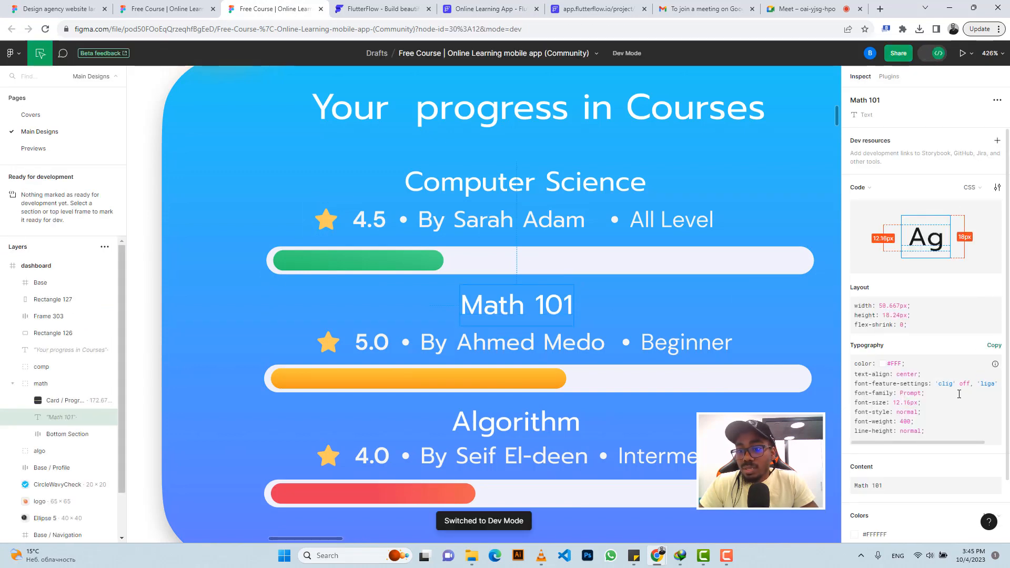
scroll(959, 393, "down", 2)
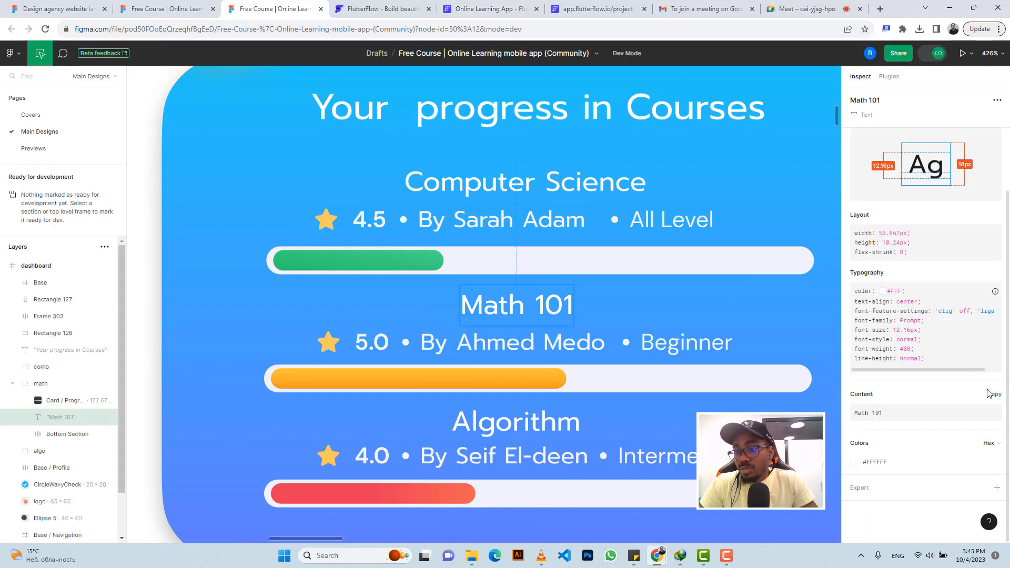
left_click(993, 398)
Switch to FlutterFlow and replace the duplicated title's text with Math 101.
left_click(491, 7)
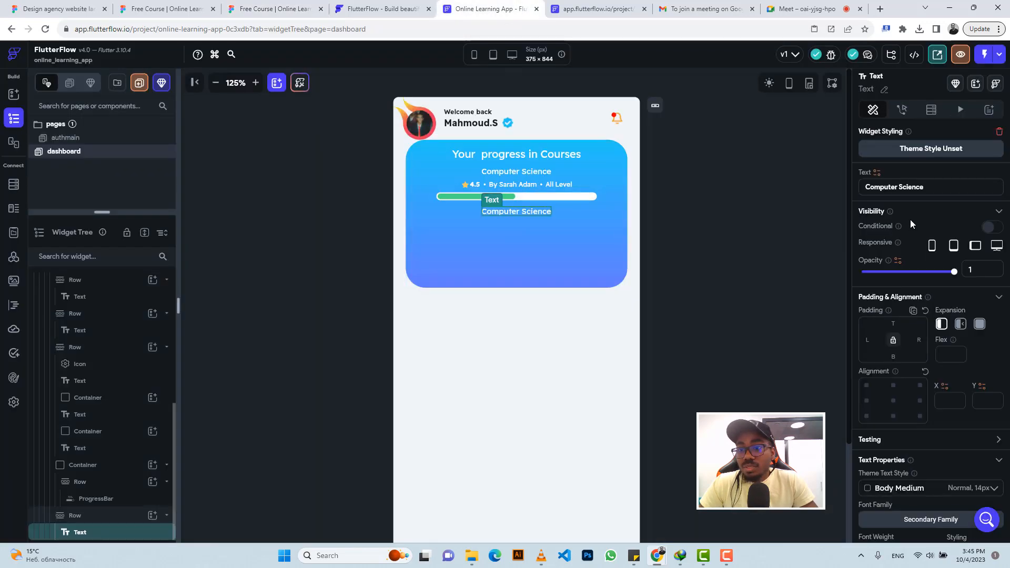
triple_click(894, 187)
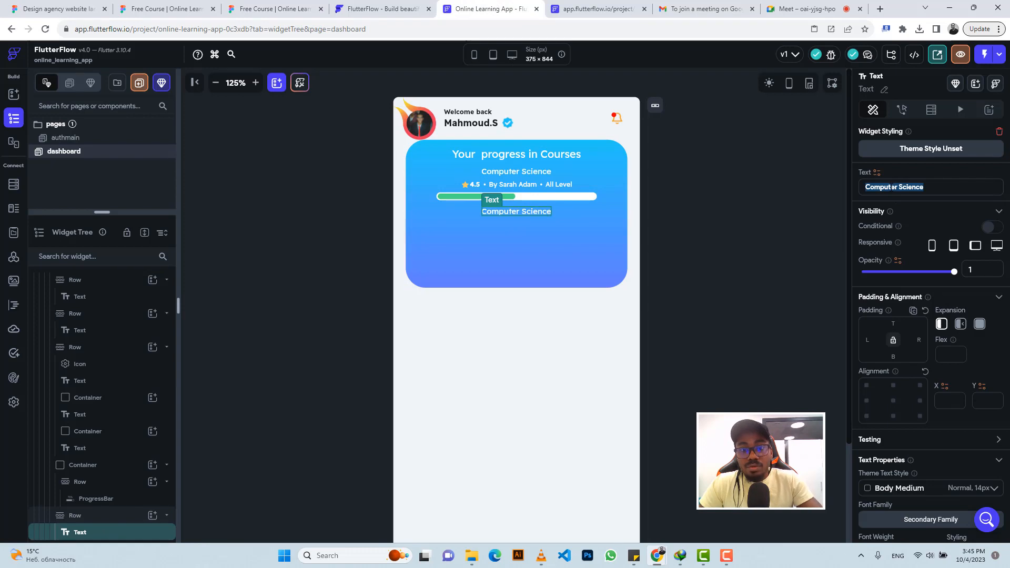
key("ctrl+v")
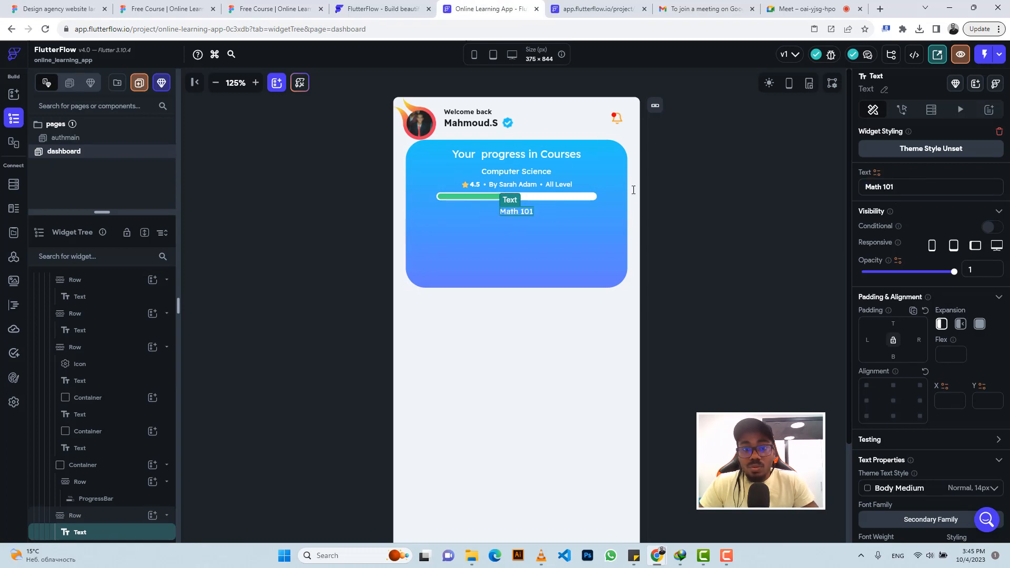
Copy the Computer Science rating row and paste it into the card's Column below the Math 101 title.
left_click(587, 184)
key("ctrl+c")
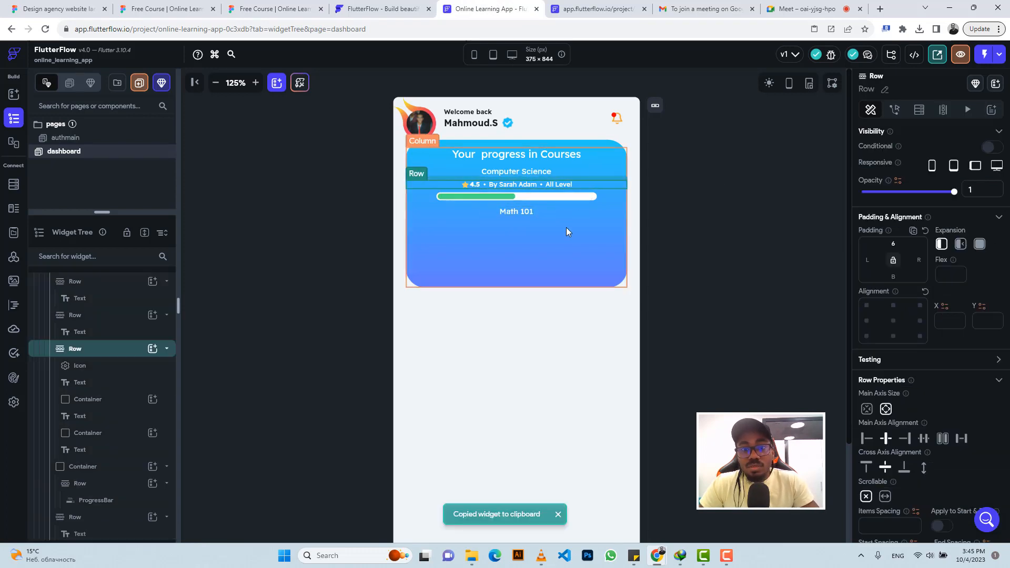
left_click(566, 227)
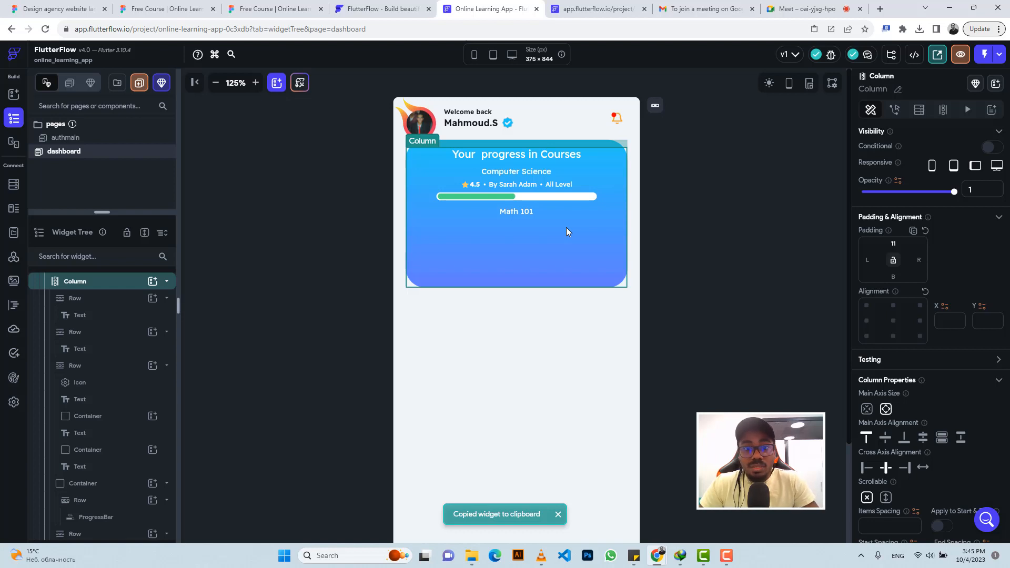
key("ctrl+v")
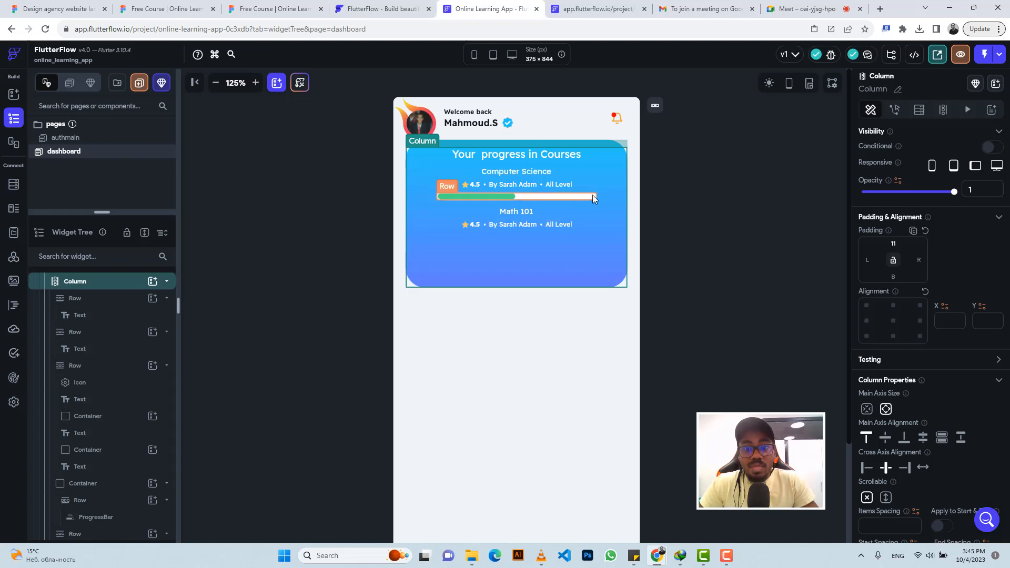
Copy the Container holding the green ProgressBar and paste it into the card's Column below the second rating row.
left_click(443, 195)
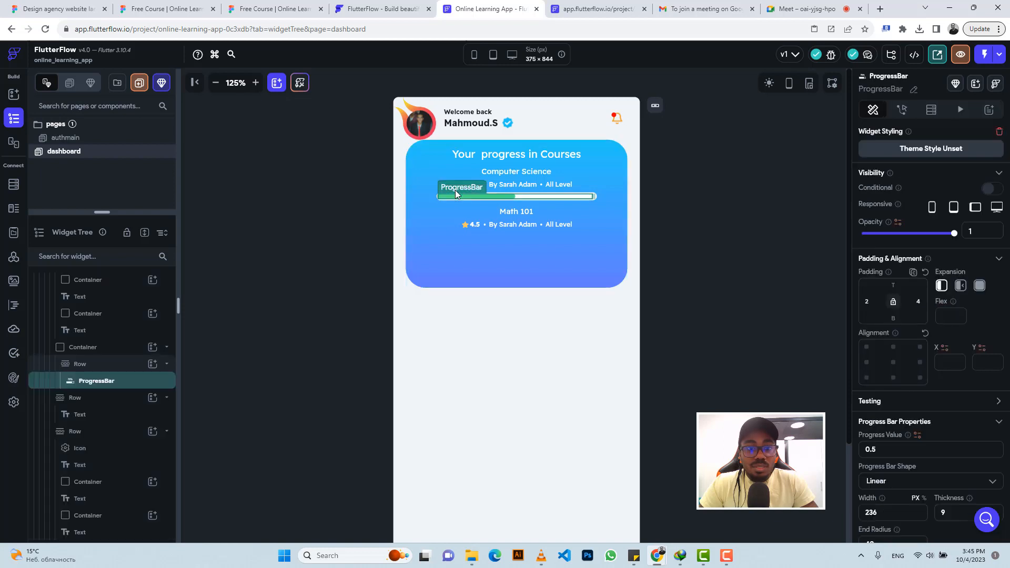
left_click(95, 350)
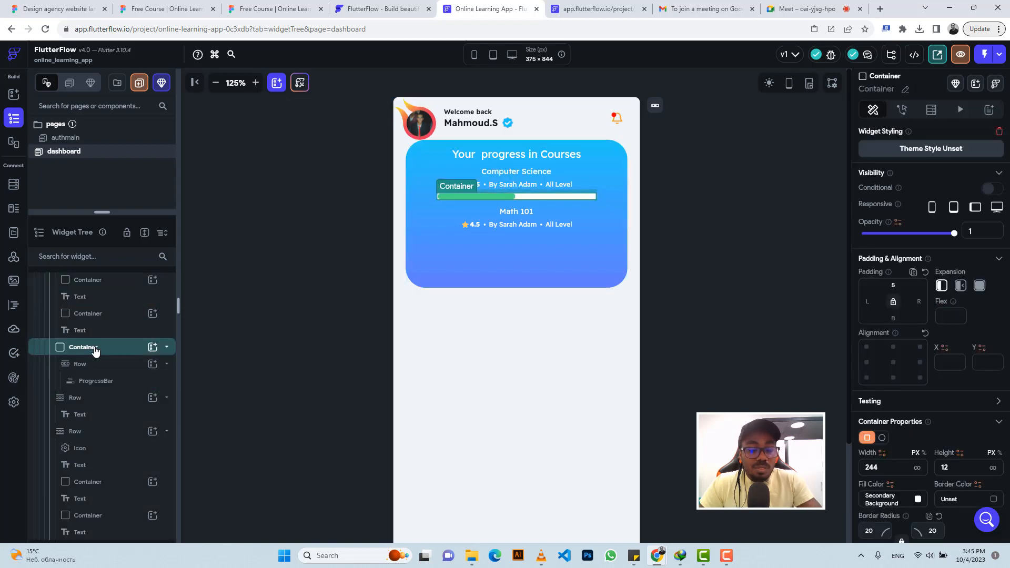
key("ctrl+c")
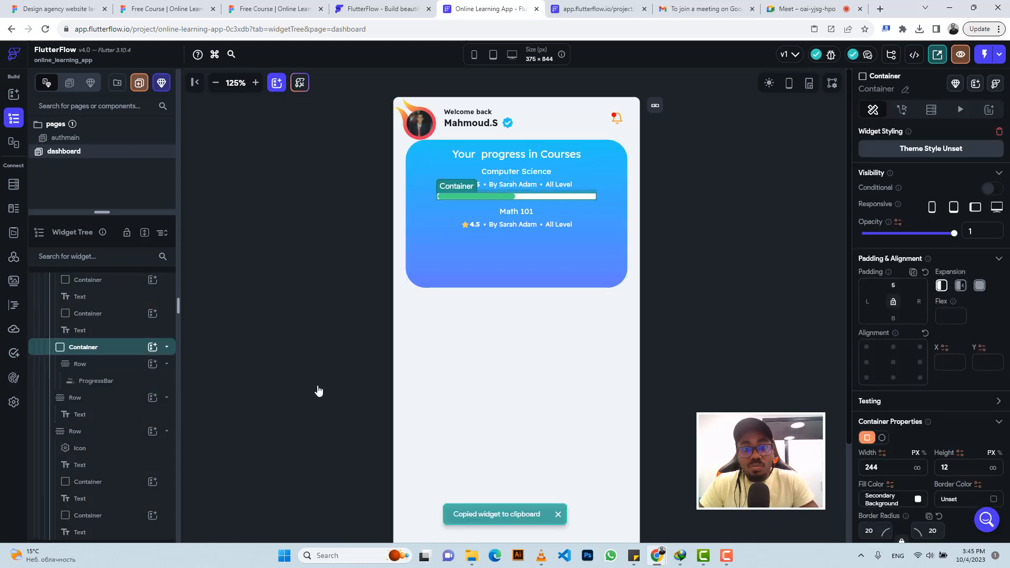
left_click(455, 245)
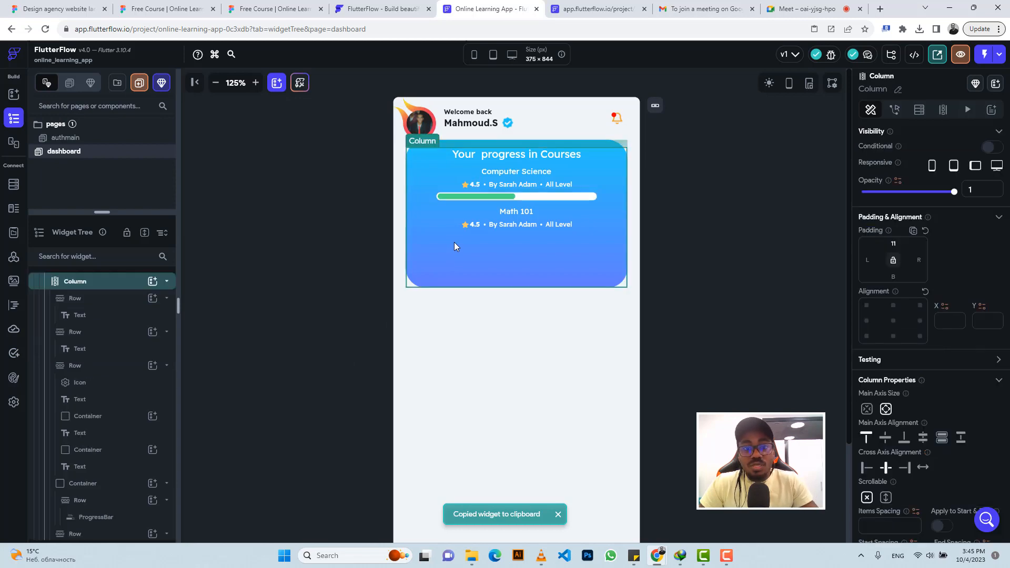
key("ctrl+v")
Switch to Figma and copy the gradient end colour #F19A1A from the SVG code of the Math 101 progress bar.
left_click(274, 8)
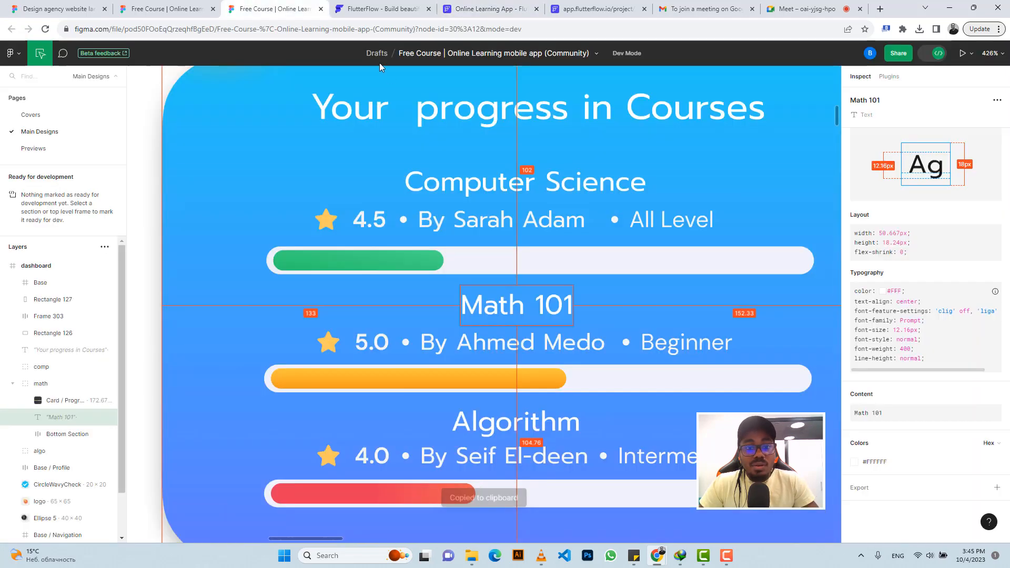
left_click(392, 387)
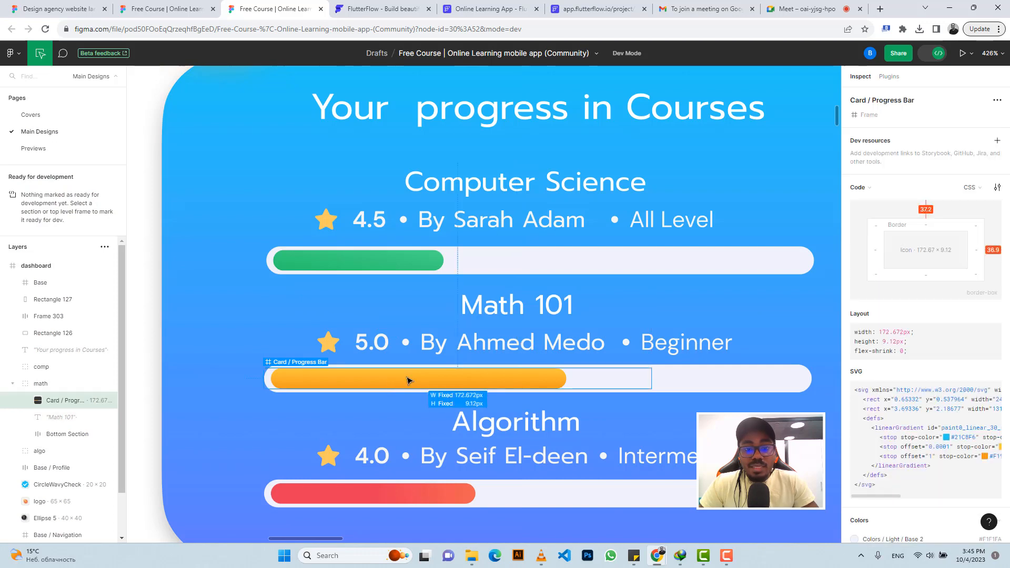
scroll(942, 312, "down", 3)
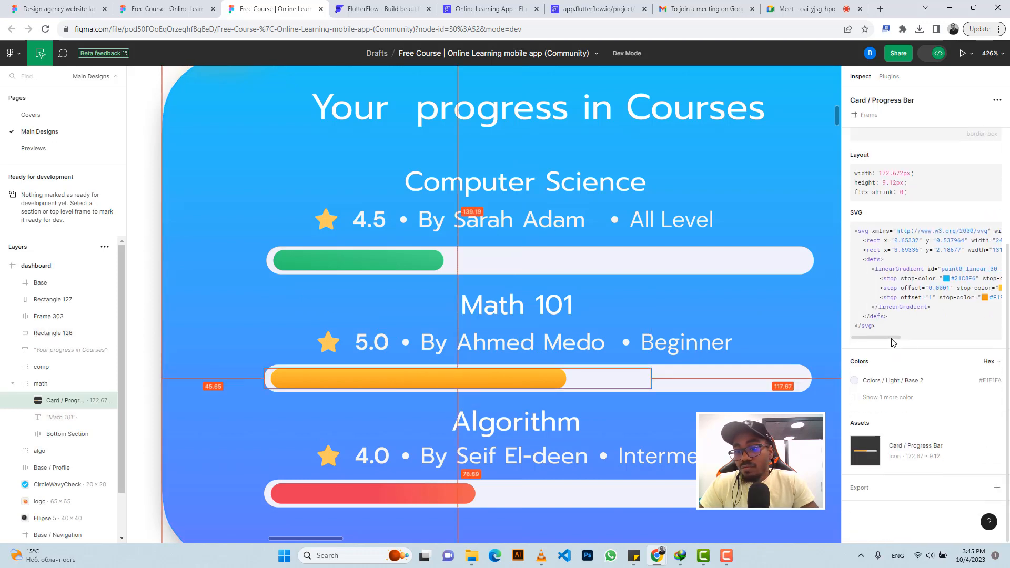
left_click_drag(893, 341, 911, 340)
left_click(887, 396)
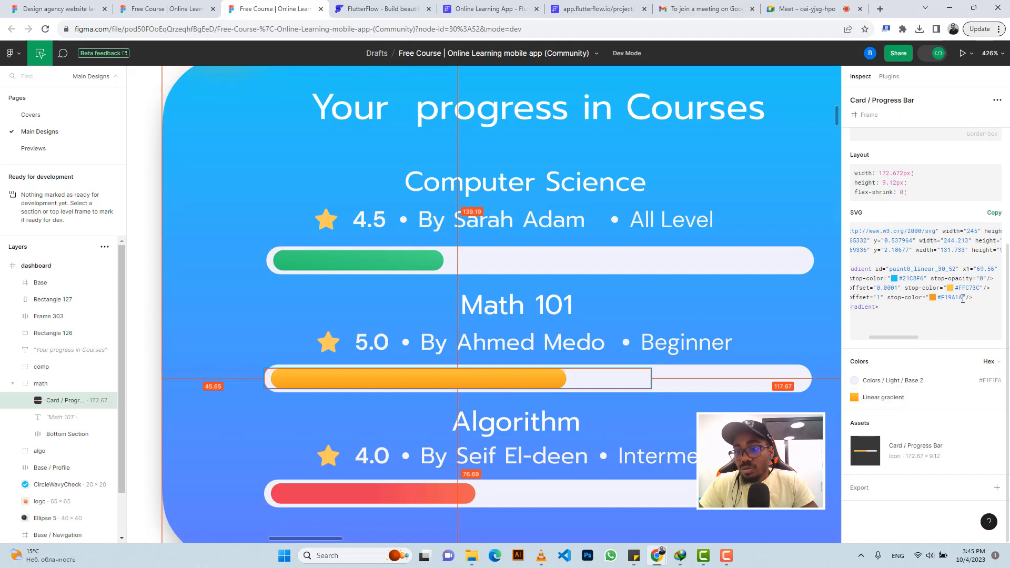
left_click_drag(955, 299, 943, 304)
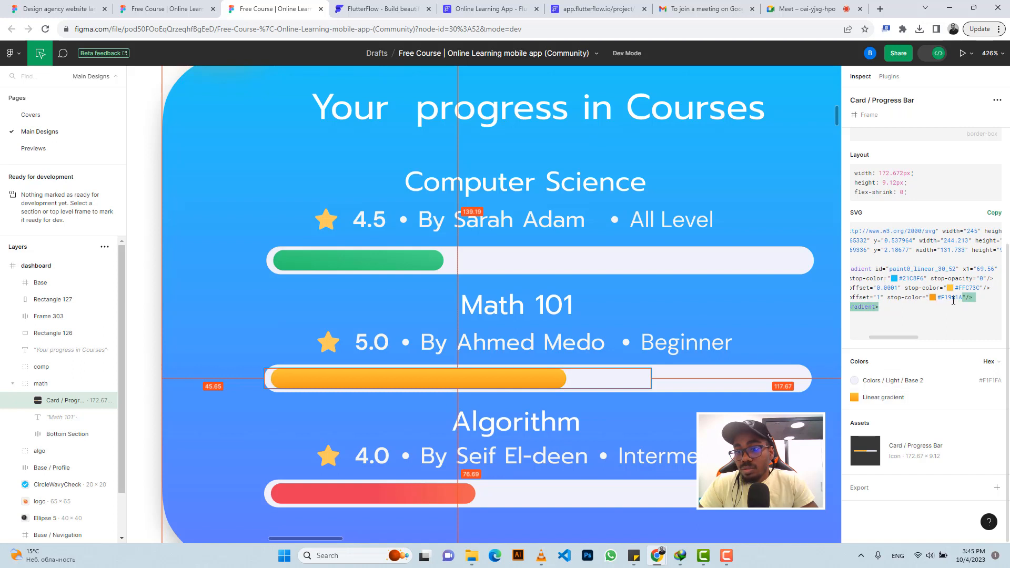
left_click(962, 296)
left_click_drag(962, 298, 943, 301)
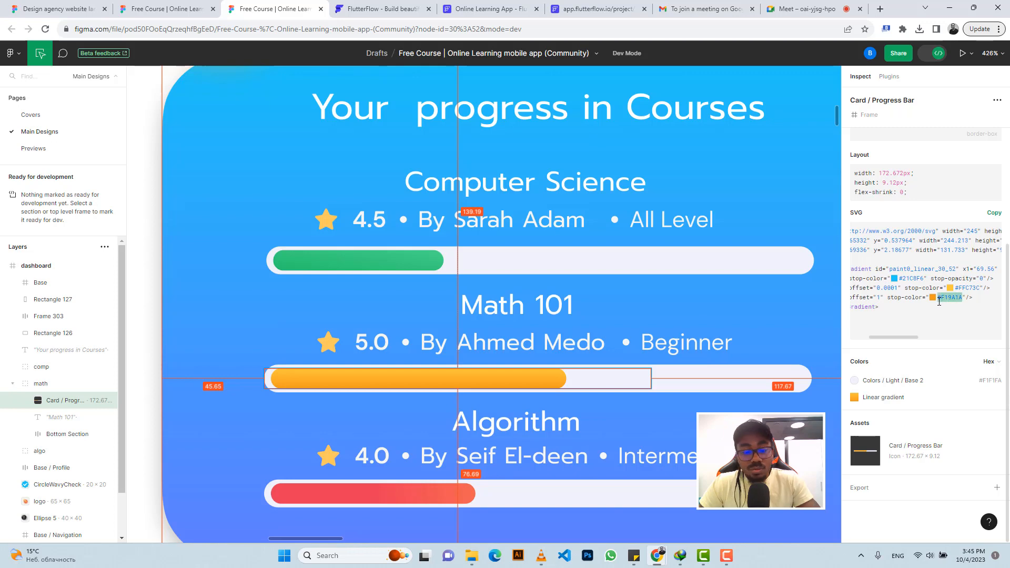
Switch to FlutterFlow and set the progress colour of the ProgressBar in the Math 101 section to #F19A1A.
left_click(472, 7)
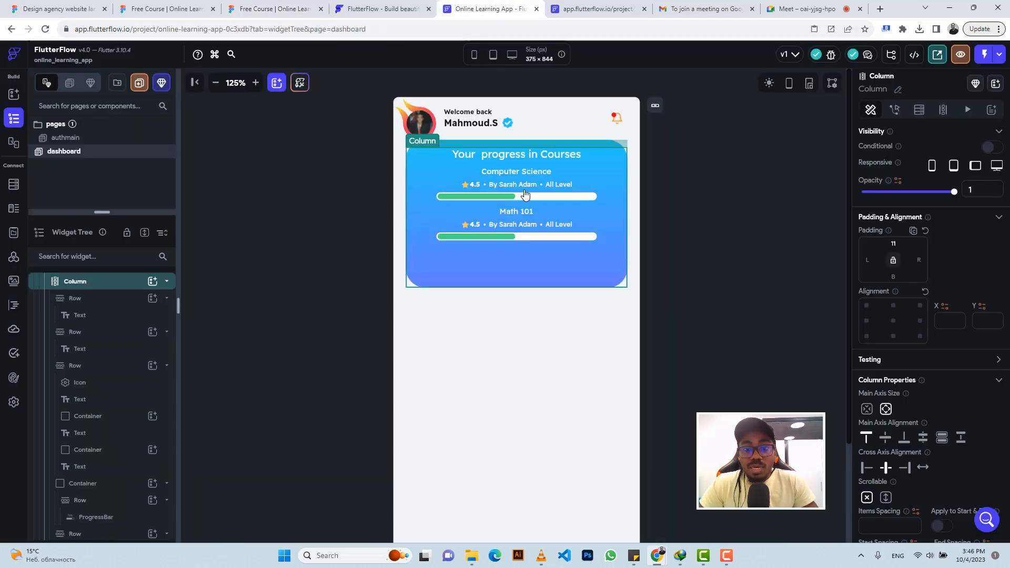
left_click(493, 237)
scroll(896, 371, "down", 3)
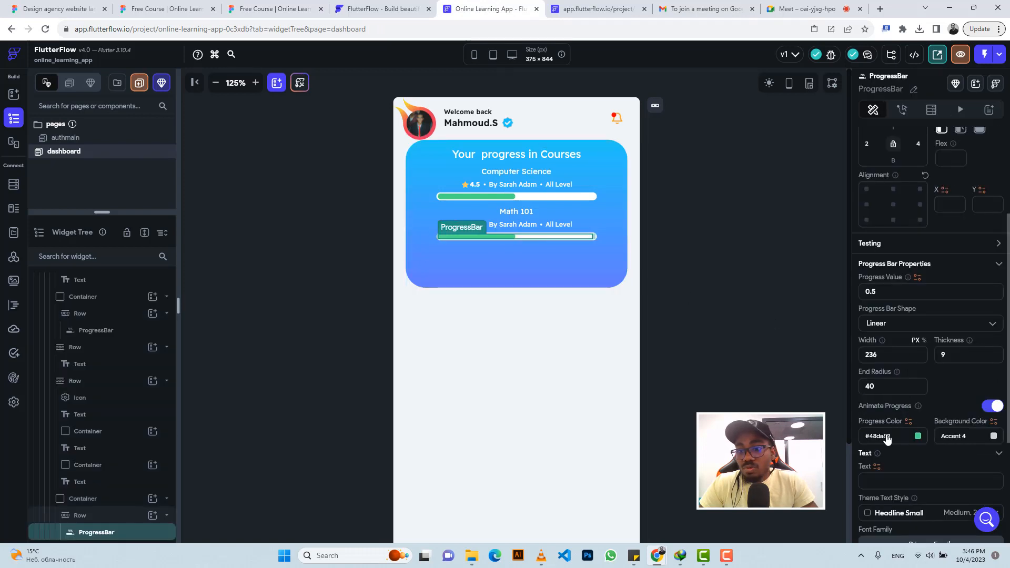
left_click(887, 438)
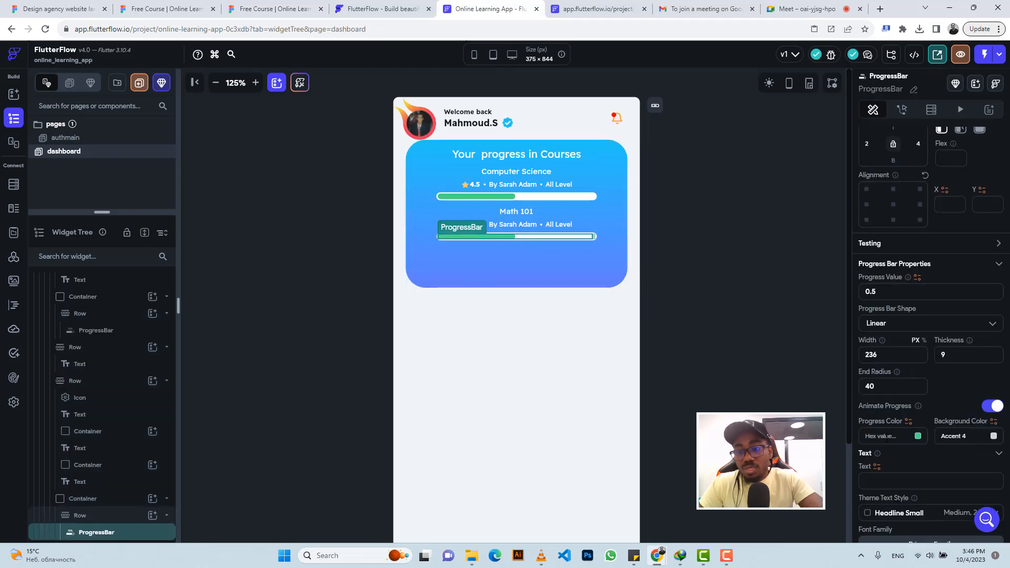
key("ctrl+v")
key("Return")
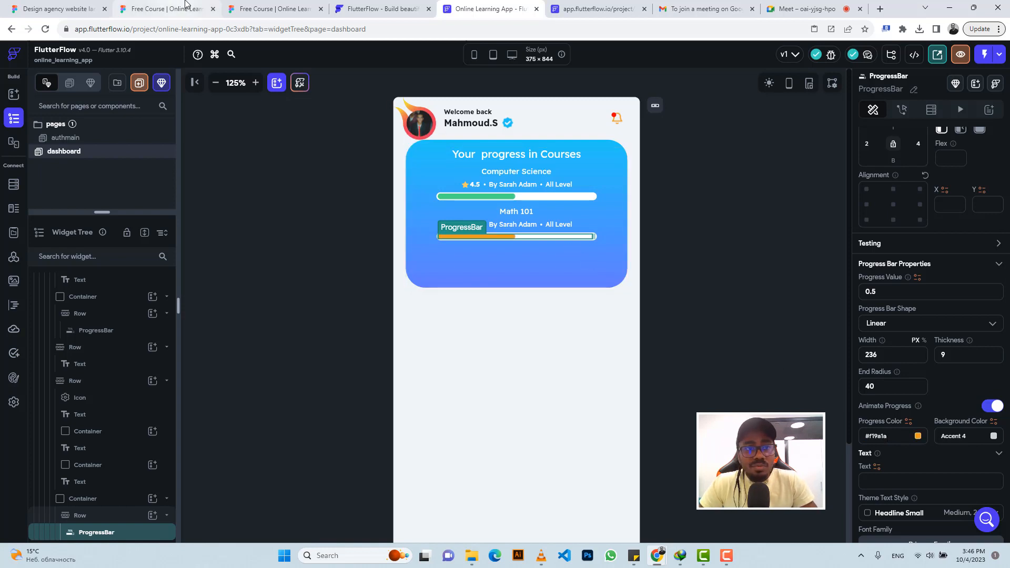
Switch to Figma and inspect the Computer Science progress bar and the Algorithm section of the card.
left_click(275, 6)
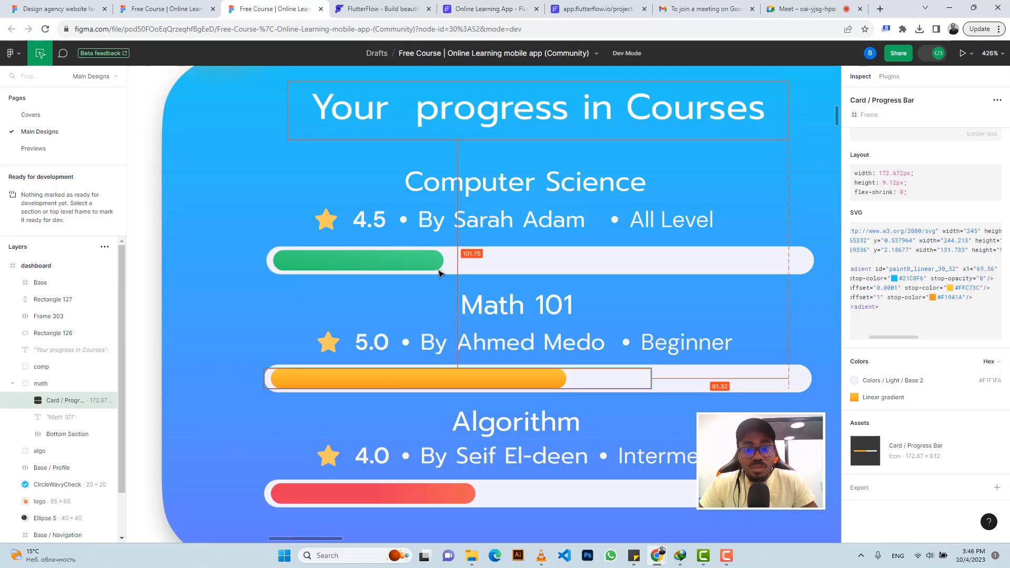
left_click(368, 260)
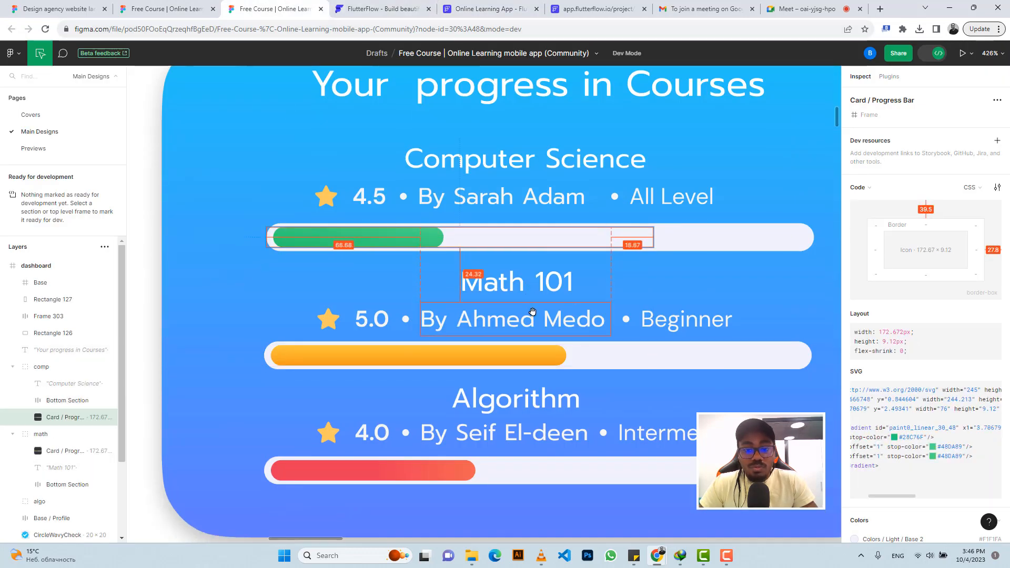
scroll(530, 311, "down", 3)
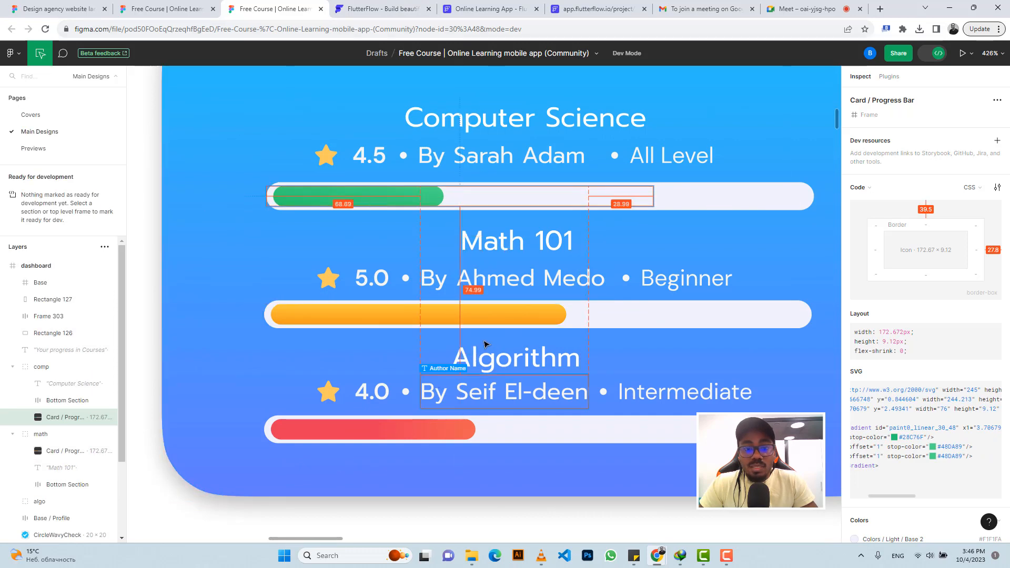
Switch to FlutterFlow, copy the Math 101 title row and paste it into the card's Column below the orange progress bar.
left_click(489, 8)
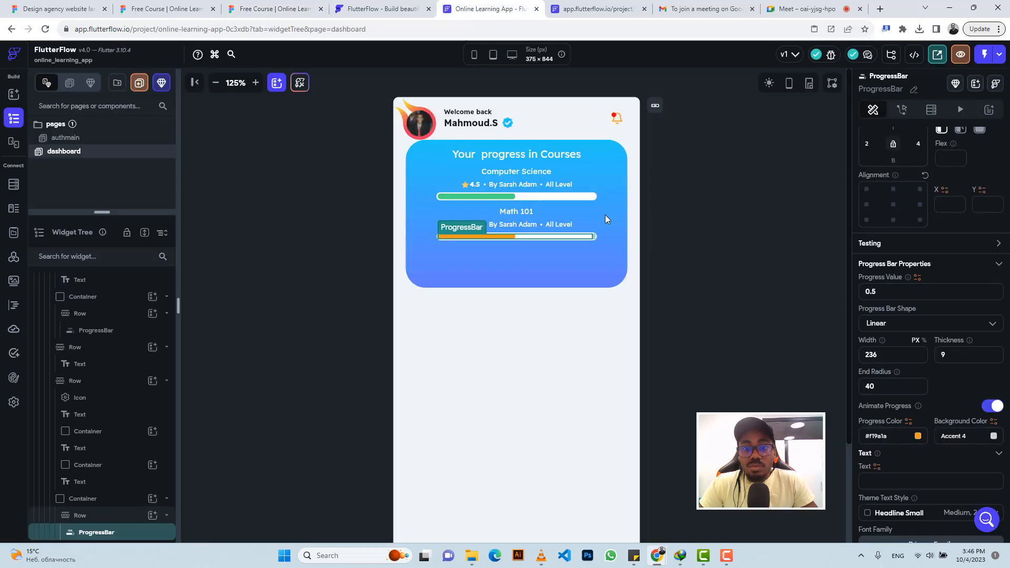
left_click(577, 213)
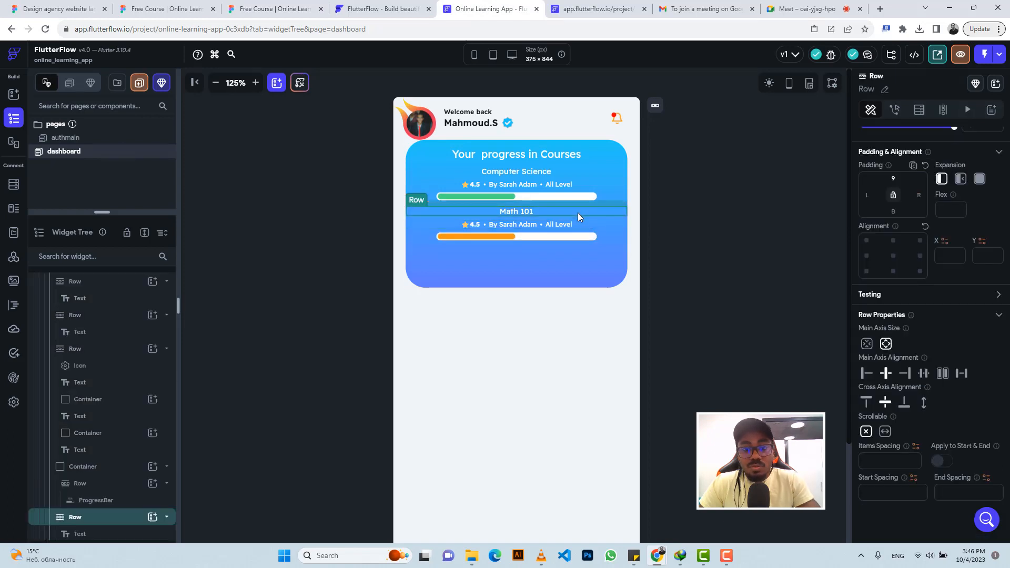
key("ctrl+c")
left_click(581, 254)
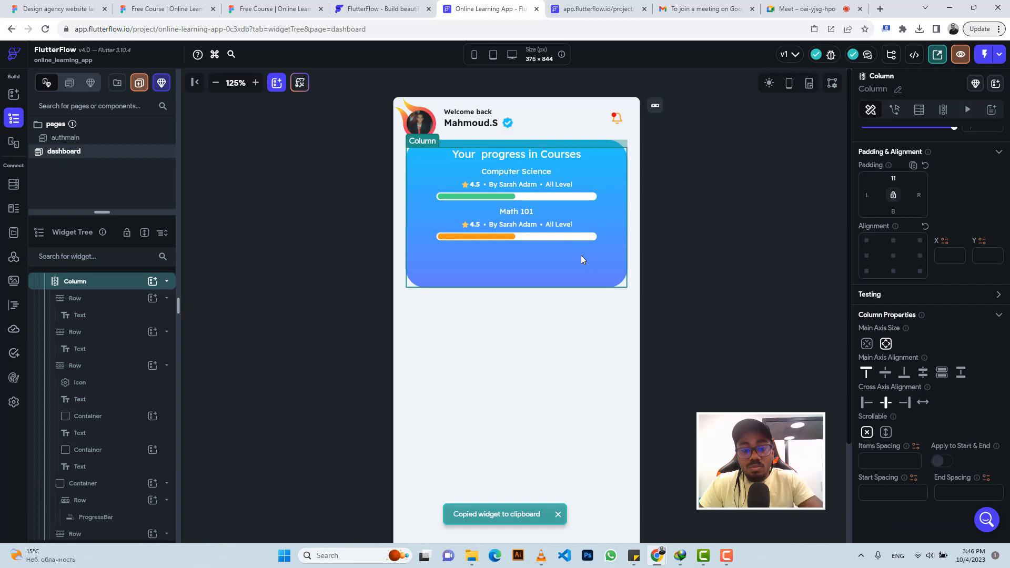
key("ctrl+v")
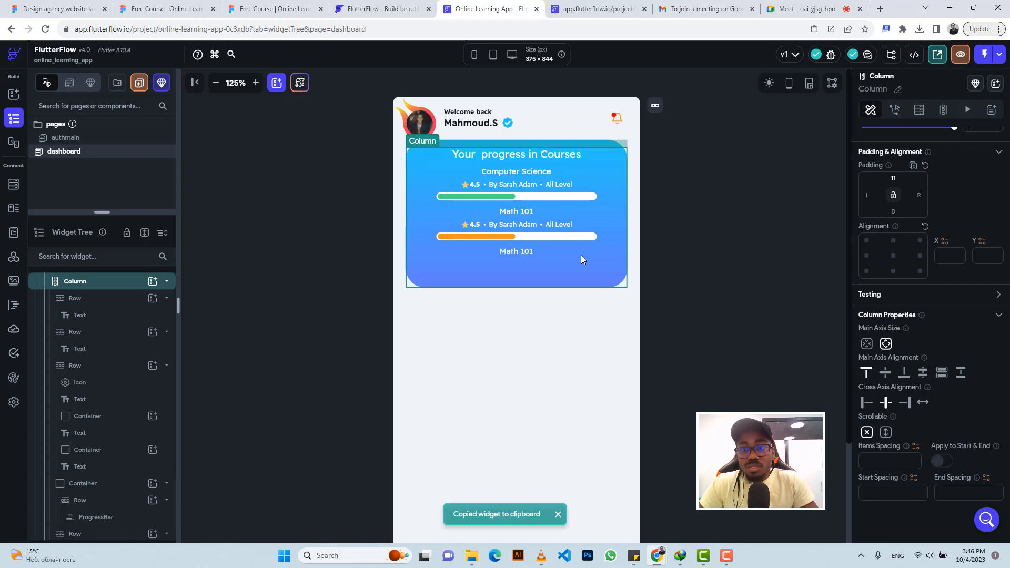
Copy the rating row of the Math 101 section and paste it into the card's Column below the third title.
left_click(589, 224)
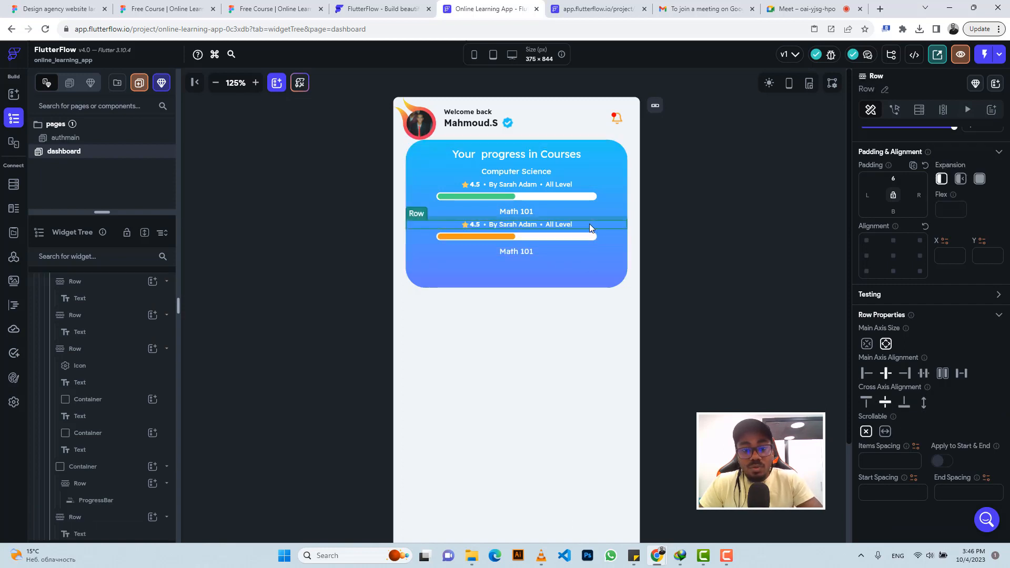
key("ctrl+c")
left_click(579, 264)
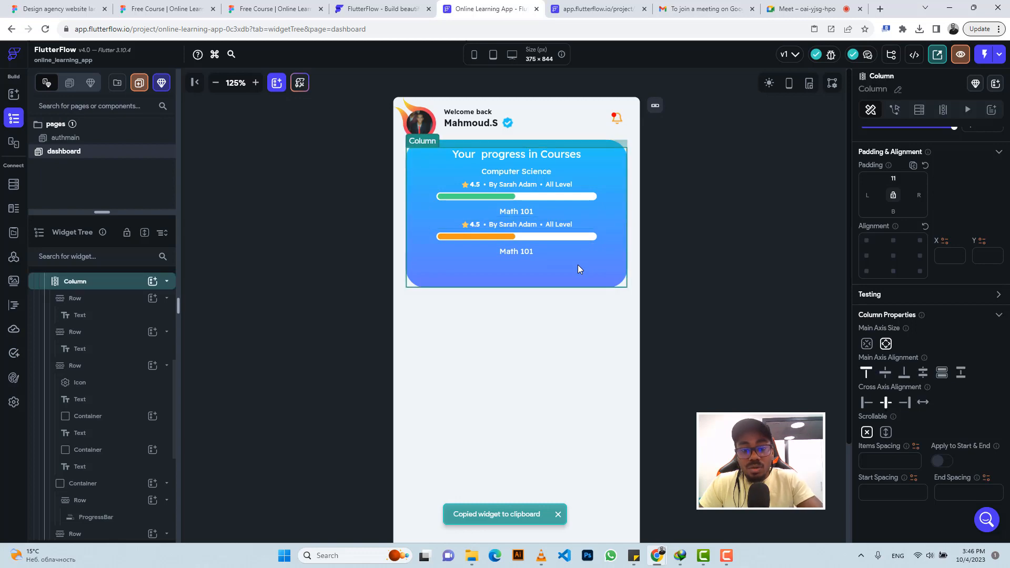
key("ctrl+v")
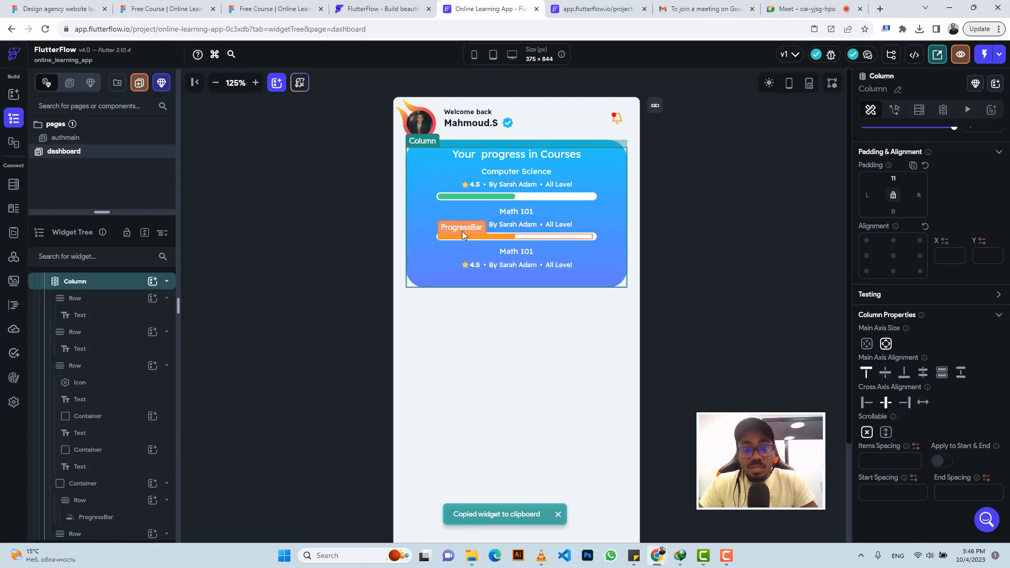
After a glance at Figma, copy the Container holding the orange ProgressBar and paste it into the card's Column below the third rating row.
left_click(245, 5)
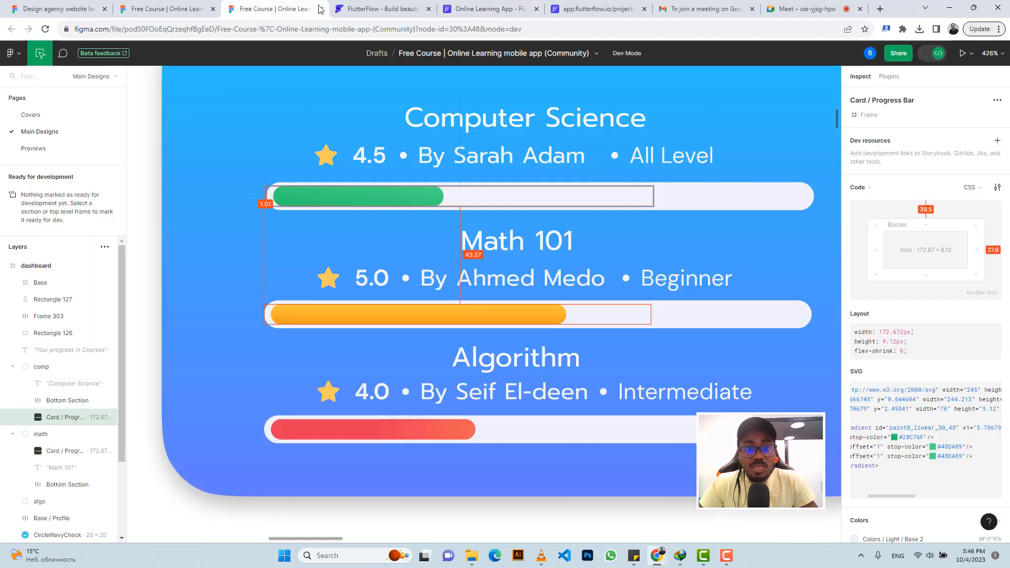
left_click(489, 7)
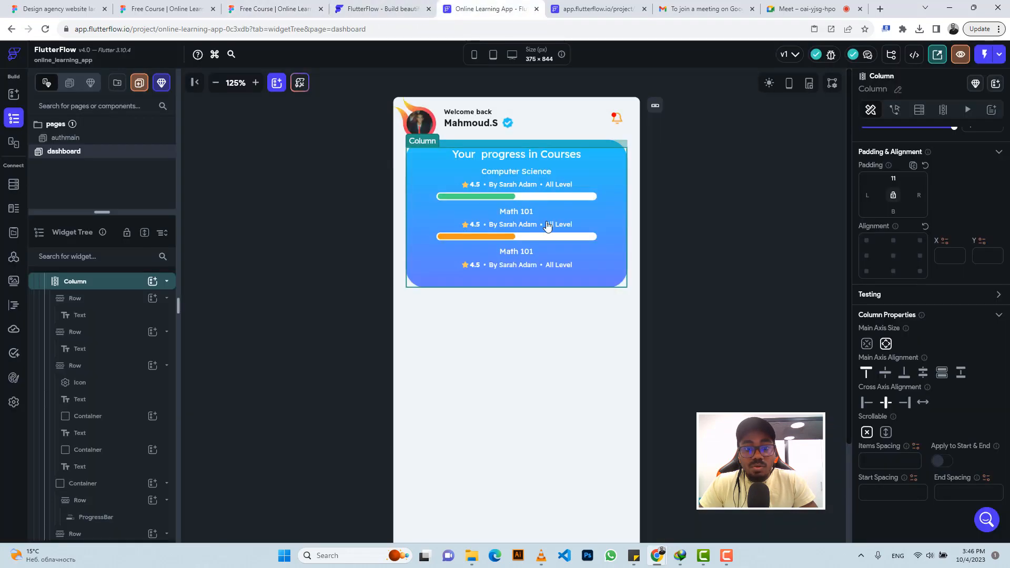
left_click(438, 232)
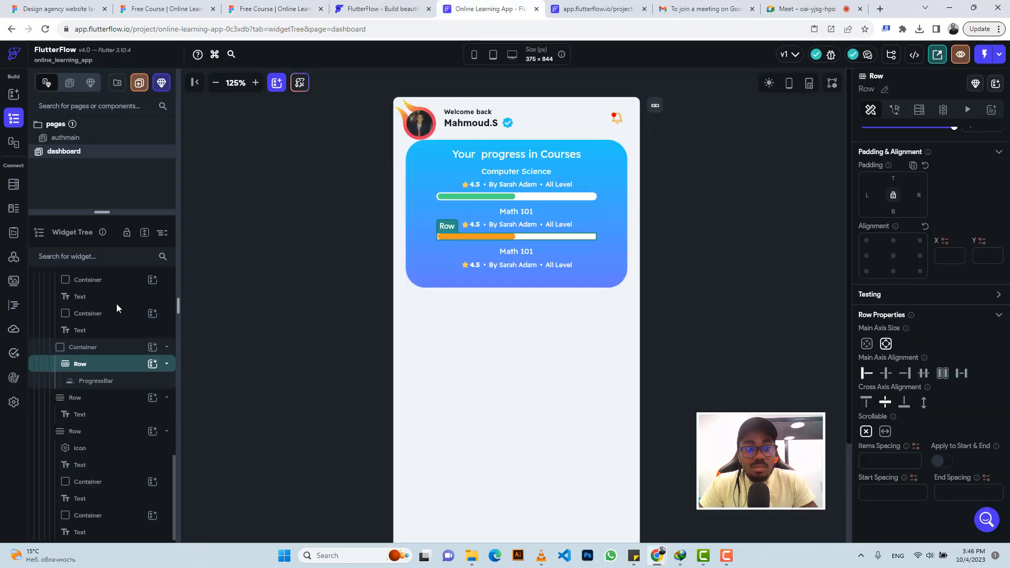
left_click(84, 349)
key("ctrl+c")
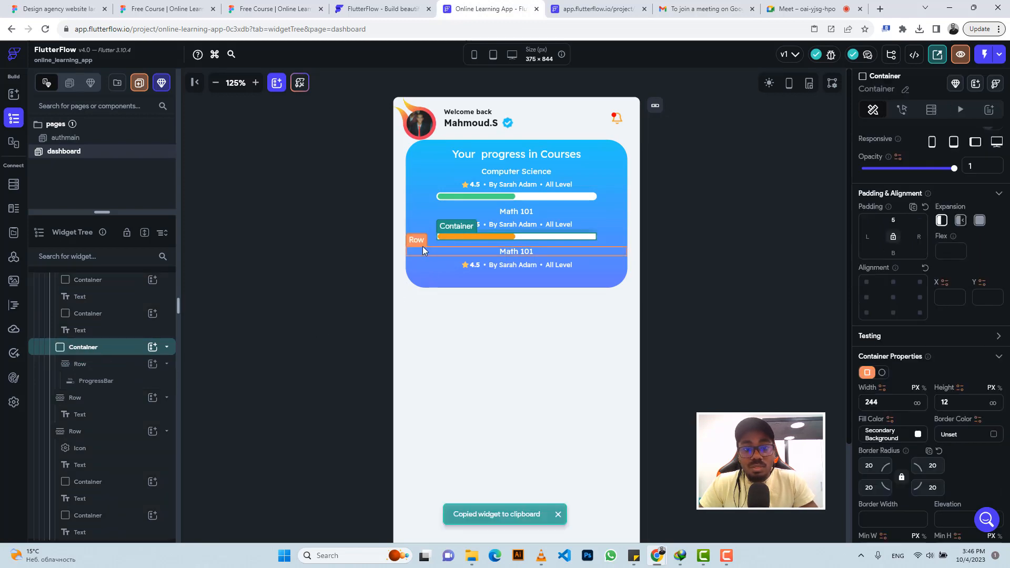
left_click(416, 235)
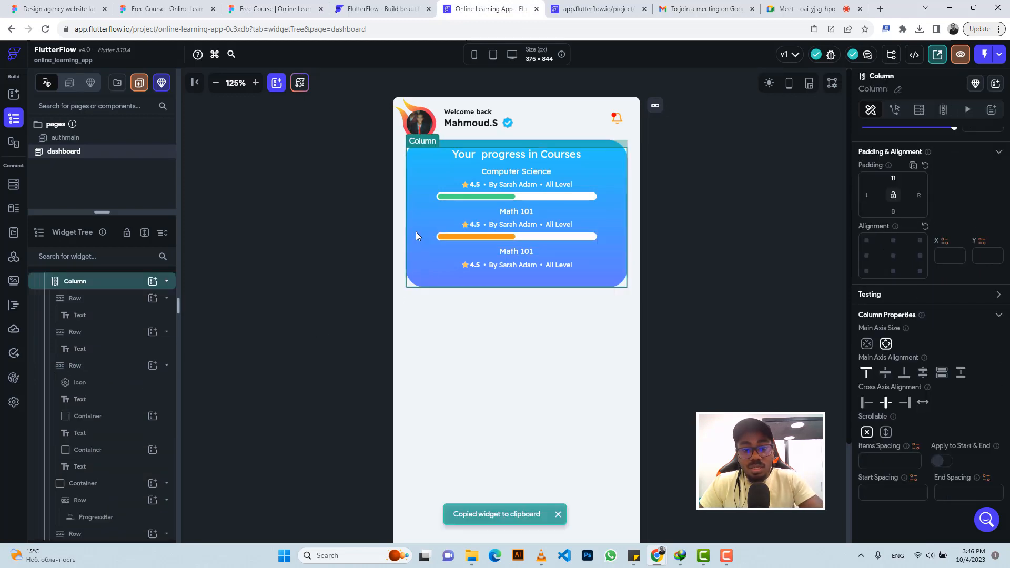
key("ctrl+v")
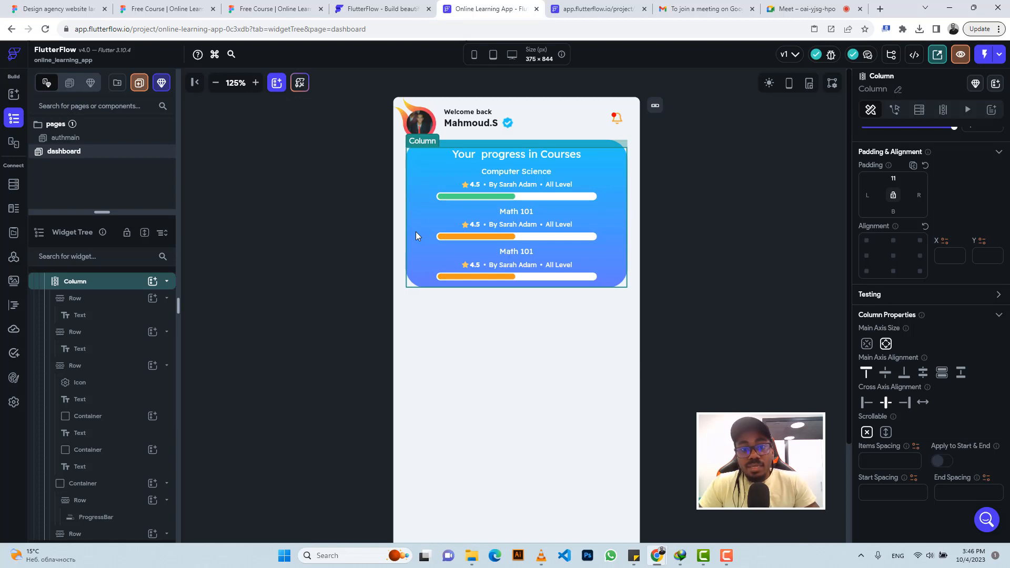
Inspect the Math 101 title in Figma, and set the height of the card's outer Container to 240 px in FlutterFlow.
left_click(266, 4)
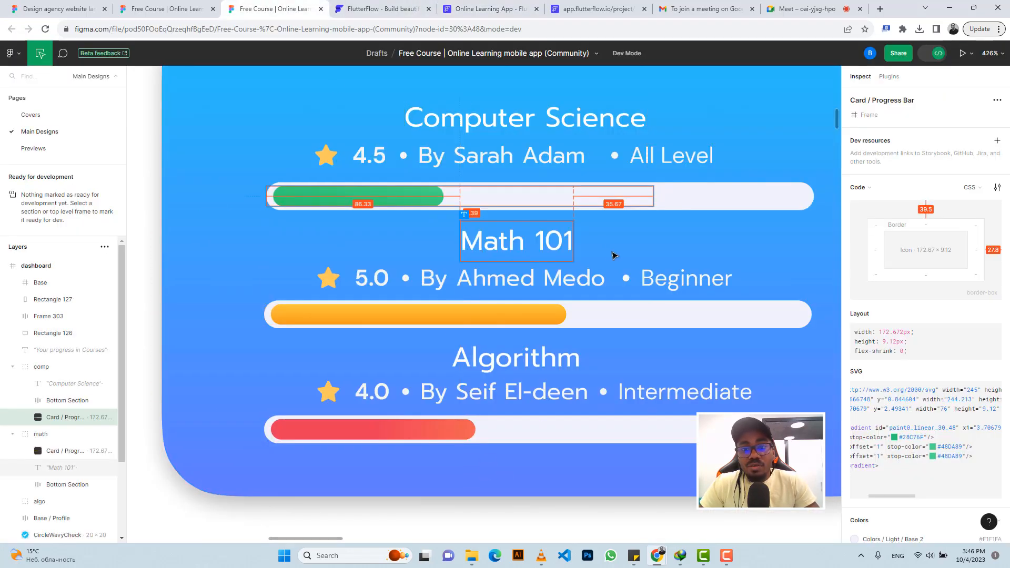
left_click(547, 217)
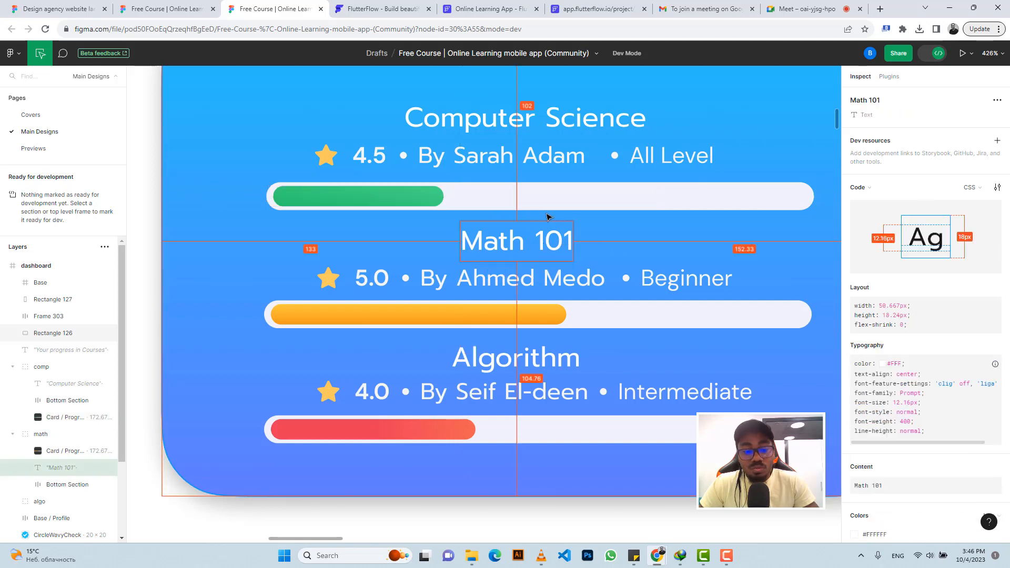
left_click(461, 6)
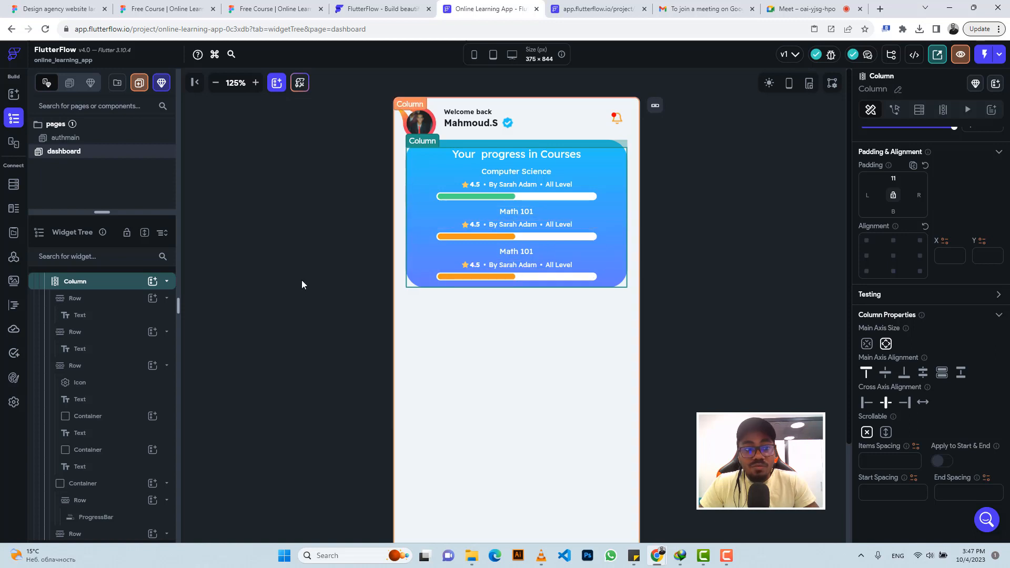
scroll(112, 330, "up", 2)
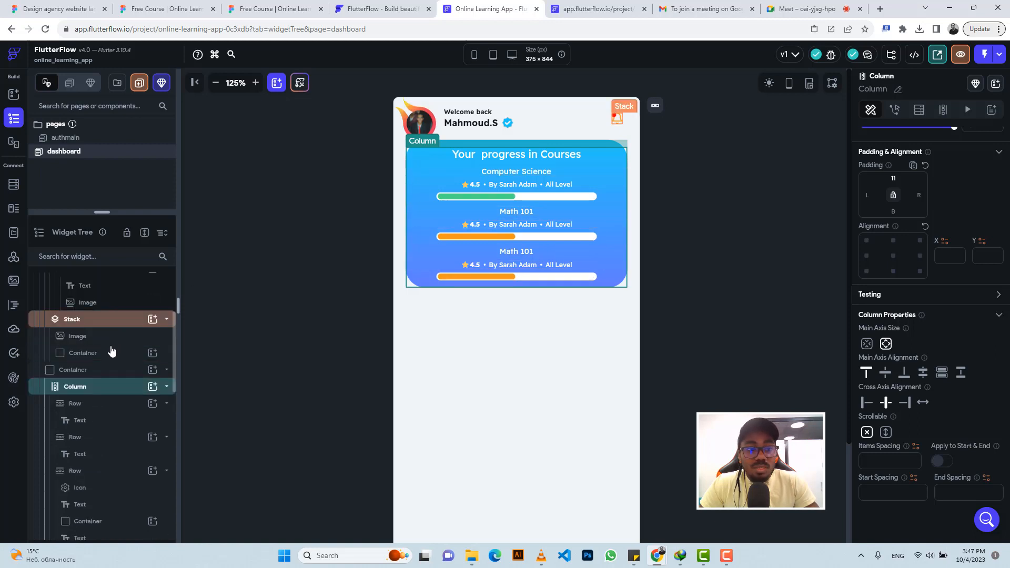
left_click(100, 369)
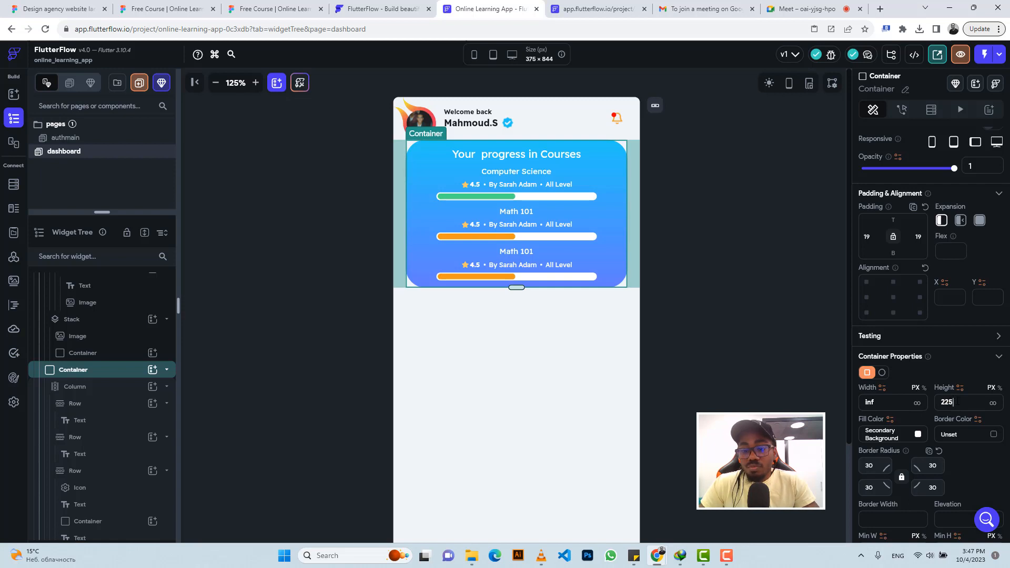
key("BackSpace")
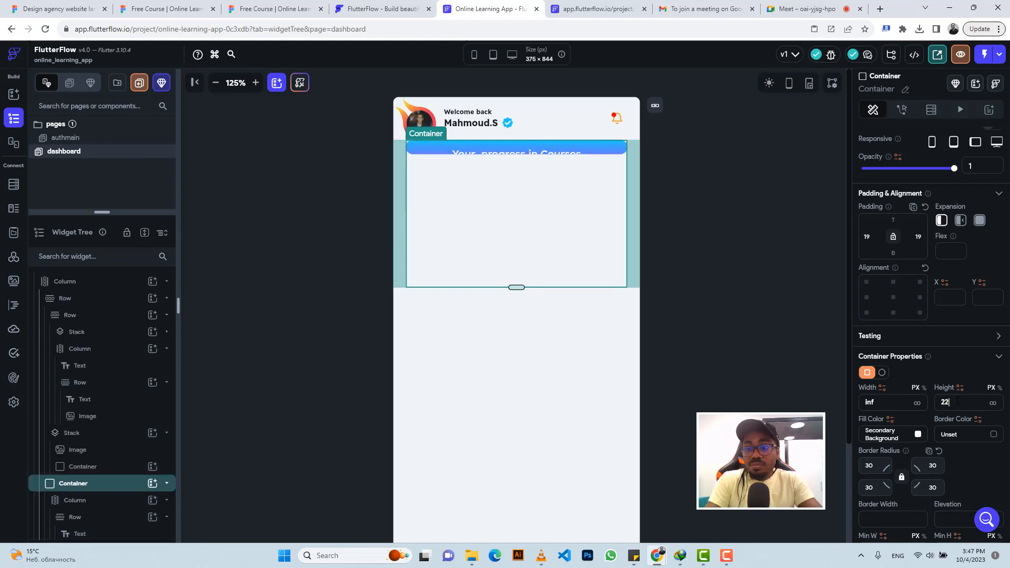
key("BackSpace")
type("4")
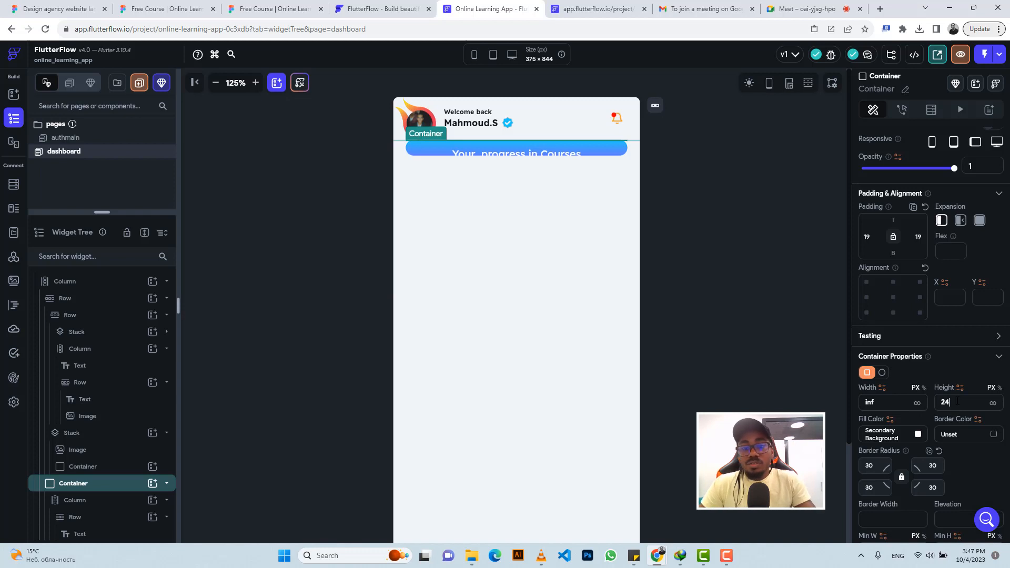
type("0")
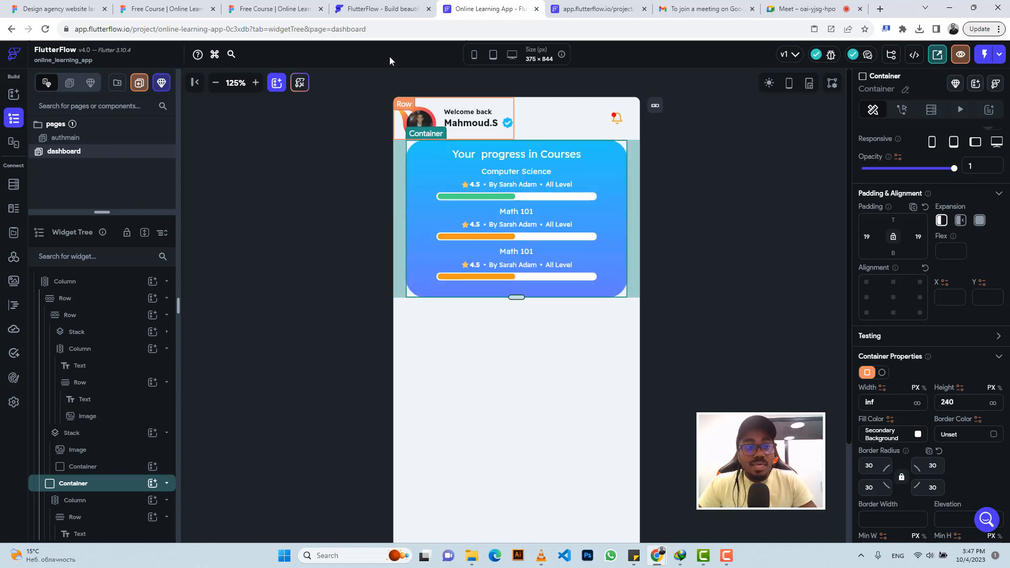
Check the spacing above the progress card in Figma, and set the card Container's top padding to 7 in FlutterFlow.
left_click(269, 10)
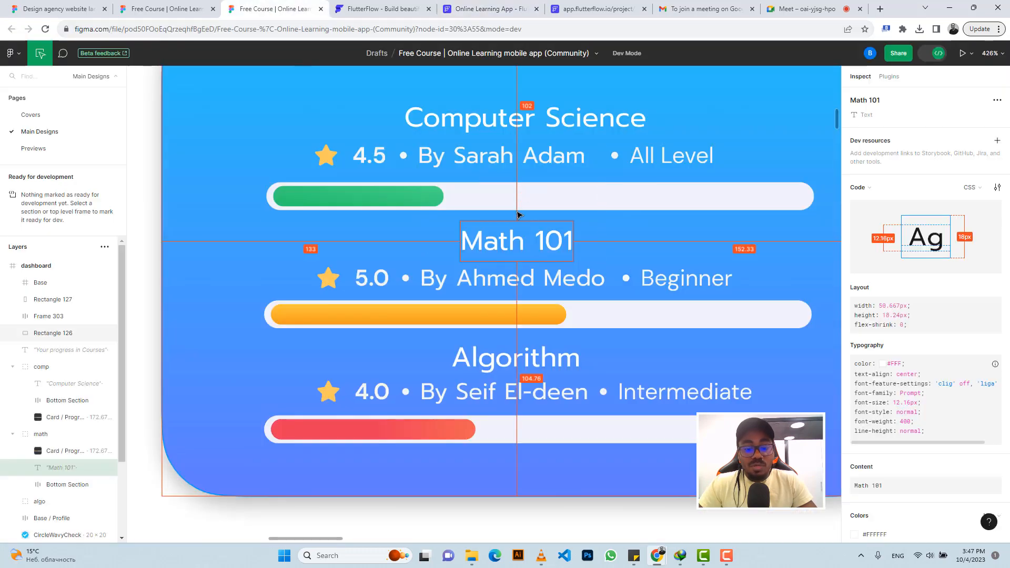
scroll(518, 214, "down", 10)
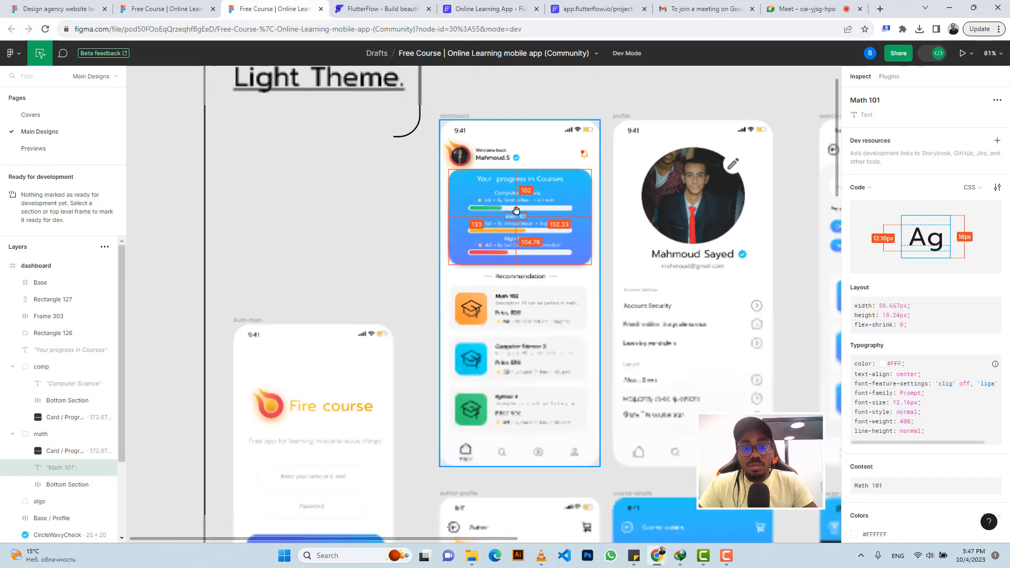
scroll(415, 145, "up", 5)
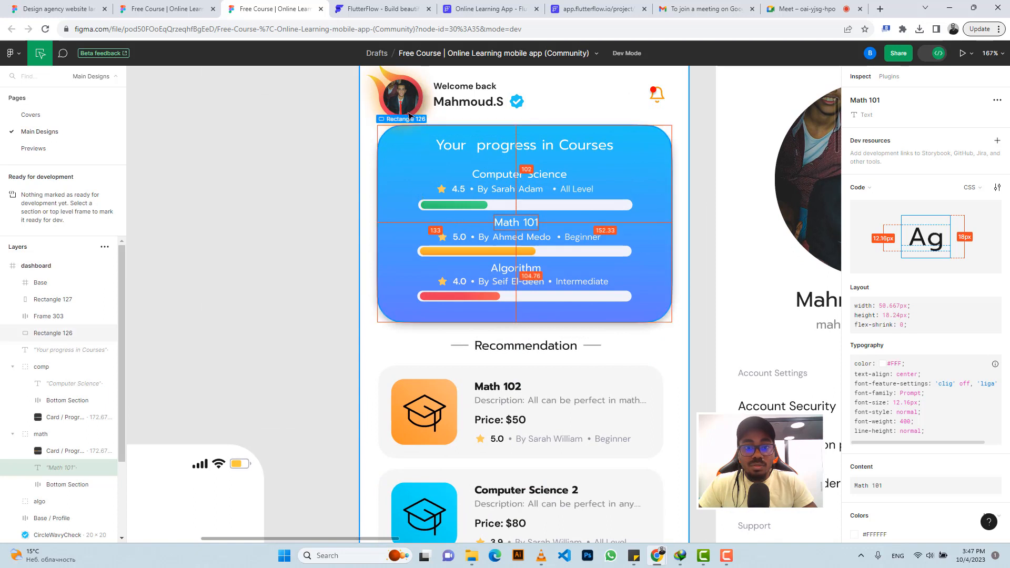
left_click(409, 116)
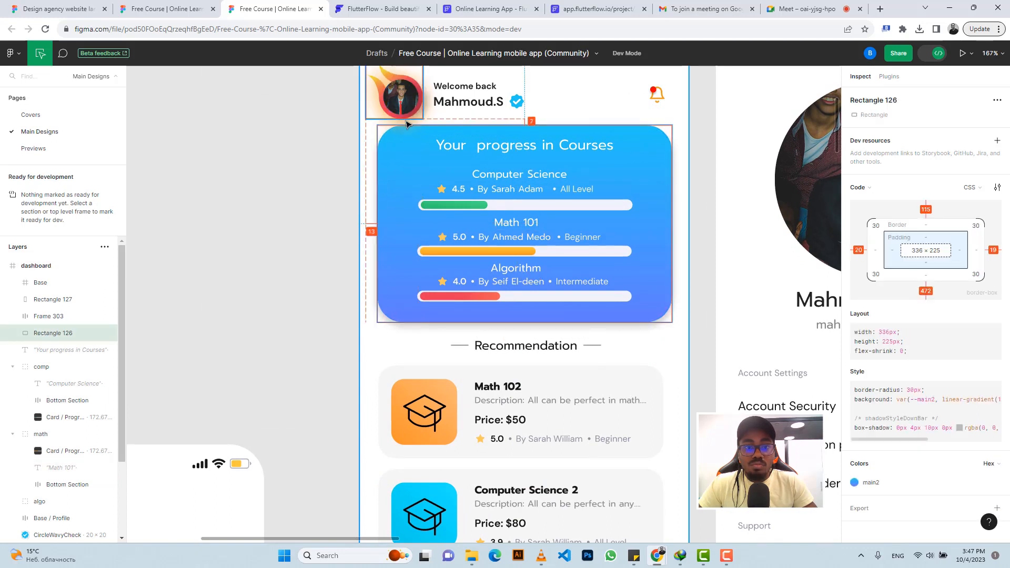
left_click(489, 9)
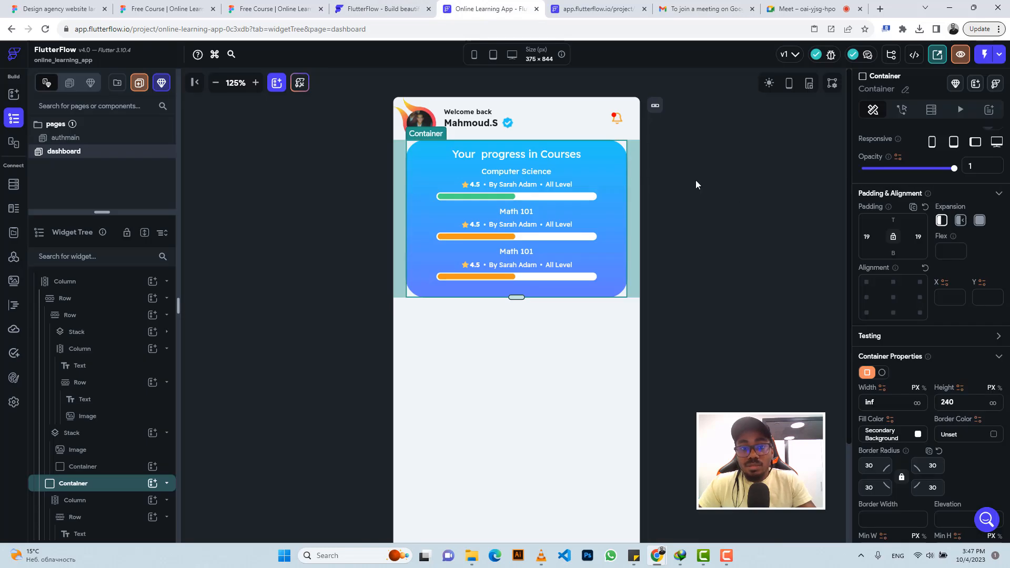
left_click(893, 220)
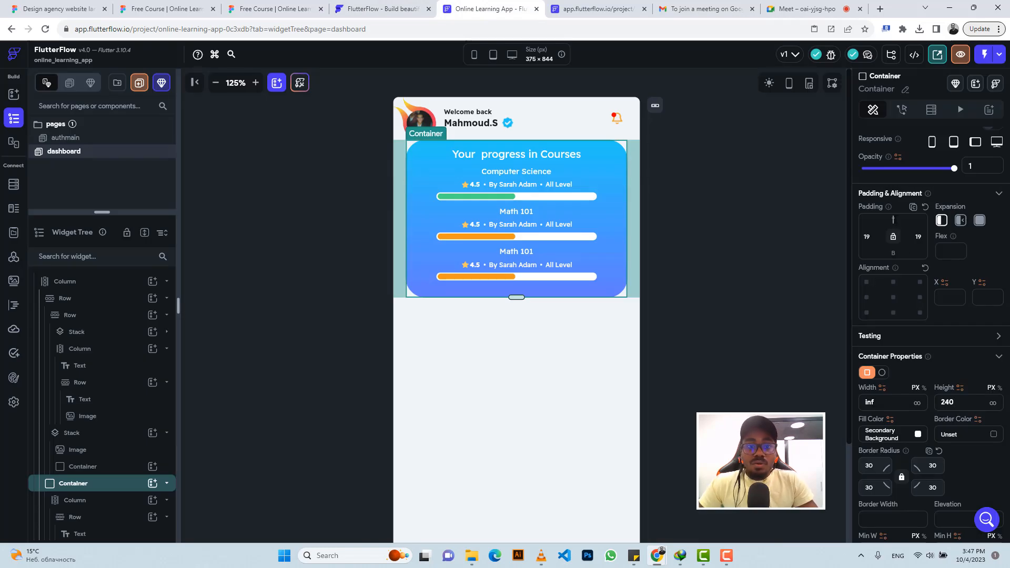
type("7")
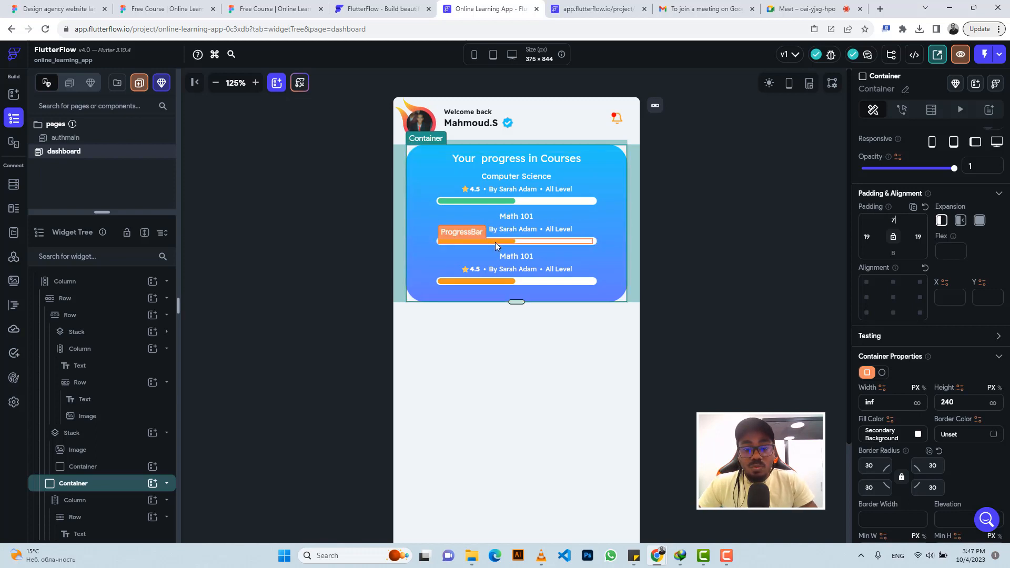
Set the progress value of the green Computer Science bar to 0.3 and of the first Math 101 bar to 0.7.
left_click(500, 200)
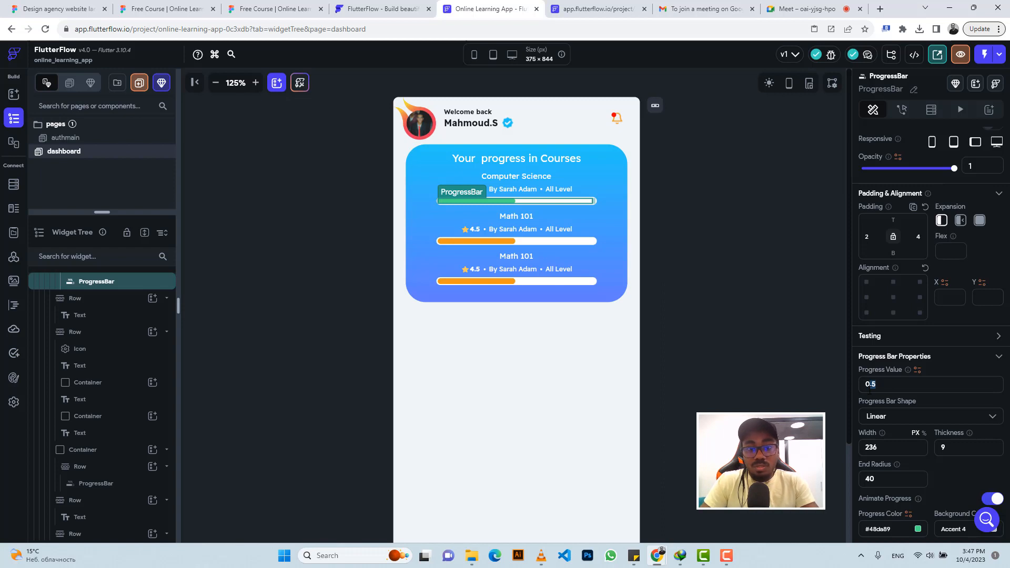
key("BackSpace")
type("3")
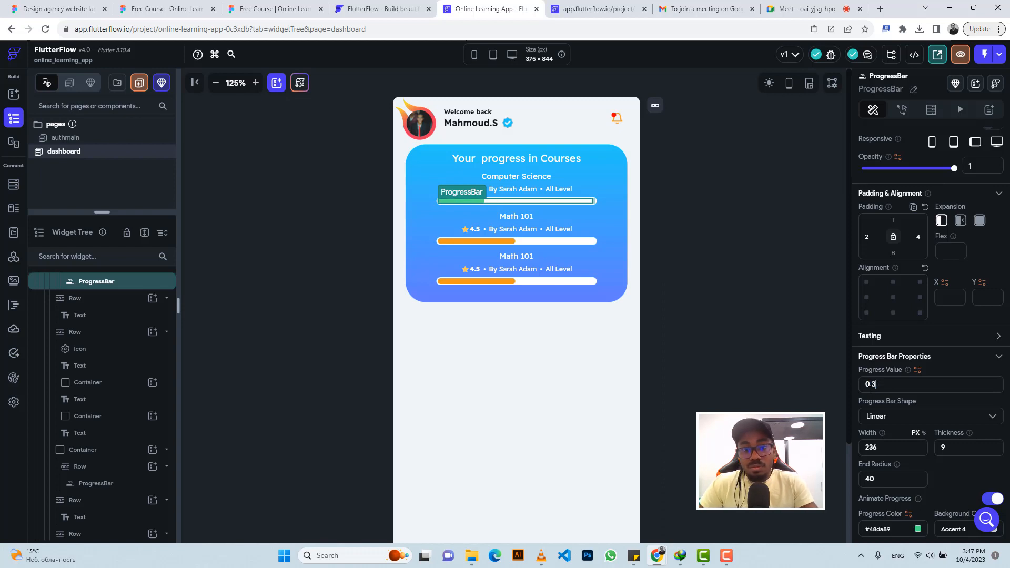
left_click(502, 245)
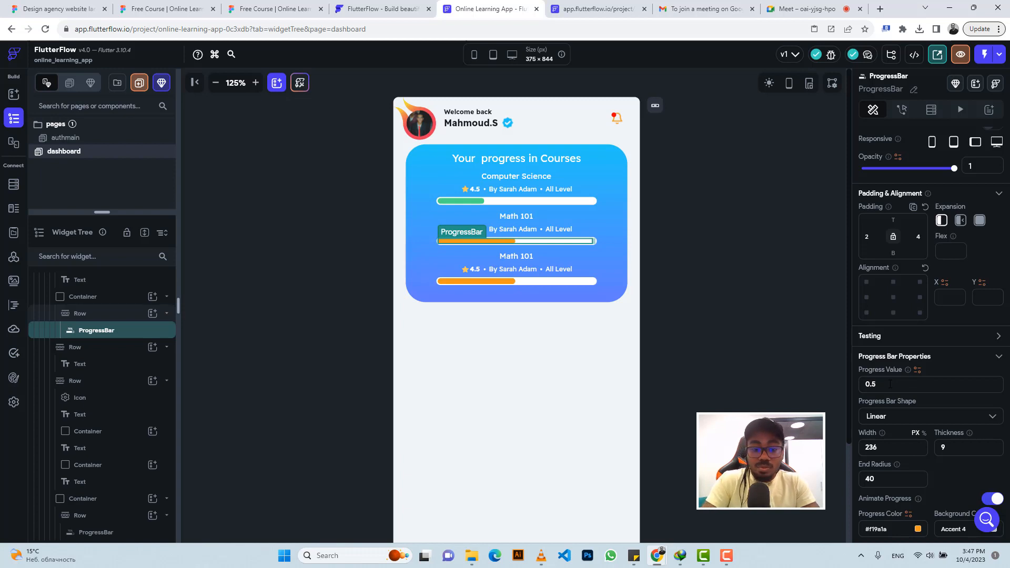
key("BackSpace")
type("7")
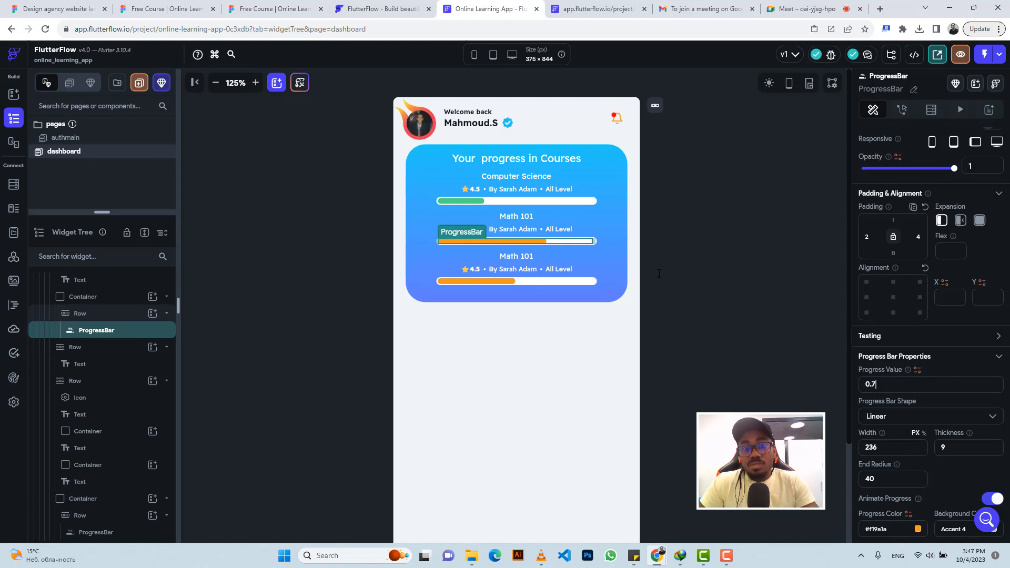
left_click(717, 154)
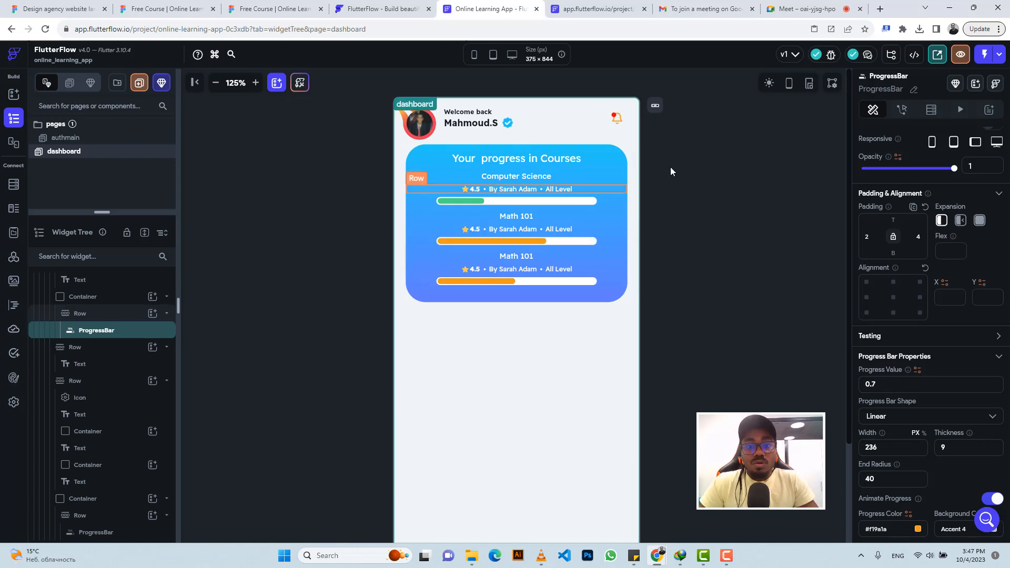
After inspecting the Recommendation heading in Figma, add a Row to the page's main Column in FlutterFlow and insert a Container in it.
left_click(274, 9)
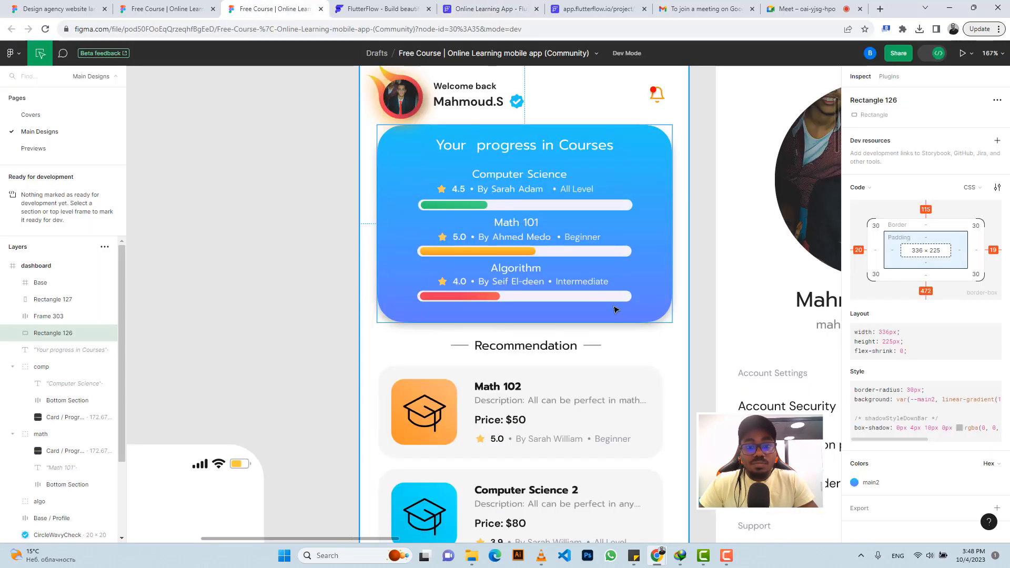
scroll(588, 295, "down", 3)
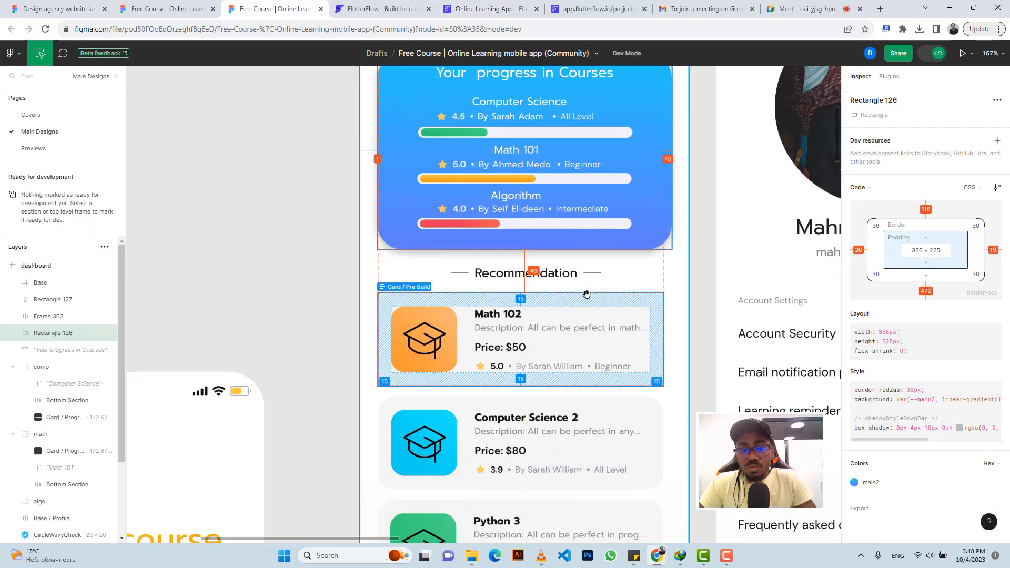
scroll(620, 254, "down", 3)
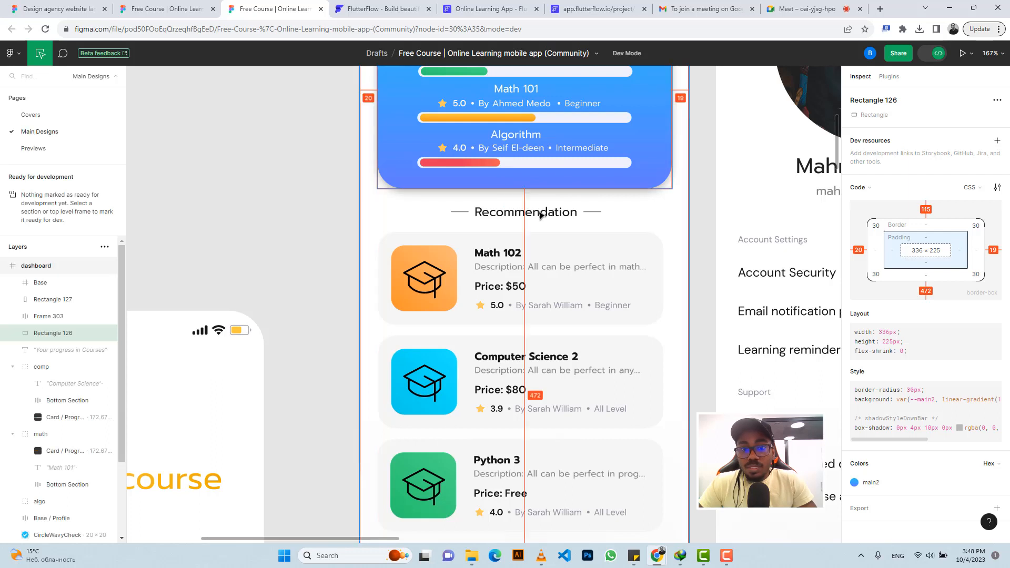
left_click(488, 214)
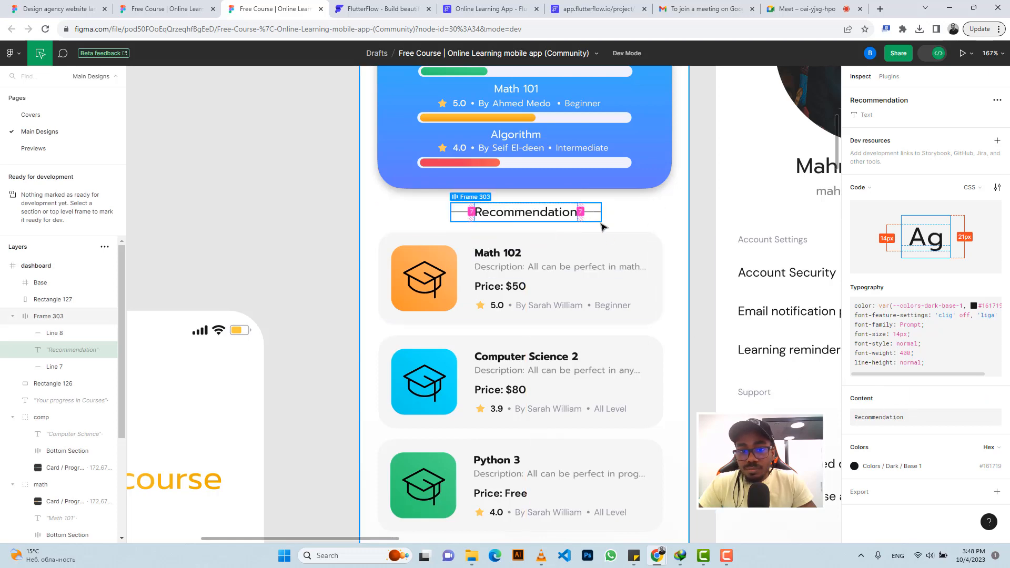
scroll(610, 246, "down", 3)
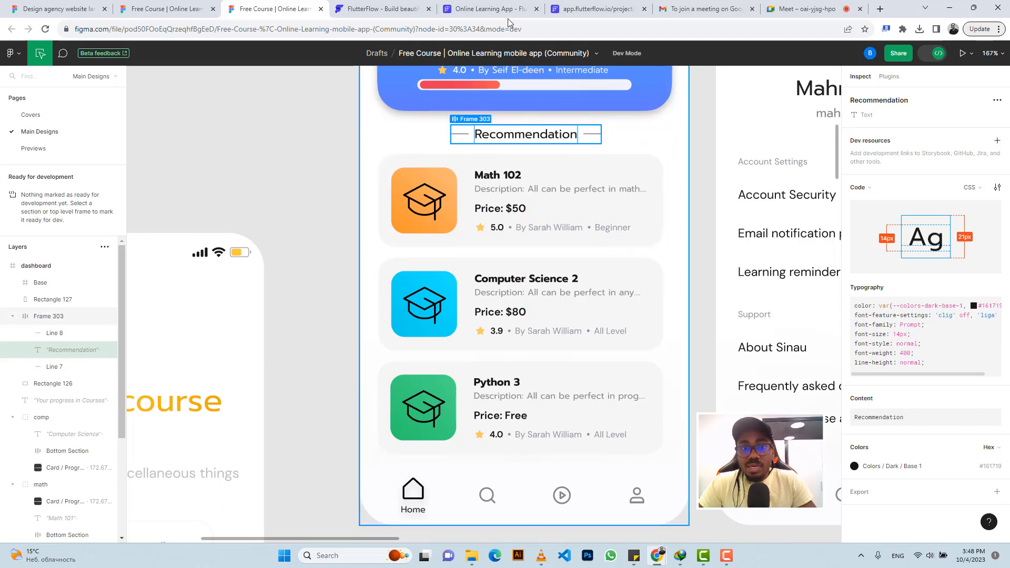
left_click(492, 9)
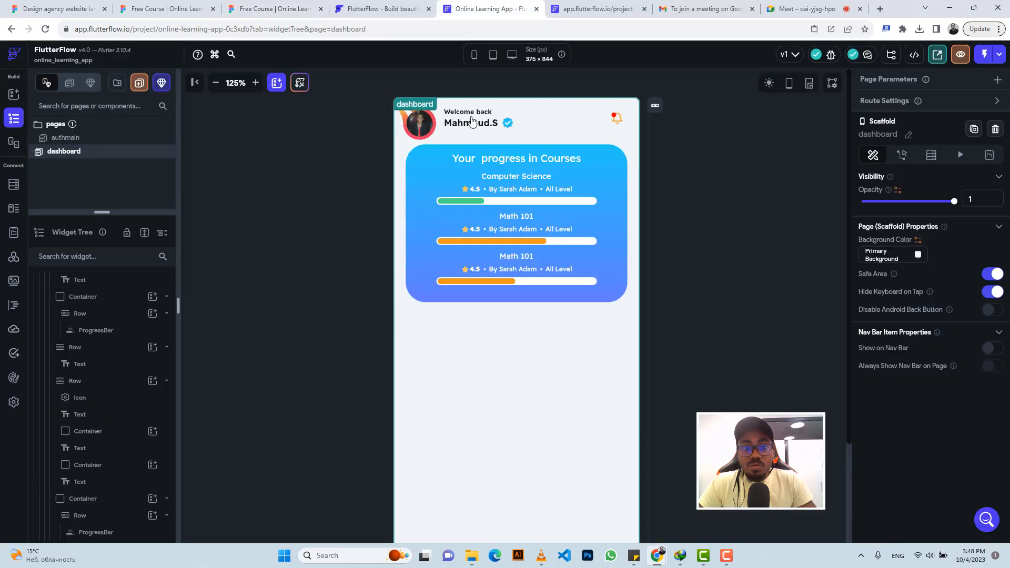
left_click(464, 376)
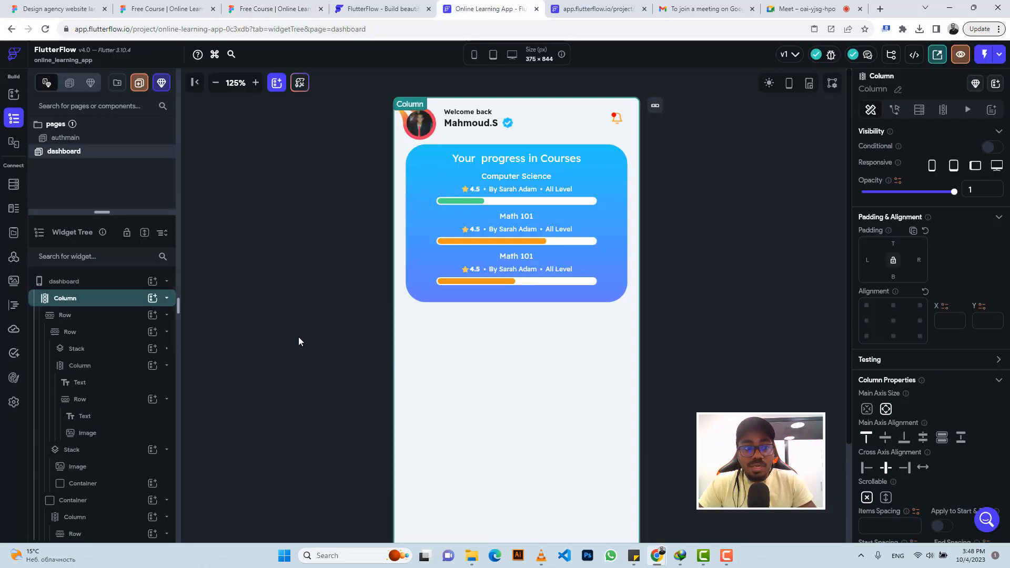
left_click(153, 298)
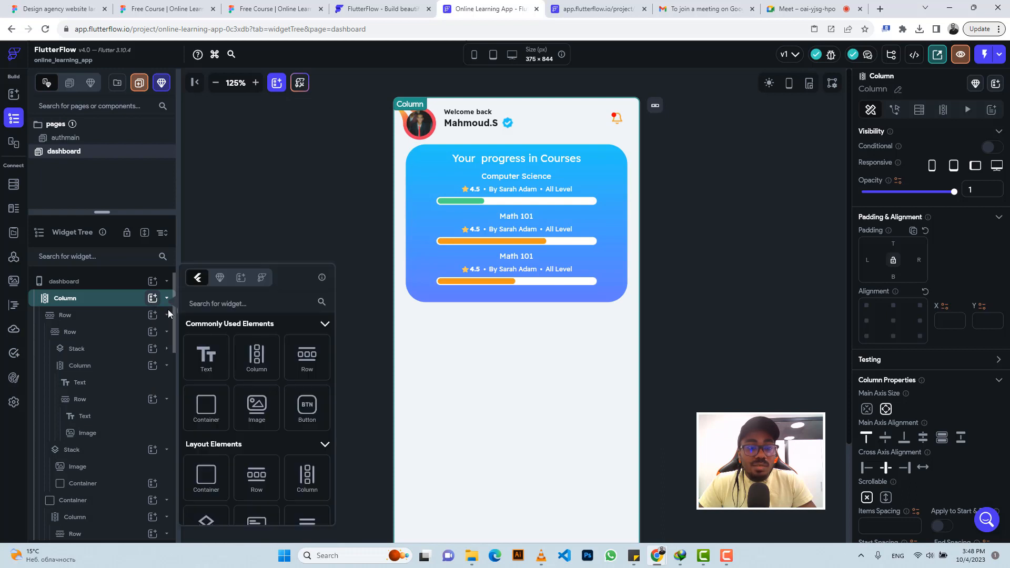
left_click(306, 367)
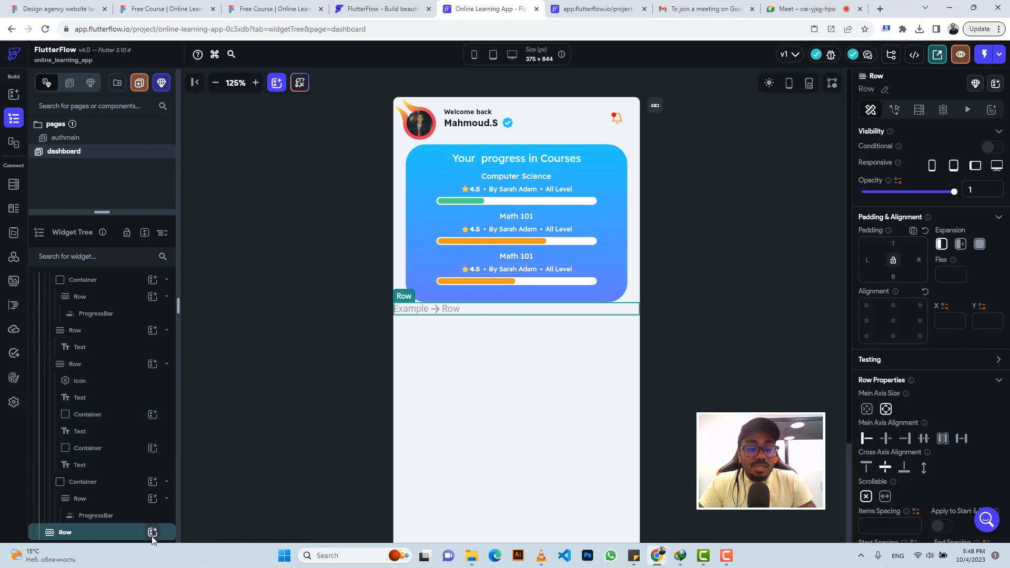
left_click(153, 534)
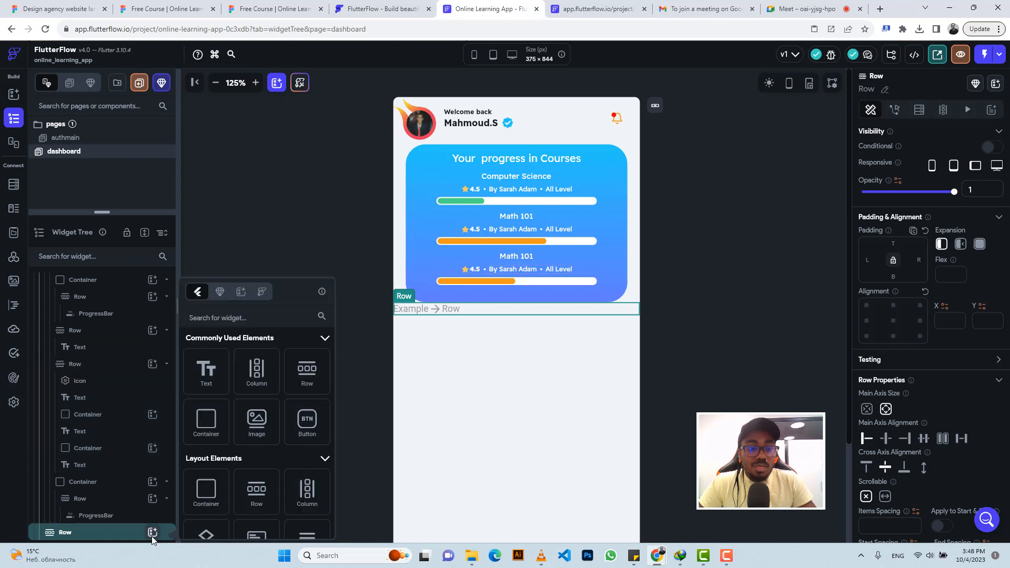
left_click(209, 426)
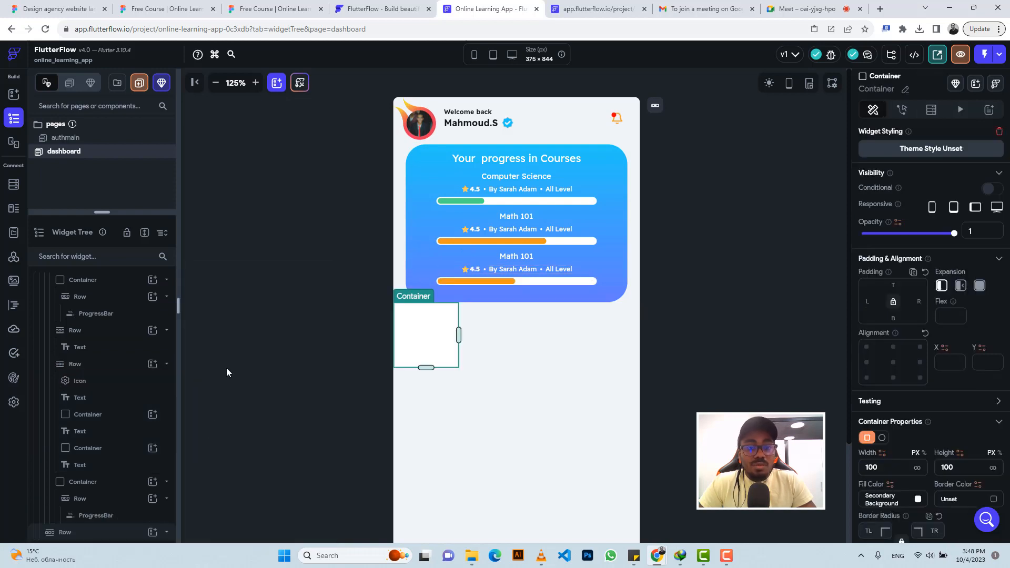
Switch to Figma, inspect the short line before the Recommendation heading and copy its colour #888888.
left_click(286, 7)
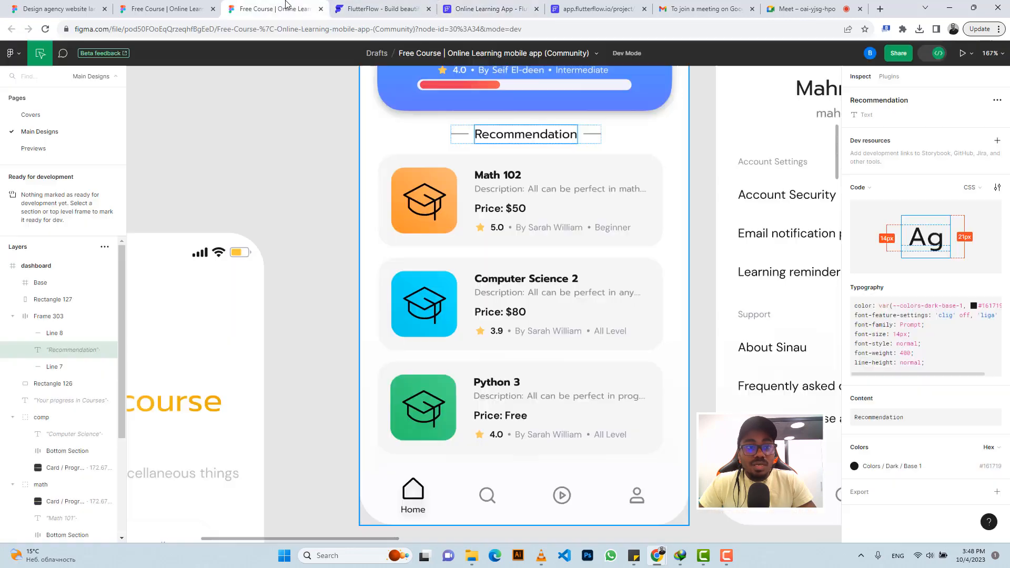
left_click(463, 138)
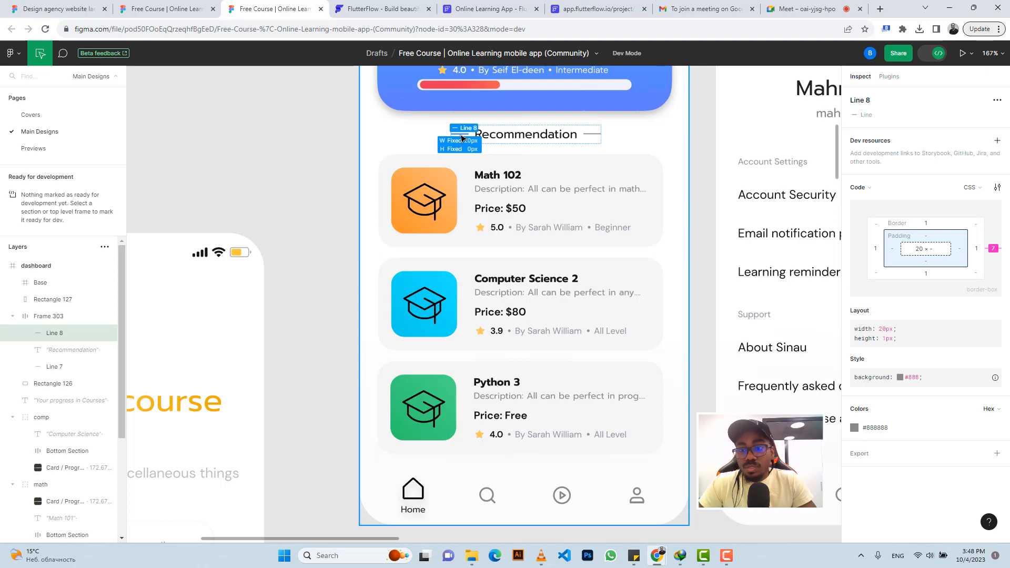
left_click(886, 429)
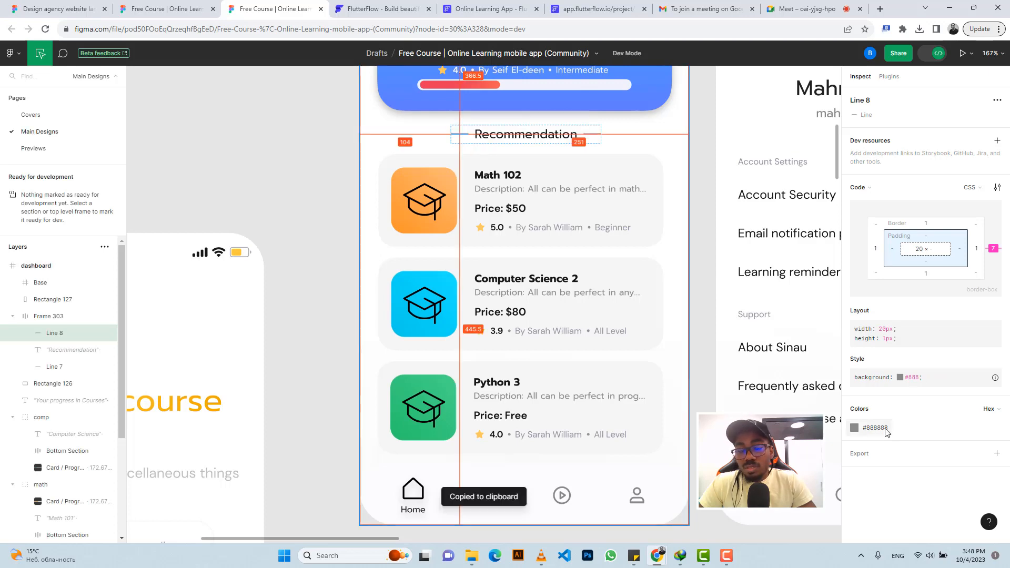
In FlutterFlow, size the new Row's Container to 20 px wide and 1 px high, and set its fill colour to #888888.
left_click(488, 9)
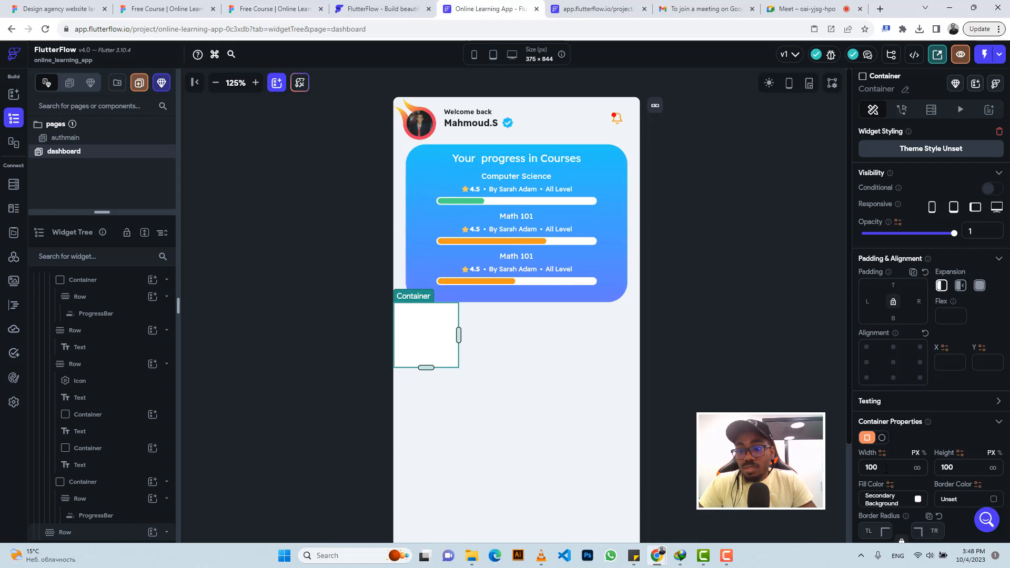
double_click(871, 467)
type("2")
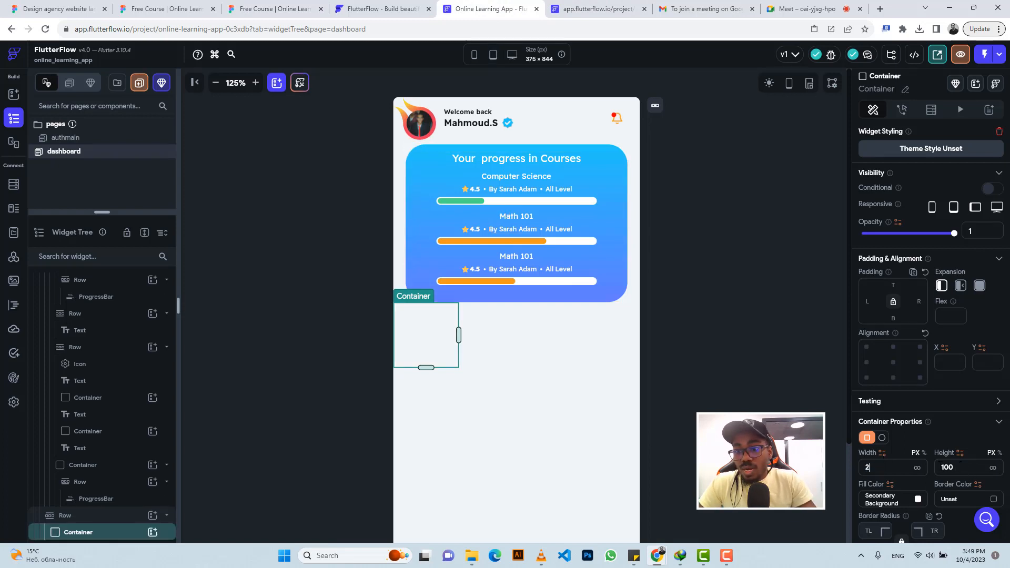
type("0")
key("Tab")
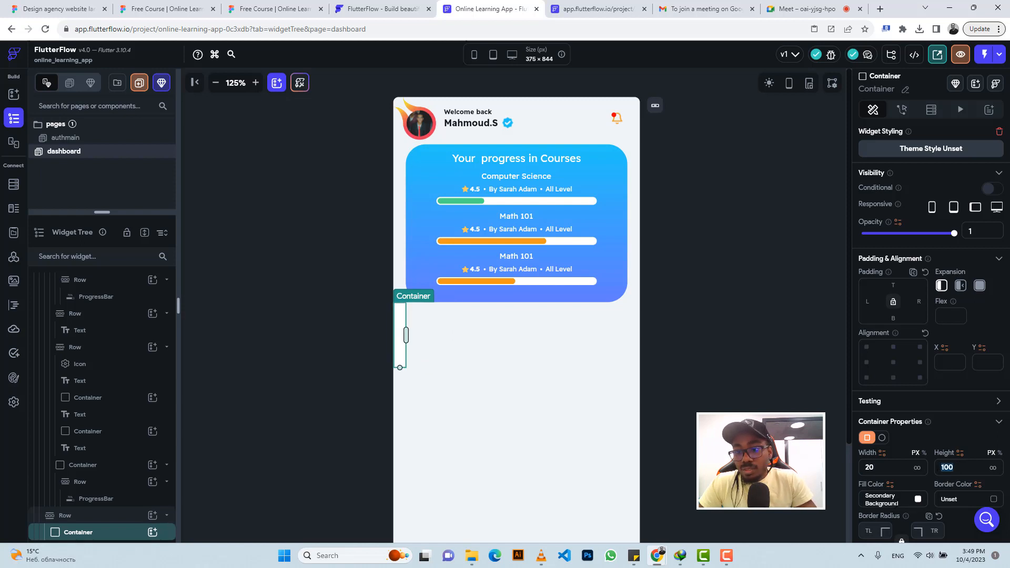
type("1")
key("Tab")
key("ctrl+v")
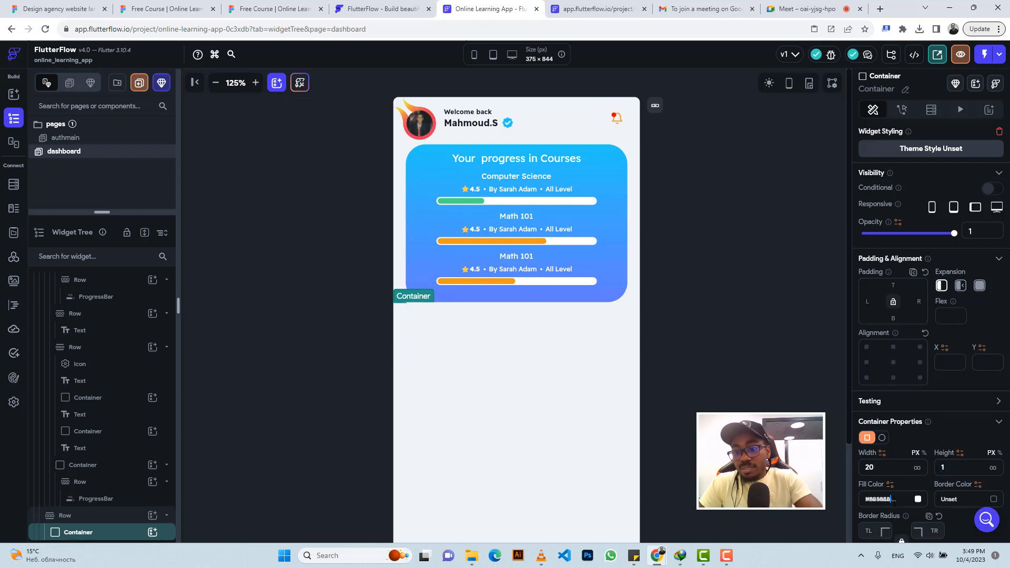
key("Return")
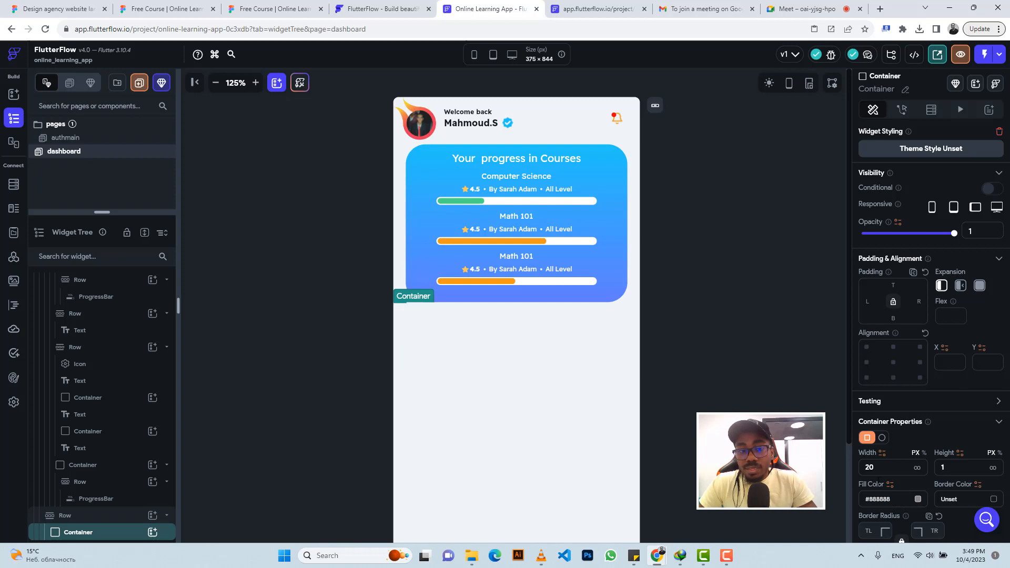
Add a Text widget after the line Container in the new Row below the progress card.
left_click(88, 515)
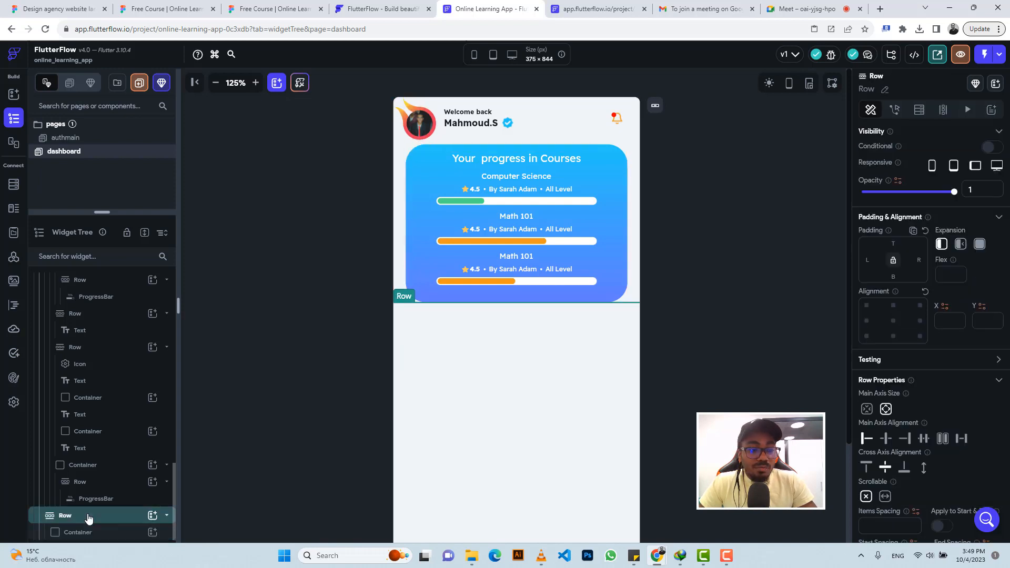
left_click(153, 515)
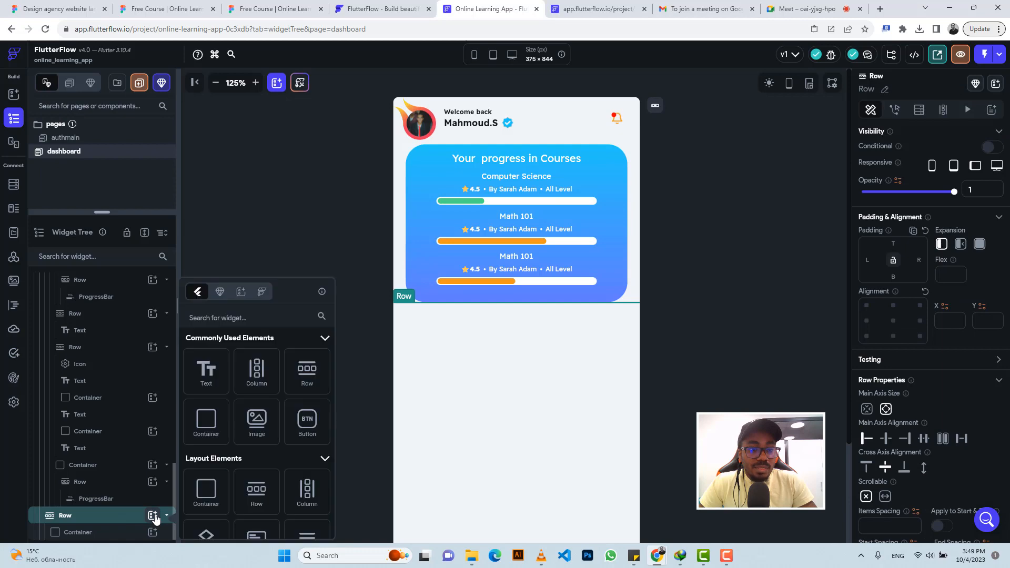
left_click(217, 372)
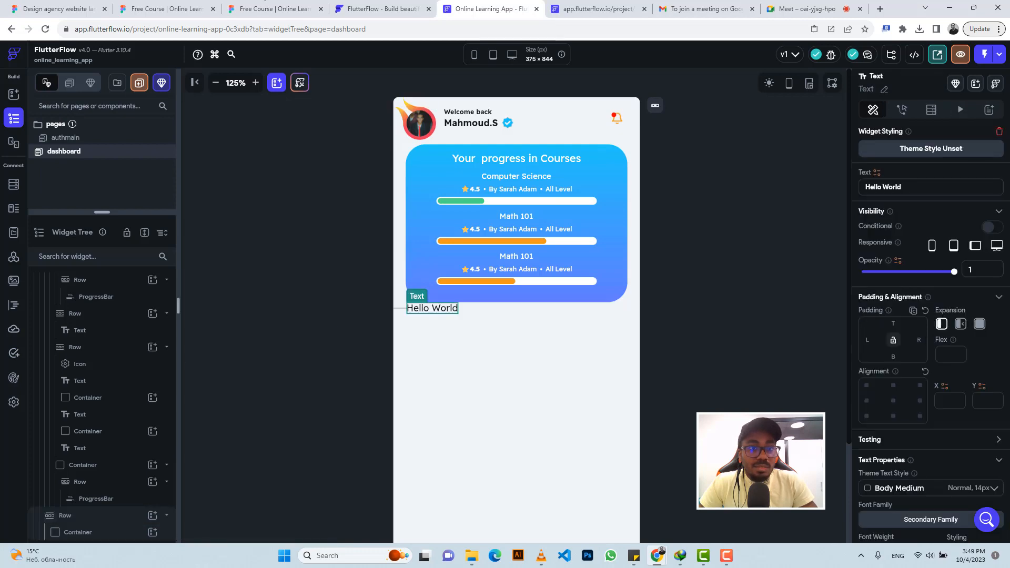
Switch to Figma, inspect the Recommendation heading below the progress card and copy its text content.
left_click(273, 9)
left_click(500, 138)
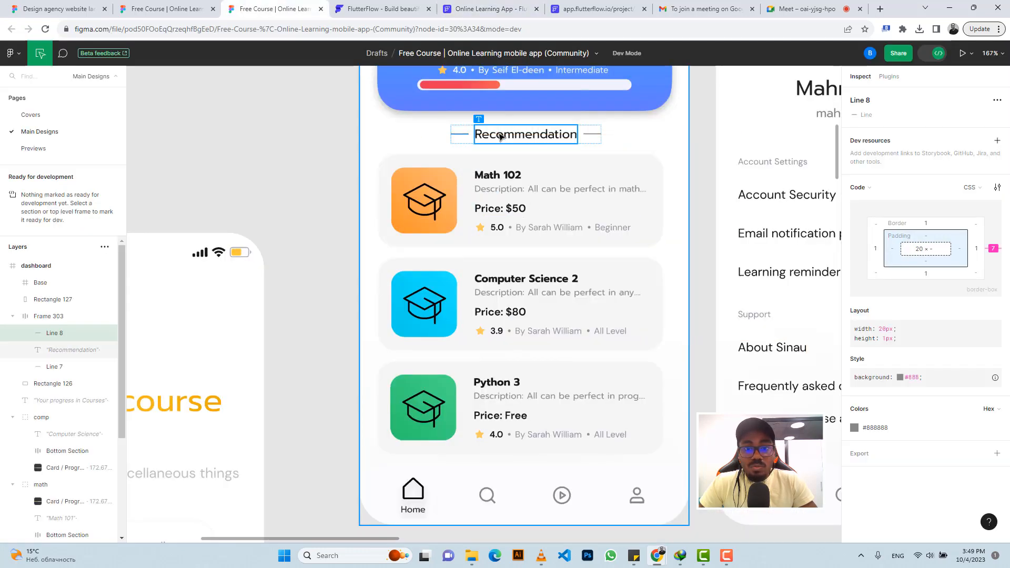
left_click(994, 399)
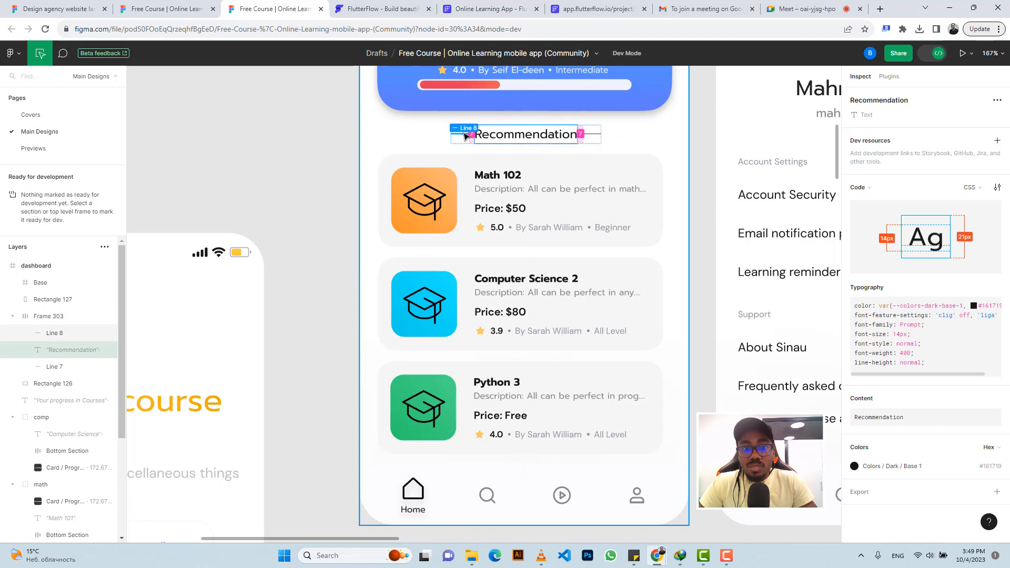
Back in FlutterFlow, set the new Text widget's content to "Recommendation" and give it a padding of 7 on its left and right sides.
left_click(451, 13)
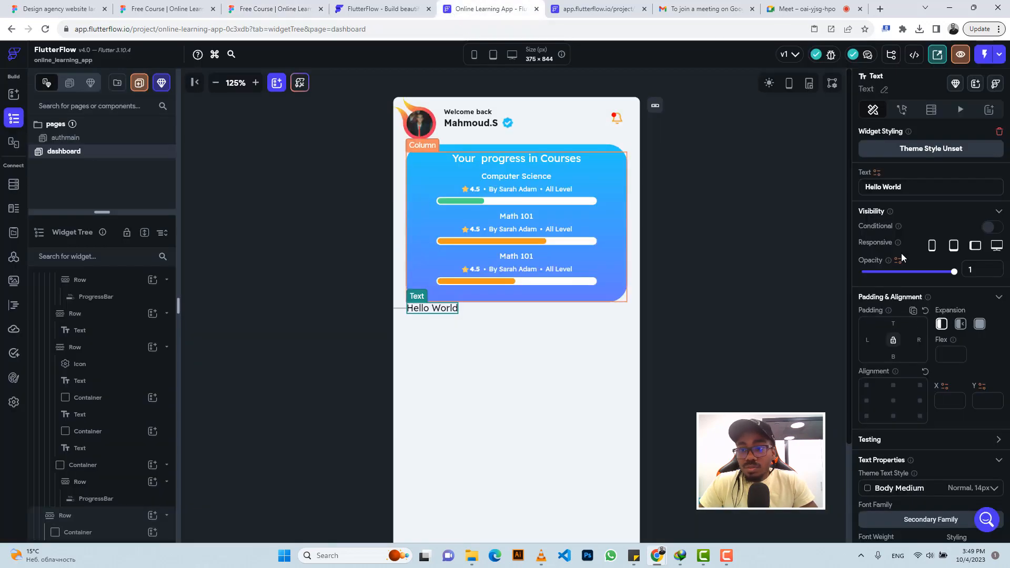
triple_click(884, 187)
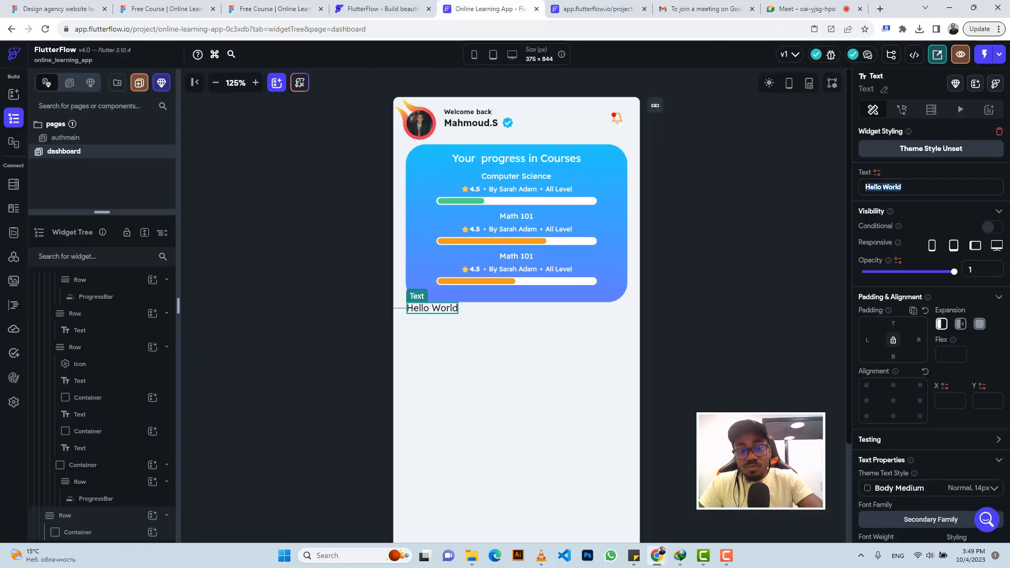
key("ctrl+v")
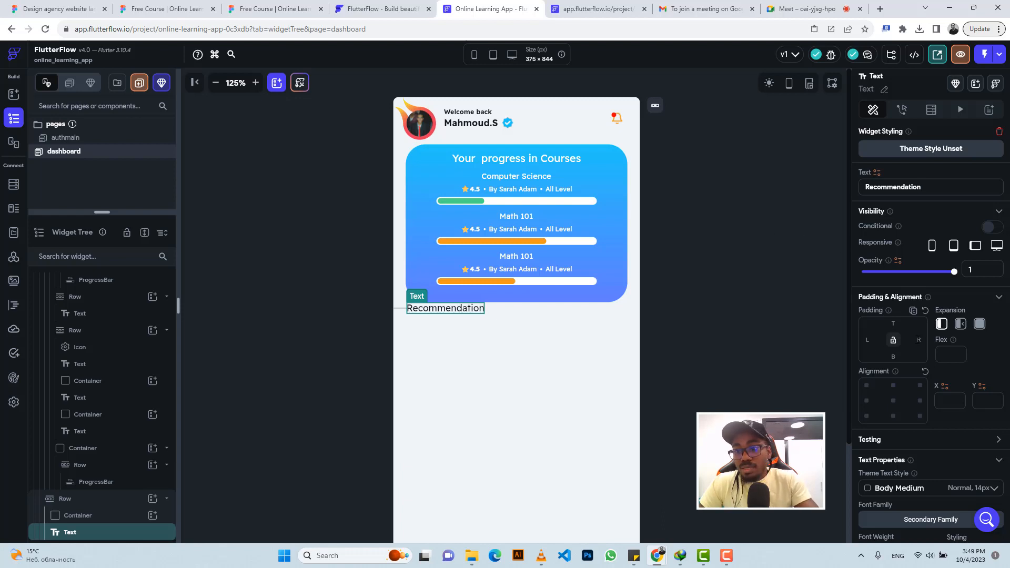
type("7")
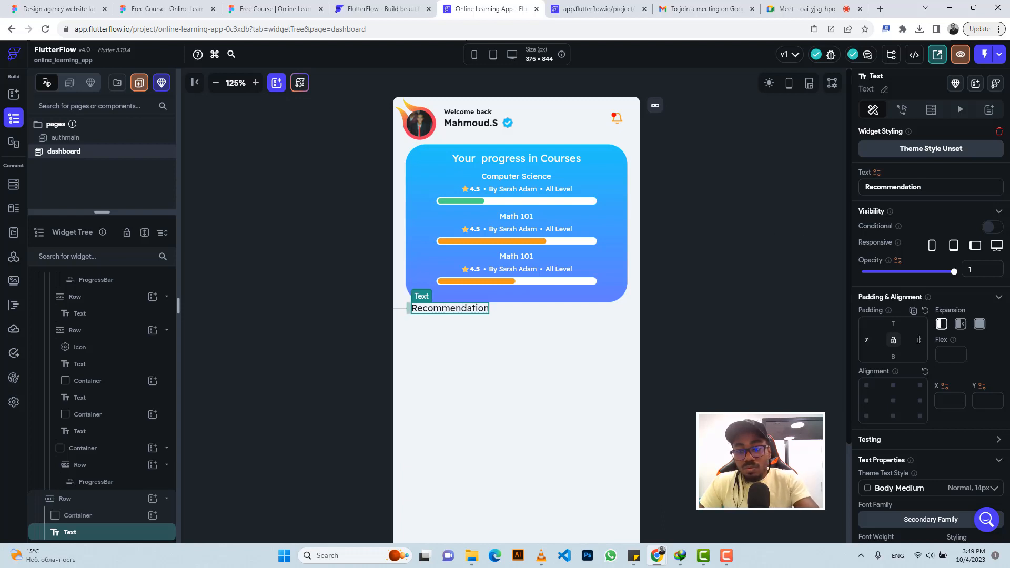
type("7")
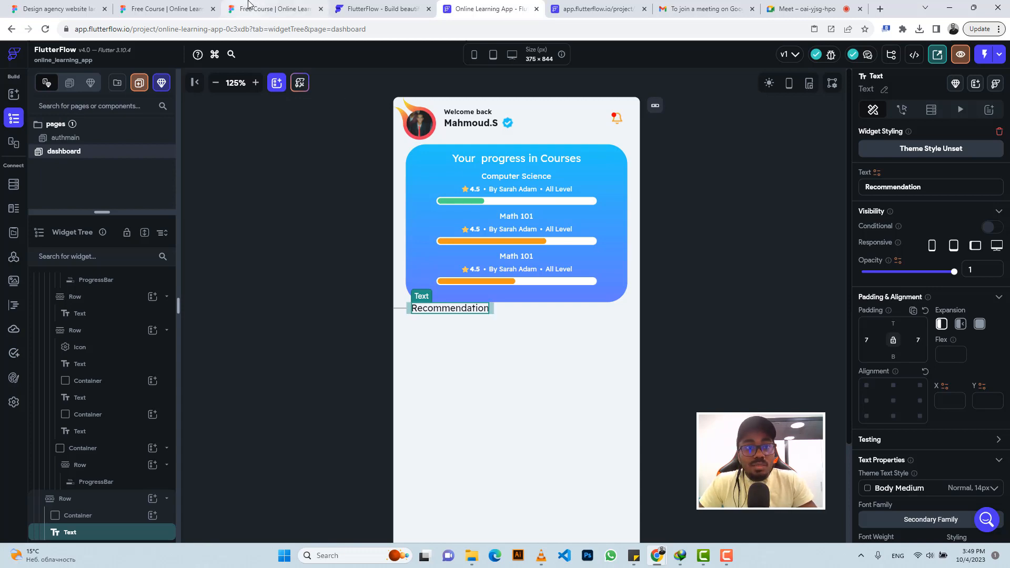
After checking the heading in Figma, copy the line Container in FlutterFlow, paste it after the Recommendation text, and centre the Row's contents horizontally.
left_click(274, 8)
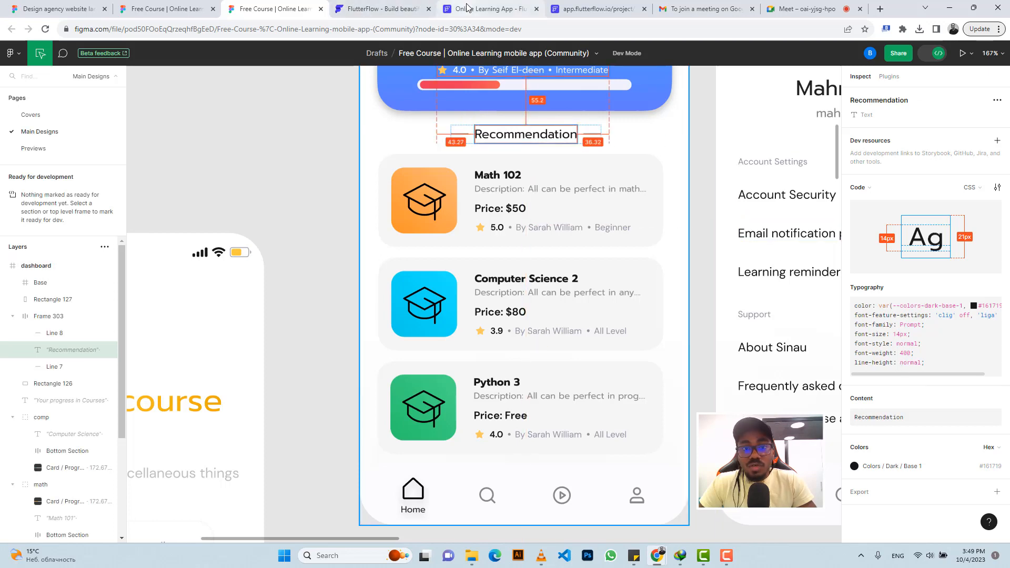
left_click(484, 9)
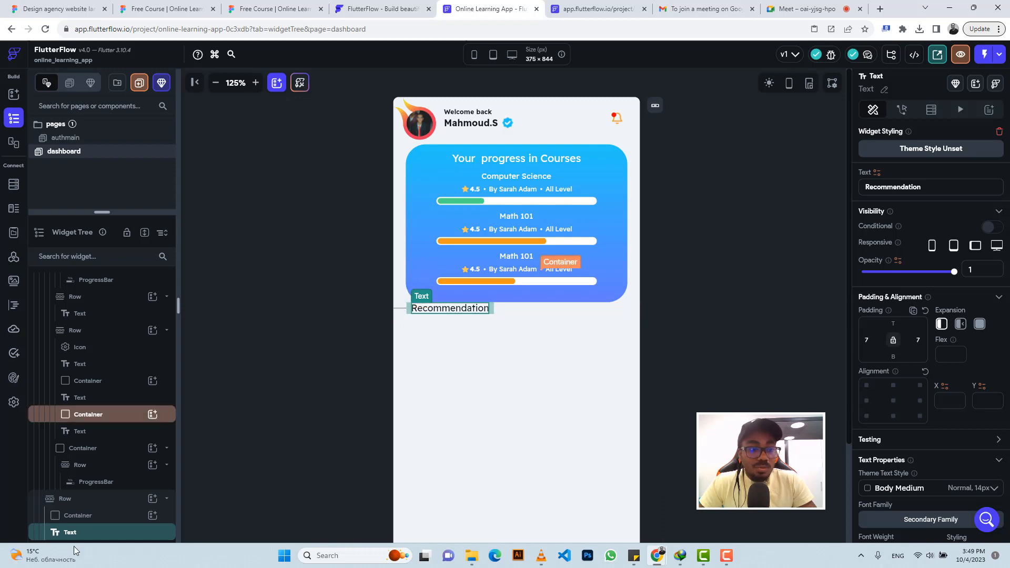
left_click(89, 513)
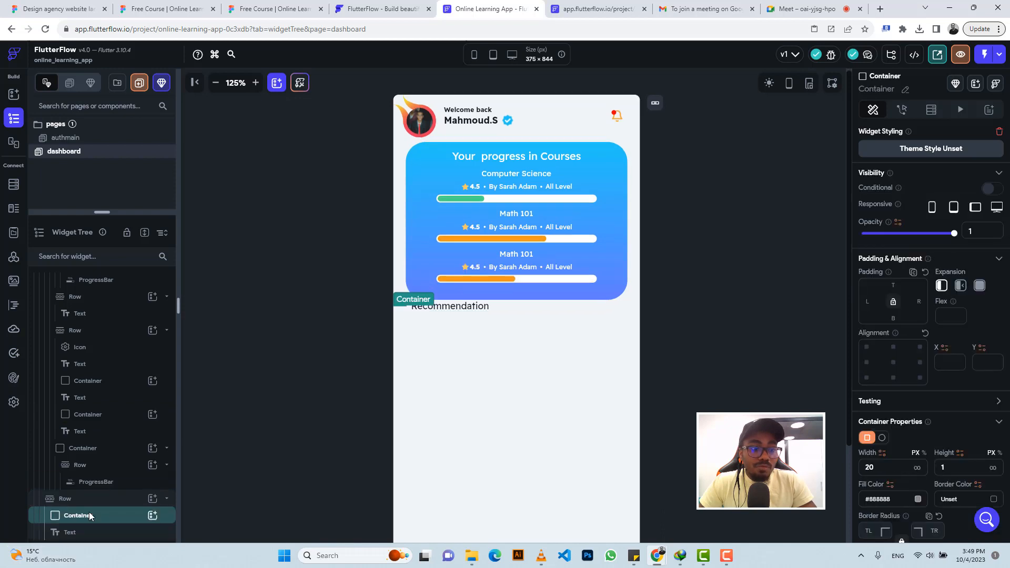
key("ctrl+c")
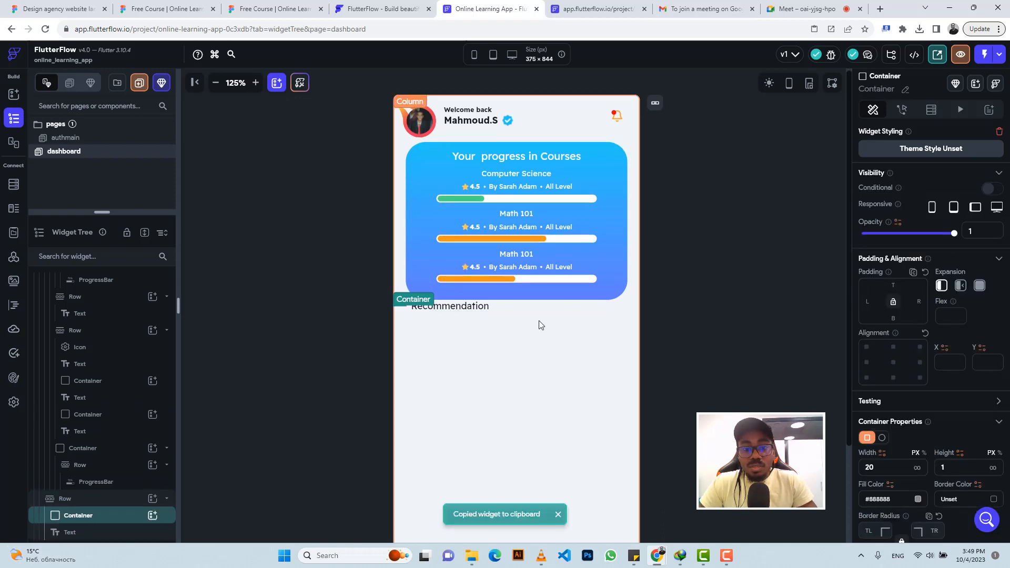
left_click(528, 308)
key("ctrl+v")
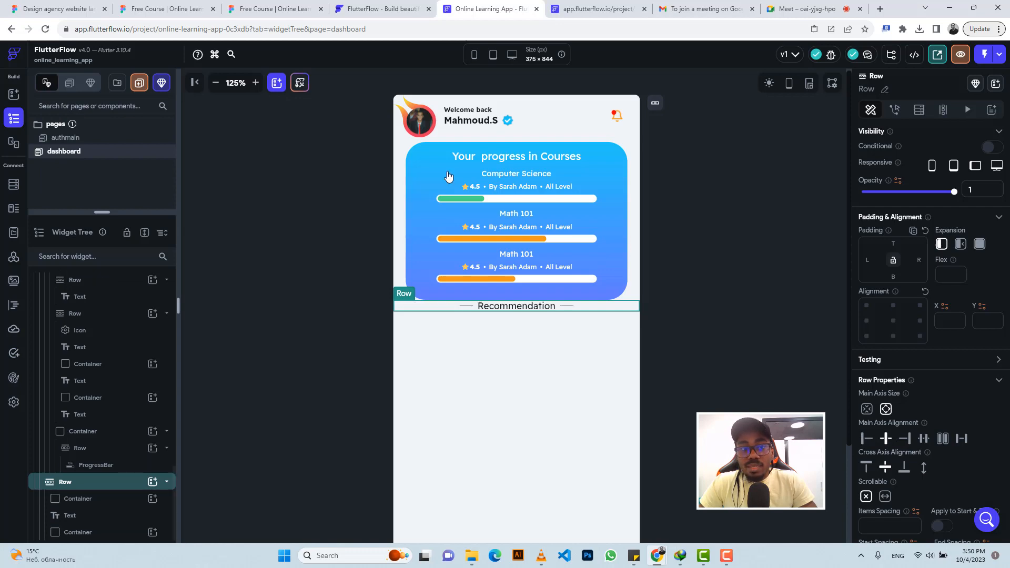
Compare the heading's spacing in Figma, return to FlutterFlow and set the Recommendation Row's top padding to 16.
left_click(273, 8)
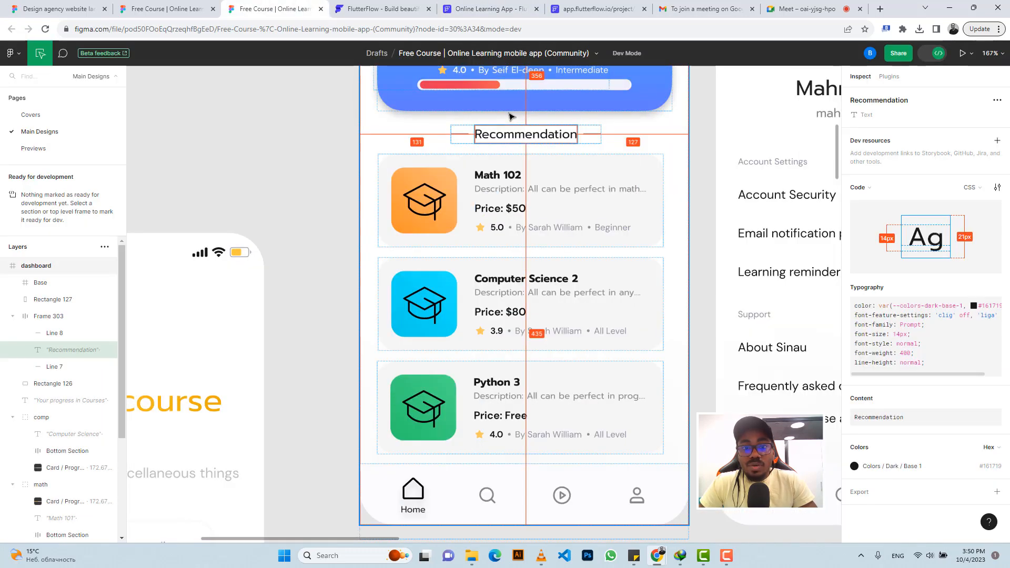
left_click(482, 6)
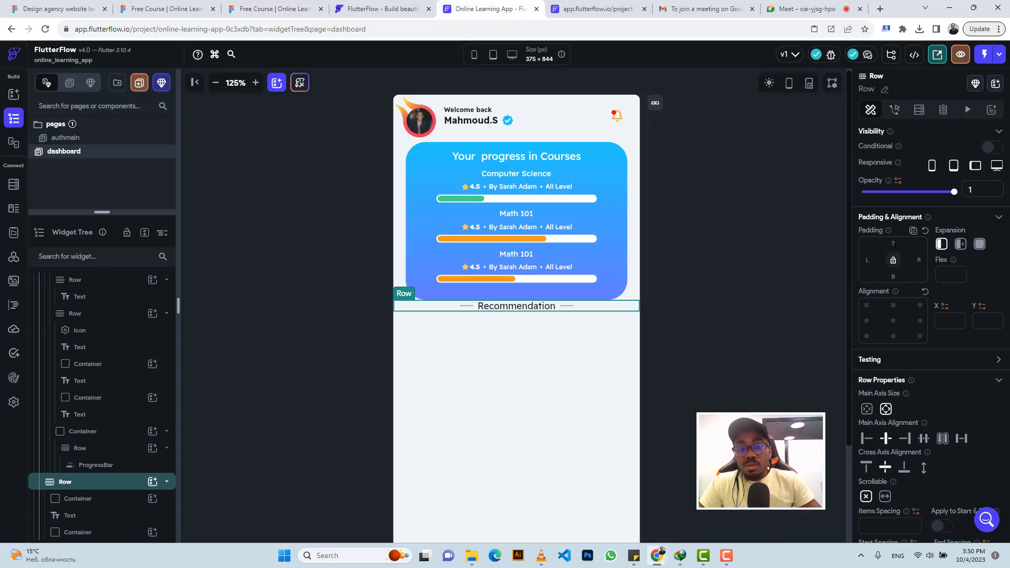
type("16")
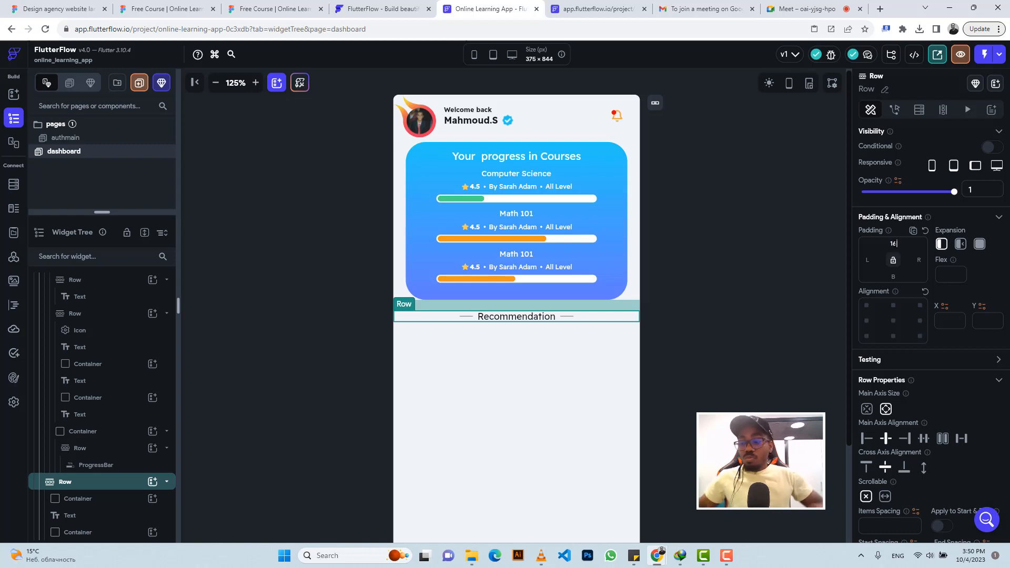
left_click(217, 83)
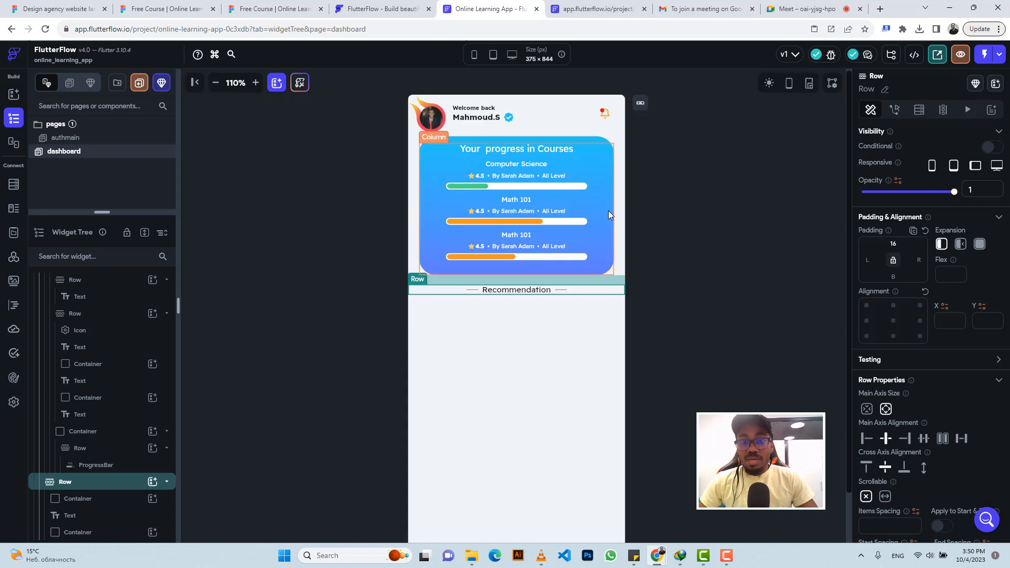
left_click(685, 187)
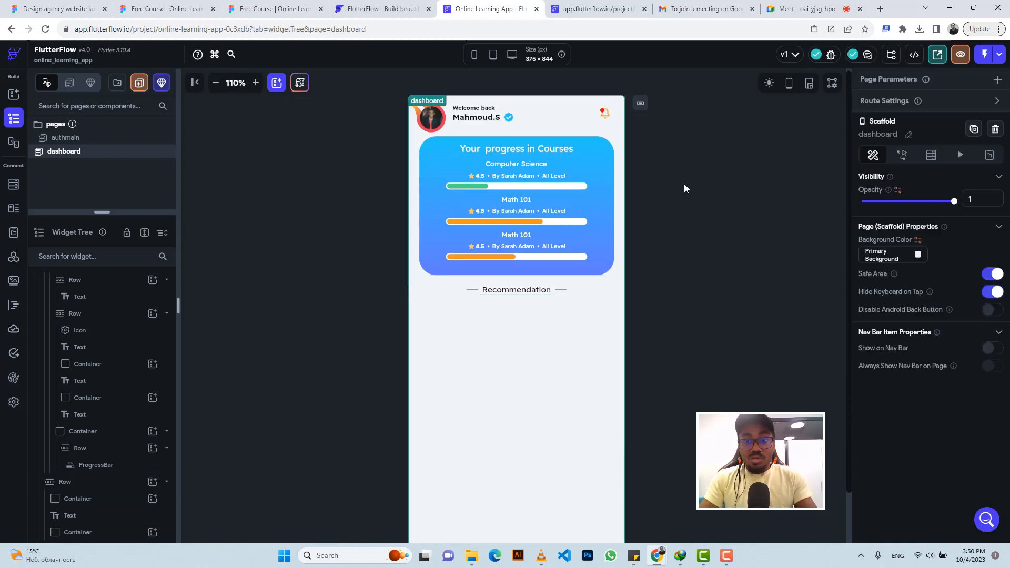